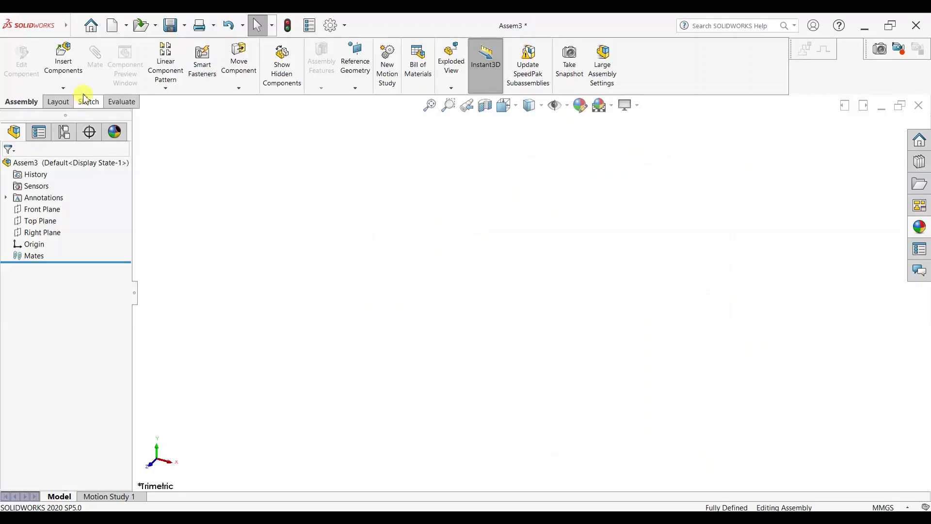
Insert new part Part24 into Assem3 and start its sketch on Front Plane, viewed Normal To.
click(64, 87)
click(72, 112)
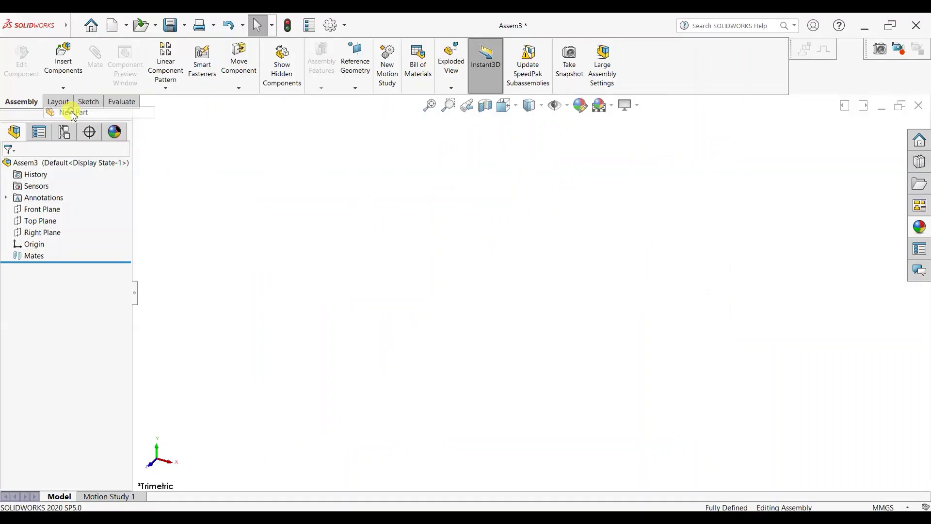
click(371, 225)
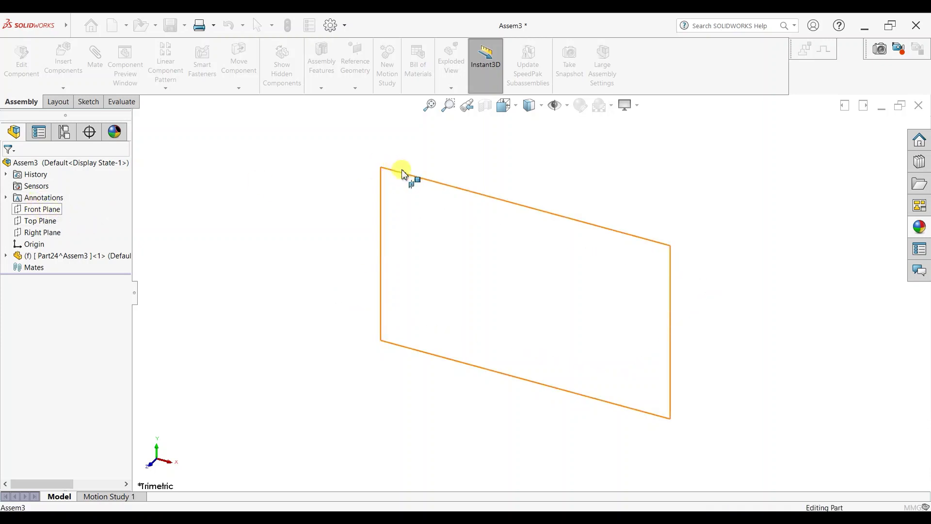
click(404, 173)
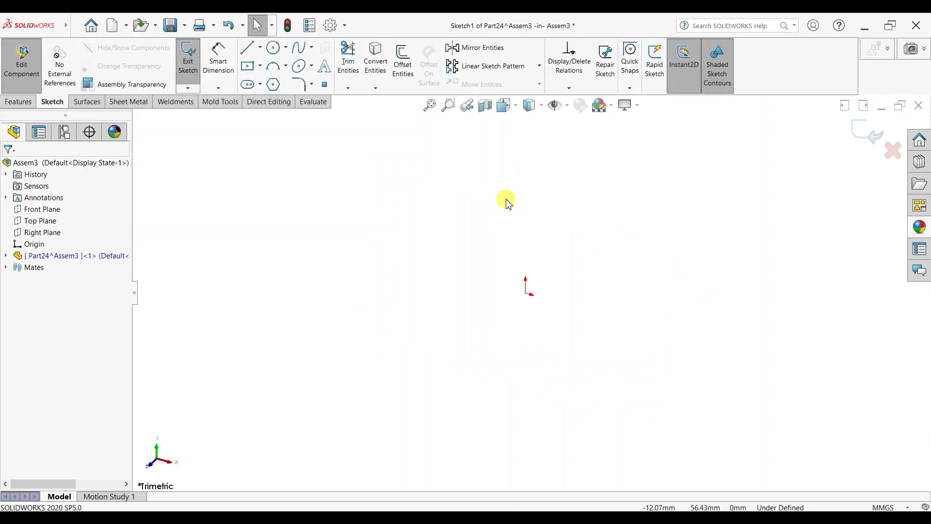
key(ctrl+8)
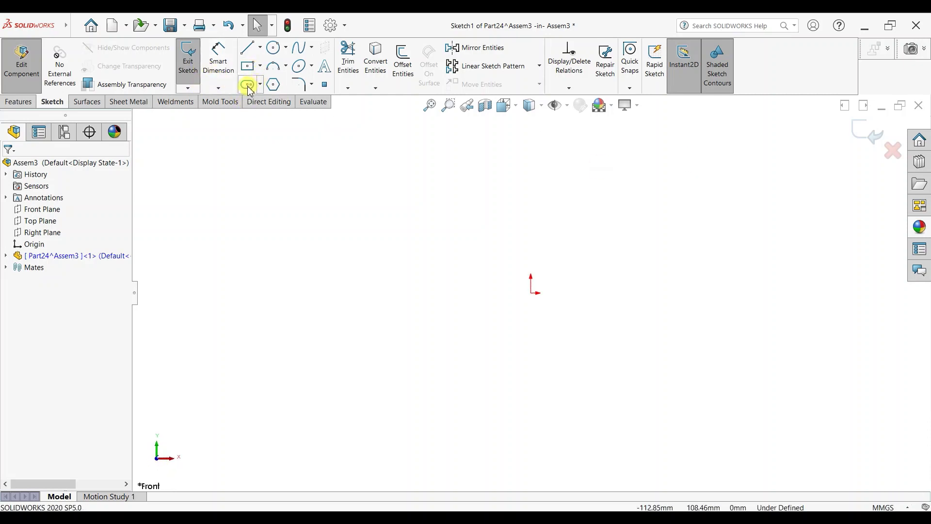
Draw a straight slot whose centreline starts at the sketch origin.
click(260, 84)
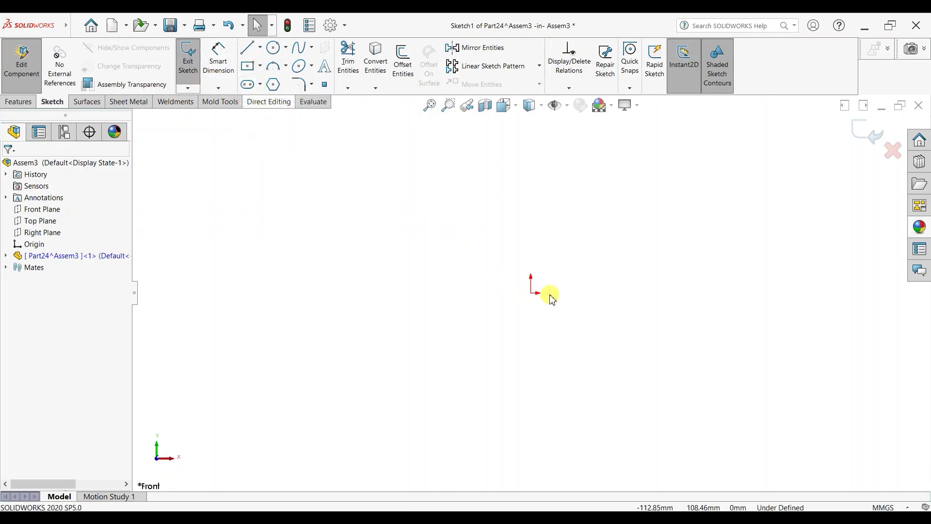
click(531, 293)
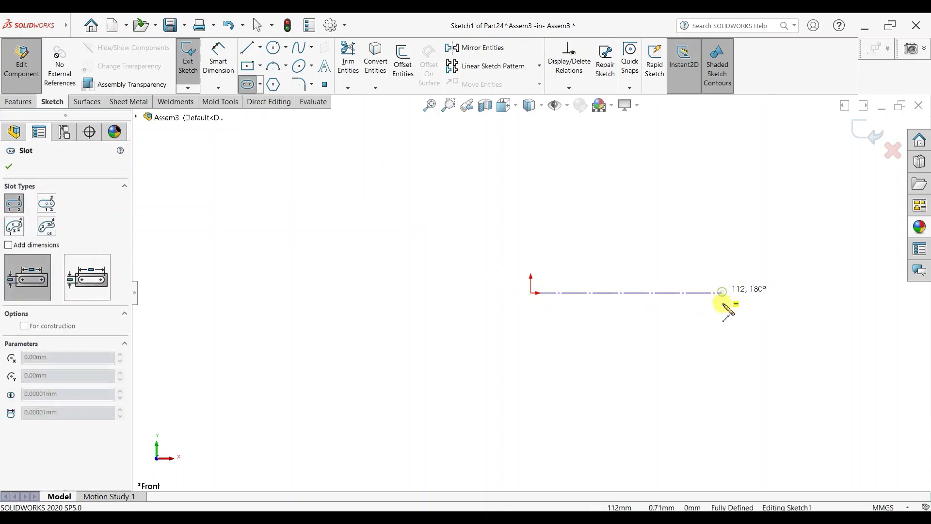
click(722, 291)
right_click(680, 206)
click(706, 207)
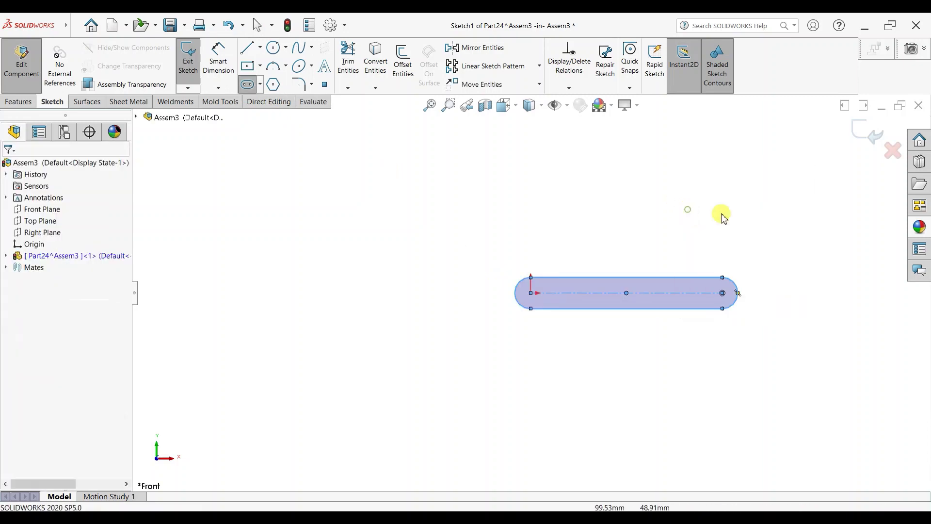
scroll(819, 243, down, 2)
scroll(819, 244, down, 2)
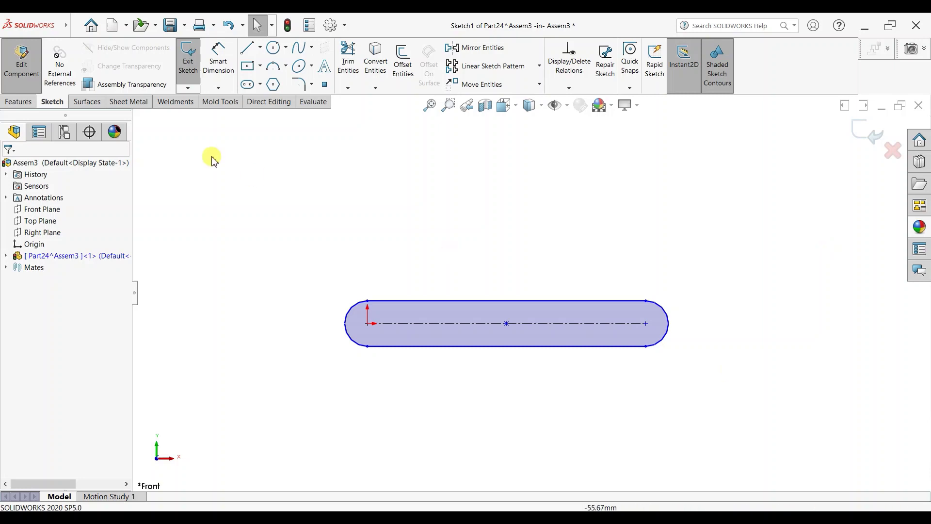
Add circles at both slot ends and make them Equal.
click(383, 345)
click(645, 323)
click(650, 339)
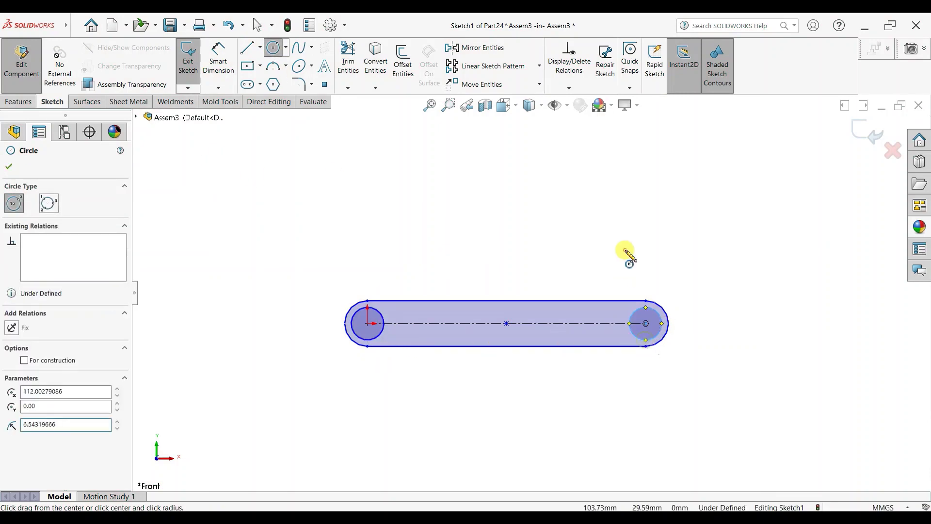
key(Escape)
click(631, 312)
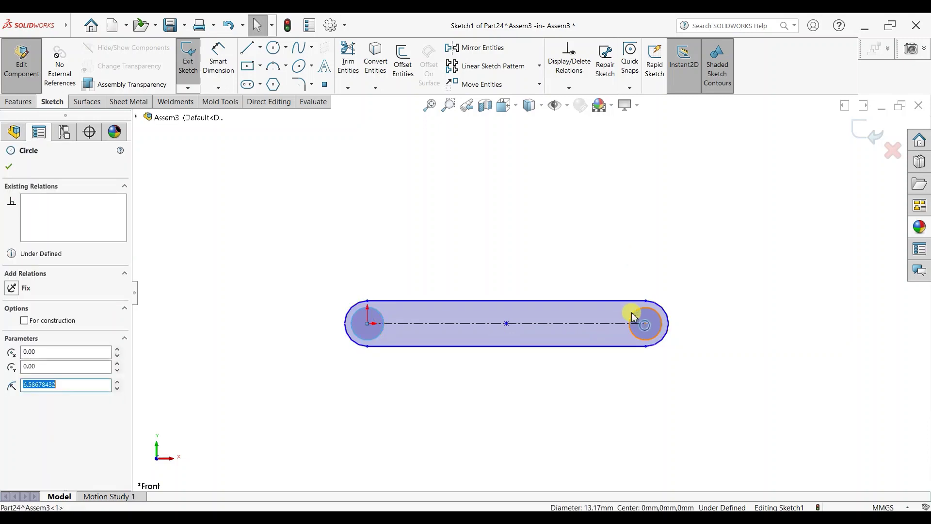
ctrl+click(407, 335)
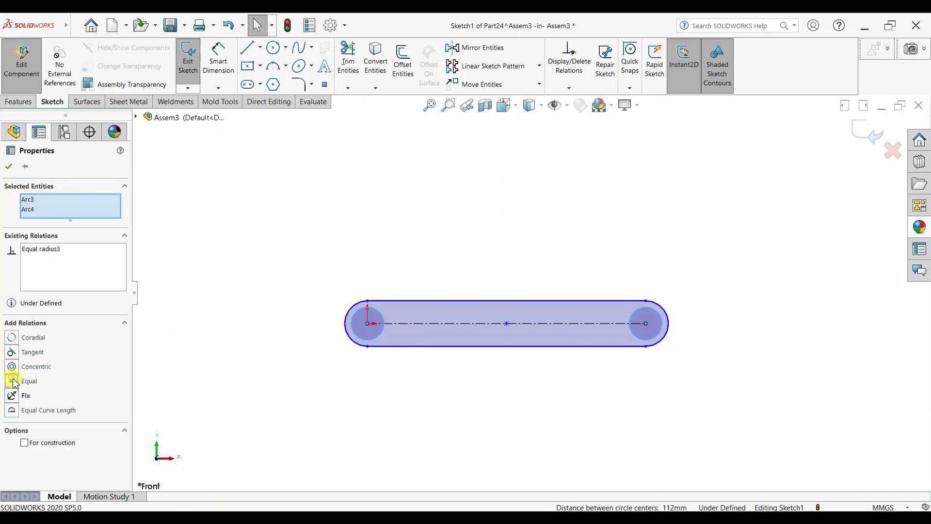
click(9, 168)
Dimension the slot's centre distance to 15 mm and the hole diameter to Ø3.
click(218, 73)
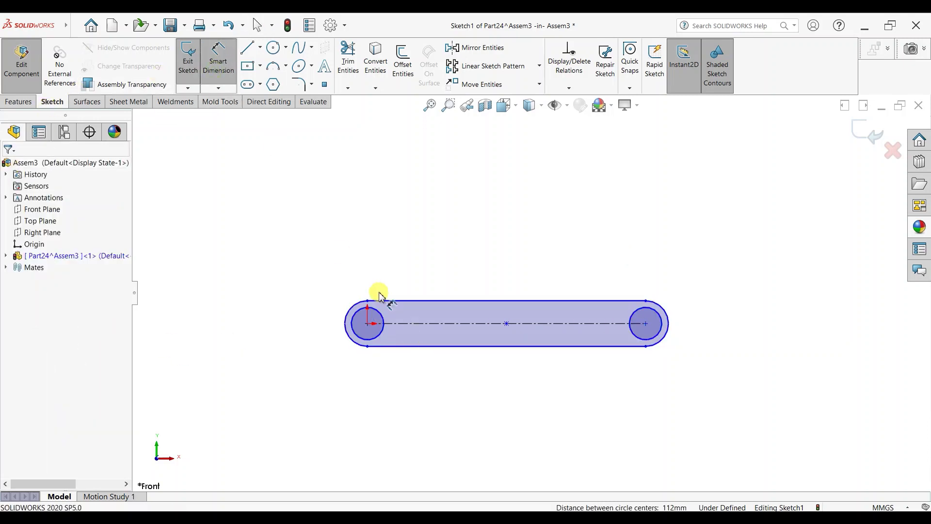
click(463, 388)
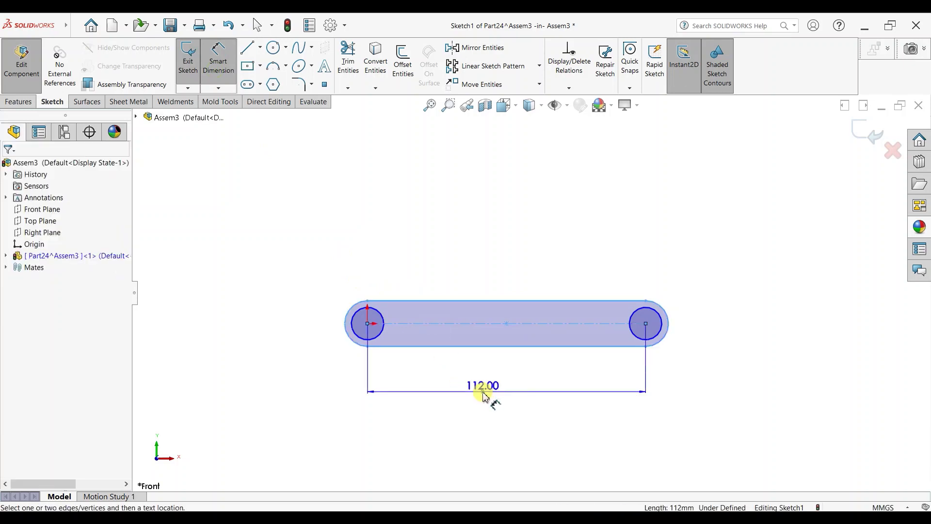
click(483, 396)
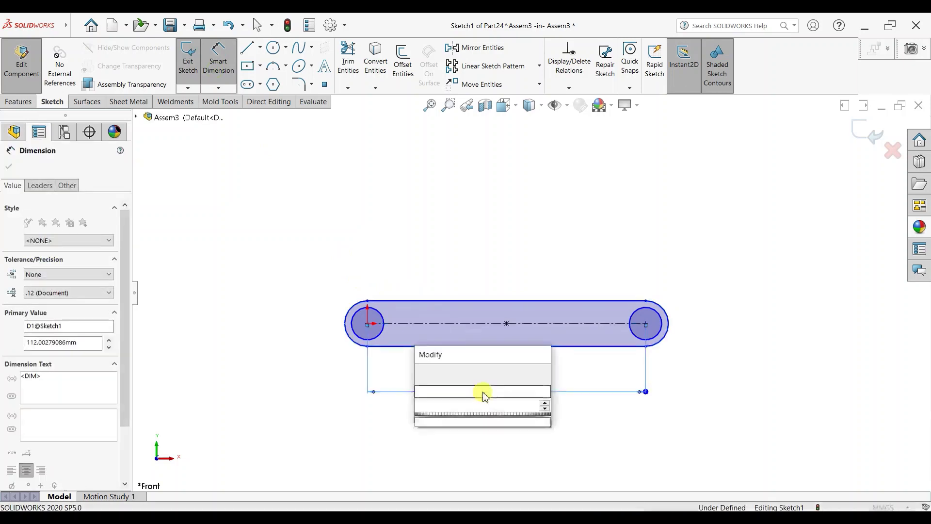
text(15)
key(Return)
click(369, 340)
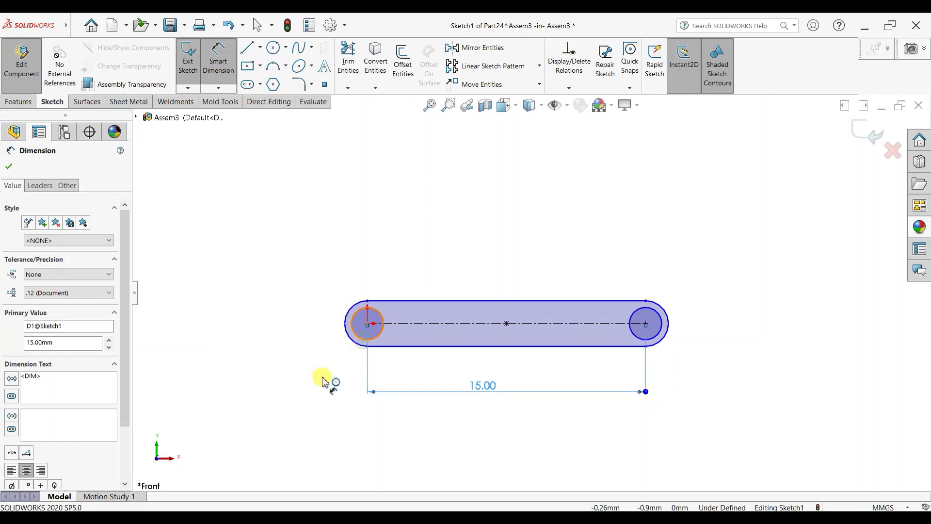
click(331, 383)
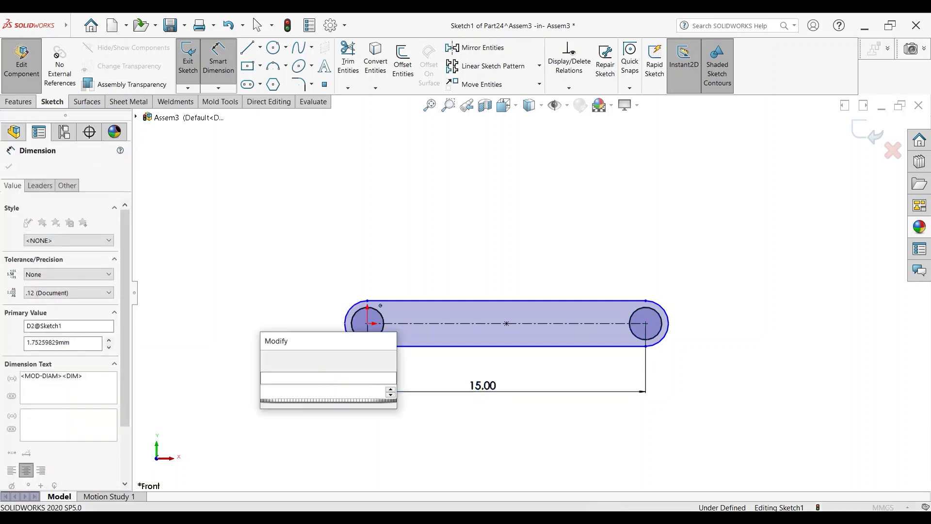
text(3)
key(Return)
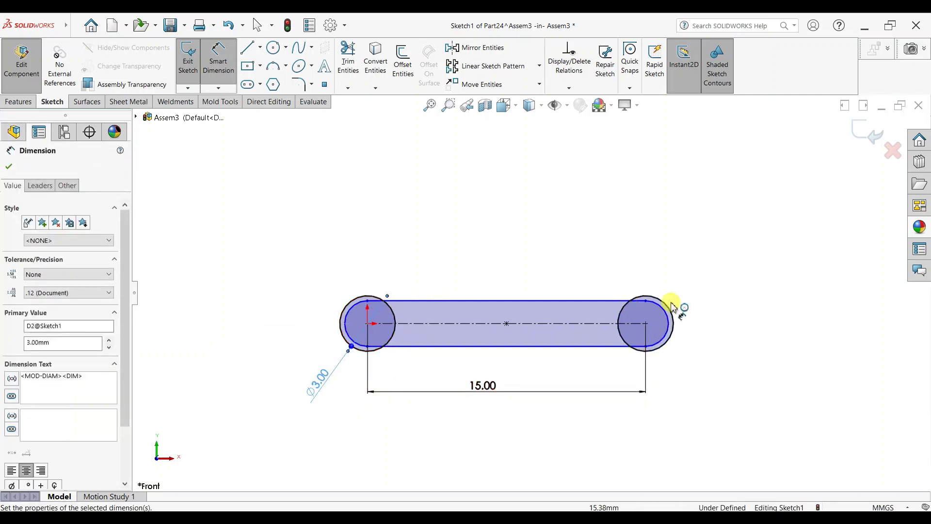
Dimension the slot's end arc to radius R2.50.
click(666, 314)
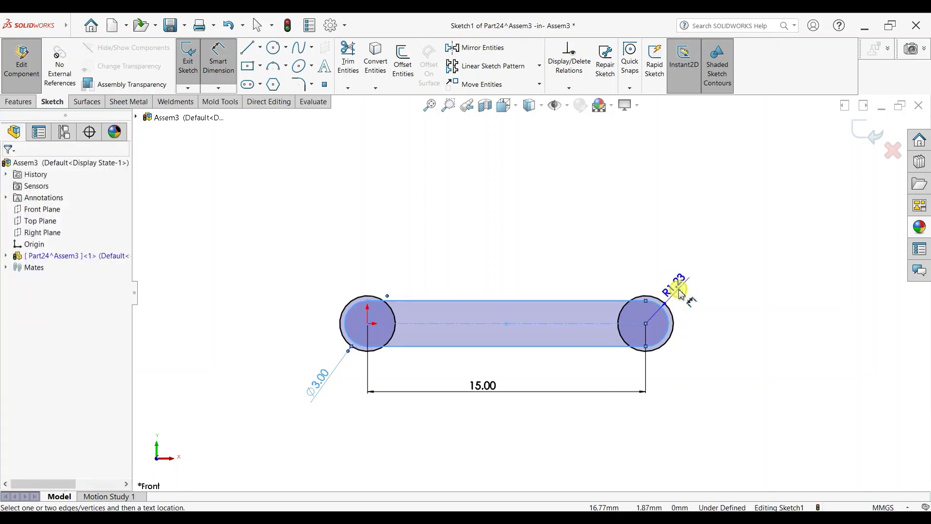
click(680, 293)
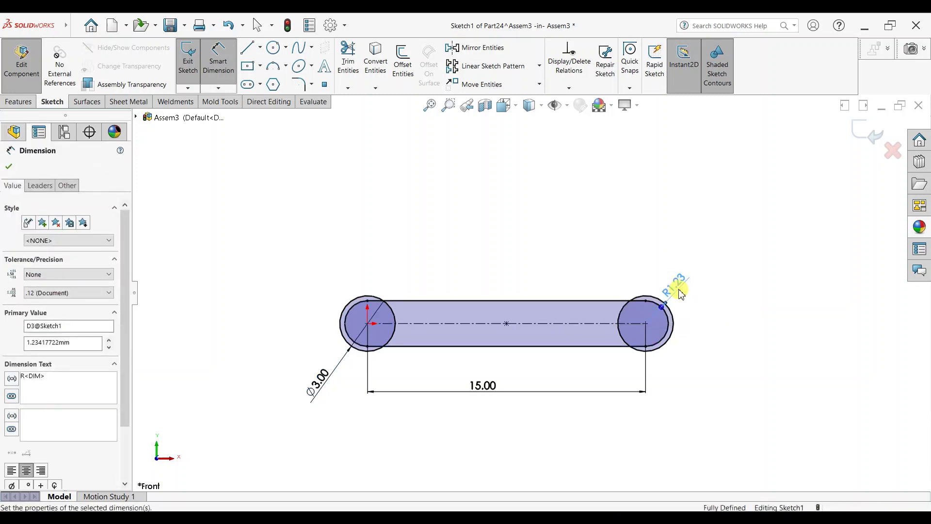
text(5)
key(Return)
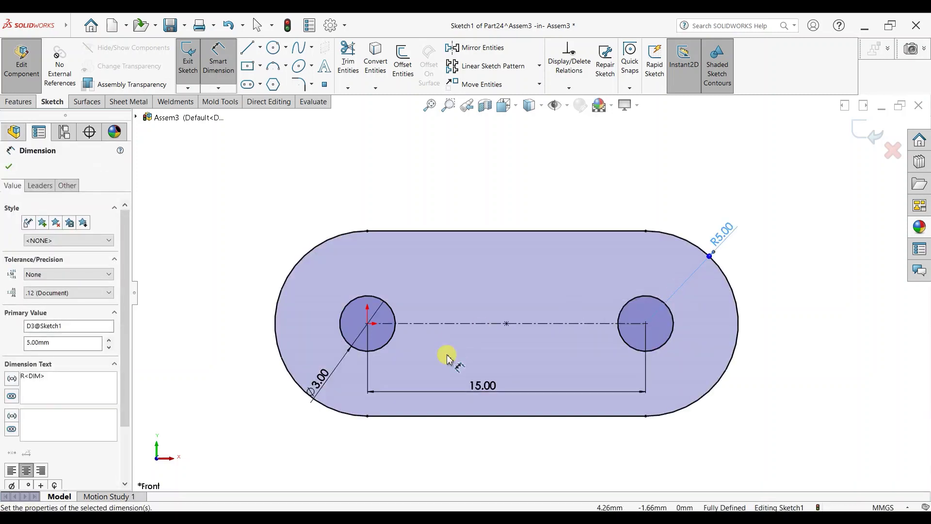
click(716, 239)
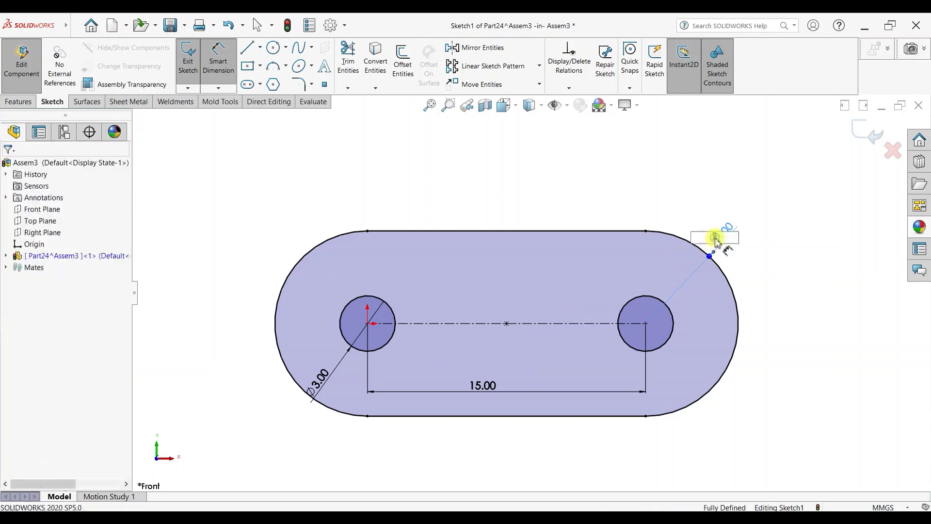
text(2.5)
key(Return)
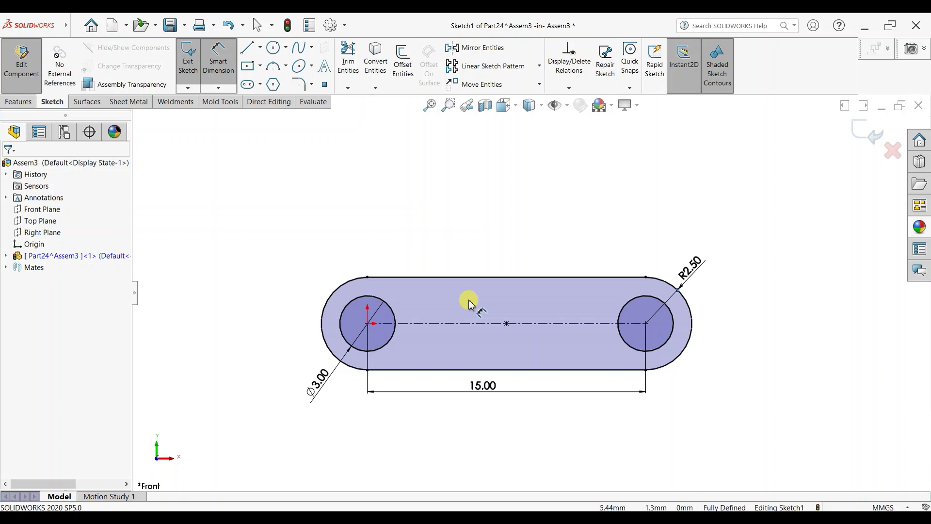
Extrude the link sketch 2 mm into a solid.
click(20, 101)
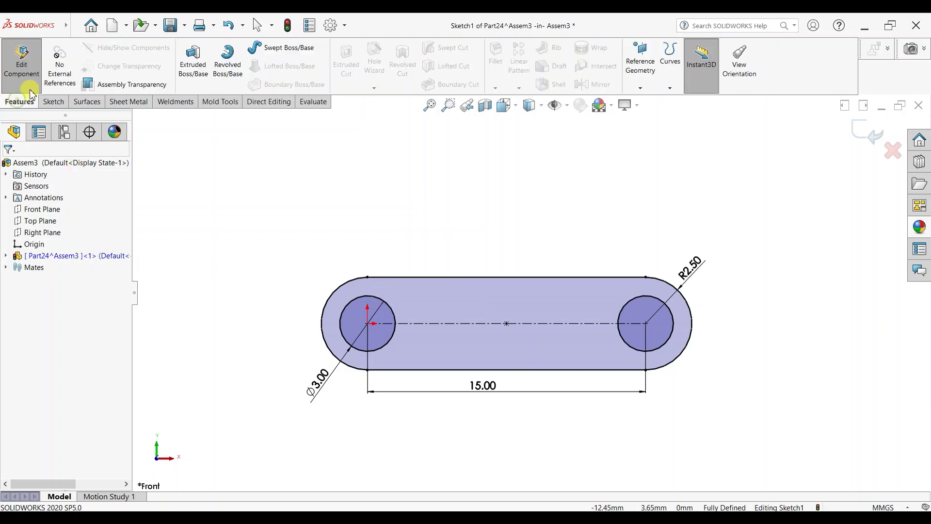
click(193, 73)
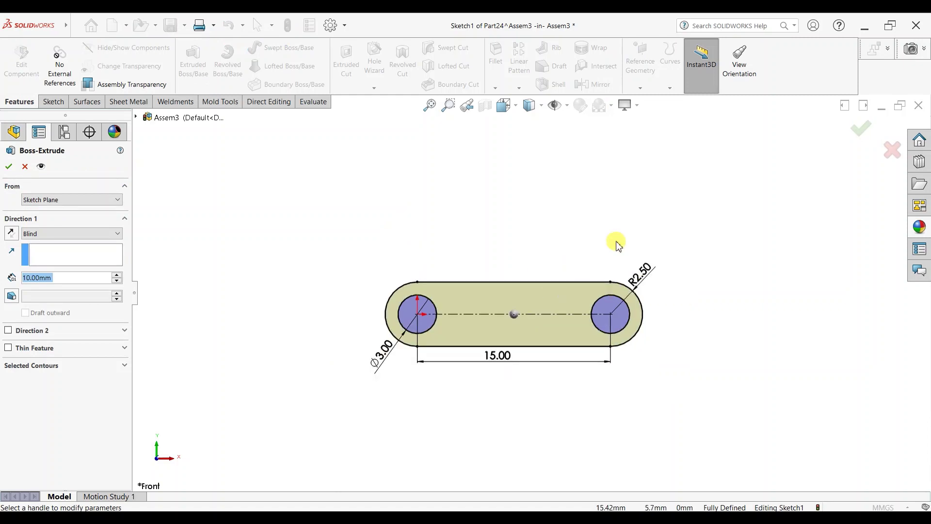
text(2)
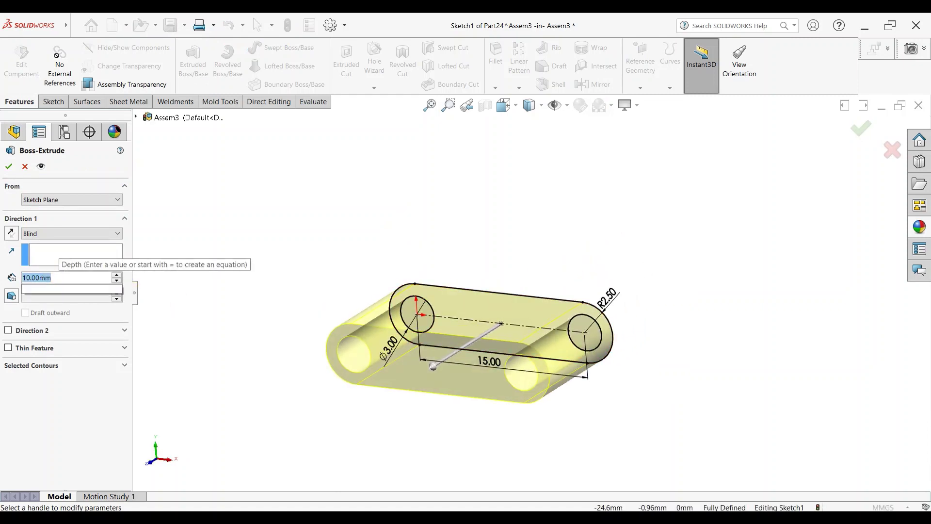
key(Return)
key(Return)
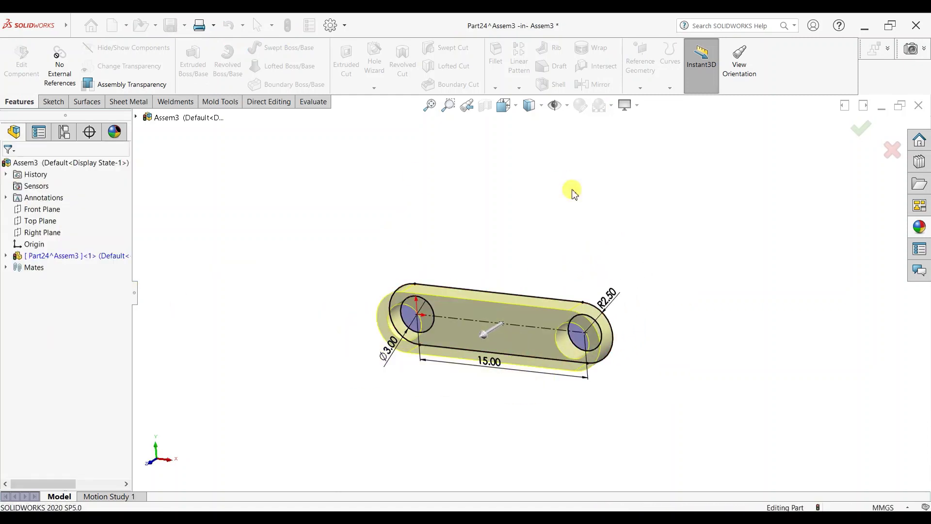
Apply black high gloss plastic to the link body and exit part editing.
click(919, 226)
scroll(872, 155, up, 3)
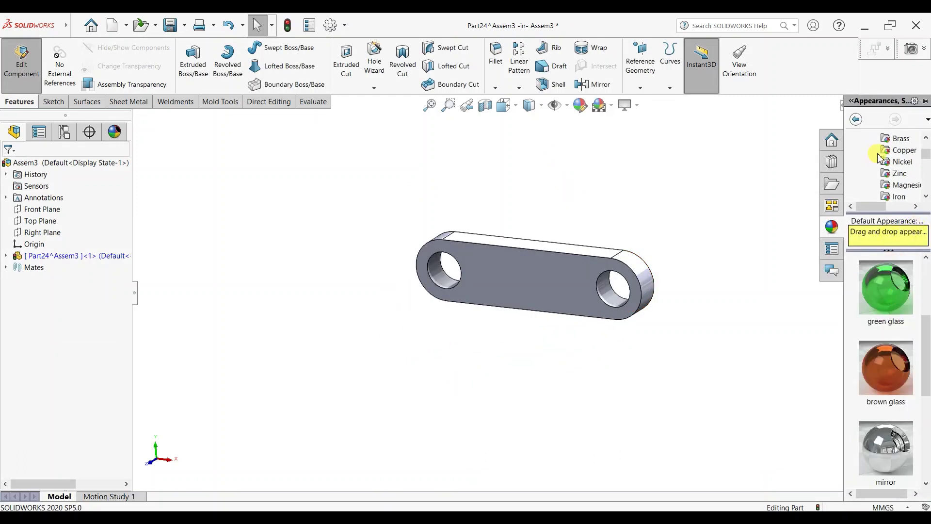
scroll(877, 157, up, 3)
click(863, 150)
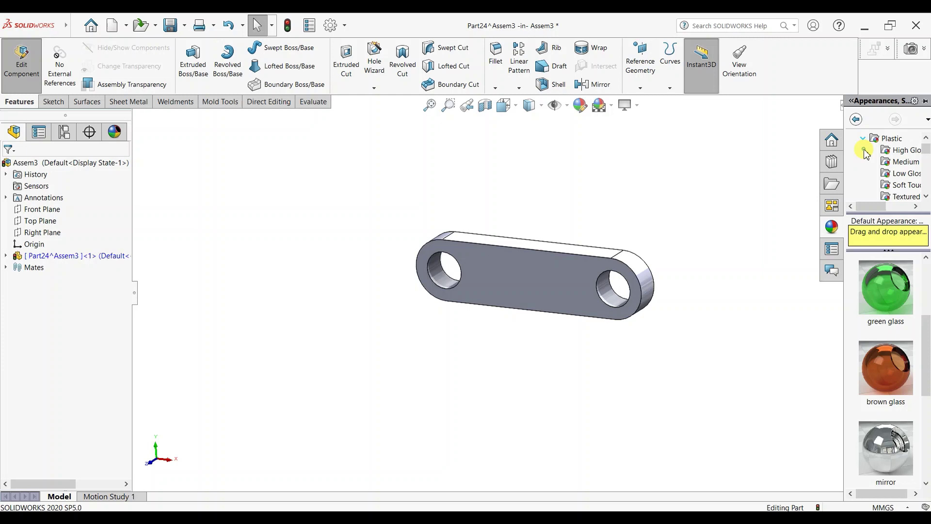
click(904, 149)
scroll(900, 290, down, 3)
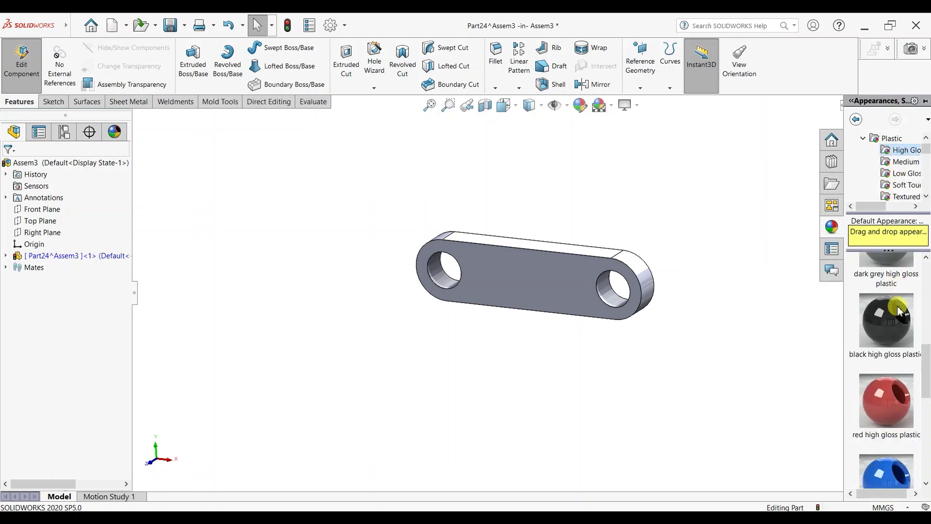
drag(898, 310, 561, 287)
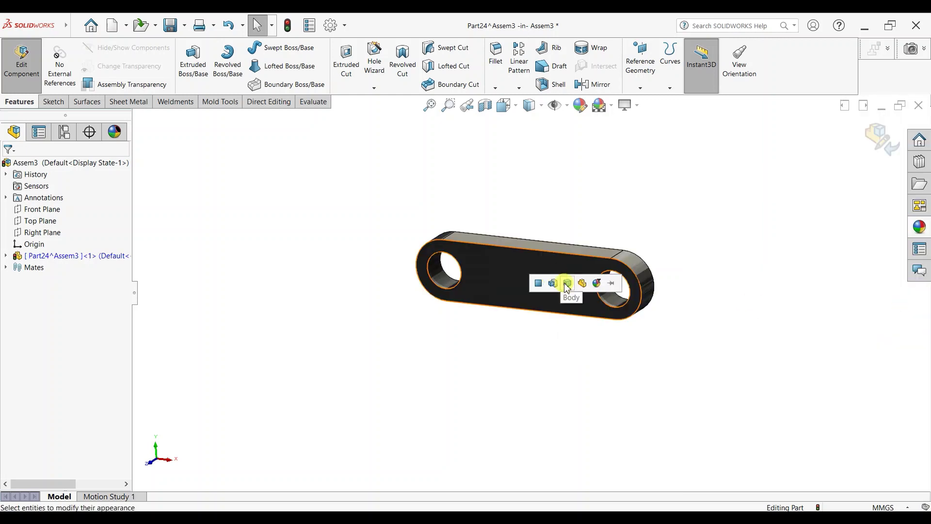
click(567, 287)
scroll(685, 242, down, 1)
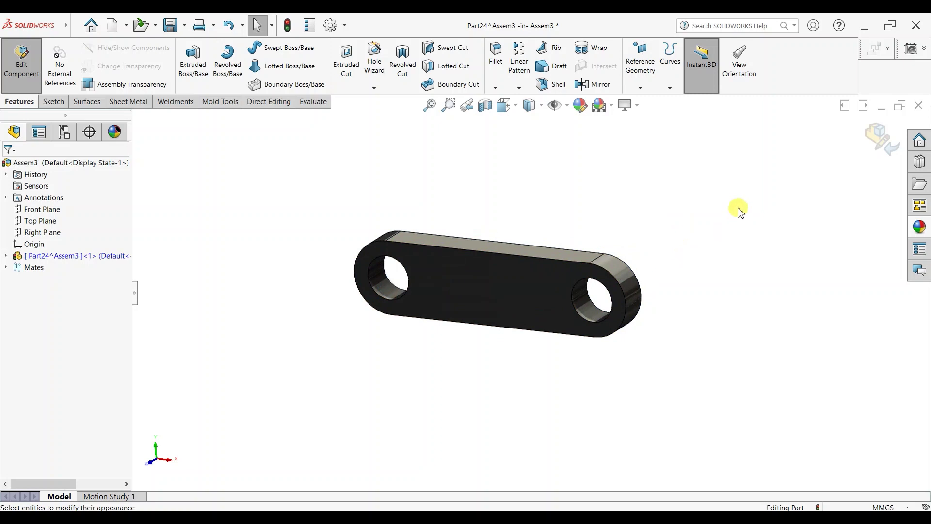
click(873, 139)
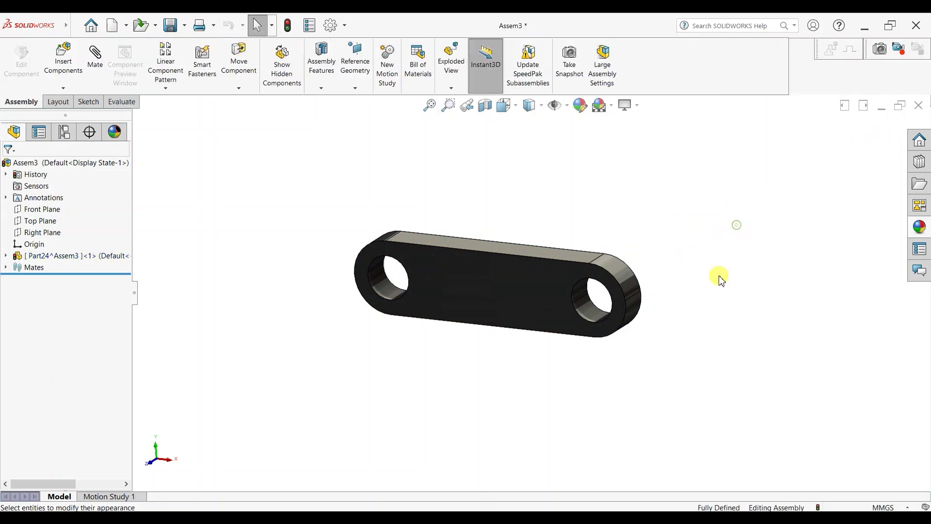
Delete the InPlace1 mate from Assem3 and insert another new part.
scroll(721, 280, up, 1)
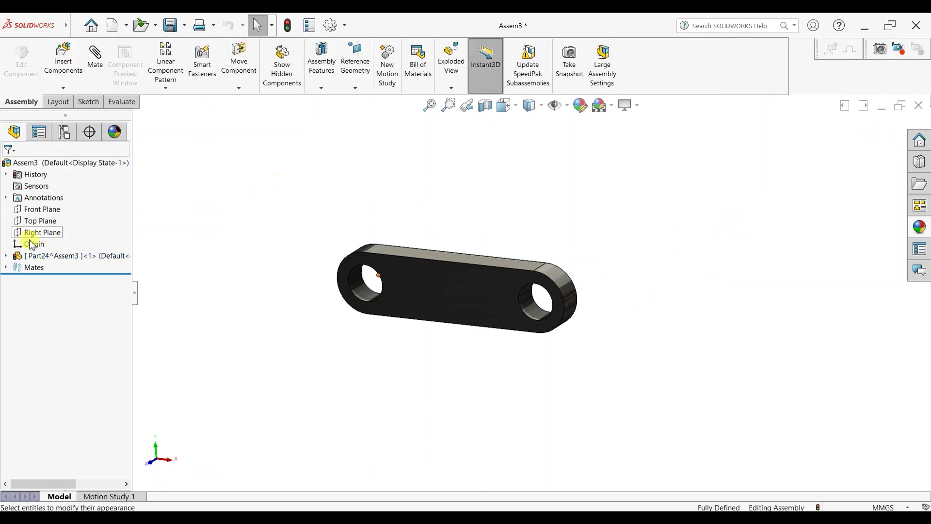
click(75, 90)
click(238, 220)
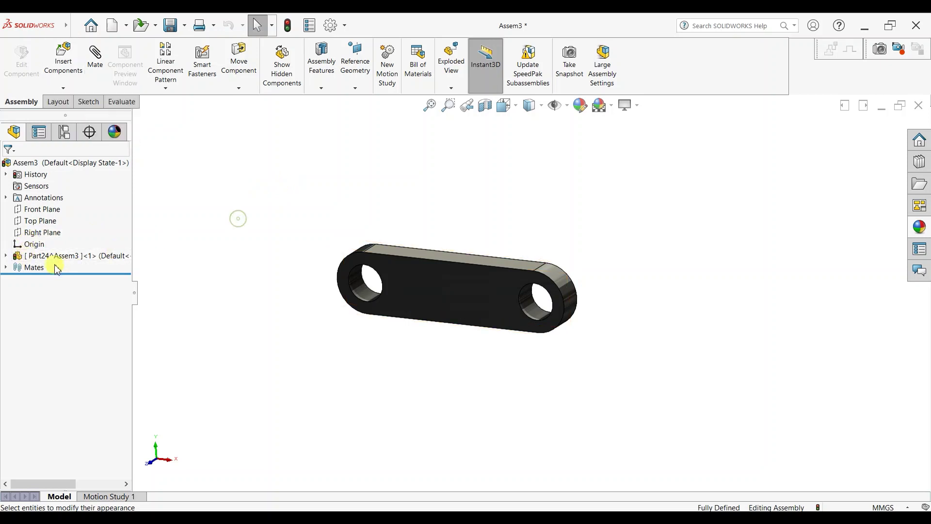
click(5, 267)
click(27, 281)
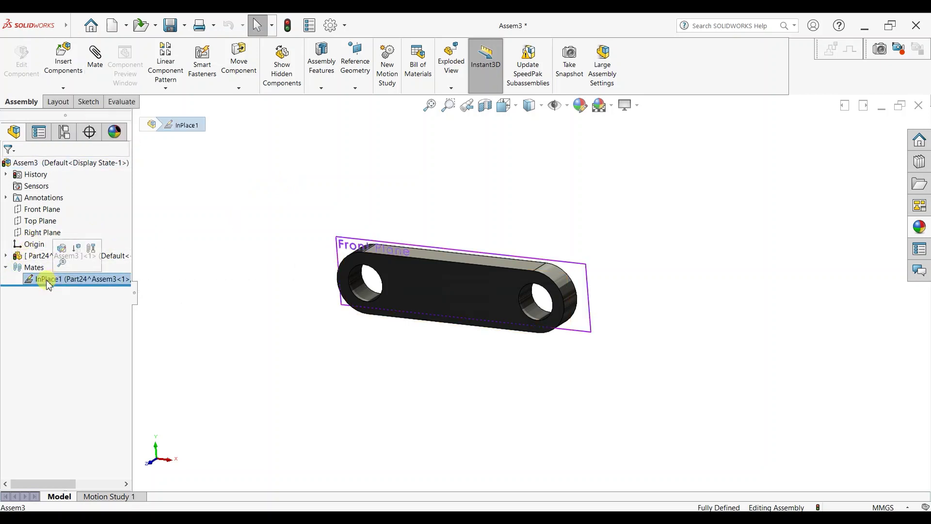
right_click(46, 279)
click(78, 313)
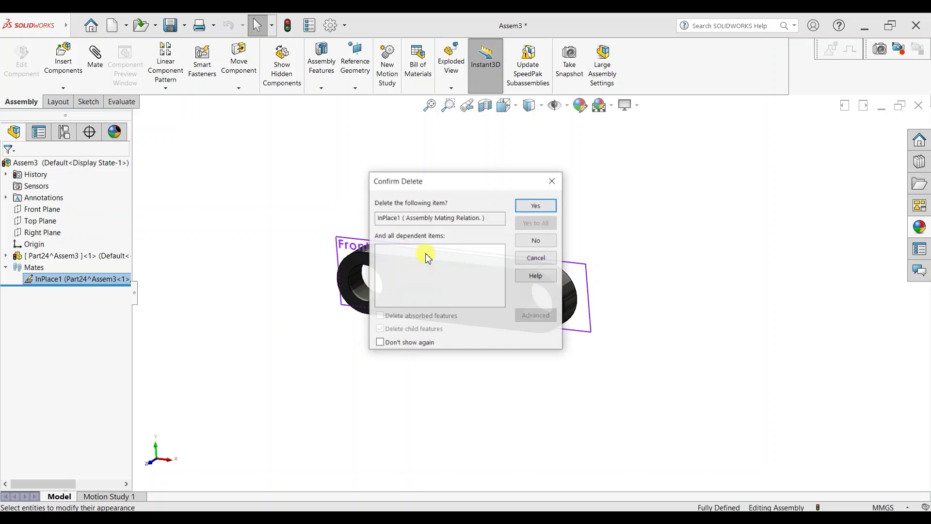
click(536, 203)
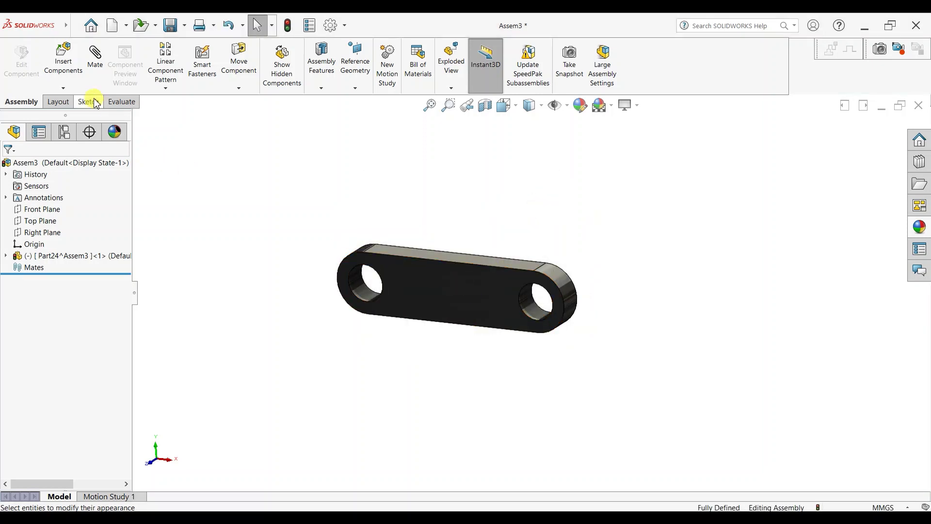
click(67, 92)
click(68, 112)
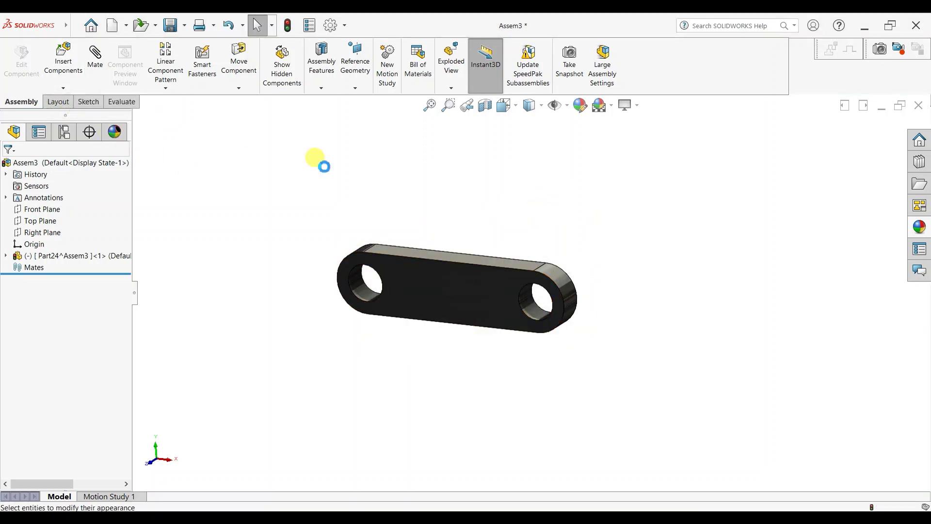
Place Part25's sketch on the link face and draw a slot from the origin.
click(450, 285)
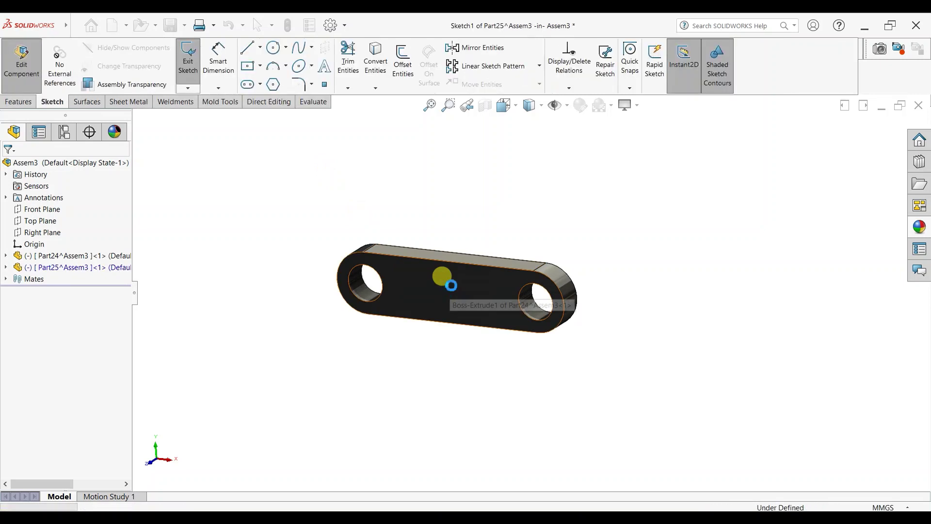
key(ctrl+8)
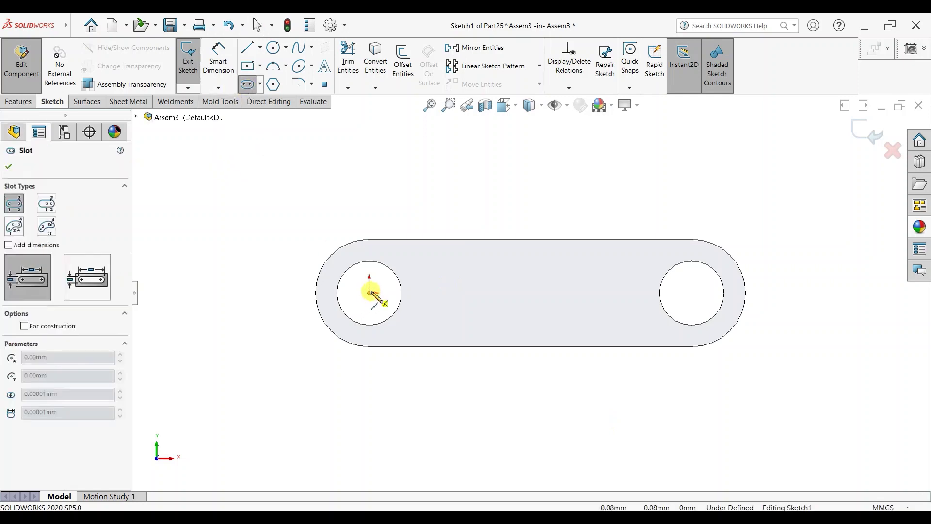
key(z)
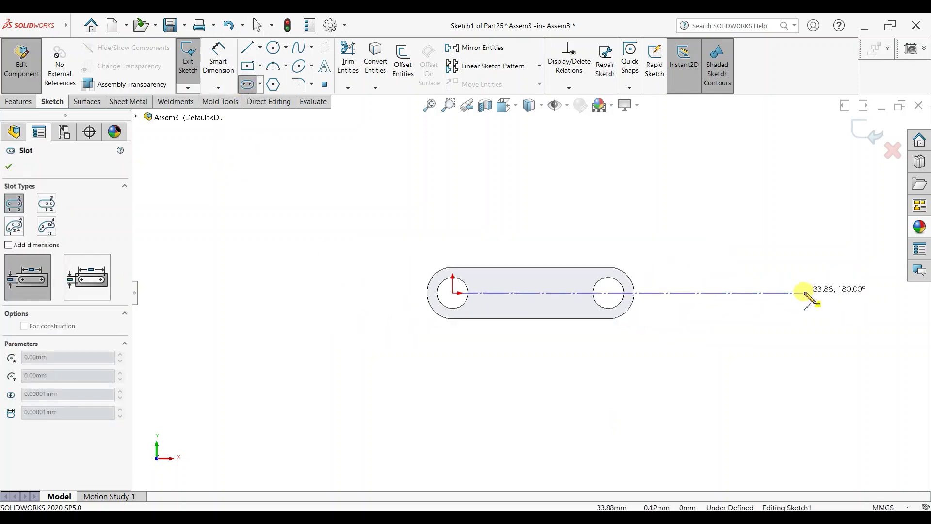
click(804, 292)
click(791, 307)
right_click(748, 246)
click(756, 248)
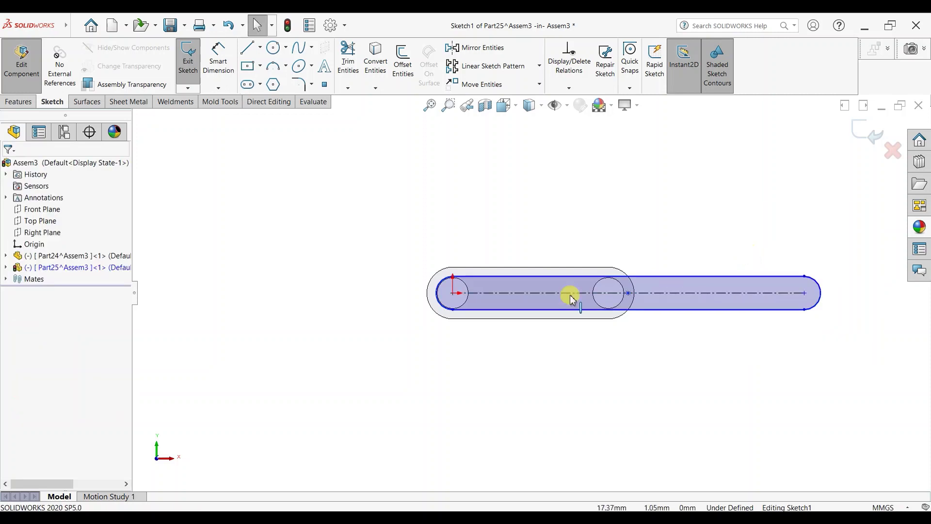
Add circles at both slot ends and make them Equal.
key(Return)
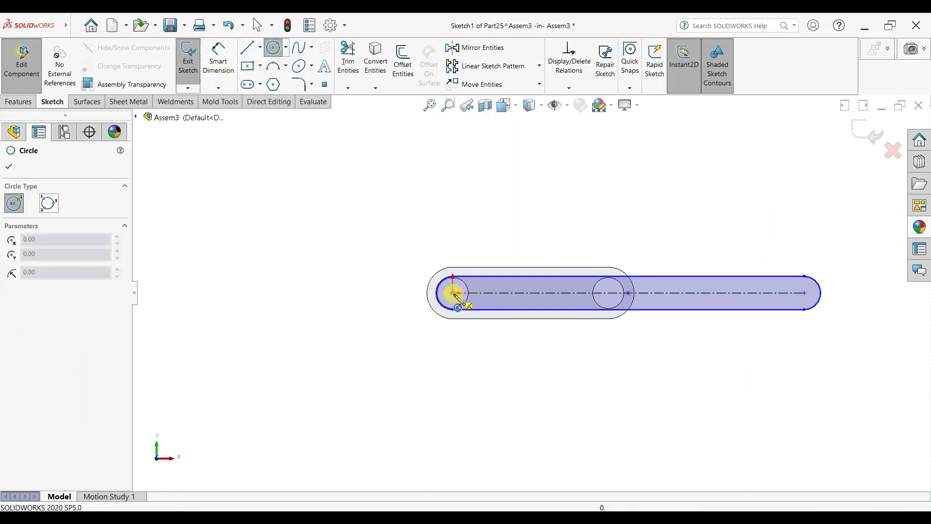
click(452, 292)
click(804, 293)
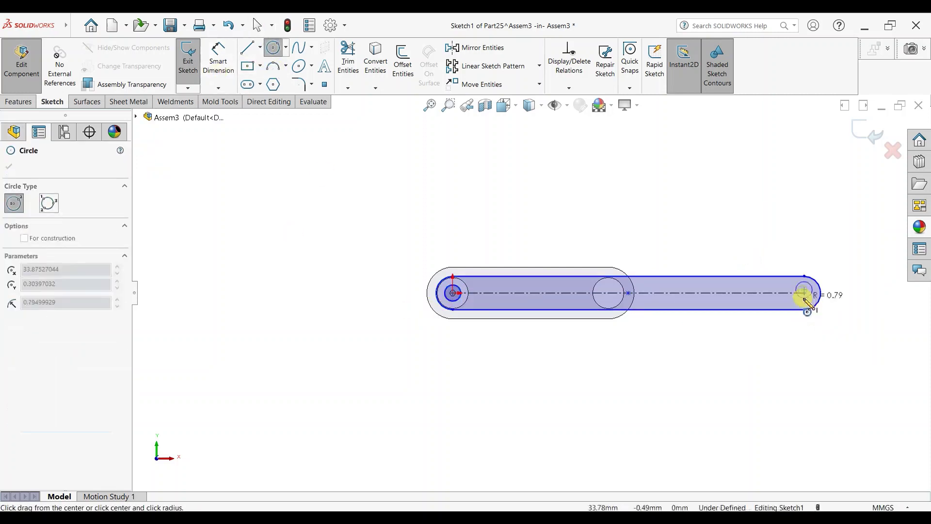
key(Escape)
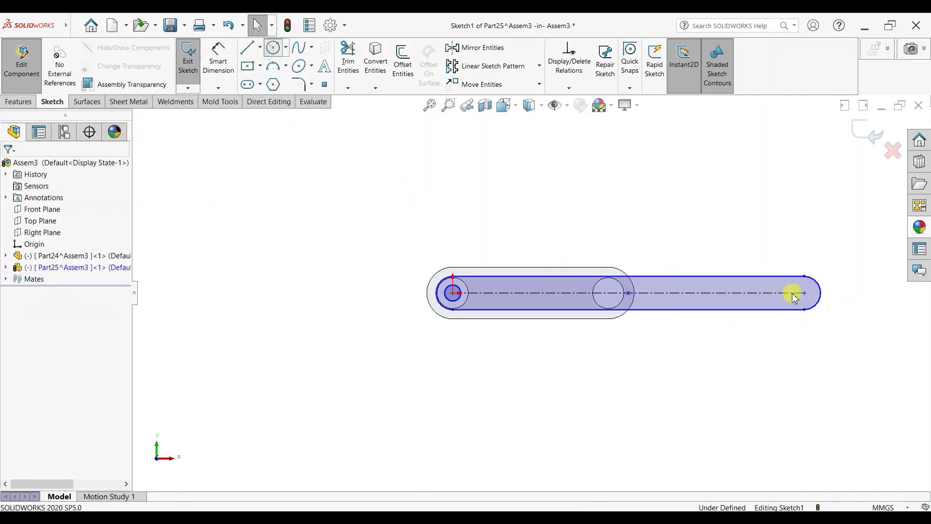
key(Return)
click(804, 293)
key(Escape)
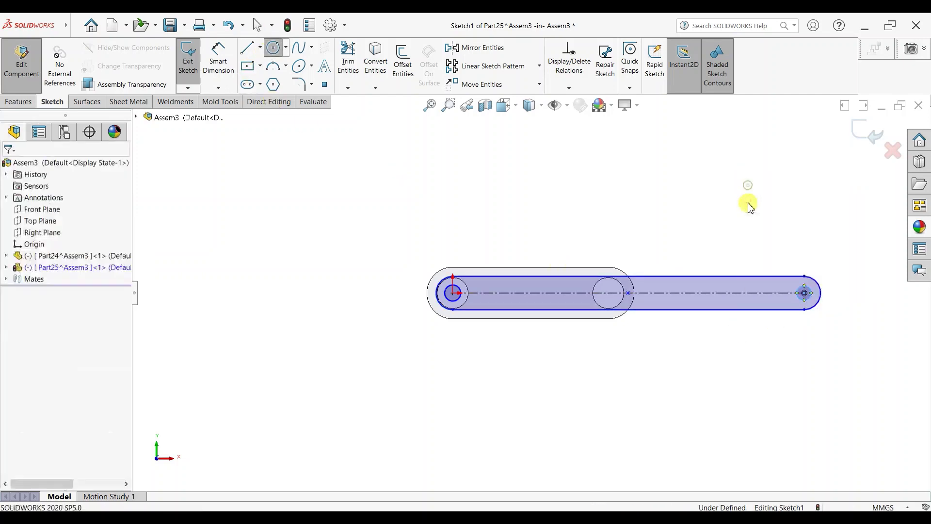
scroll(800, 195, down, 2)
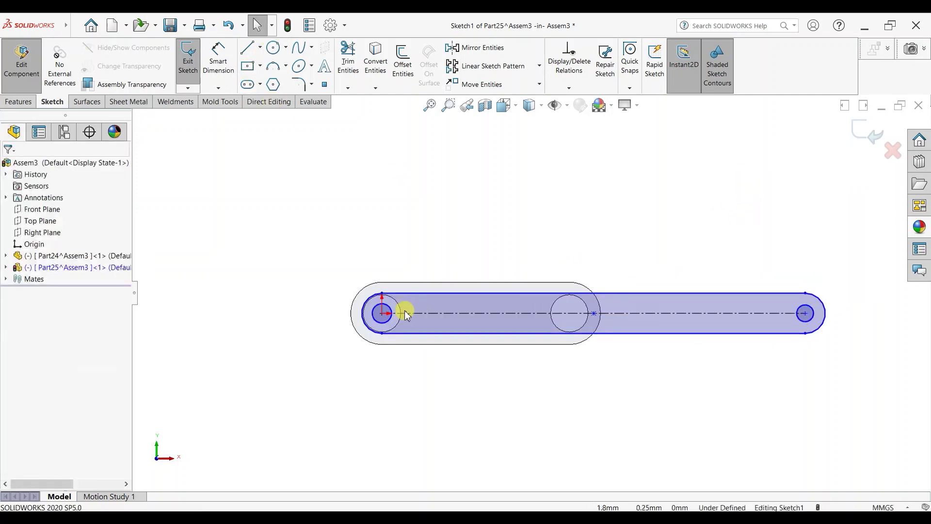
ctrl+click(805, 313)
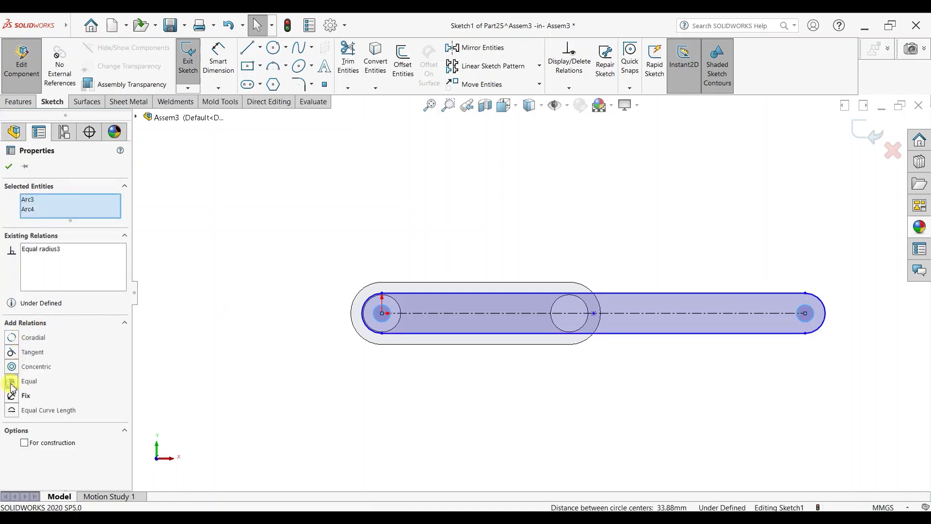
click(9, 168)
Dimension the slot's centre spacing to 50 mm and the hole to Ø3.
click(218, 57)
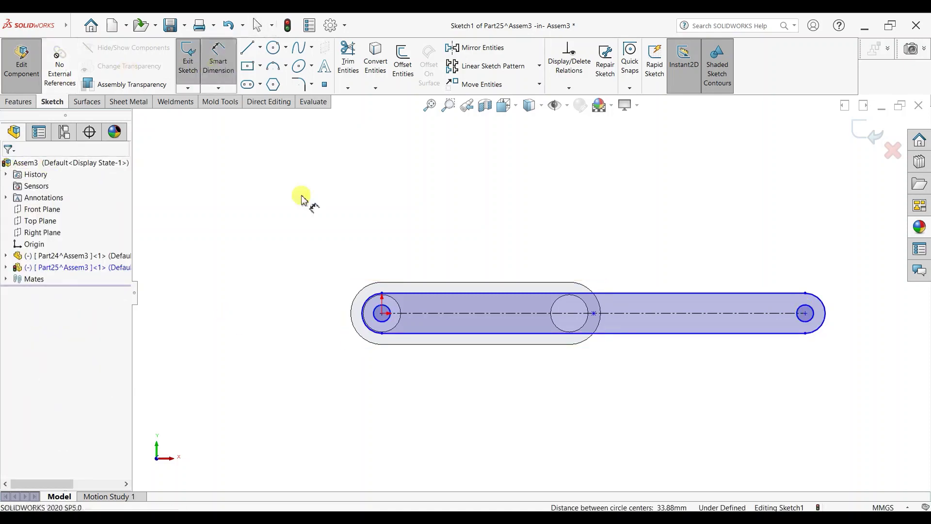
click(526, 348)
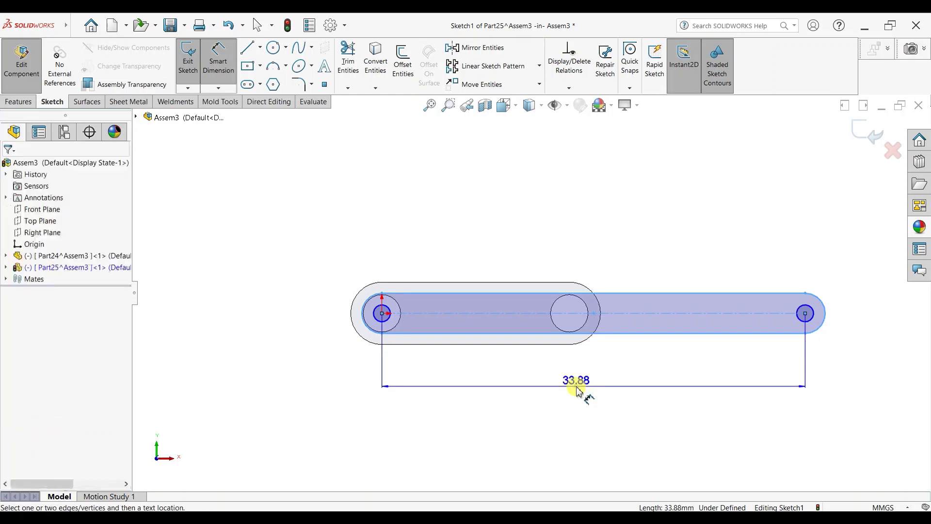
click(577, 390)
text(50)
key(Return)
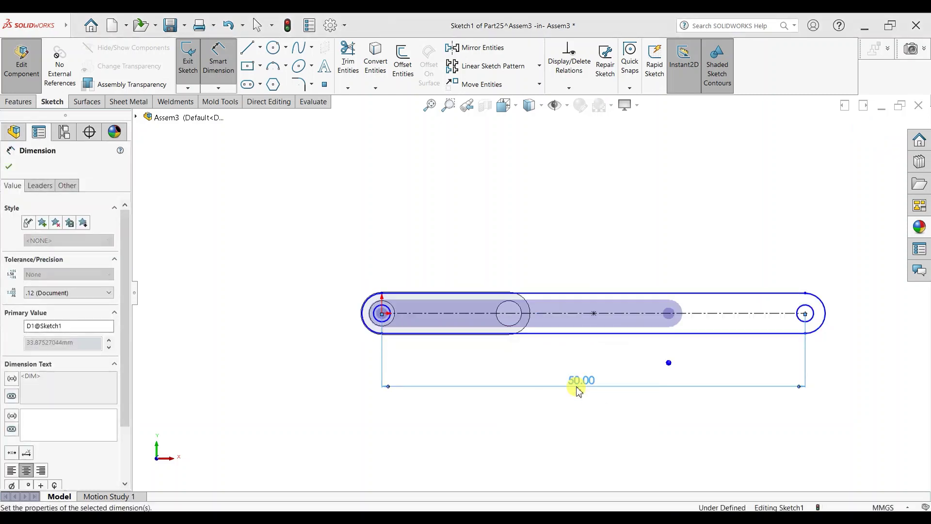
click(338, 292)
click(338, 292)
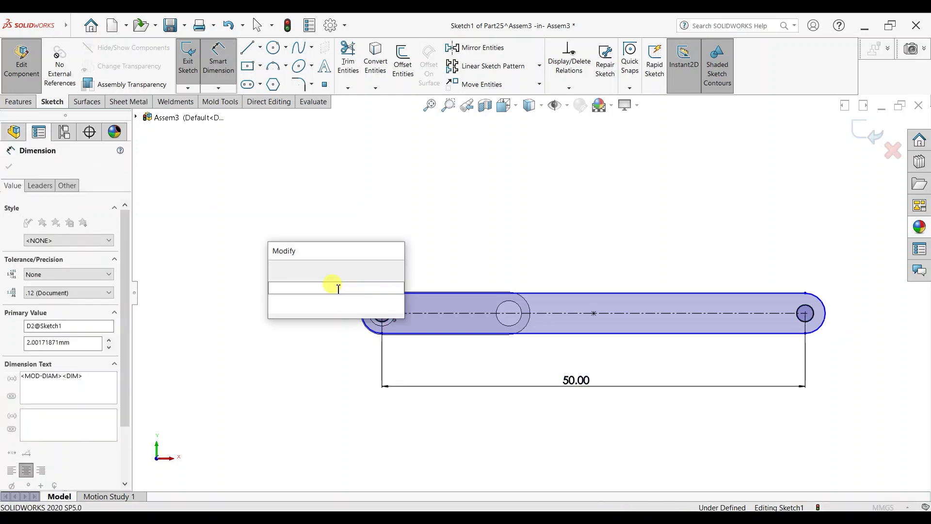
text(3)
key(Return)
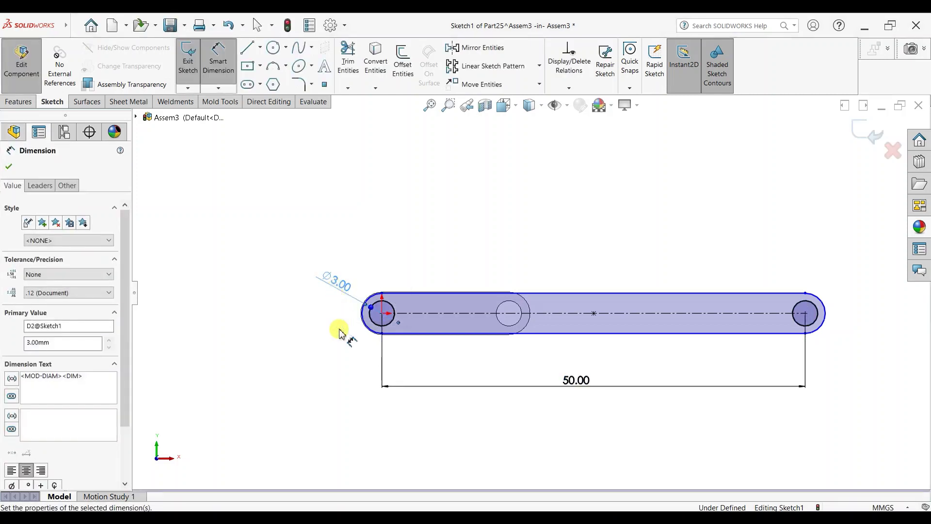
Dimension the slot's end arc to R2.5, fully defining the sketch.
click(324, 363)
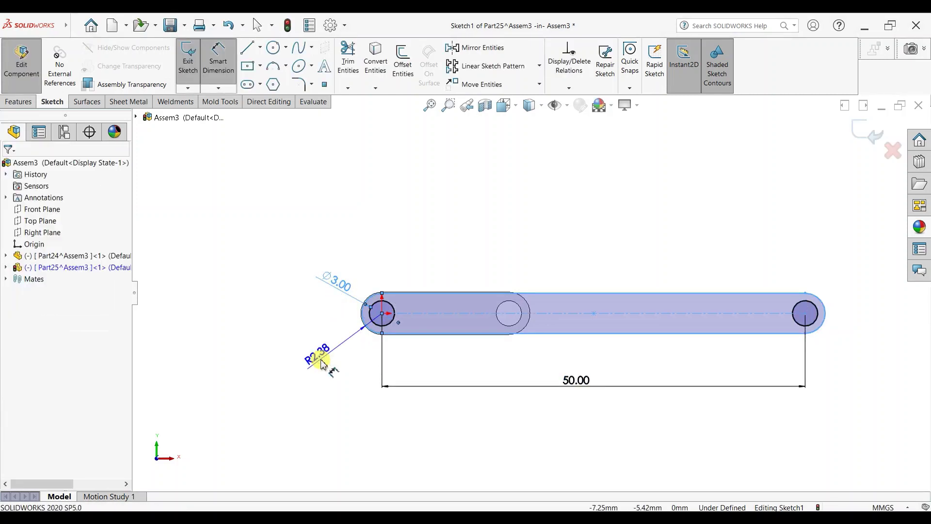
click(323, 363)
text(2.5)
key(Return)
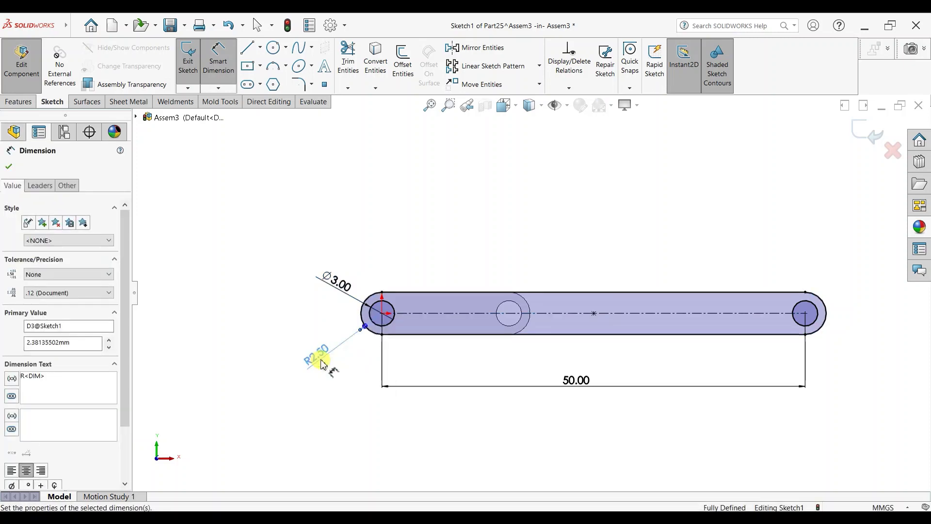
click(9, 167)
Extrude the long link sketch into a solid and inspect the InPlace2 mate.
click(18, 101)
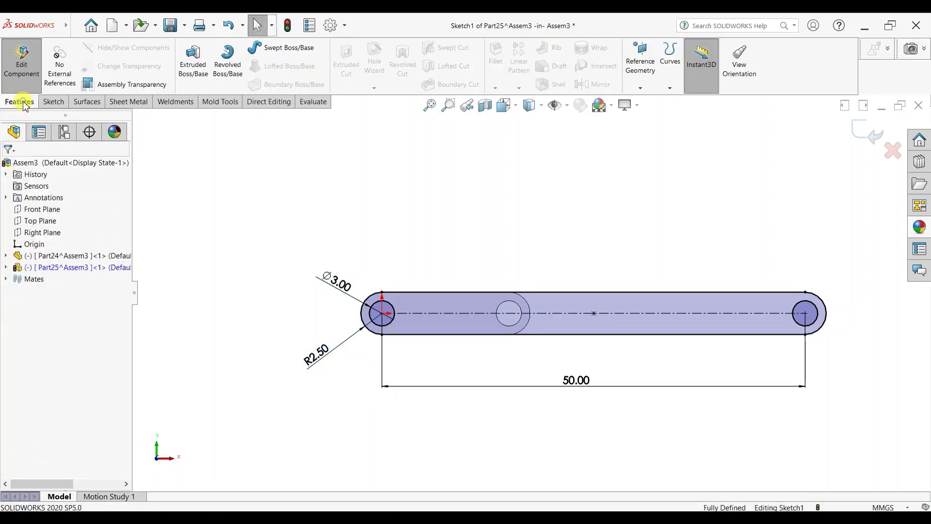
click(190, 78)
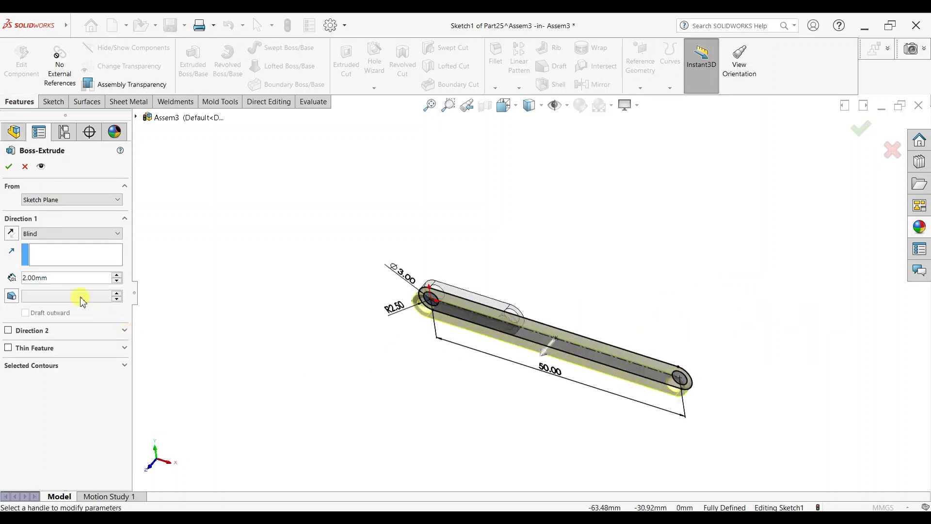
click(9, 166)
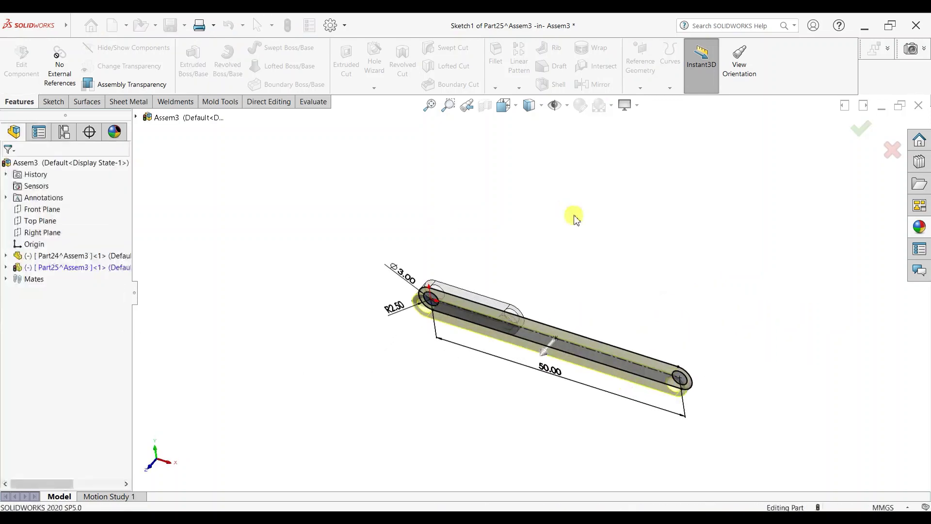
scroll(604, 294, down, 1)
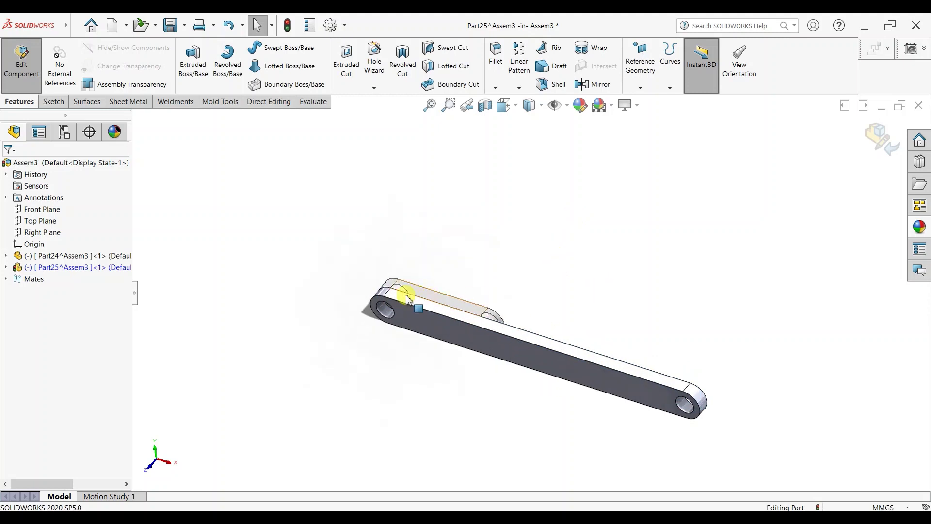
click(6, 279)
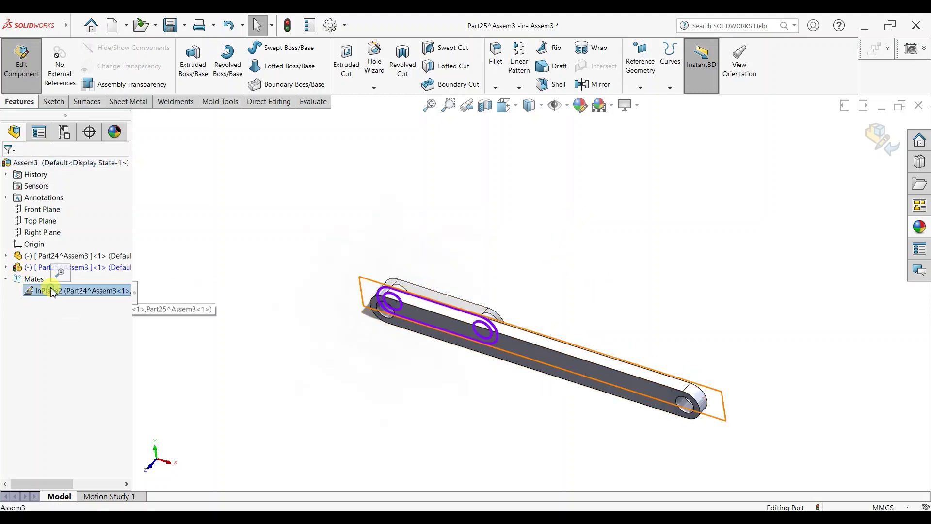
right_click(55, 291)
click(28, 326)
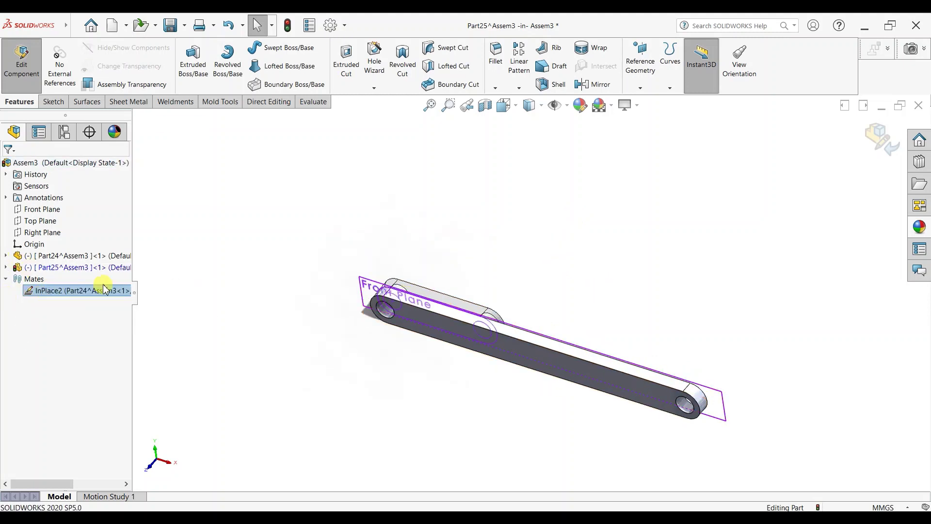
Apply red high gloss plastic to the whole Part25.
click(926, 227)
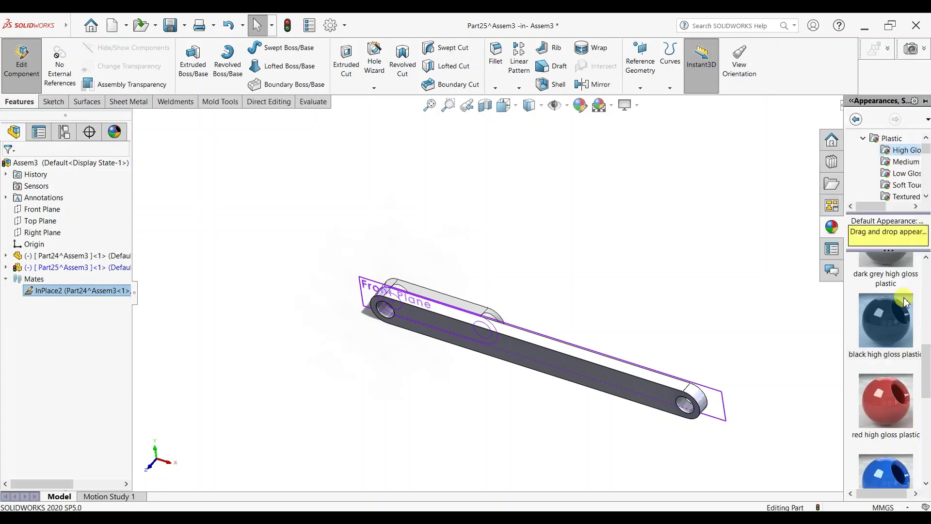
mouse_move(897, 397)
mouse_down()
mouse_move(688, 402)
mouse_move(685, 390)
mouse_up()
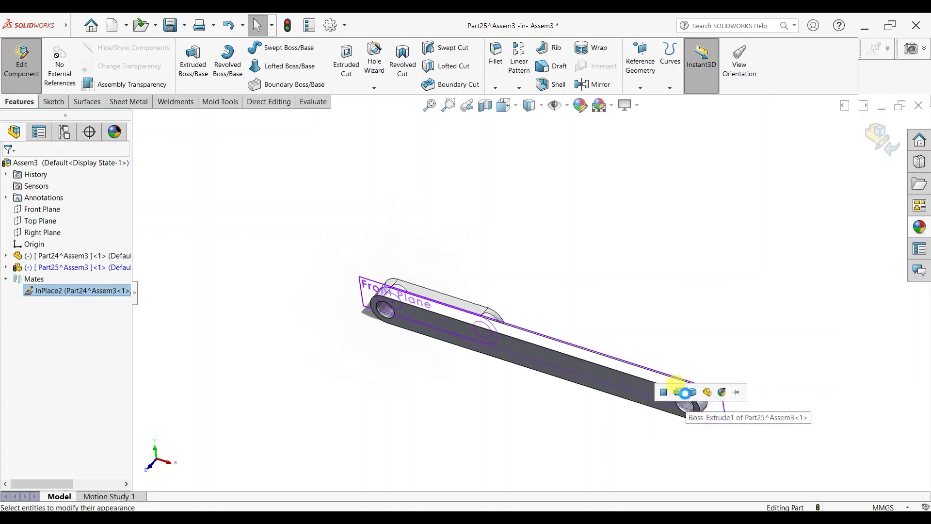
click(675, 279)
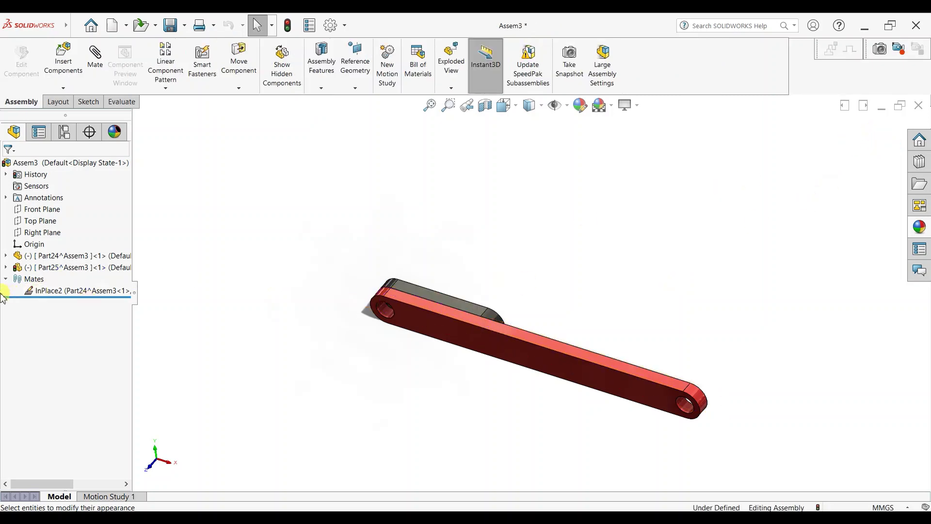
Delete the InPlace2 mate and drag the red and black links apart.
right_click(43, 293)
click(63, 322)
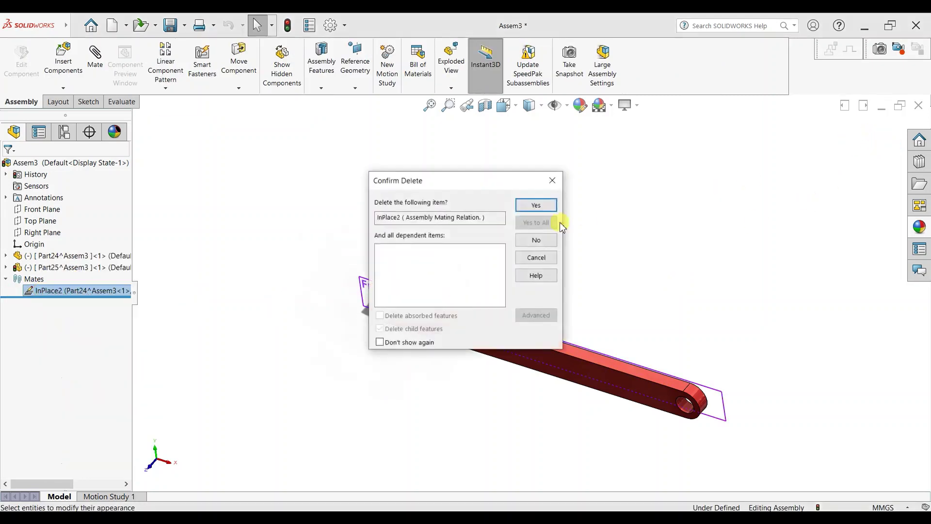
click(536, 208)
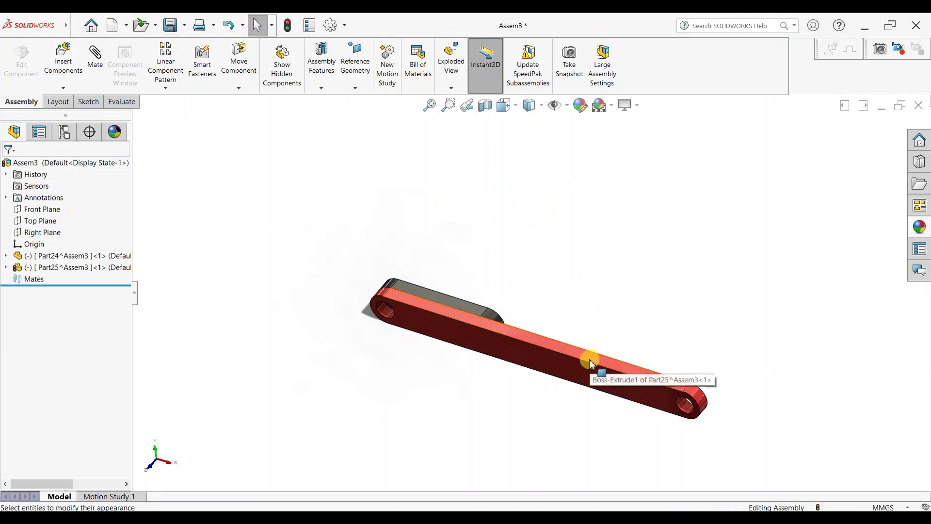
drag(591, 363, 588, 214)
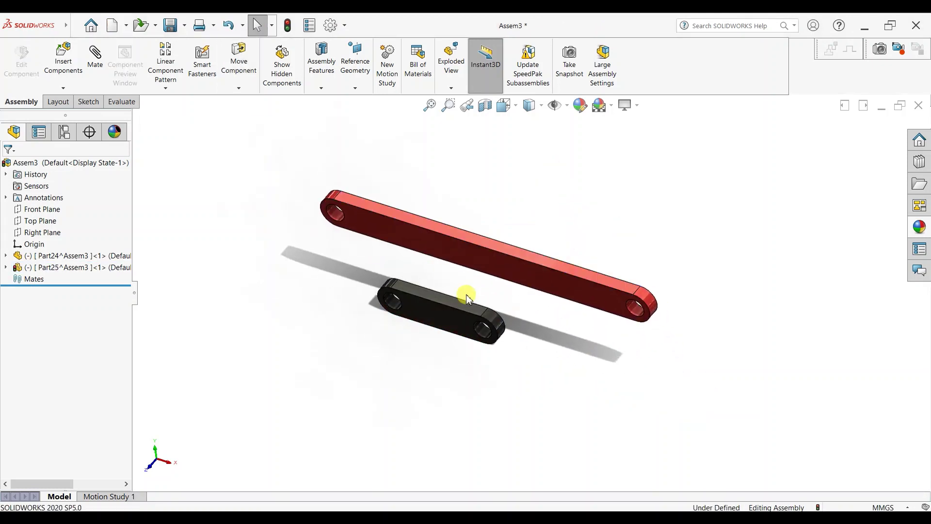
drag(451, 306, 295, 264)
Turn off Shadows In Shaded Mode and fit both links in the view.
click(625, 106)
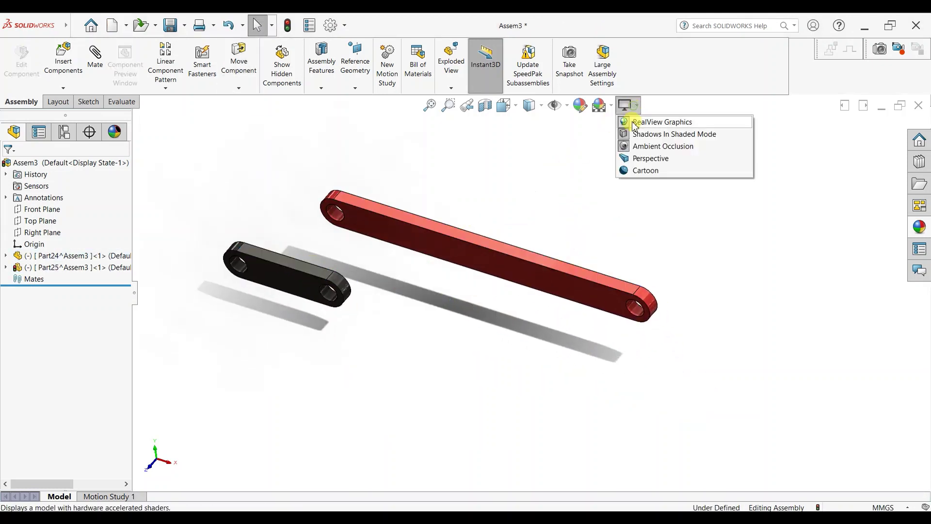
click(636, 147)
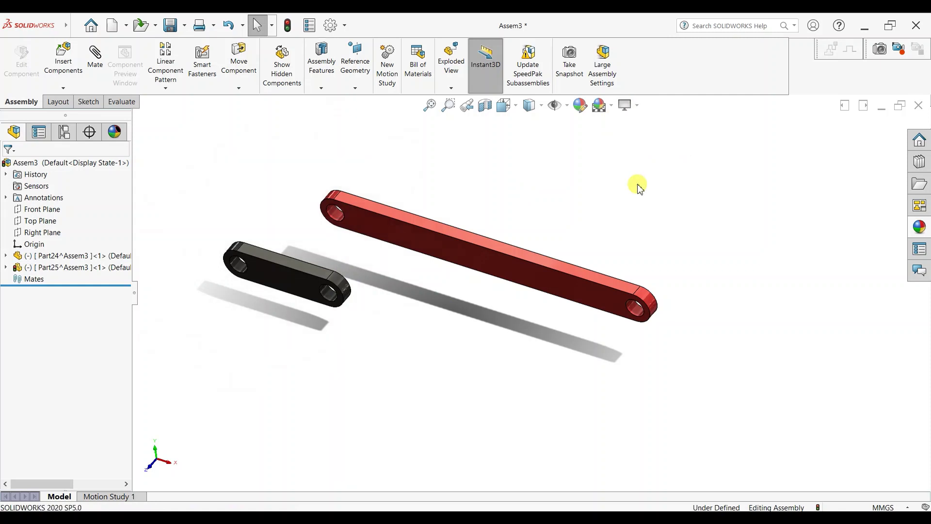
click(628, 105)
click(631, 131)
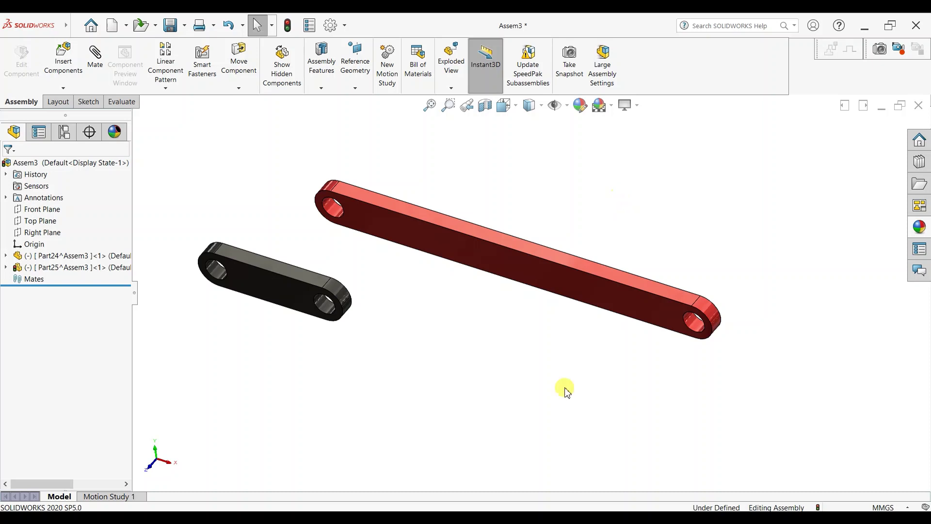
key(f)
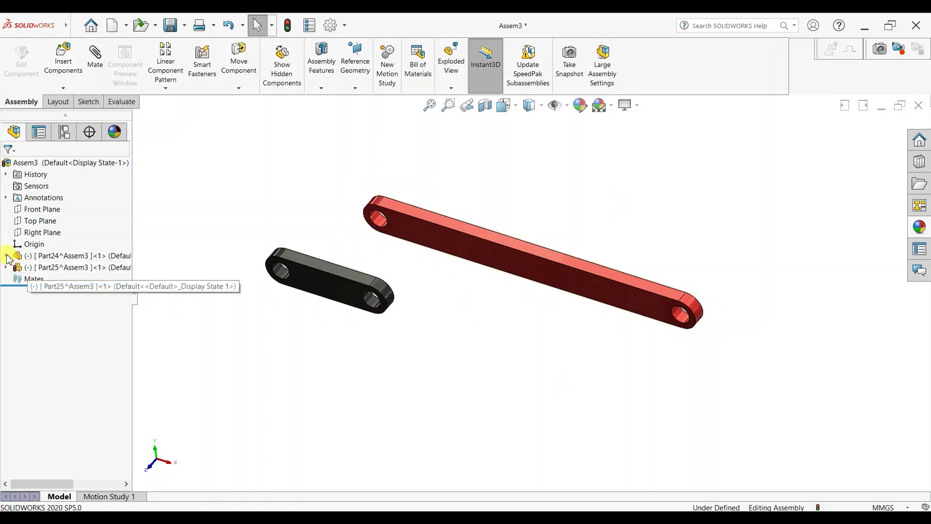
click(7, 256)
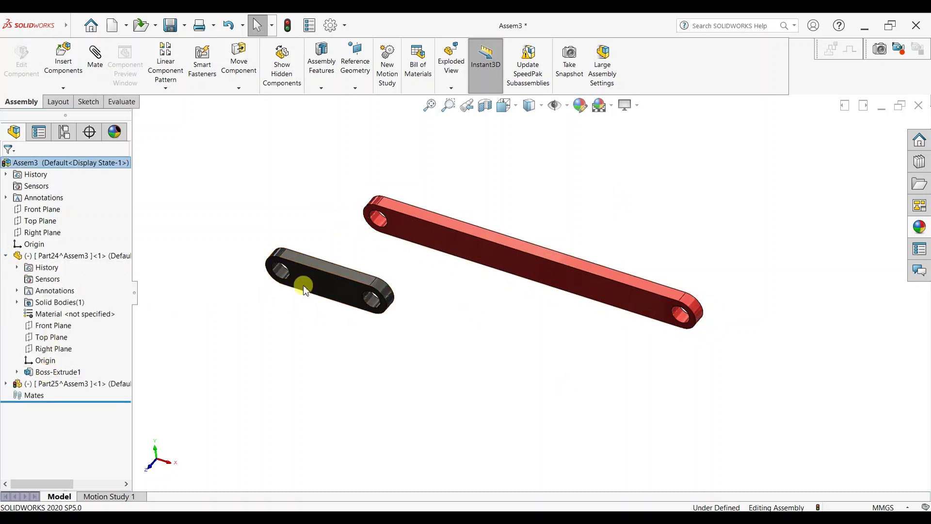
click(76, 89)
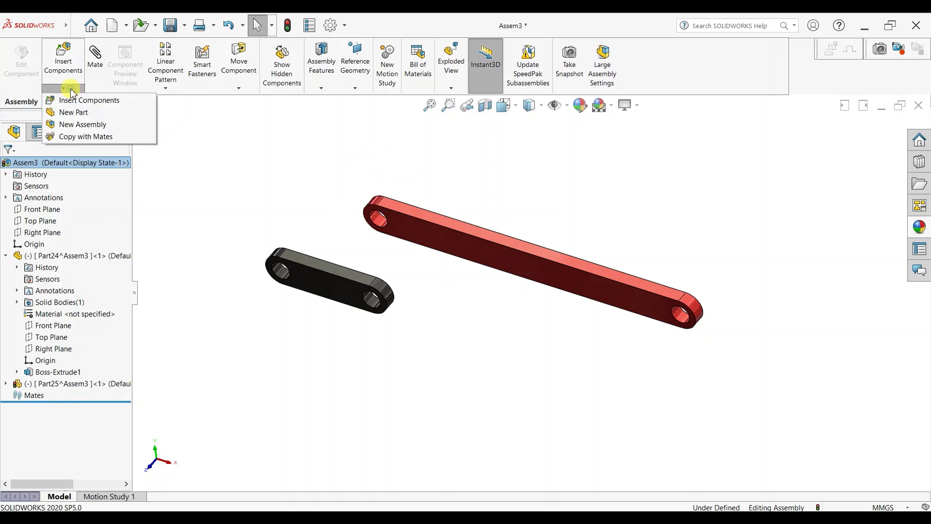
Insert new part Part26 and sketch horizontal and vertical centrelines from the origin on Front Plane.
click(74, 113)
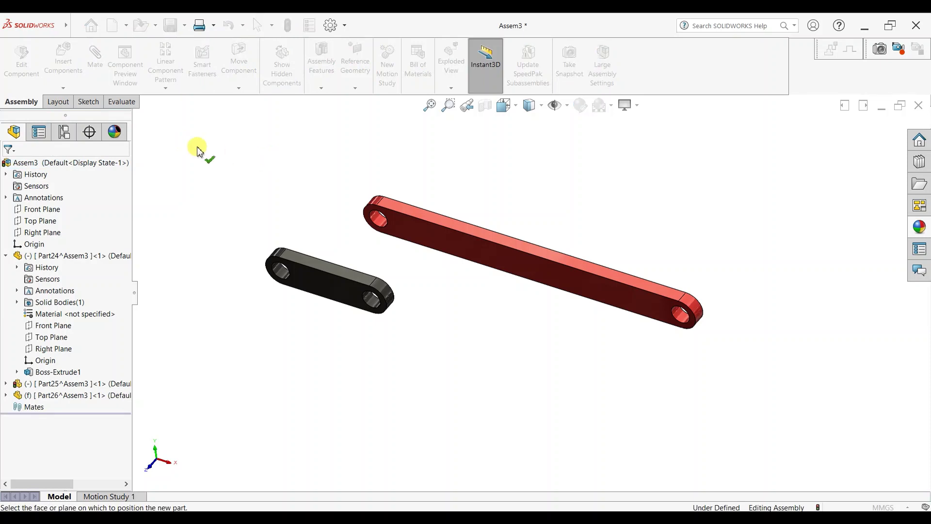
click(86, 105)
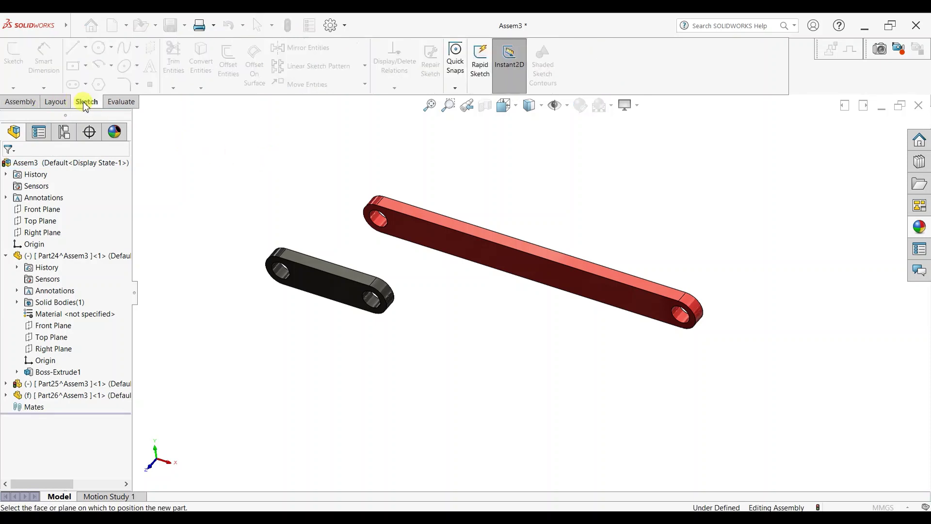
click(38, 210)
key(ctrl+8)
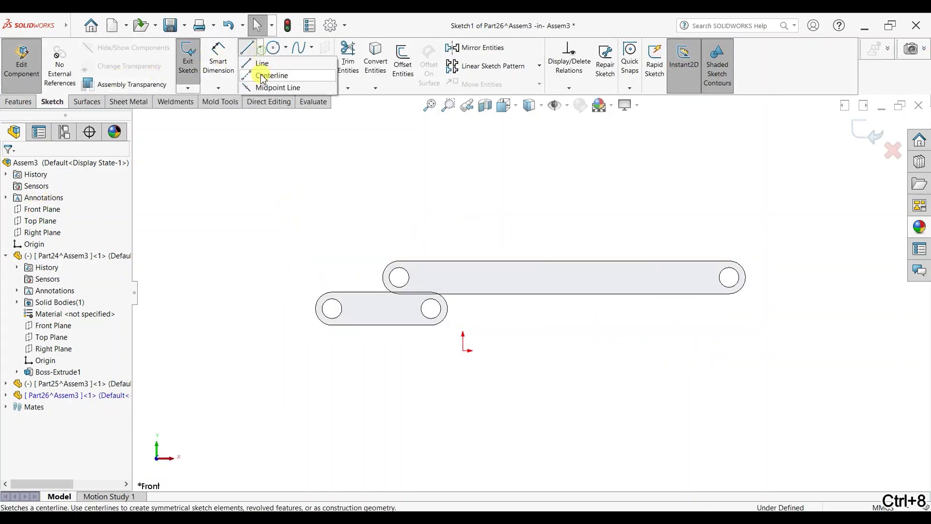
key(l)
click(465, 350)
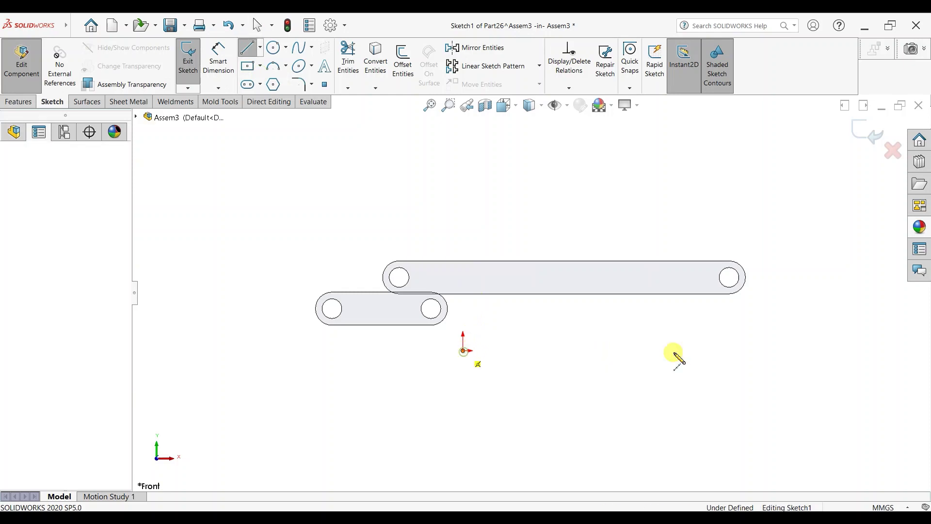
click(722, 350)
click(723, 317)
key(Escape)
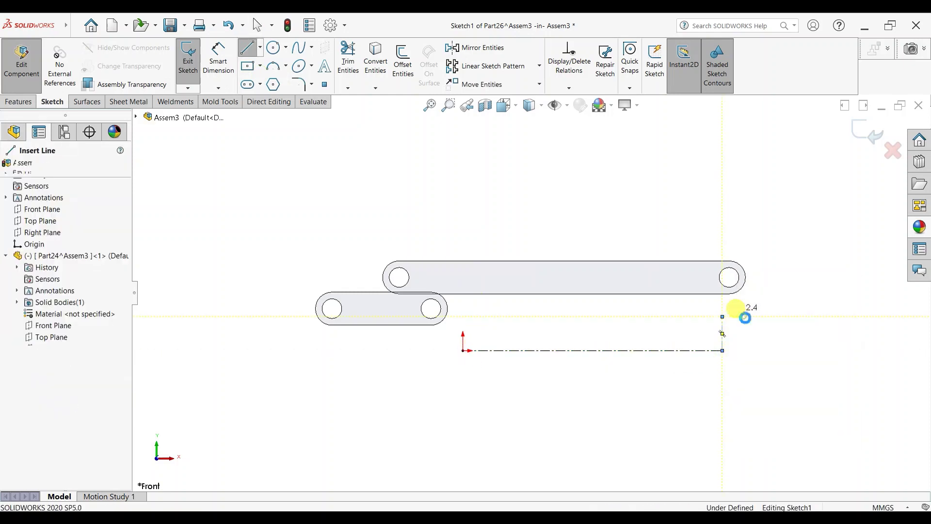
scroll(834, 352, down, 2)
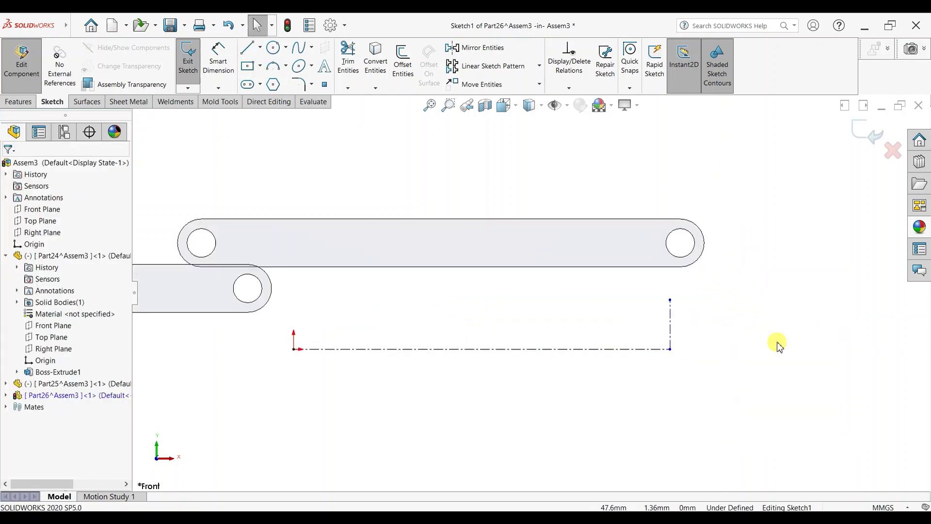
Dimension the horizontal centreline to 38 mm and the vertical one to 5.01 mm.
click(218, 61)
right_click(461, 327)
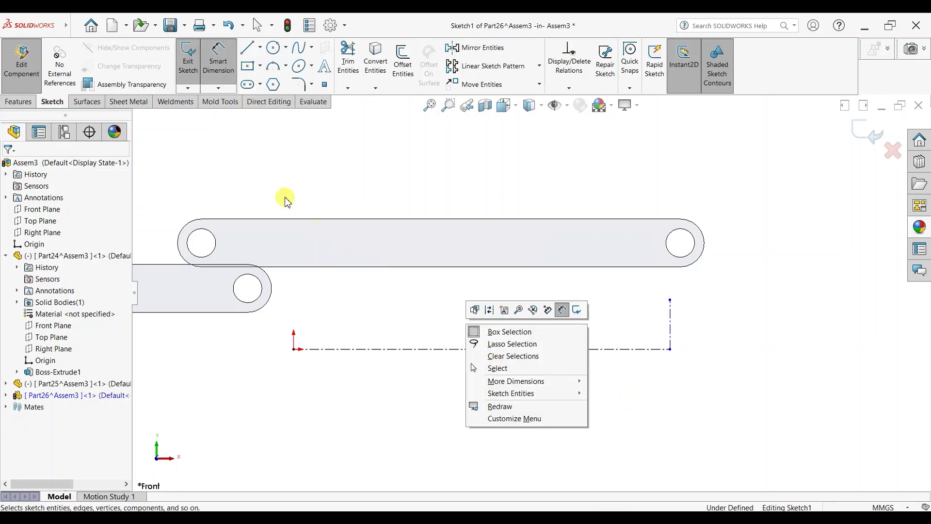
click(364, 295)
click(450, 392)
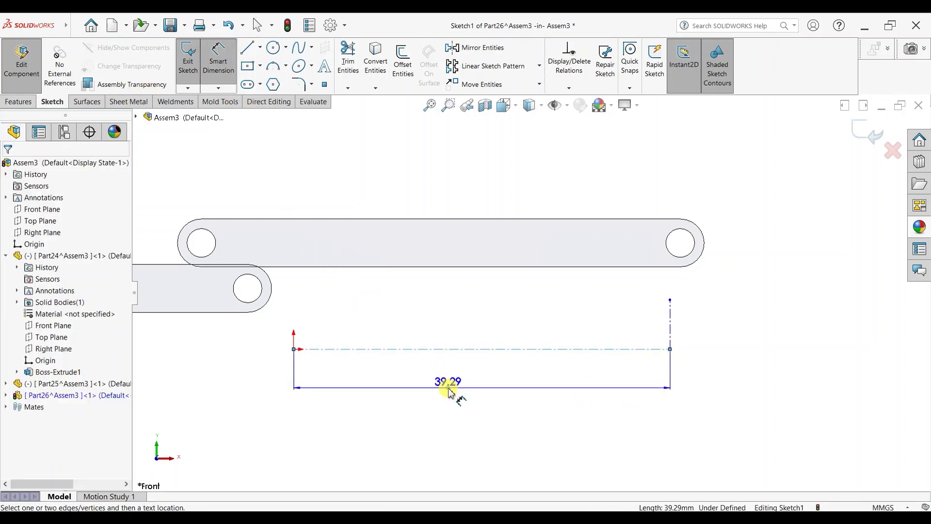
click(449, 391)
text(38)
key(Return)
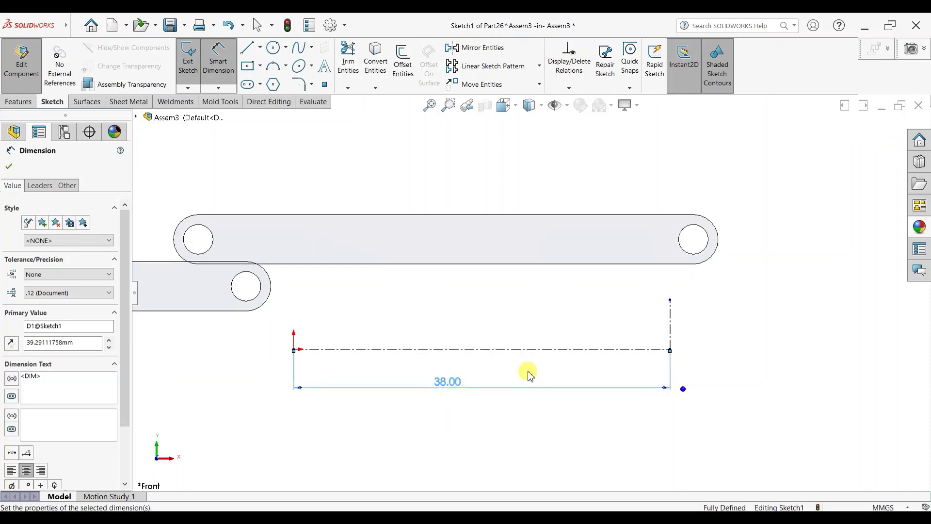
click(671, 334)
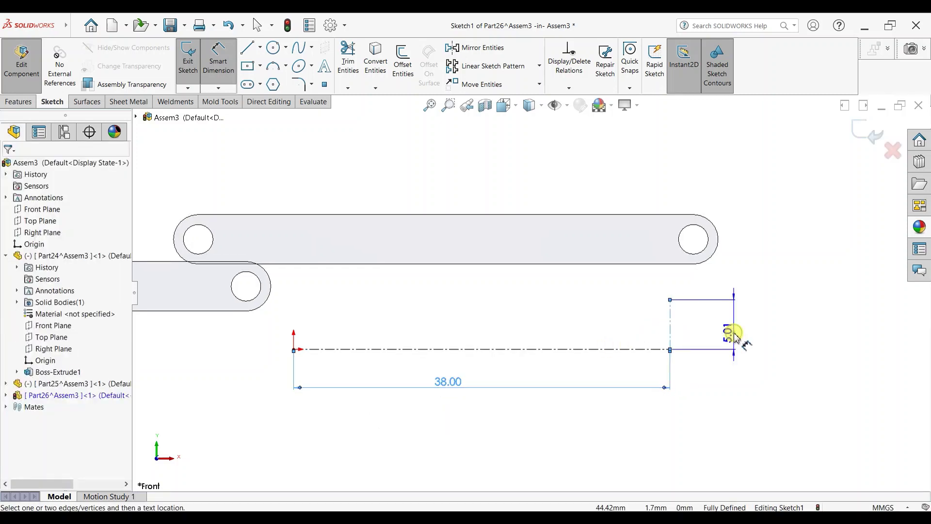
click(735, 337)
key(Return)
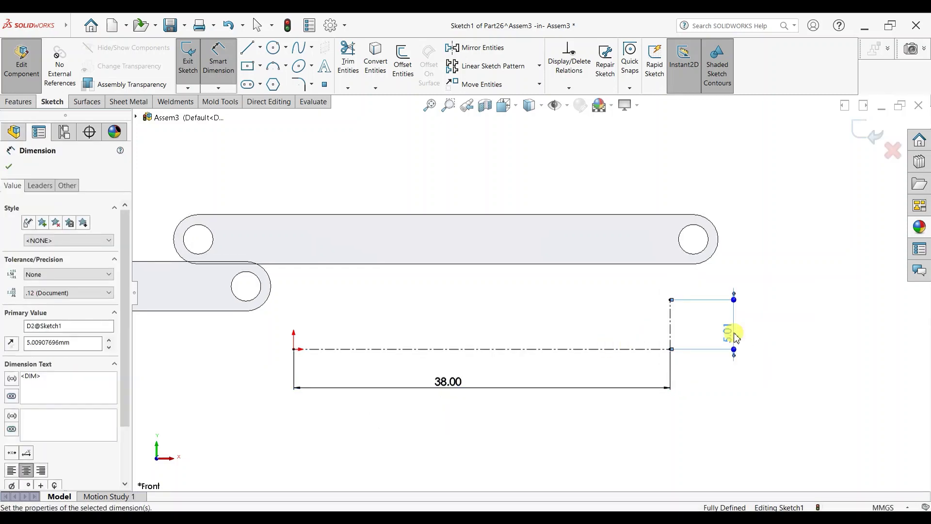
click(15, 167)
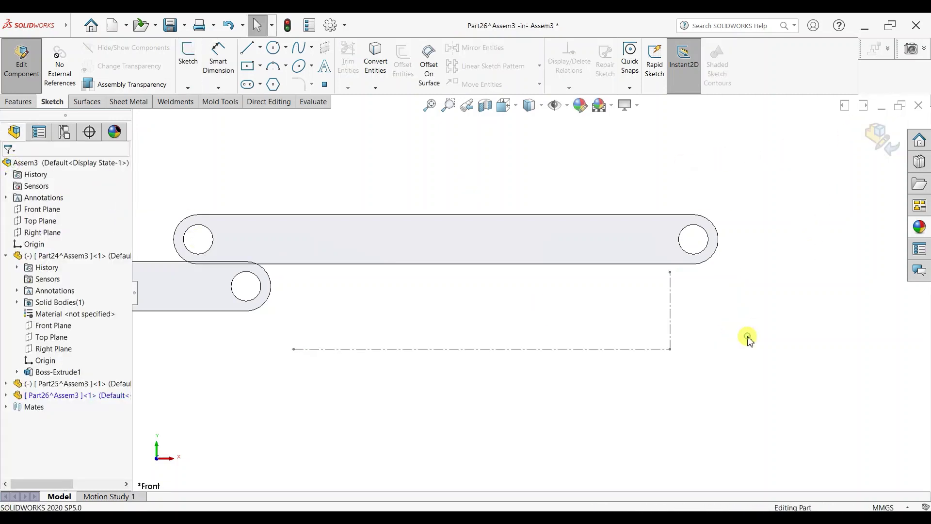
Back in the assembly, drag the black link up-right and the red link down-left.
click(882, 143)
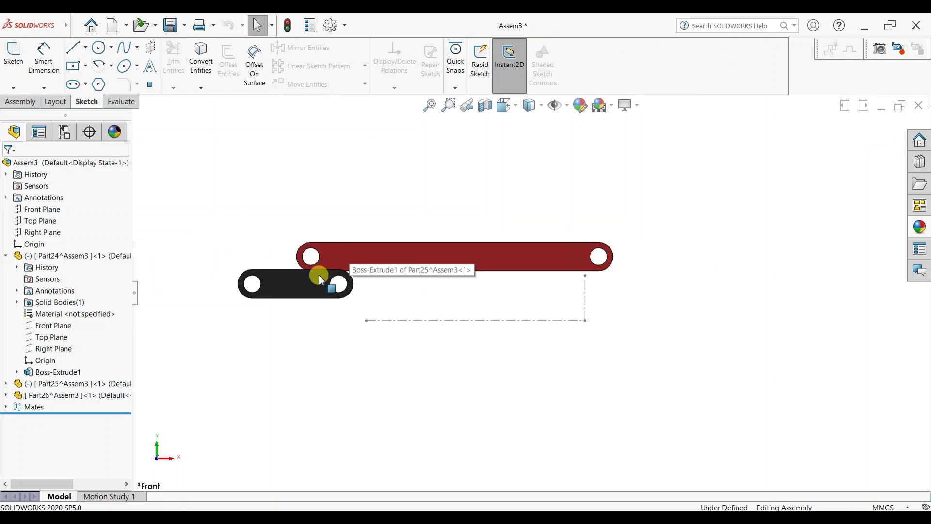
click(315, 284)
drag(308, 290, 573, 196)
click(648, 268)
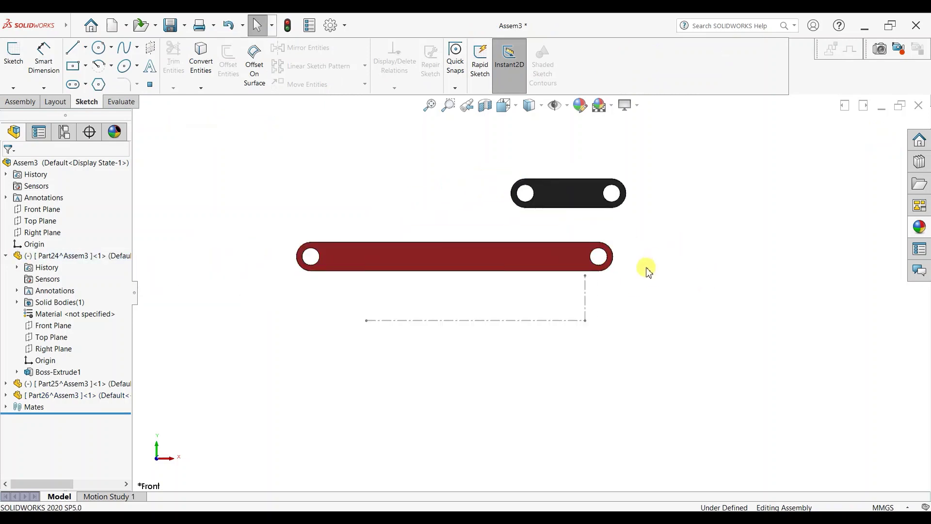
middle_drag(648, 268, 625, 327)
drag(483, 254, 354, 378)
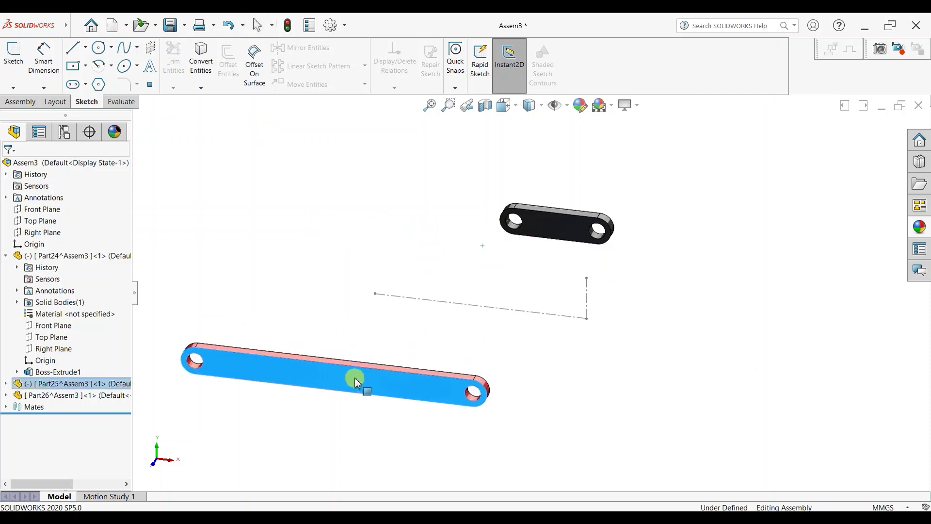
scroll(702, 256, down, 3)
Delete the InPlace3 mate from the Mates folder and confirm.
click(22, 102)
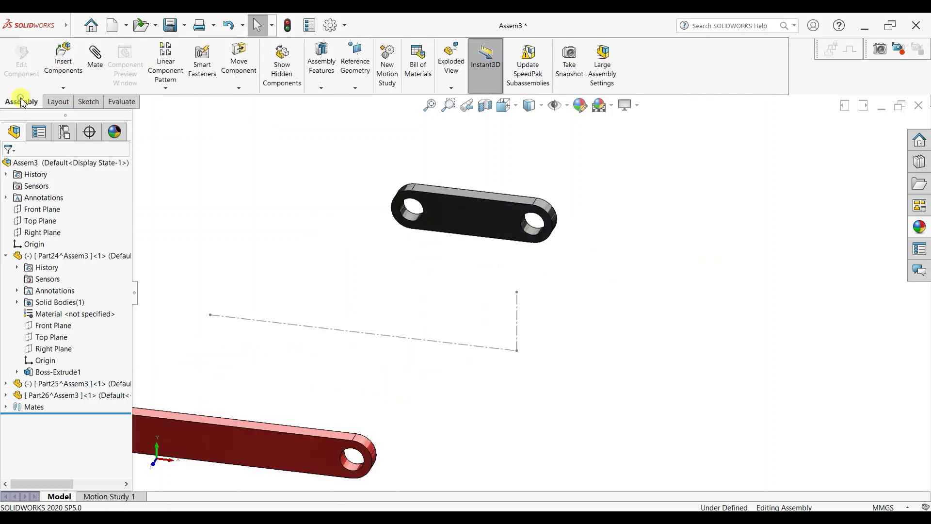
click(5, 407)
click(37, 418)
right_click(37, 420)
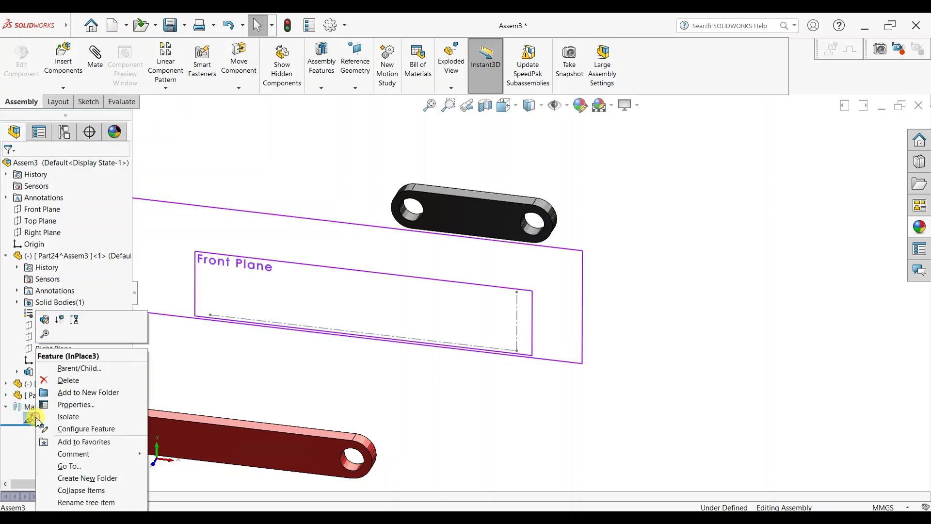
click(65, 382)
click(535, 207)
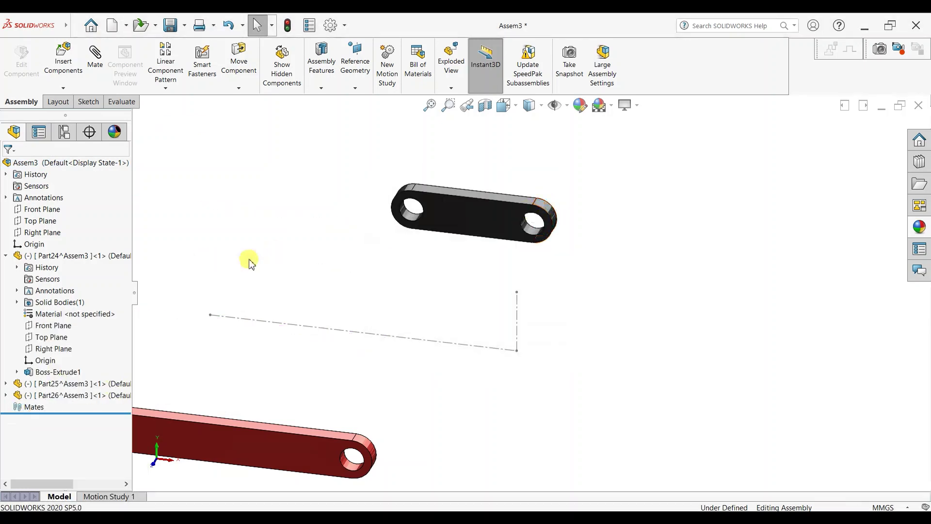
Try a coincident mate between the sketch end point and the black link's hole, then undo it.
click(97, 67)
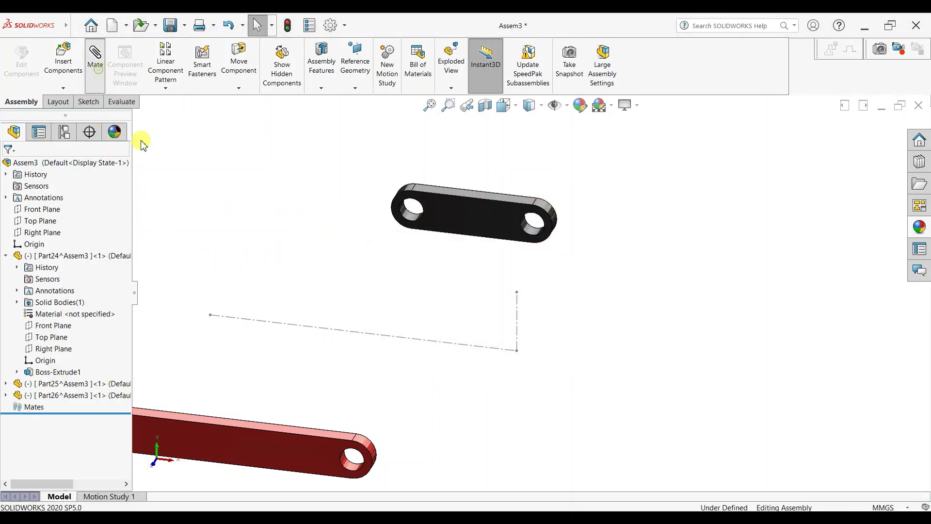
click(517, 292)
click(413, 222)
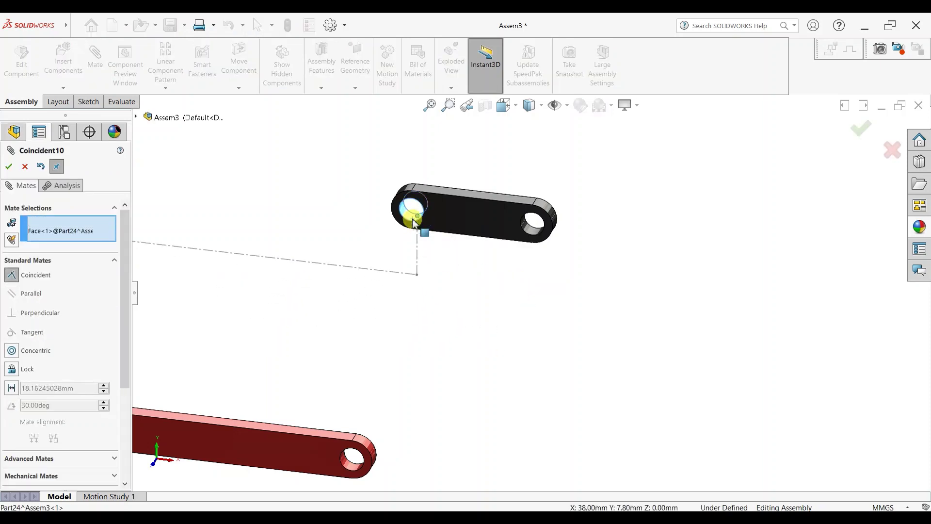
click(40, 167)
key(Escape)
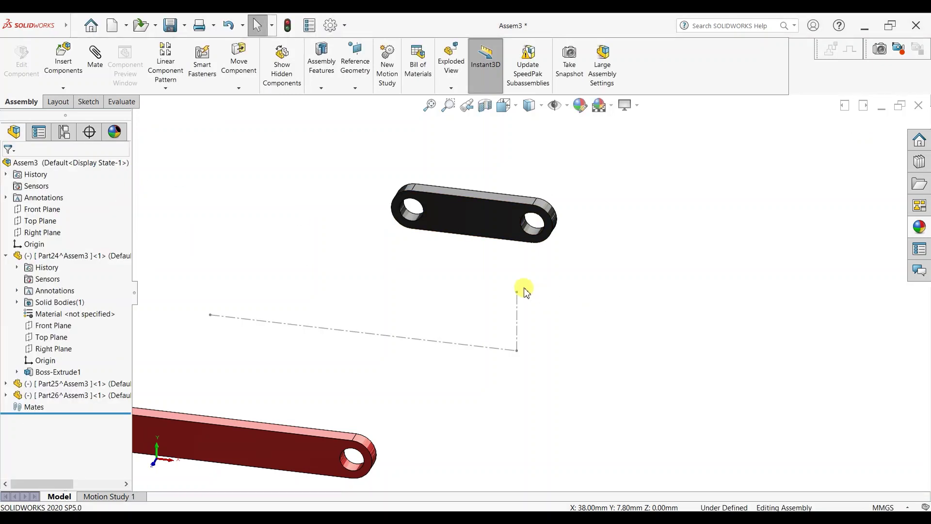
Undo the InPlace3 deletion with Ctrl+Z and cancel an Insert Components attempt.
key(ctrl+z)
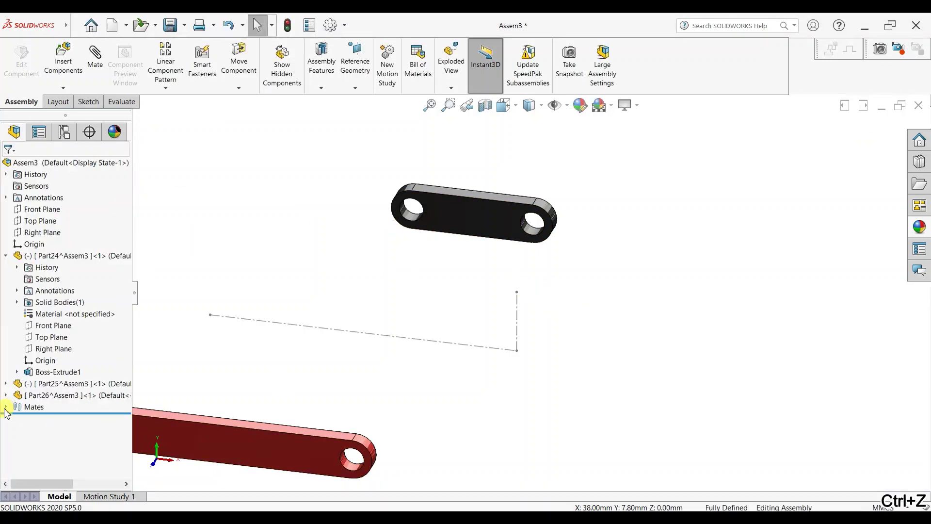
click(7, 407)
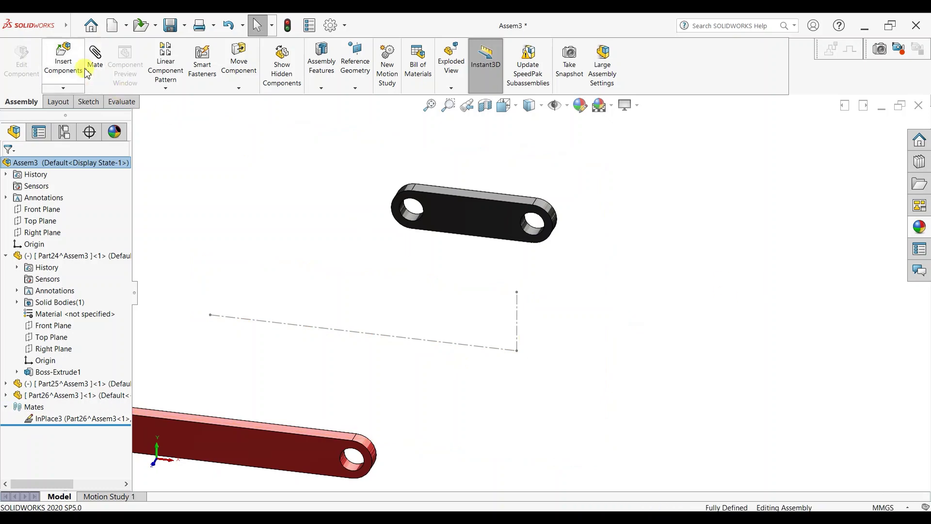
click(64, 58)
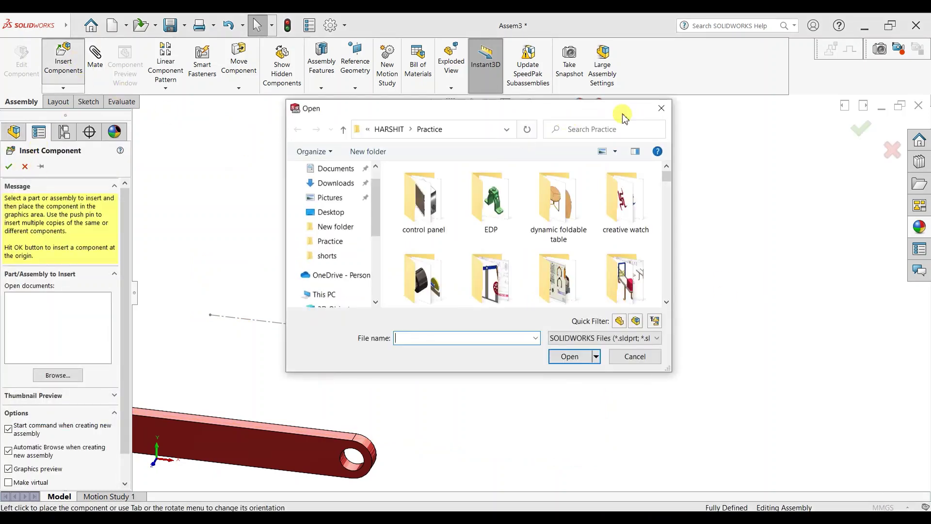
click(655, 112)
click(25, 166)
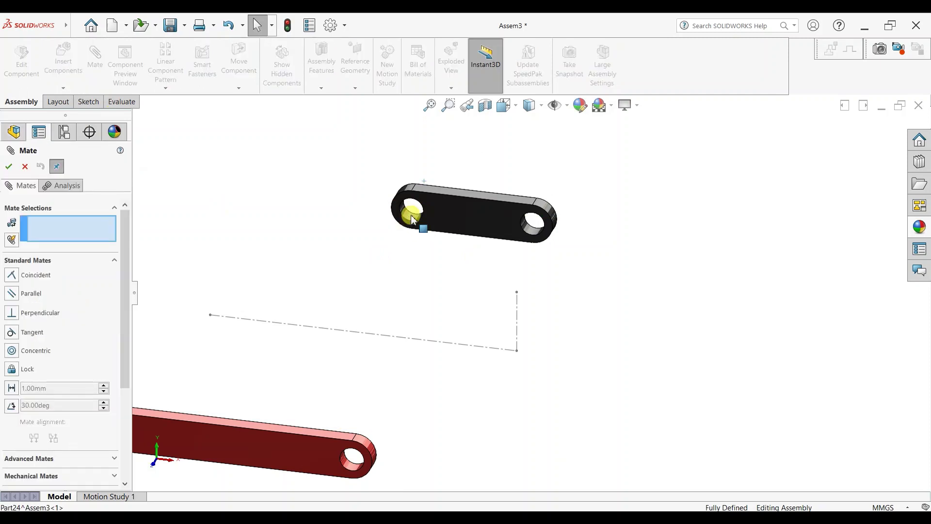
Mate the black link's hole face concentric with the sketch end point.
click(412, 218)
scroll(527, 311, down, 2)
click(522, 304)
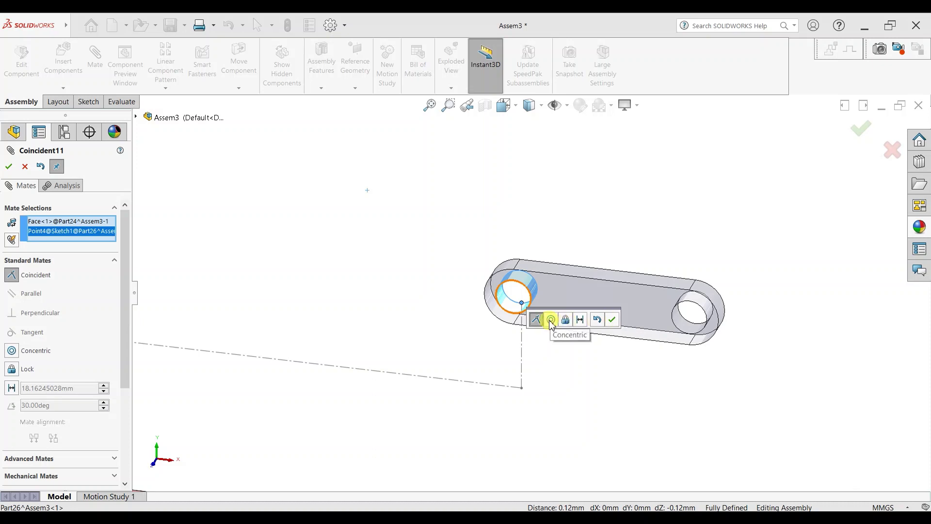
click(551, 320)
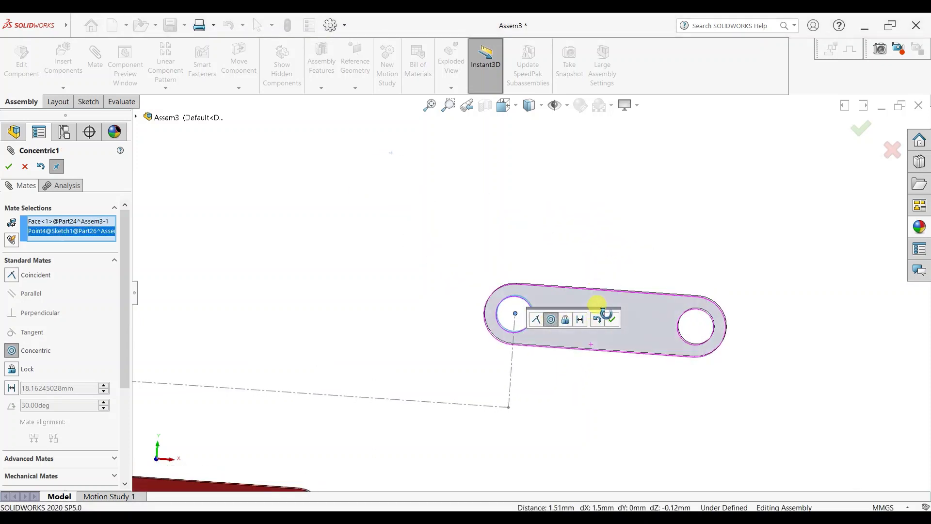
click(613, 320)
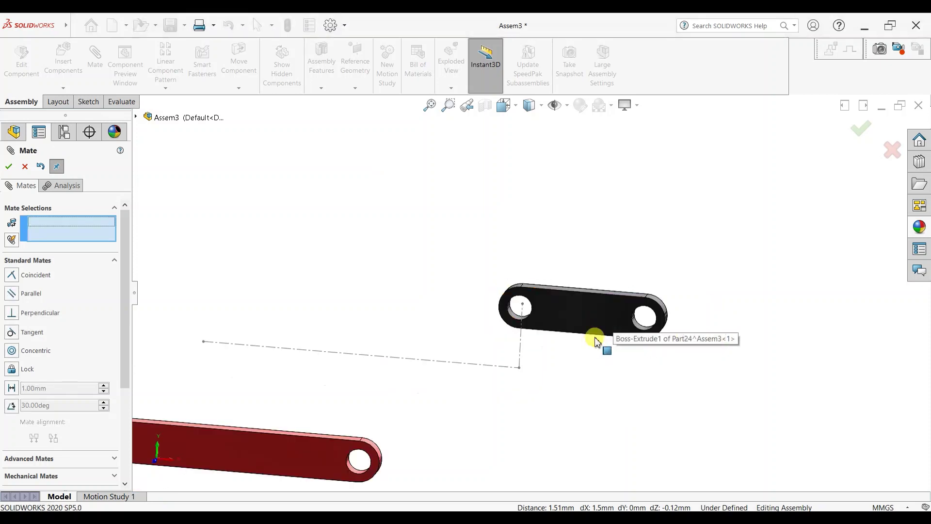
Mate the black link's flat face coincident with the Front Plane.
mouse_move(598, 338)
middle_down()
mouse_move(544, 337)
mouse_move(383, 369)
middle_up()
click(285, 370)
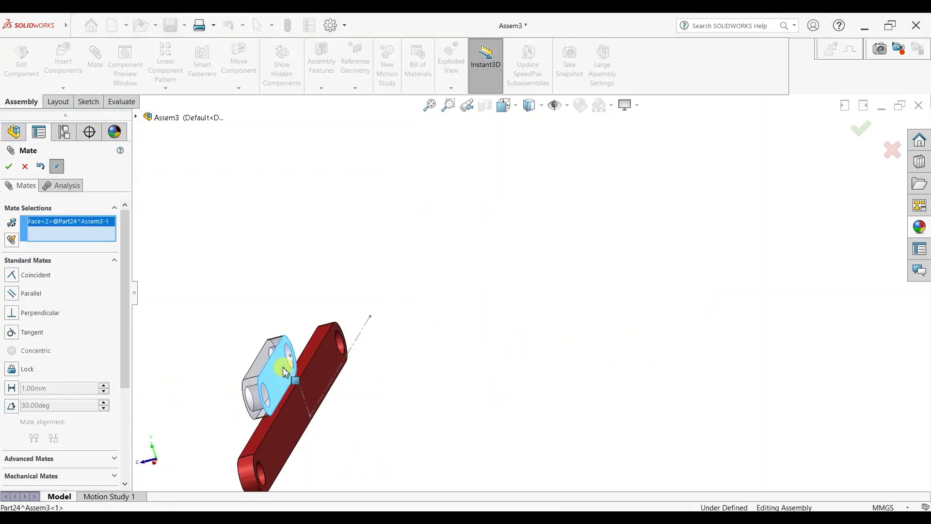
click(137, 116)
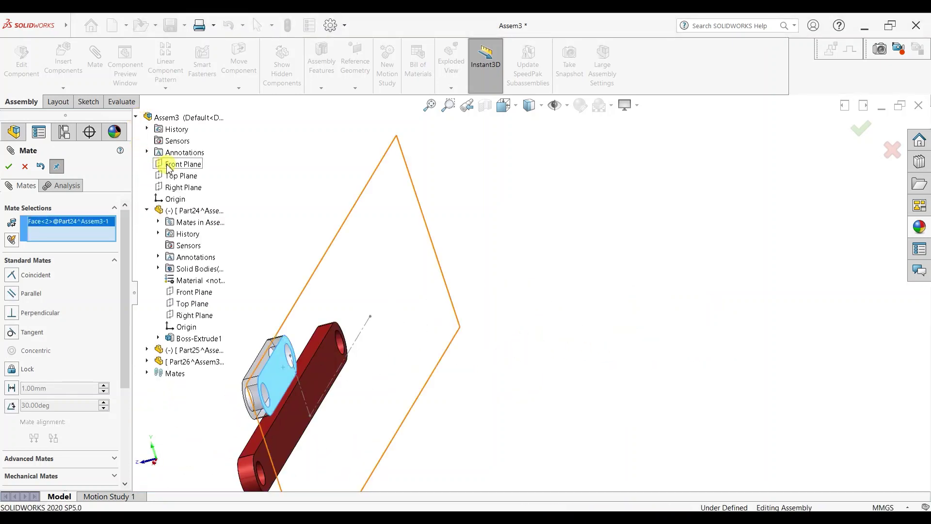
click(170, 165)
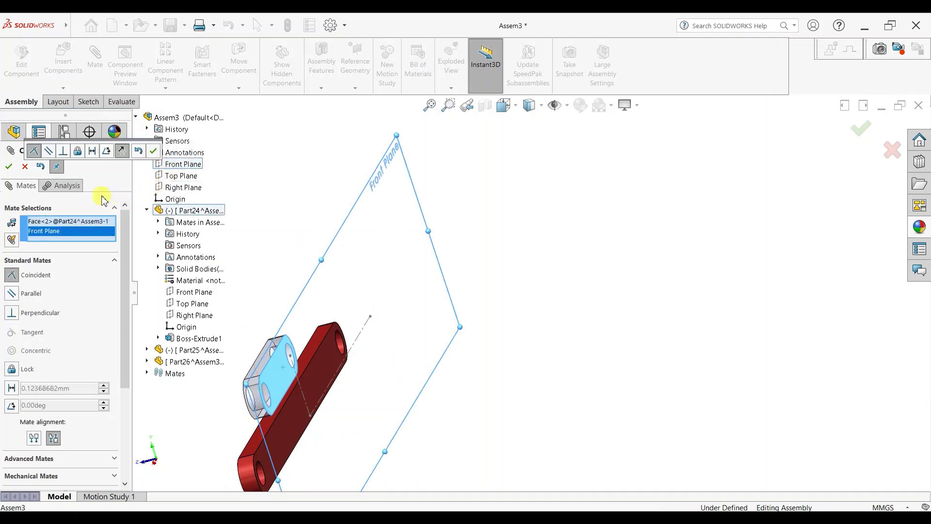
click(154, 151)
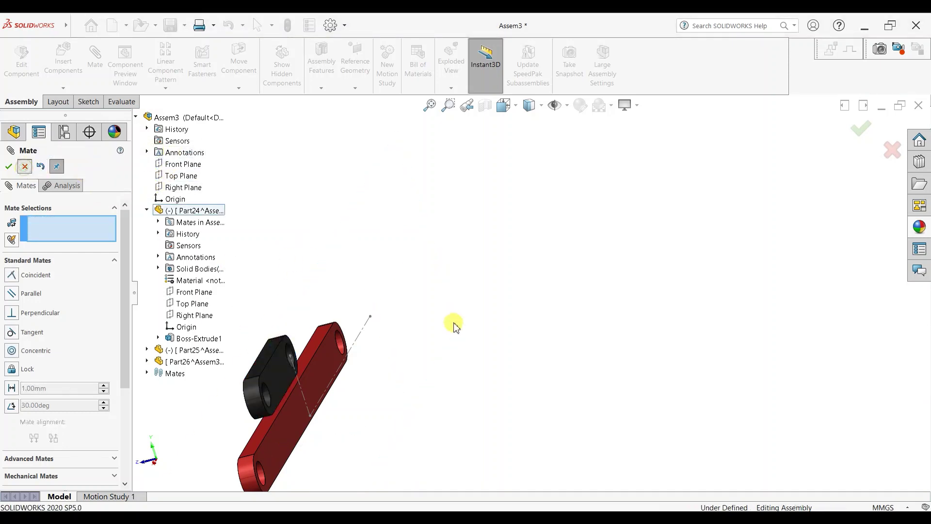
key(Return)
Swing the black link about its pinned hole to test the rotation.
mouse_move(414, 335)
middle_down()
mouse_move(414, 326)
mouse_move(475, 316)
mouse_move(541, 286)
middle_up()
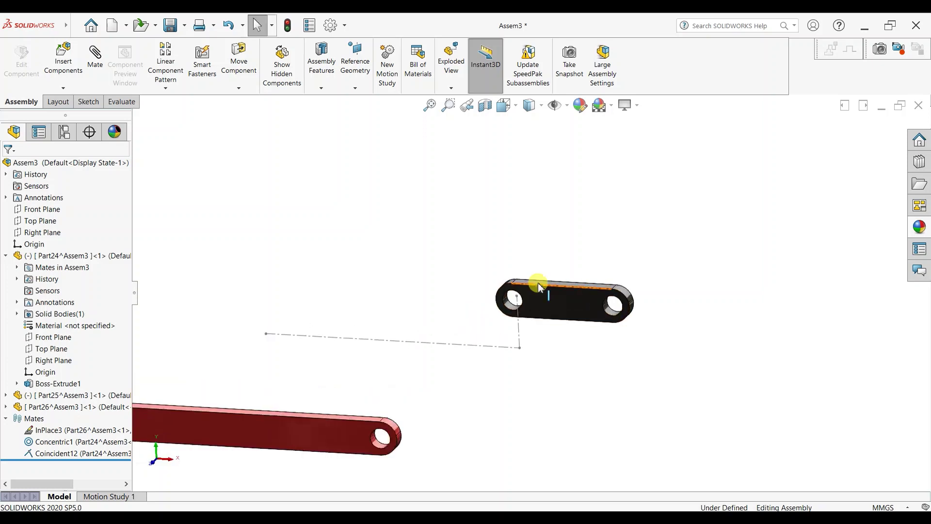
mouse_move(619, 307)
mouse_down()
mouse_move(530, 191)
mouse_move(426, 193)
mouse_move(645, 258)
mouse_move(429, 164)
mouse_move(572, 183)
mouse_move(613, 329)
mouse_up()
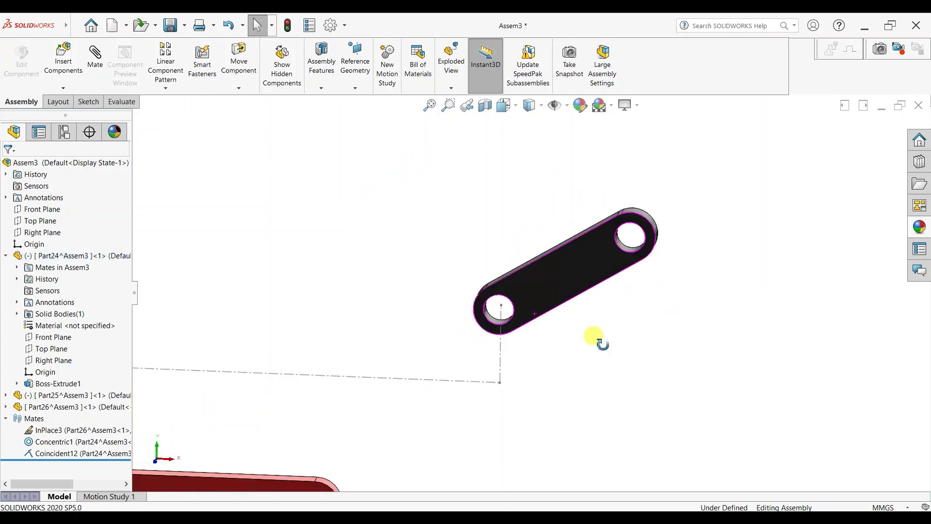
mouse_move(601, 343)
middle_down()
mouse_move(598, 315)
mouse_move(552, 328)
mouse_move(557, 336)
mouse_move(500, 347)
mouse_move(440, 341)
middle_up()
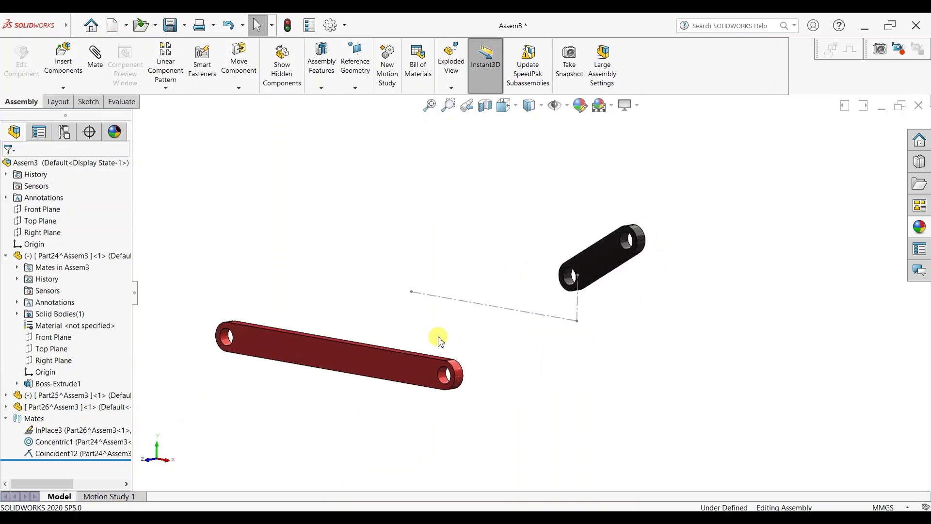
click(80, 73)
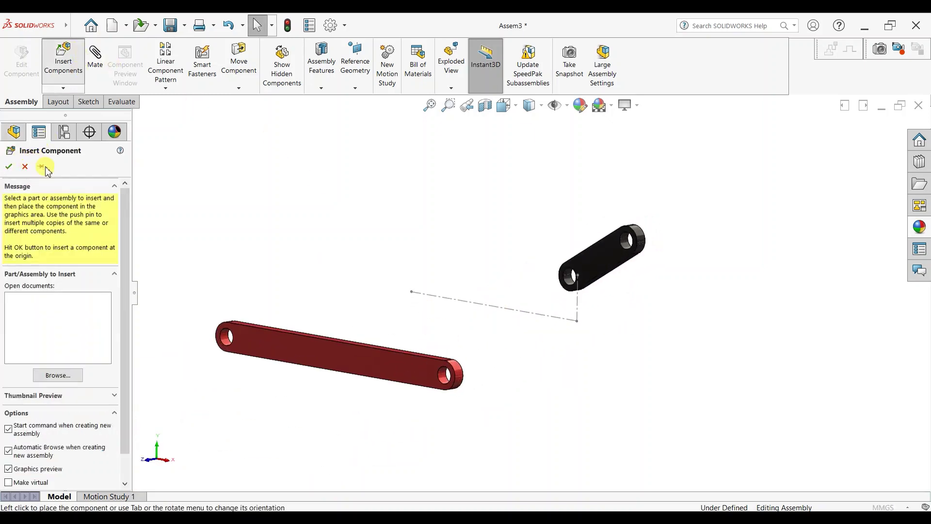
Mate the red link's end hole concentric with the black link's free-end hole.
key(Escape)
click(25, 166)
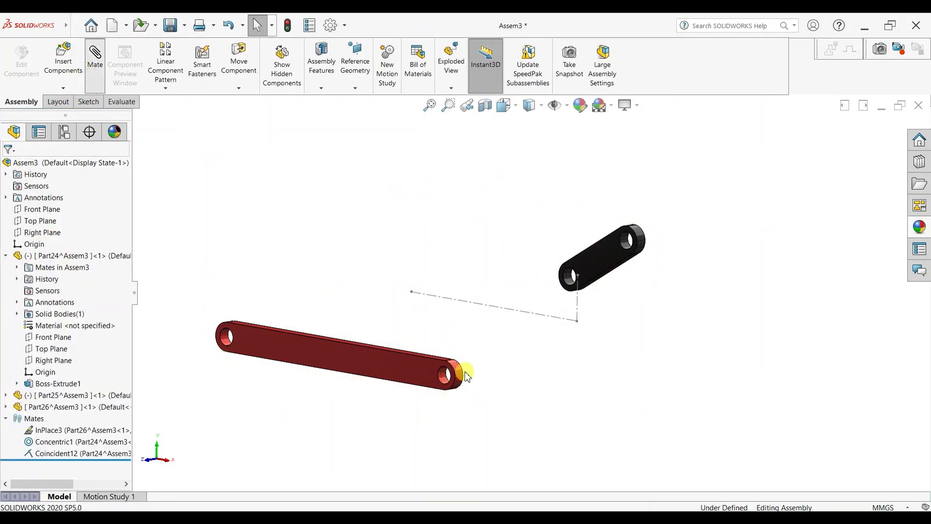
scroll(450, 377, down, 3)
click(415, 389)
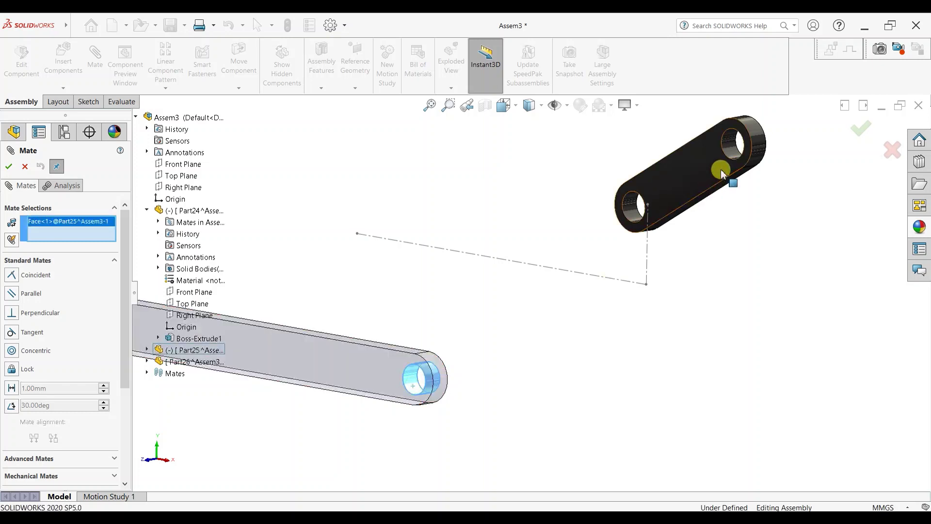
click(731, 153)
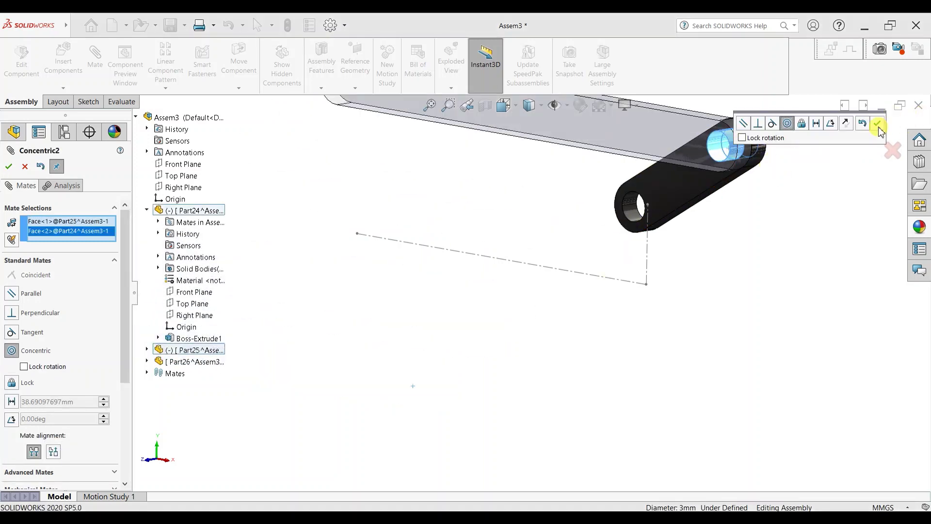
key(Return)
Mate the red link's flat face flush against the black link's face.
mouse_move(685, 214)
middle_down()
mouse_move(615, 245)
mouse_move(495, 198)
middle_up()
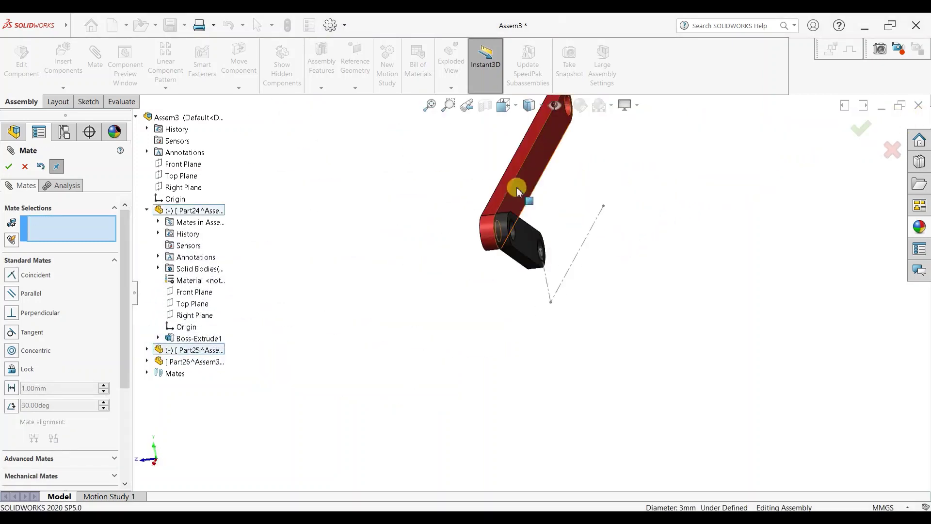
click(519, 187)
middle_drag(530, 259, 592, 224)
click(617, 235)
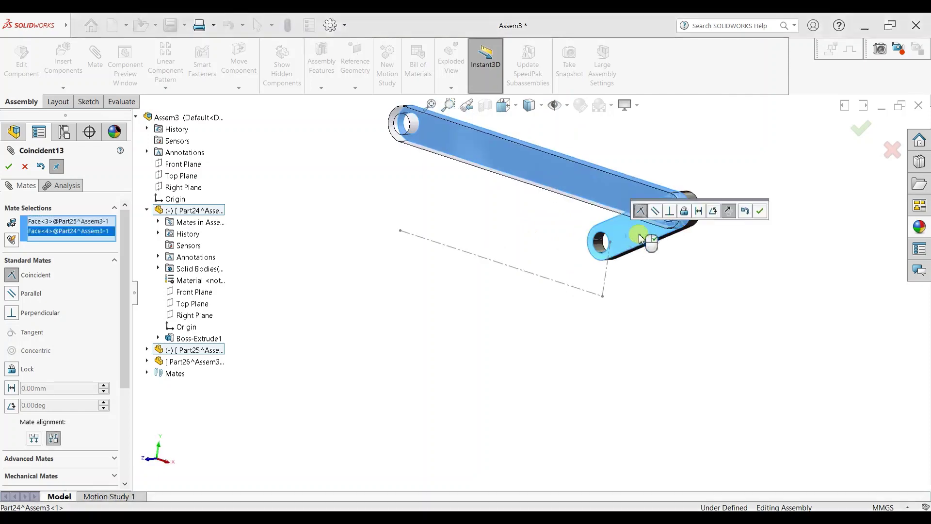
click(761, 212)
scroll(529, 291, up, 4)
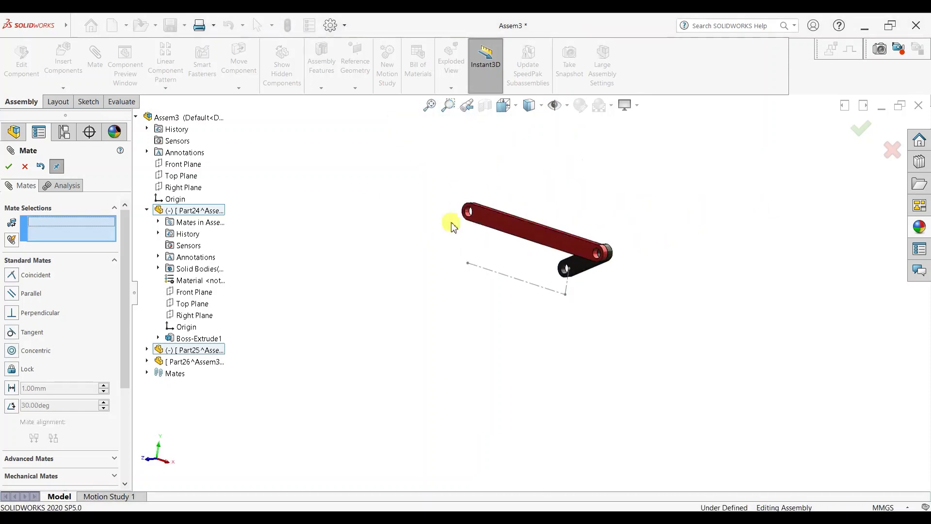
click(10, 167)
Switch to Front view and swing the red link up-left about the crank.
key(space)
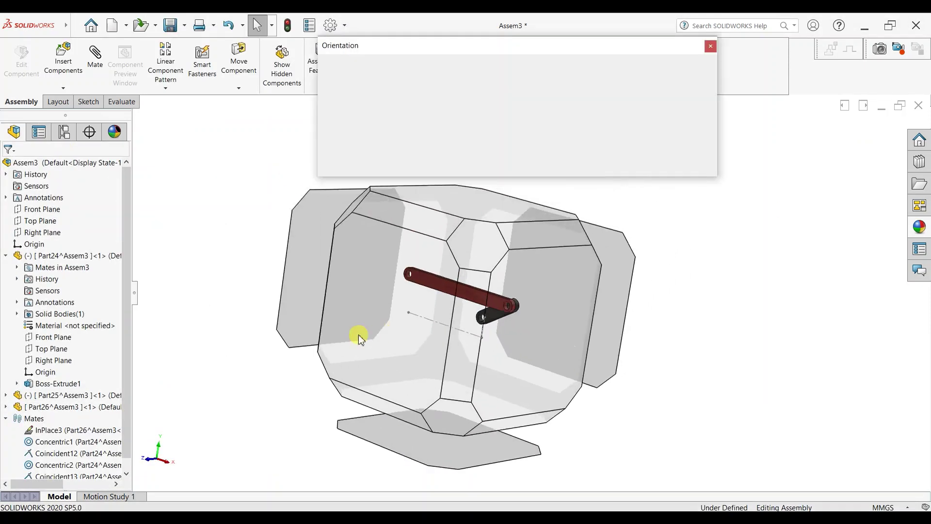
click(361, 334)
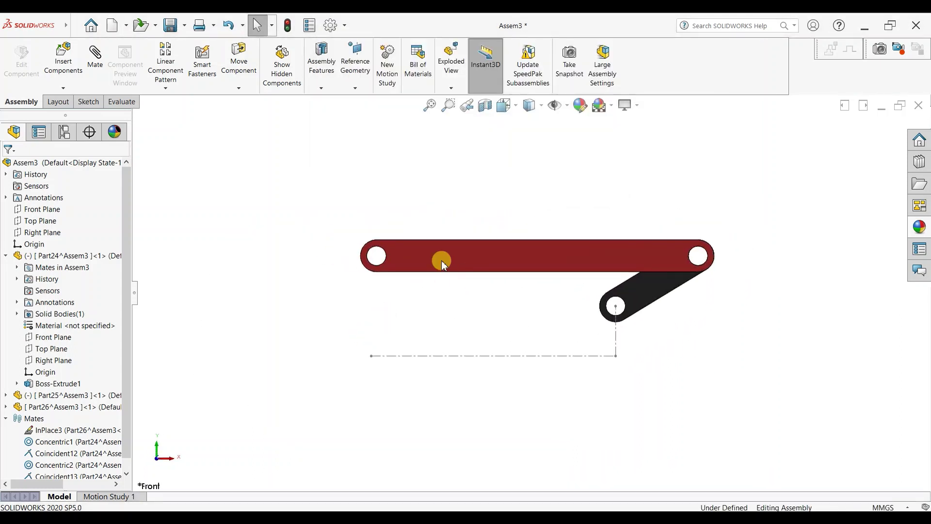
drag(442, 268, 412, 163)
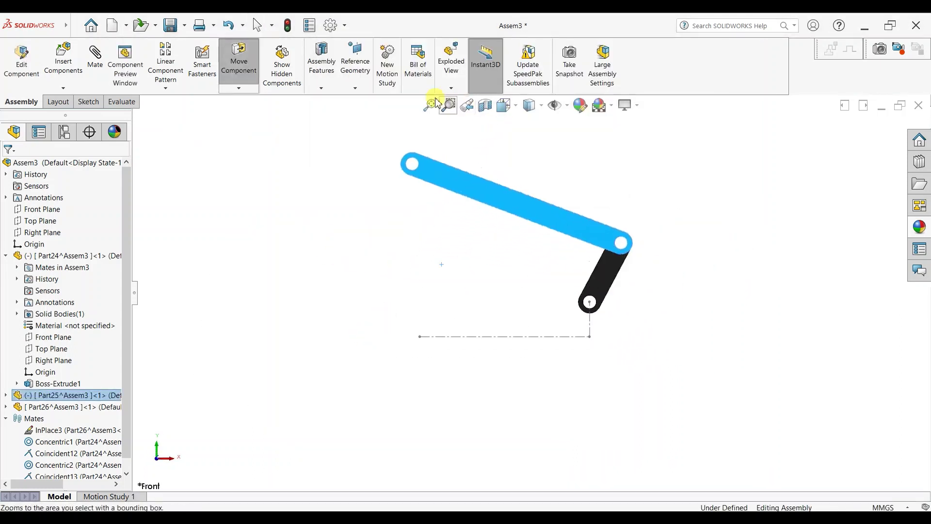
key(Escape)
click(662, 229)
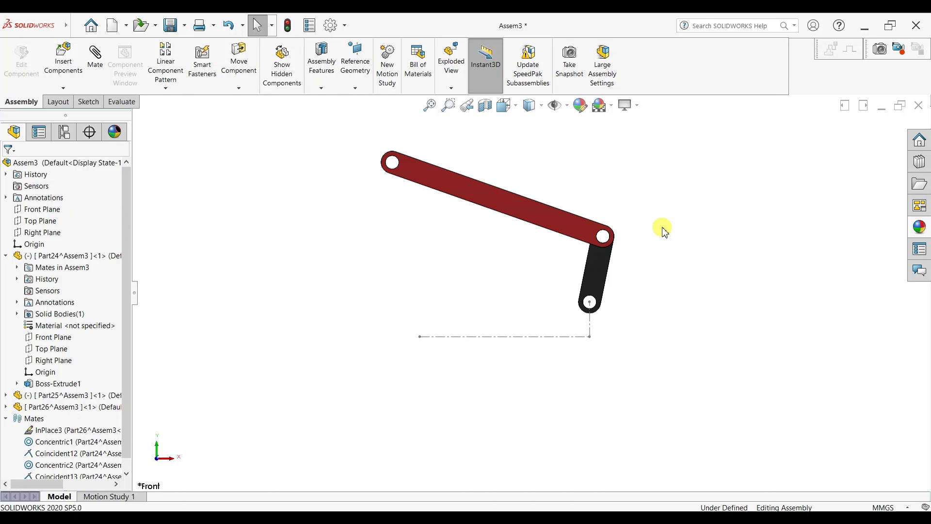
scroll(664, 230, down, 2)
Create a new in-context part on the Front Plane and draw a slot from the origin.
click(63, 89)
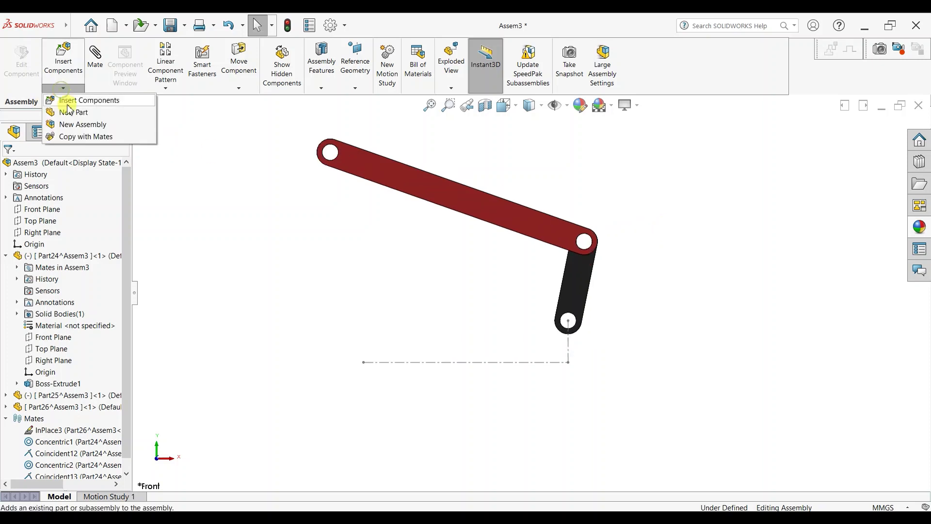
click(78, 110)
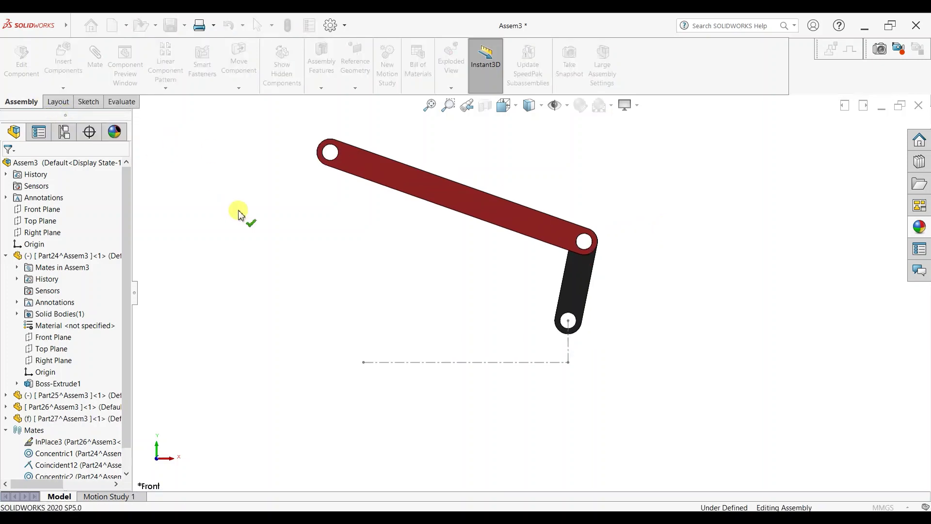
click(43, 209)
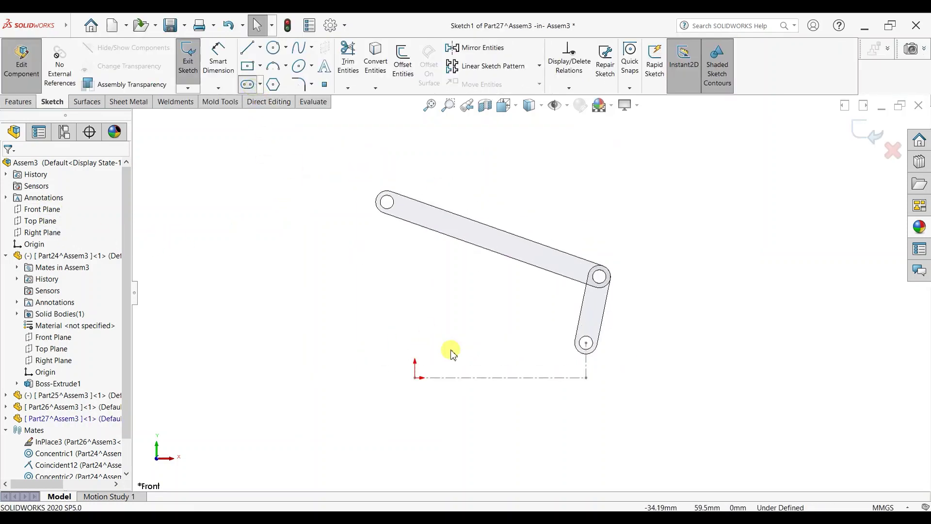
click(415, 378)
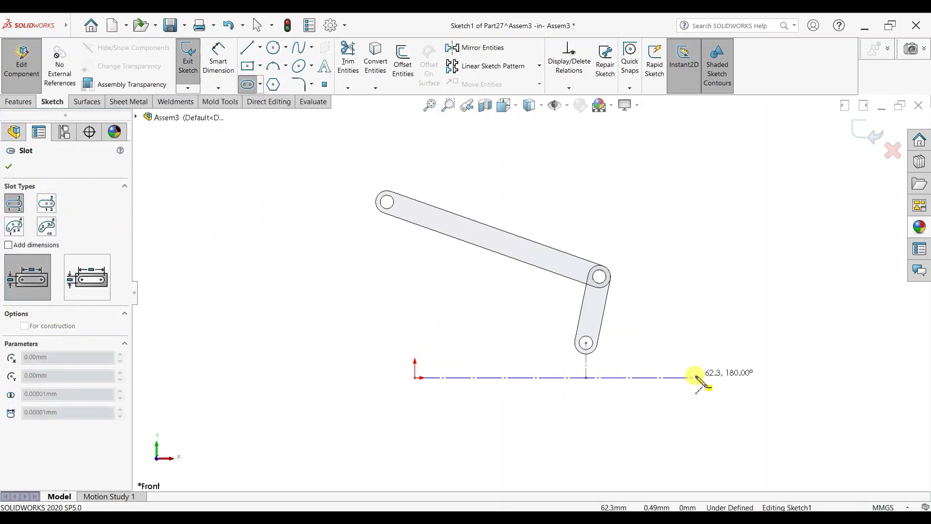
click(695, 377)
key(Escape)
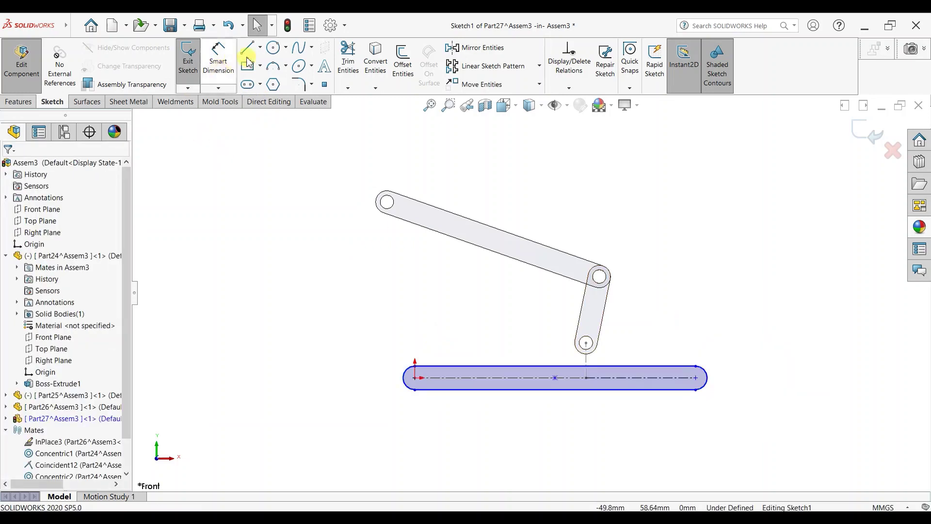
Add circles at both slot end centres and select the slot's end arcs.
click(273, 47)
click(415, 377)
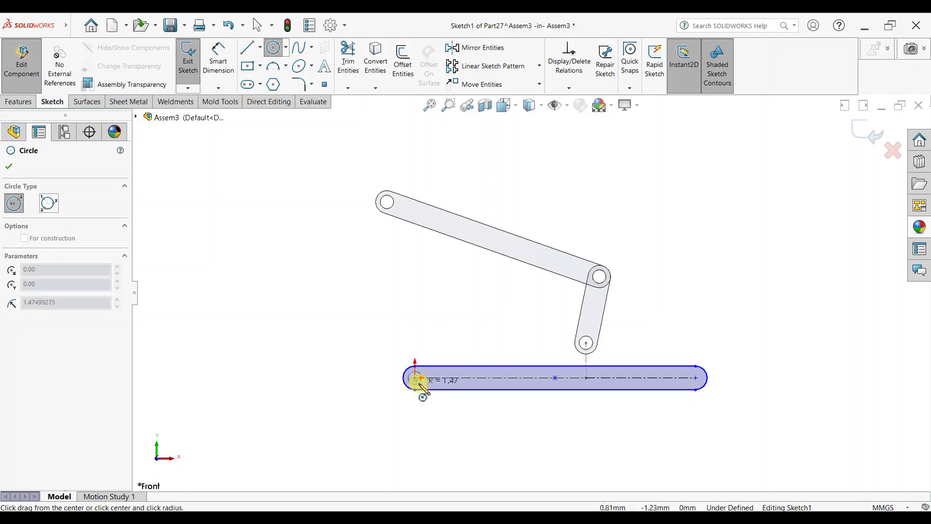
click(696, 377)
right_click(676, 309)
click(706, 322)
scroll(715, 367, down, 1)
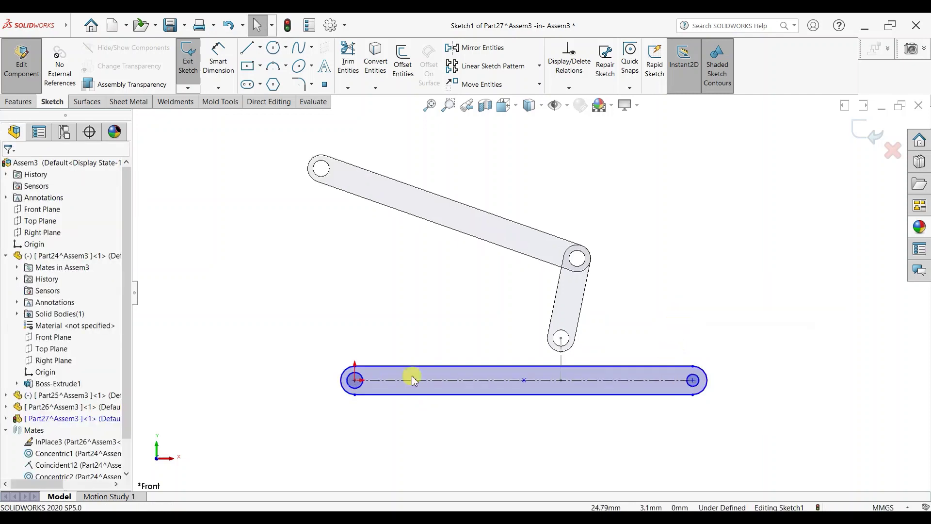
ctrl+click(691, 379)
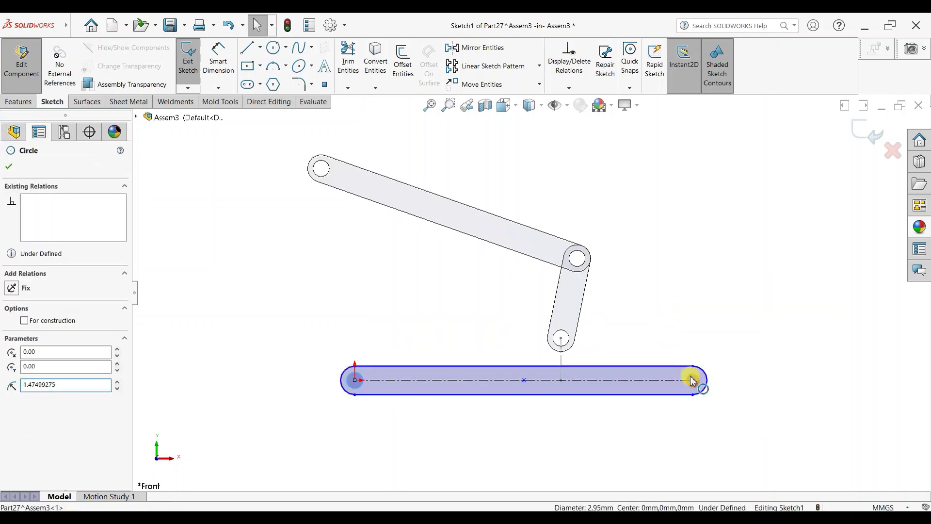
click(18, 140)
Dimension the slot: 61.90 between end centres, R2.50 end arc, Ø3.00 hole.
click(228, 79)
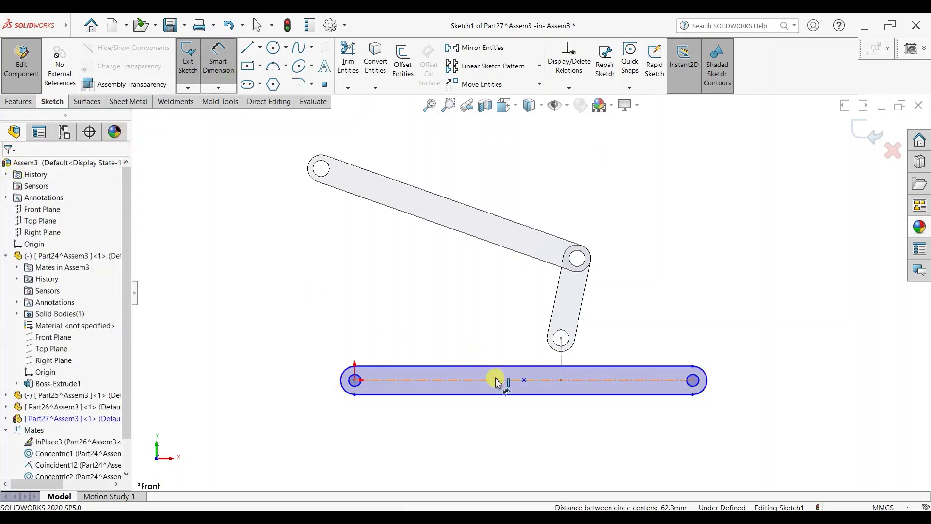
click(502, 422)
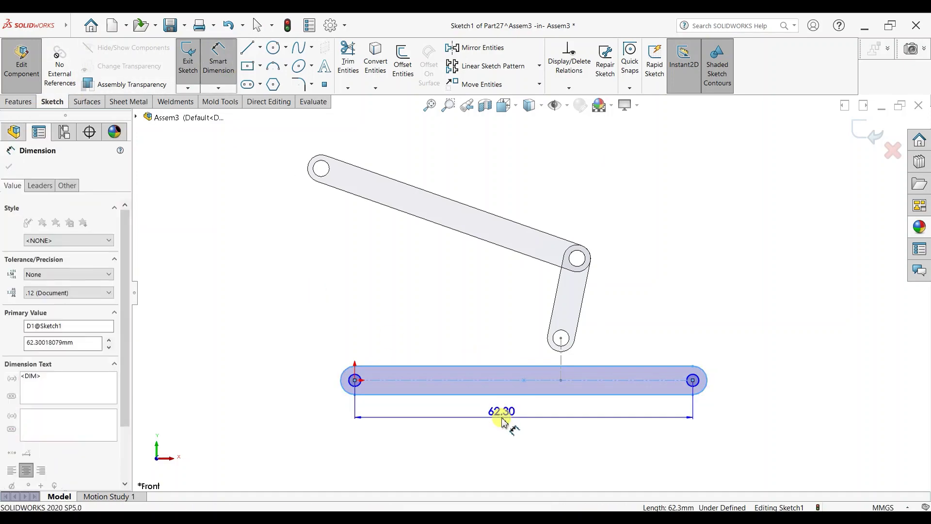
text(61.9)
key(Return)
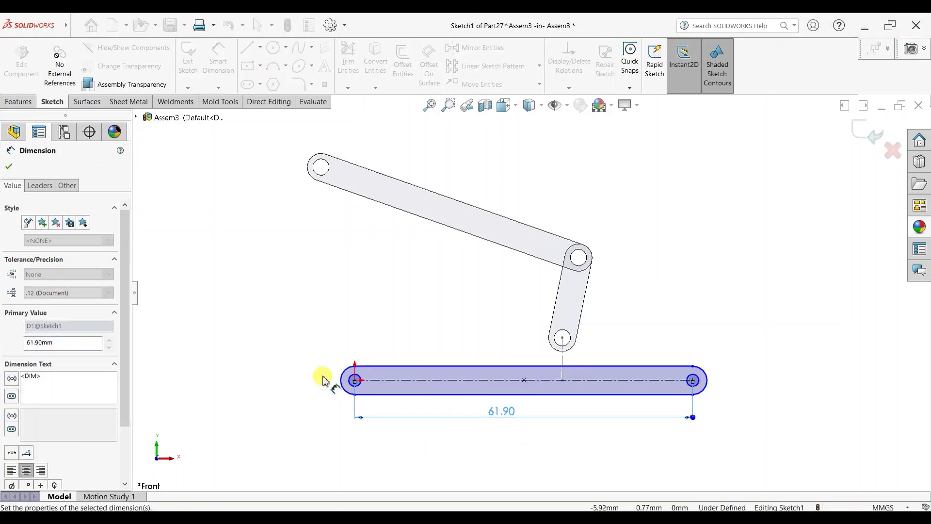
click(343, 376)
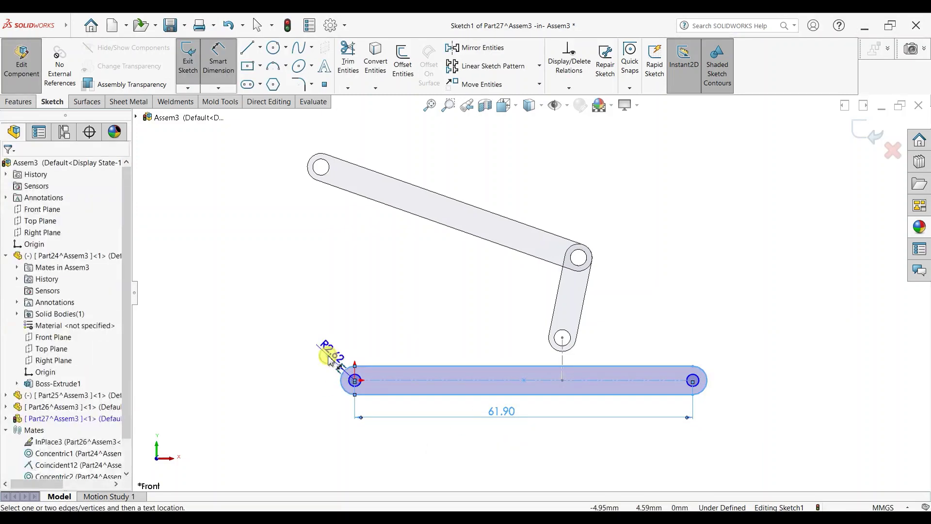
click(330, 361)
text(2.5)
key(Return)
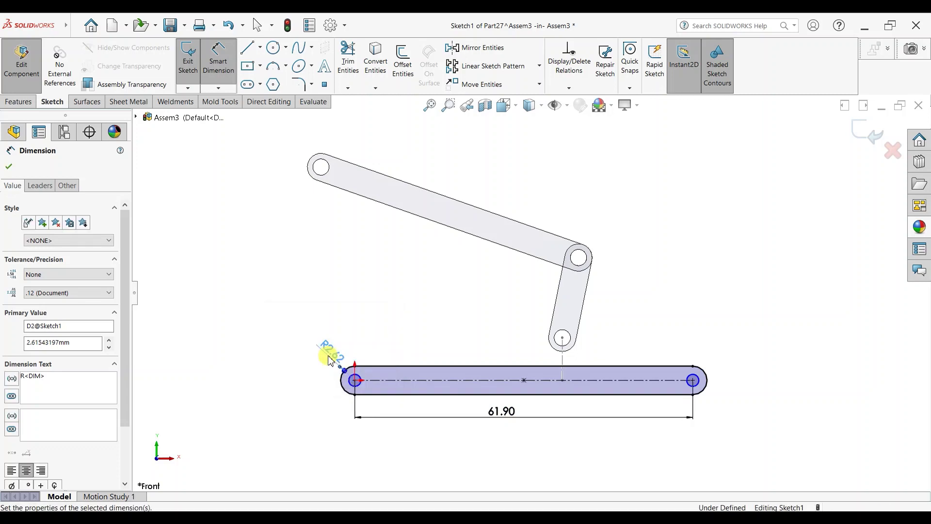
click(351, 384)
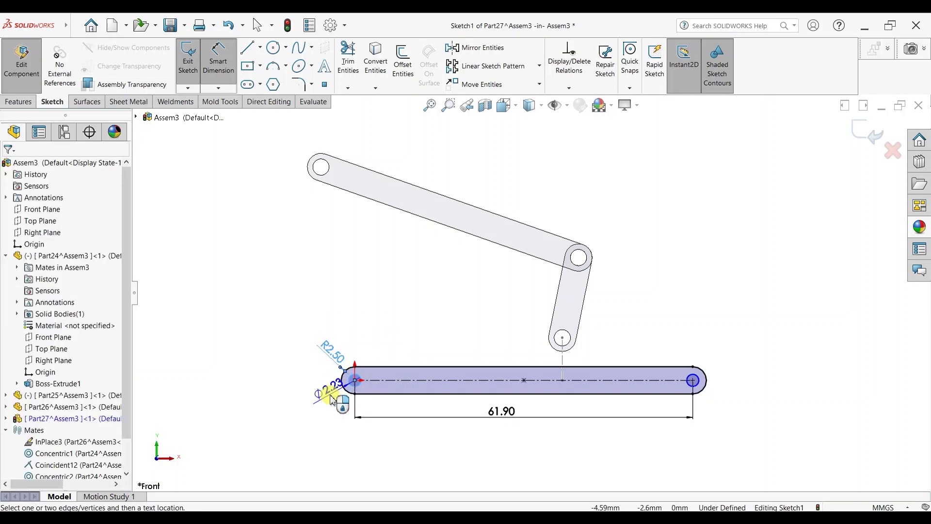
click(330, 399)
text(34973mm)
key(Return)
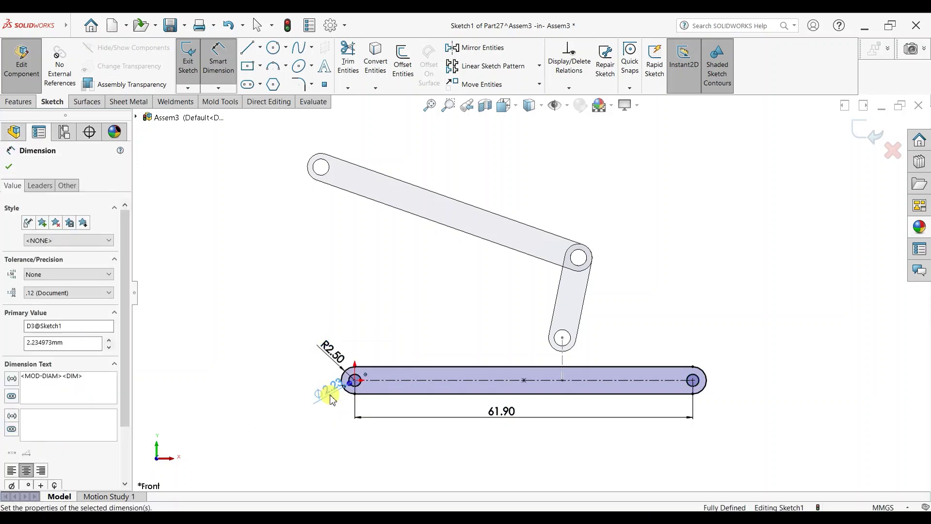
Extrude the slot sketch into a 2 mm thick solid bar.
click(9, 167)
click(19, 102)
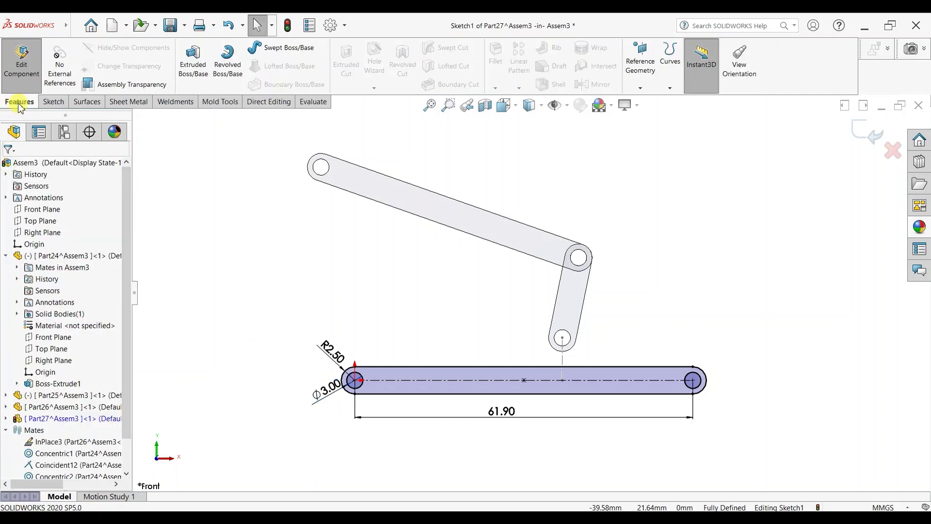
click(202, 75)
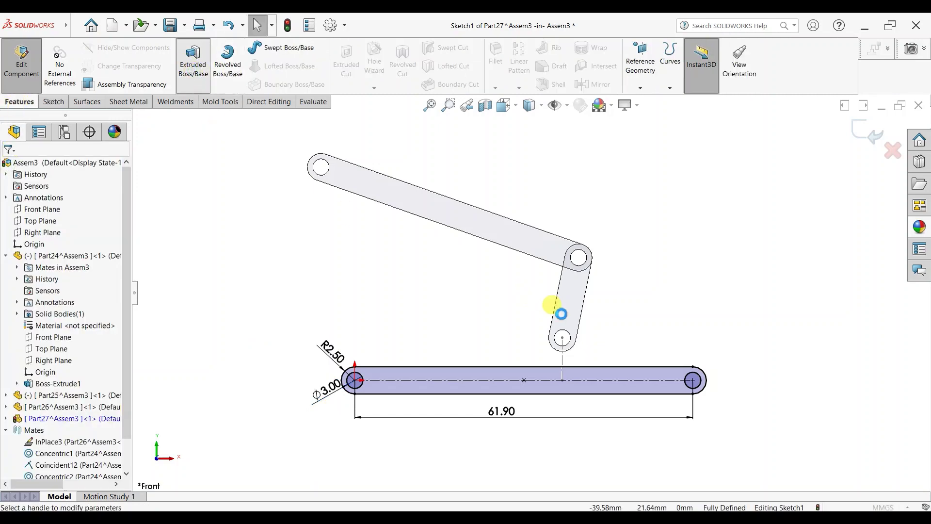
middle_drag(550, 330, 517, 349)
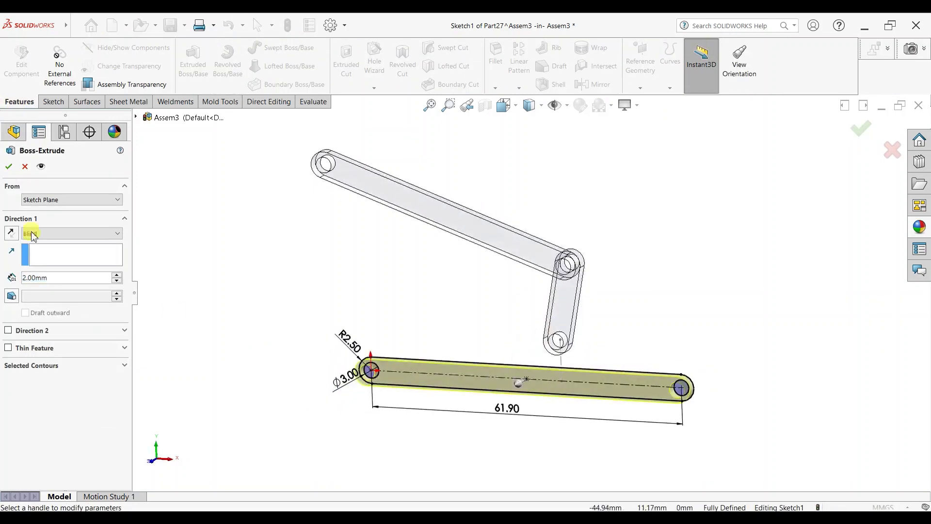
click(12, 172)
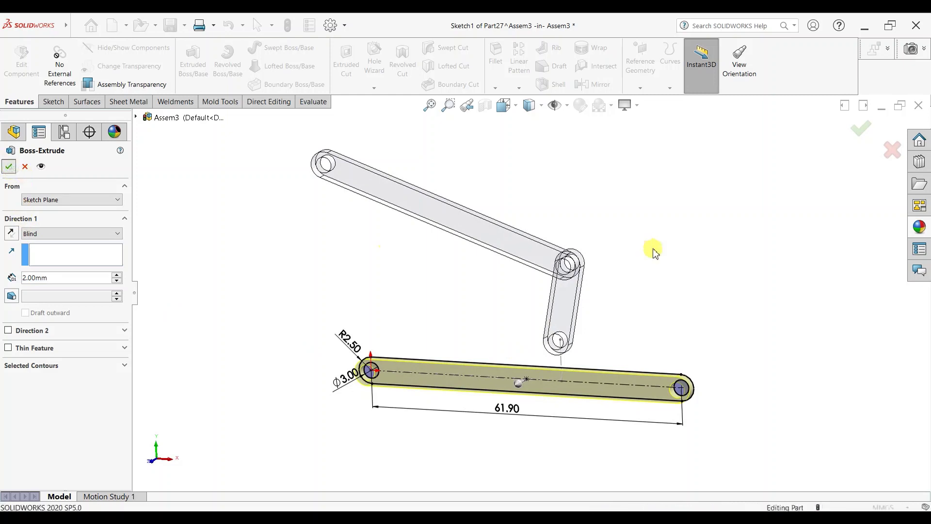
Apply a blue appearance to the whole part and return to the assembly.
click(919, 226)
drag(884, 489, 611, 381)
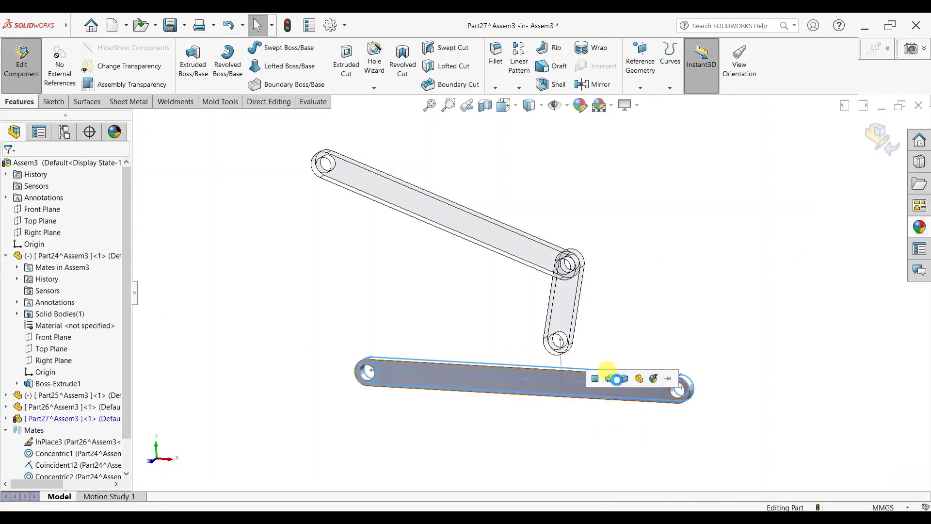
click(636, 379)
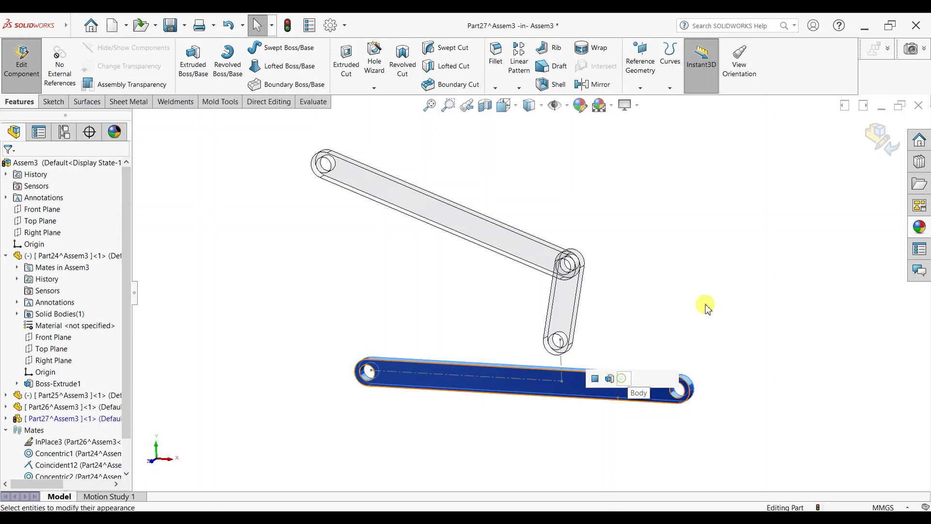
click(881, 143)
scroll(97, 412, down, 1)
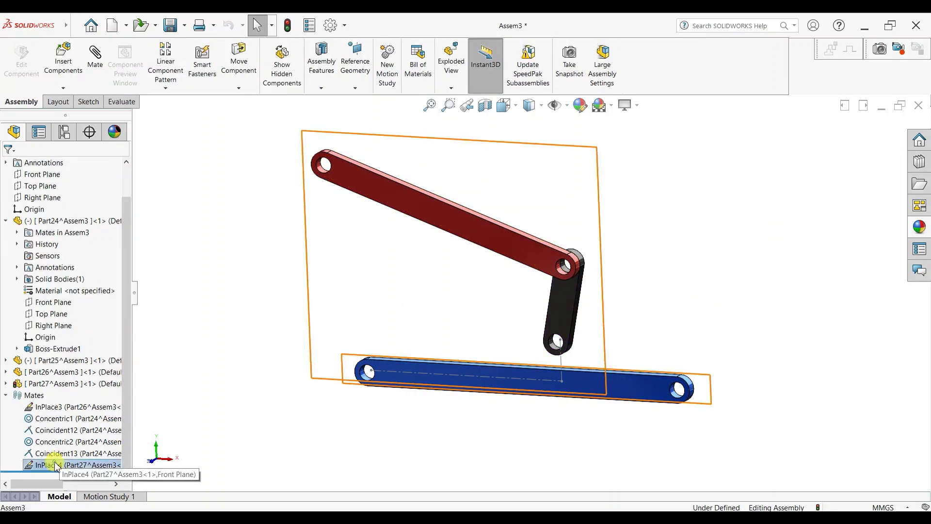
Delete the InPlace4 mate and drag the freed blue bar down and left.
right_click(55, 466)
click(87, 380)
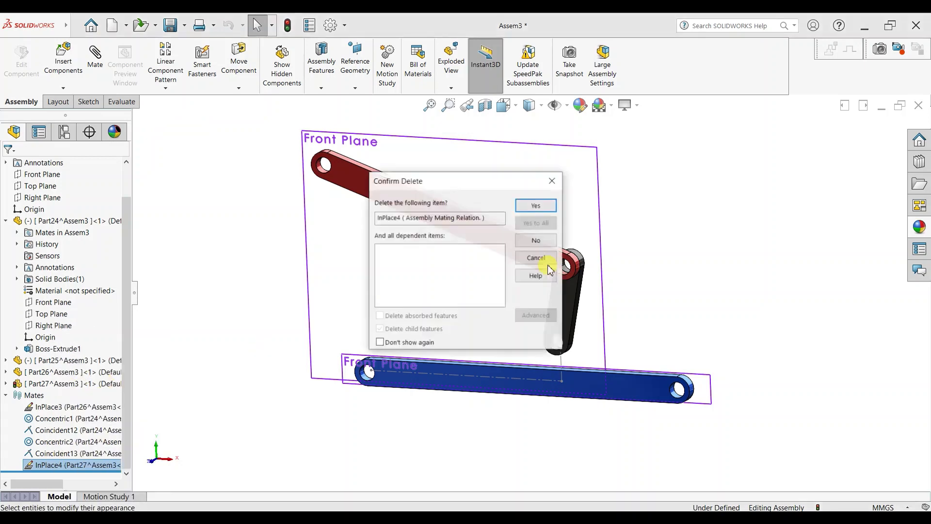
click(537, 205)
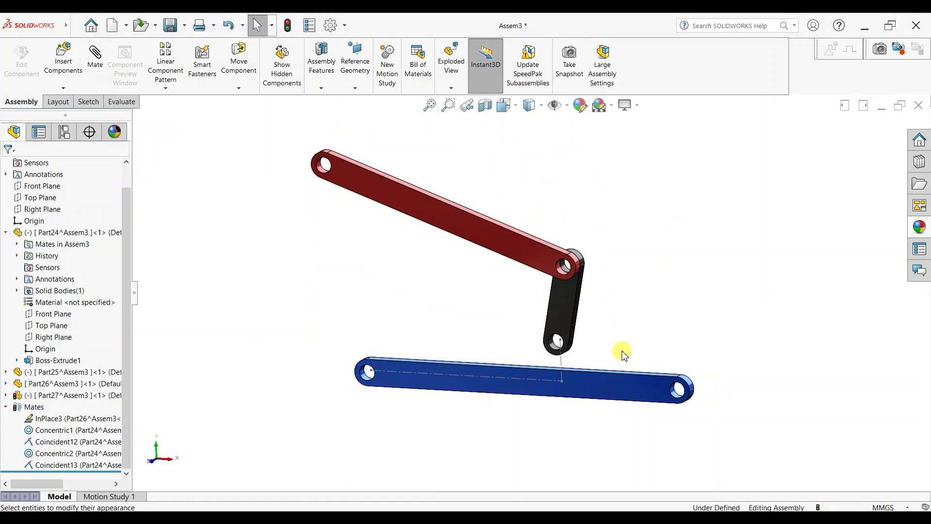
drag(622, 375, 477, 280)
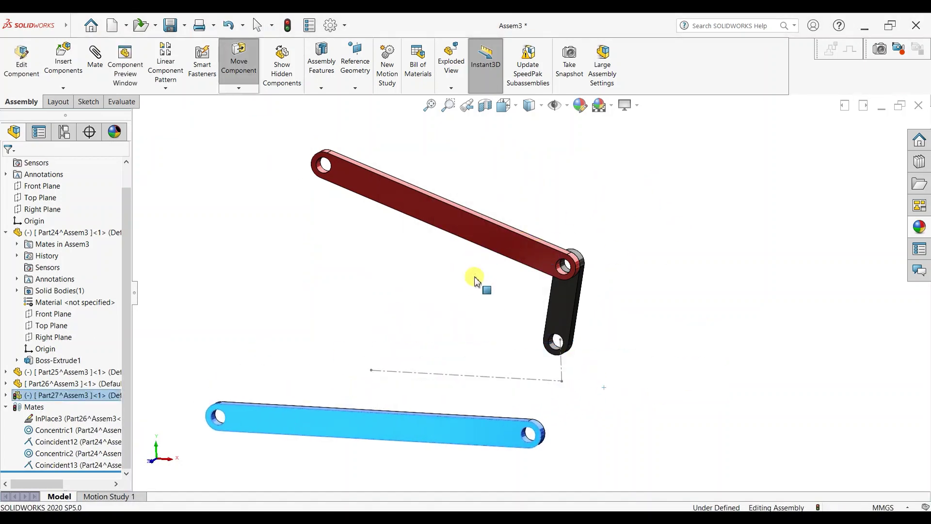
click(669, 228)
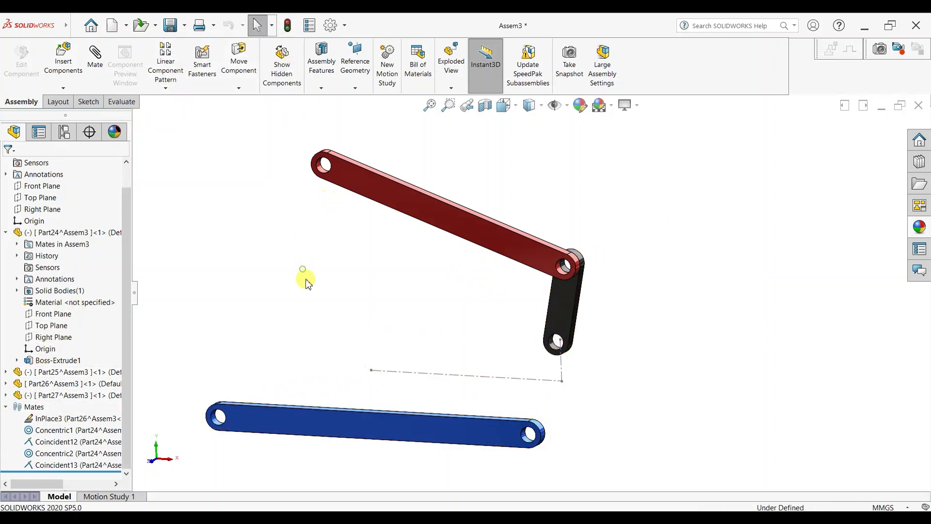
Mate the blue link's hole concentric with the red-black joint hole.
click(93, 66)
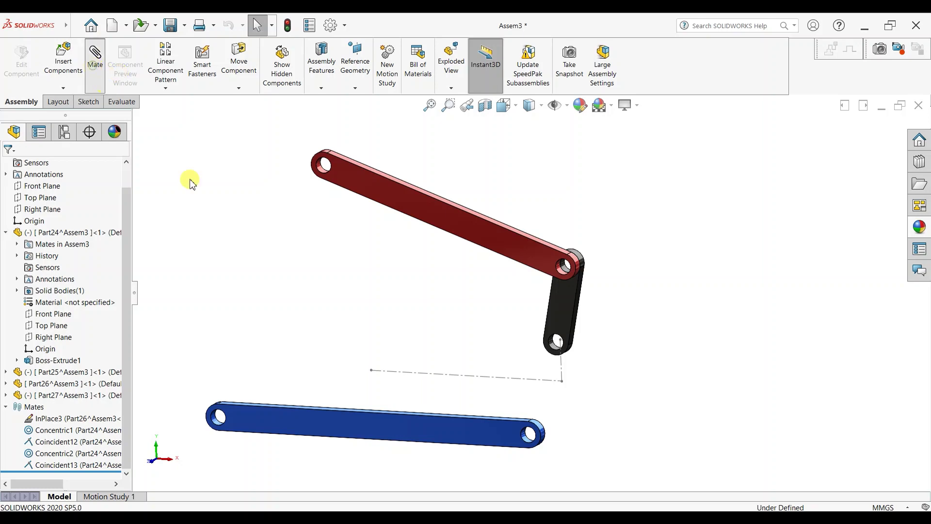
scroll(529, 439, down, 2)
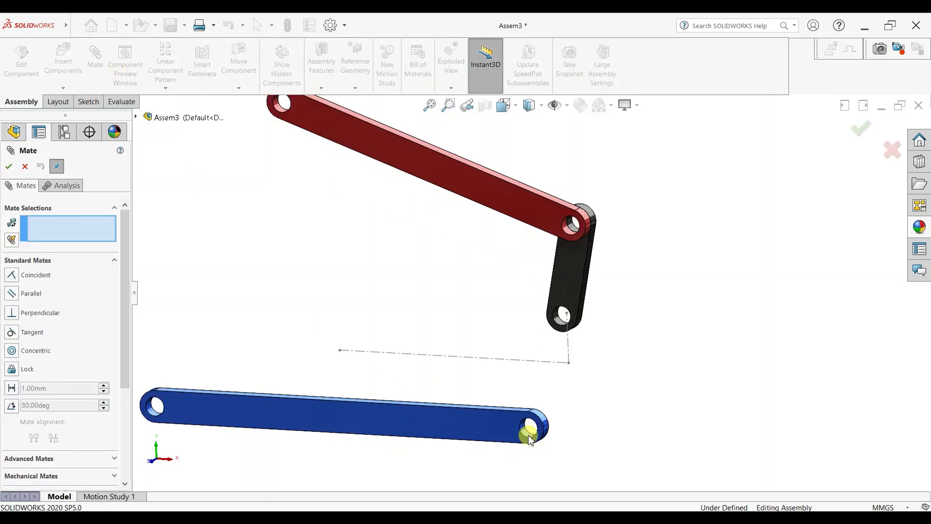
click(529, 438)
right_click(107, 222)
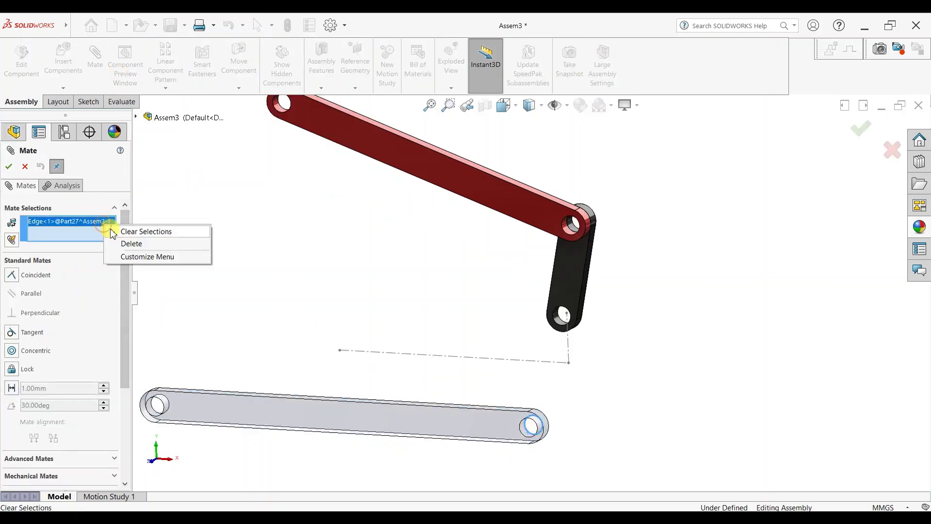
click(191, 231)
click(525, 436)
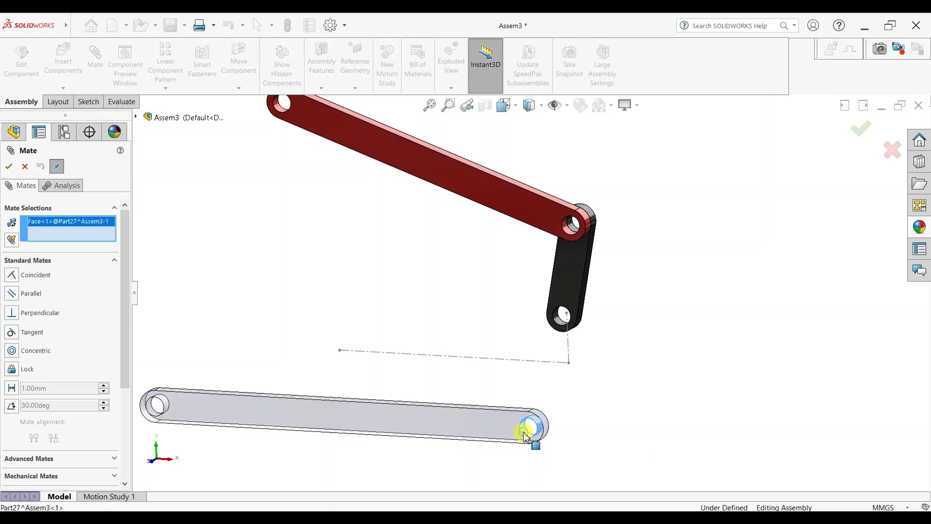
click(568, 231)
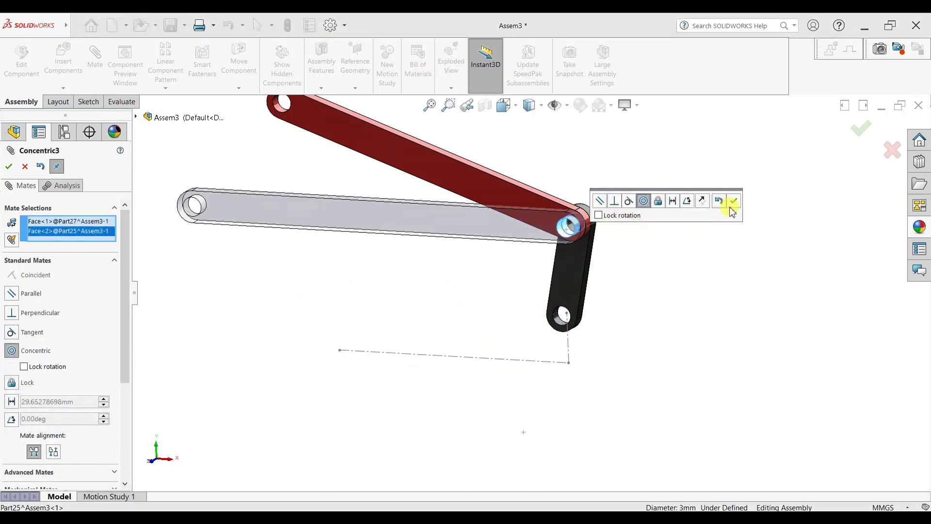
key(Return)
Mate the blue link's flat face coincident with the adjoining link face.
mouse_move(505, 270)
middle_down()
mouse_move(444, 237)
mouse_move(499, 235)
middle_up()
click(444, 237)
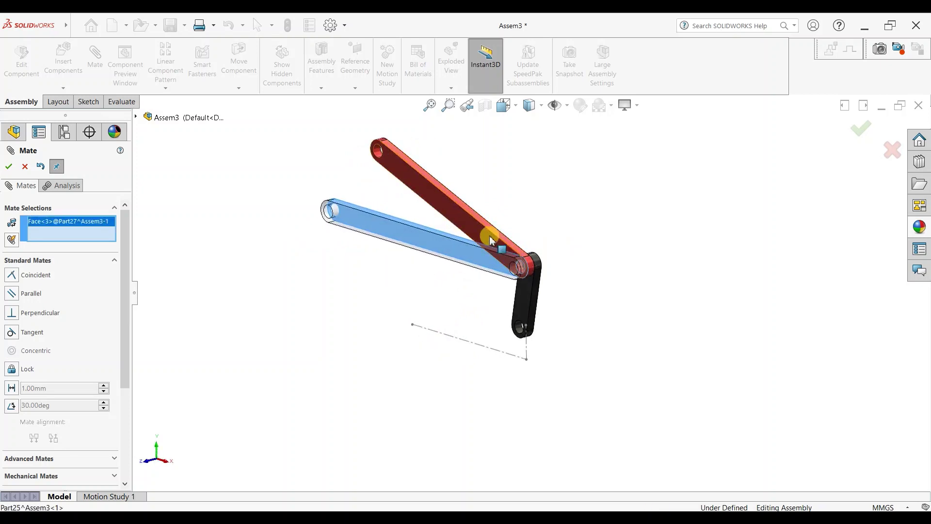
click(492, 241)
click(624, 211)
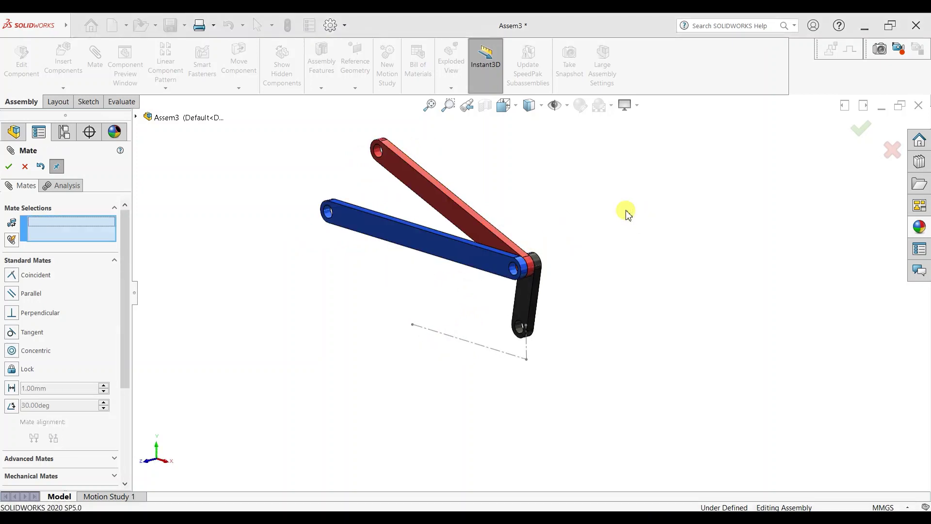
click(31, 169)
Switch to Front view and drag the blue link to move the linkage.
key(space)
click(350, 339)
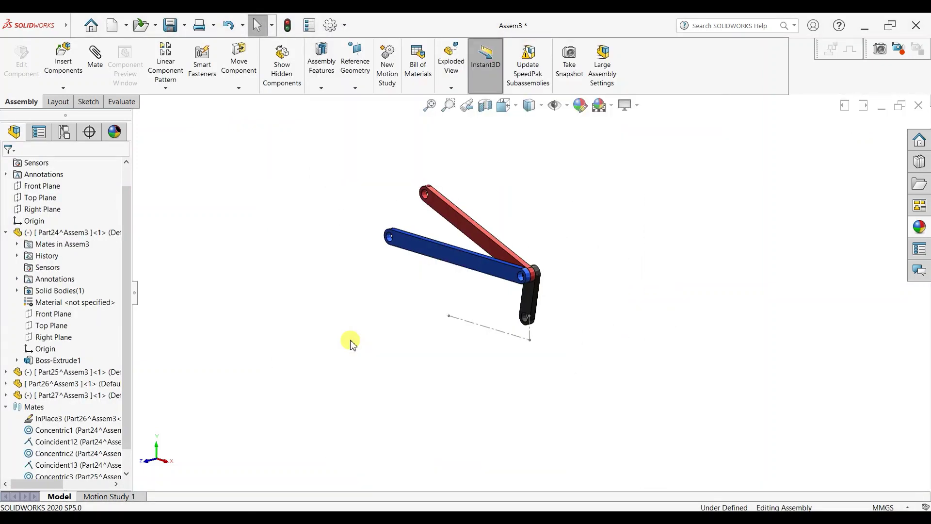
mouse_move(413, 284)
mouse_down()
mouse_move(485, 135)
mouse_move(431, 128)
mouse_move(408, 181)
mouse_move(503, 191)
mouse_move(583, 148)
mouse_move(597, 108)
mouse_up()
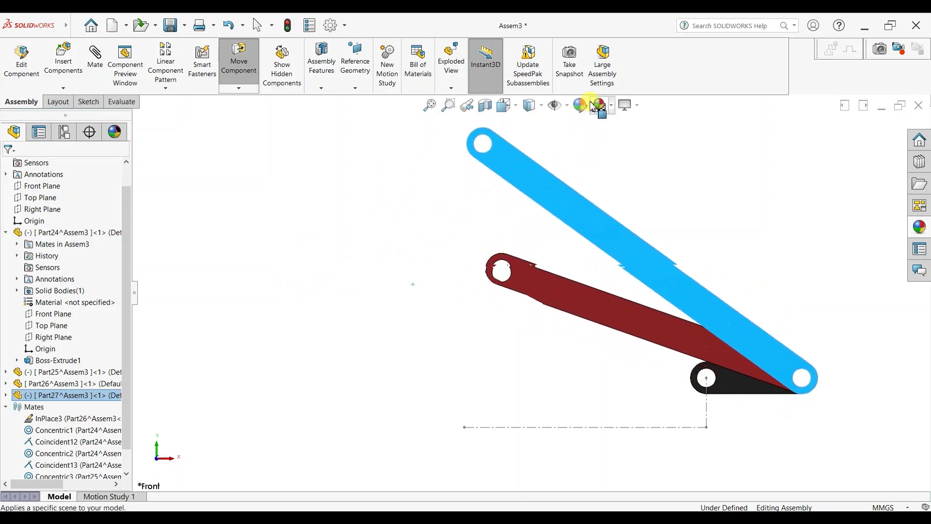
key(Escape)
scroll(661, 245, up, 4)
click(691, 264)
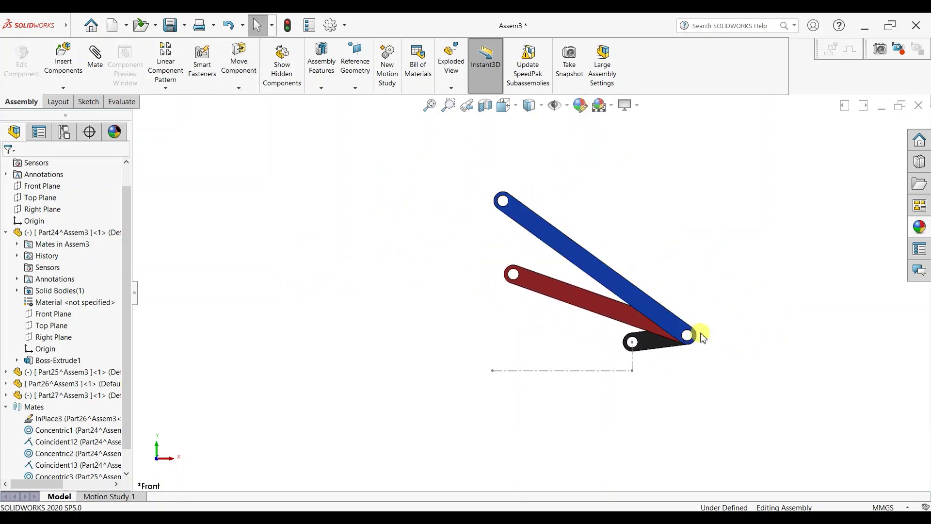
scroll(703, 338, down, 2)
scroll(599, 247, down, 1)
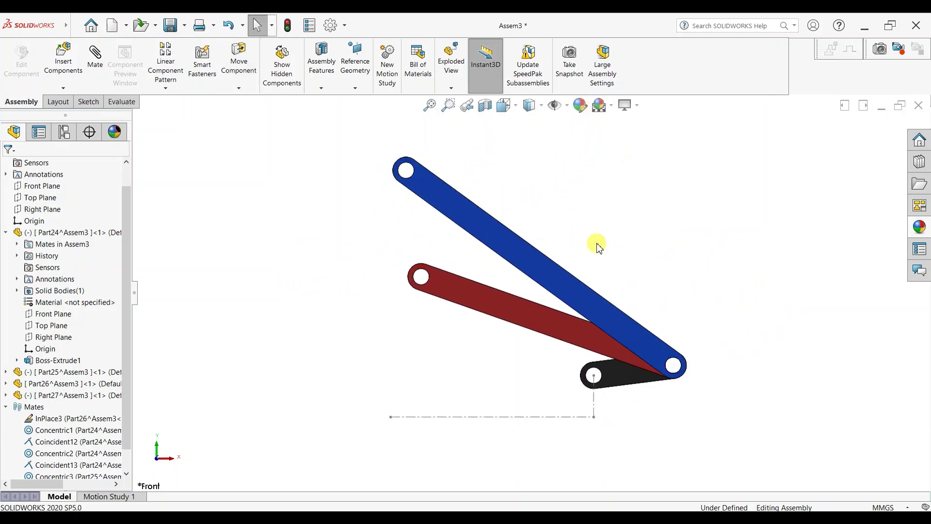
Insert a new in-context part and start its sketch on Front Plane.
click(63, 88)
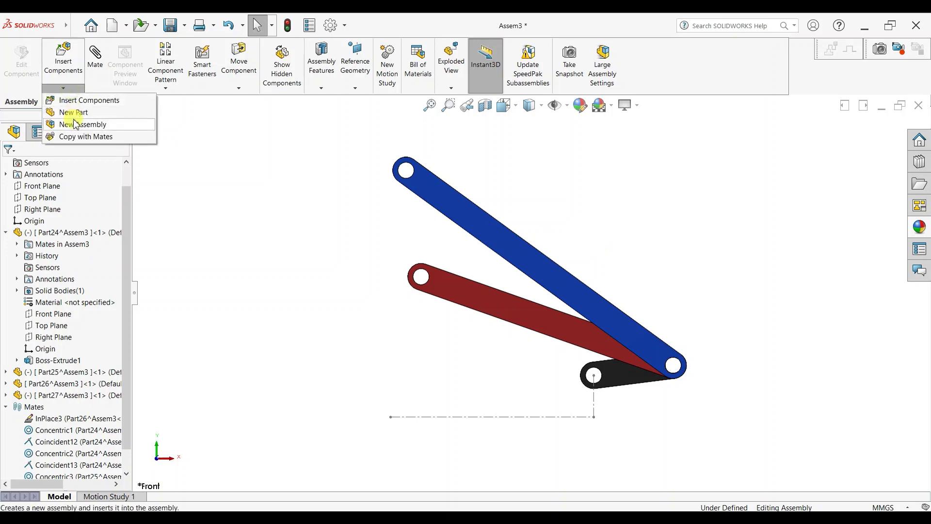
click(67, 112)
click(297, 210)
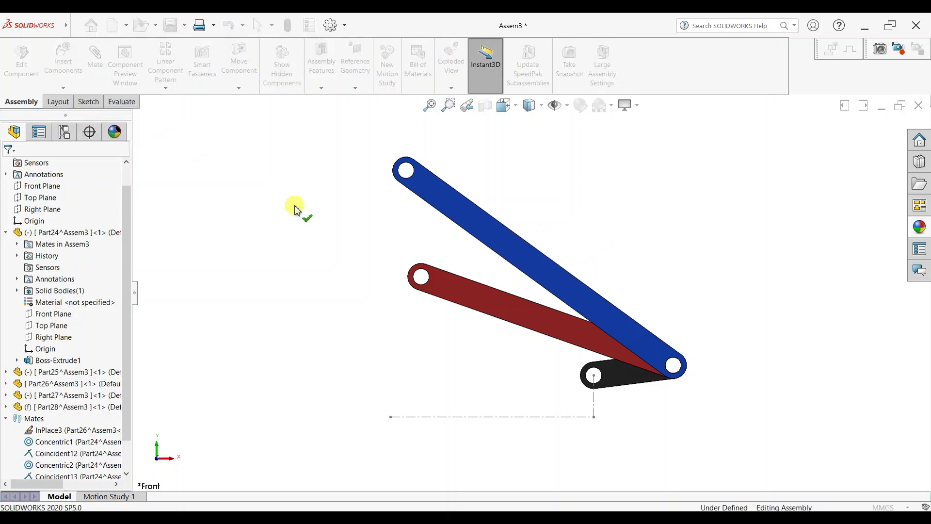
click(39, 186)
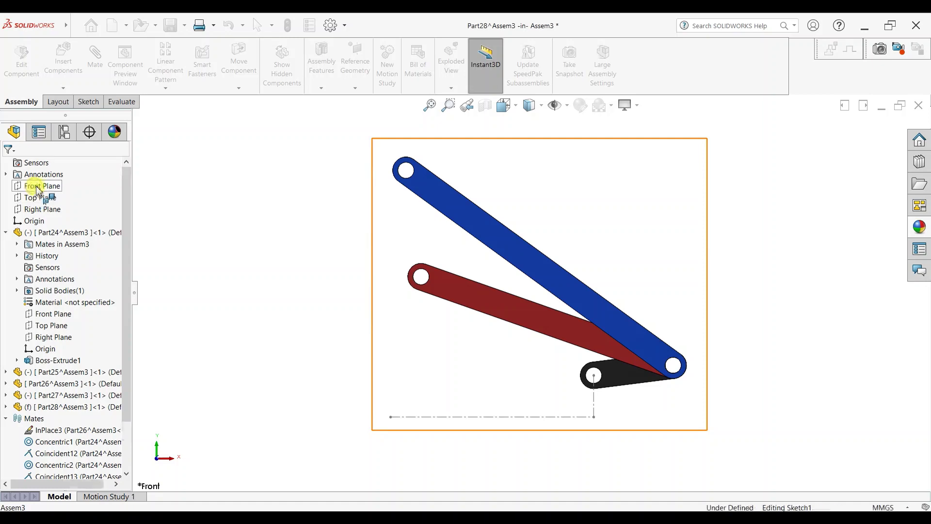
Draw a closed construction-line triangle from the origin: vertical side, diagonal, and base.
click(260, 47)
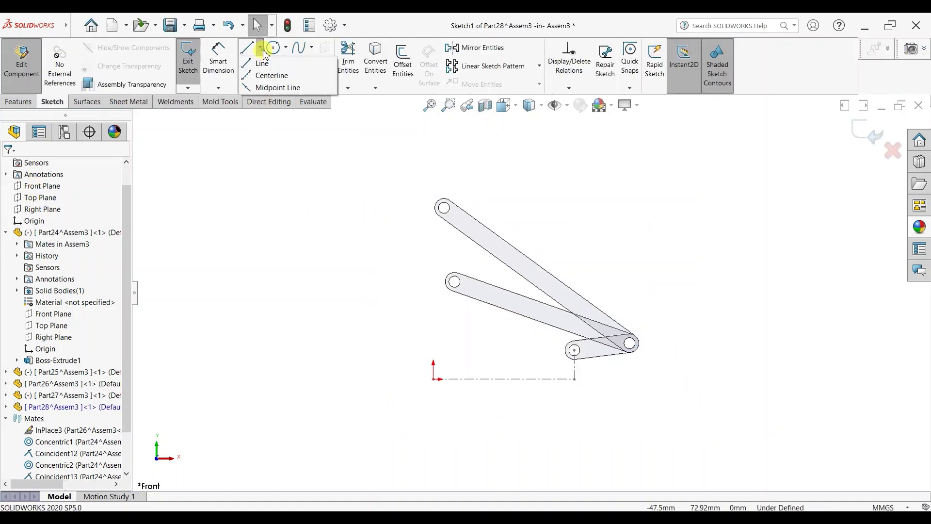
click(433, 379)
click(433, 241)
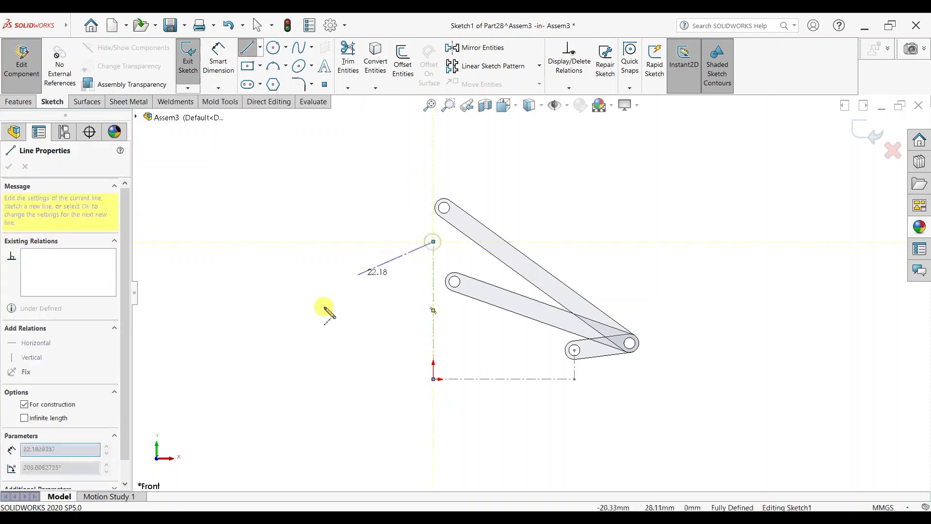
click(270, 379)
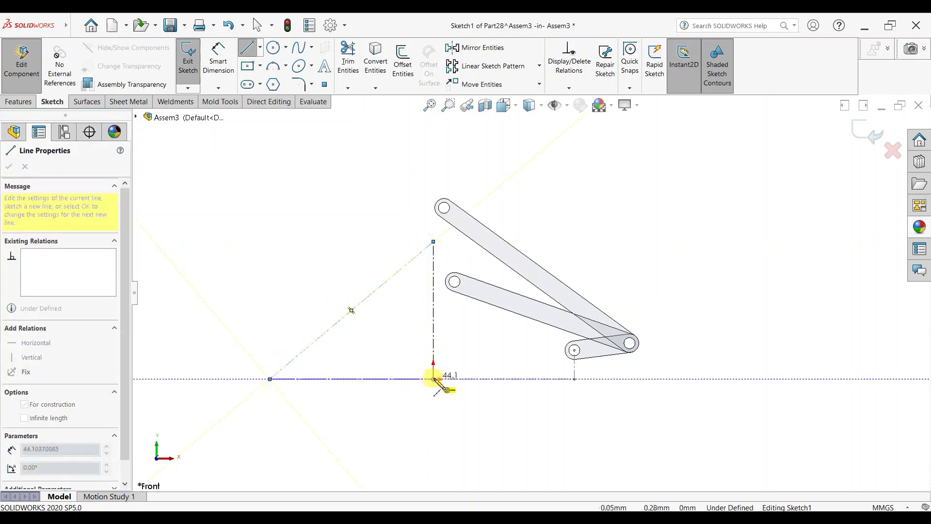
click(433, 378)
right_click(303, 291)
click(304, 291)
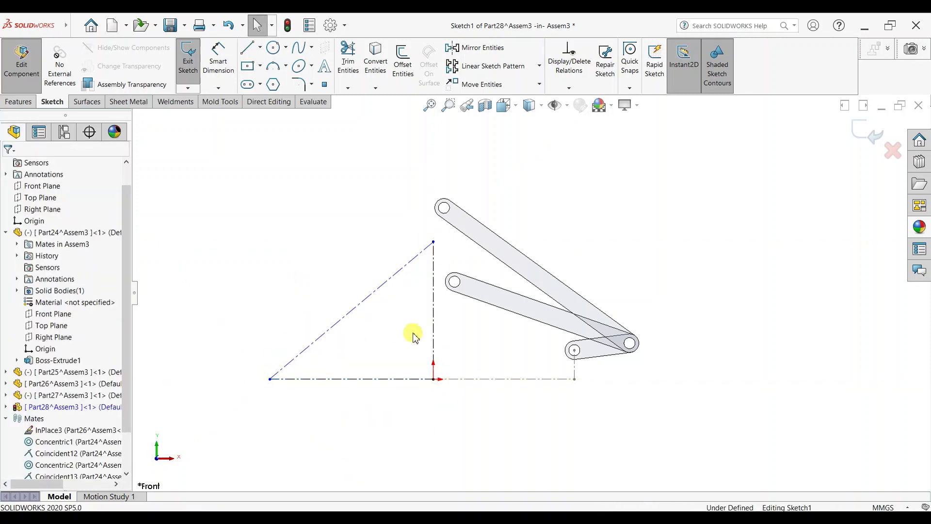
Dimension the triangle's base to 40.1 and its vertical height to 41.5.
click(219, 58)
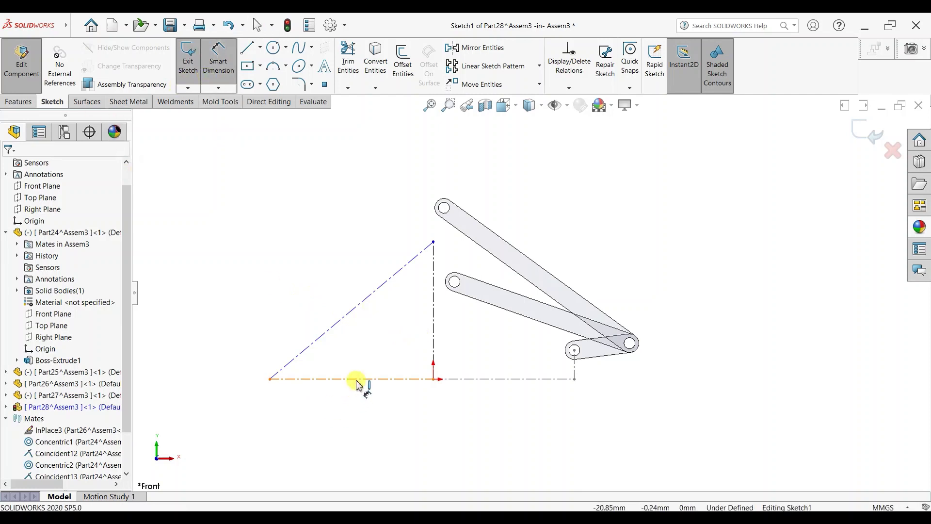
click(352, 402)
click(352, 402)
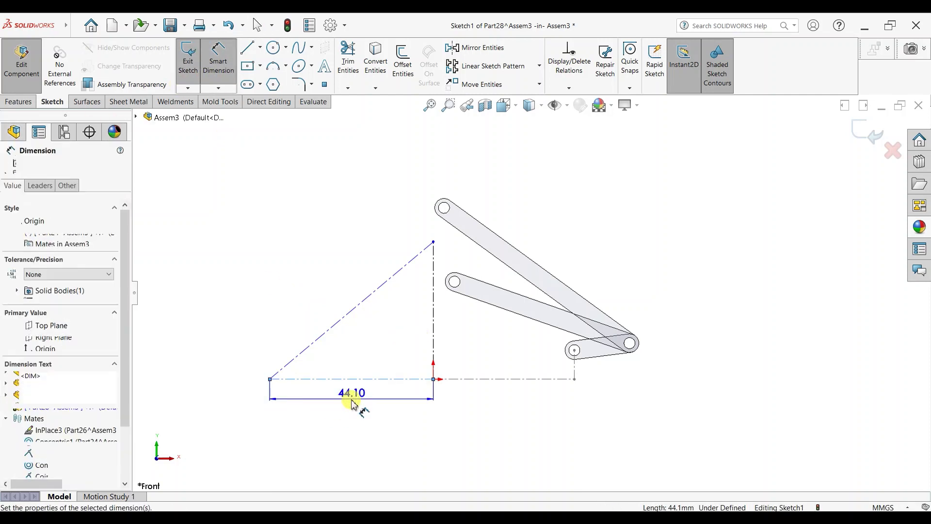
text(40.1)
key(Return)
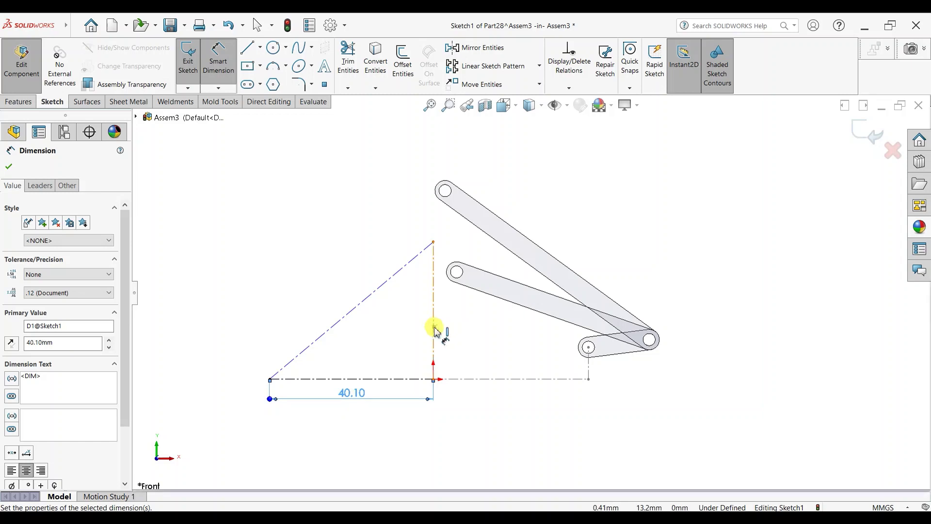
click(434, 325)
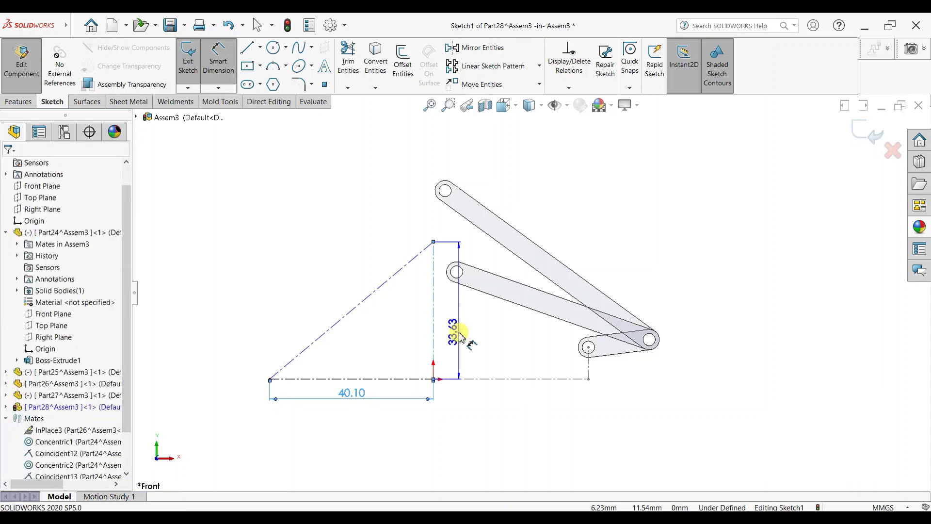
click(459, 335)
text(41.5)
key(Return)
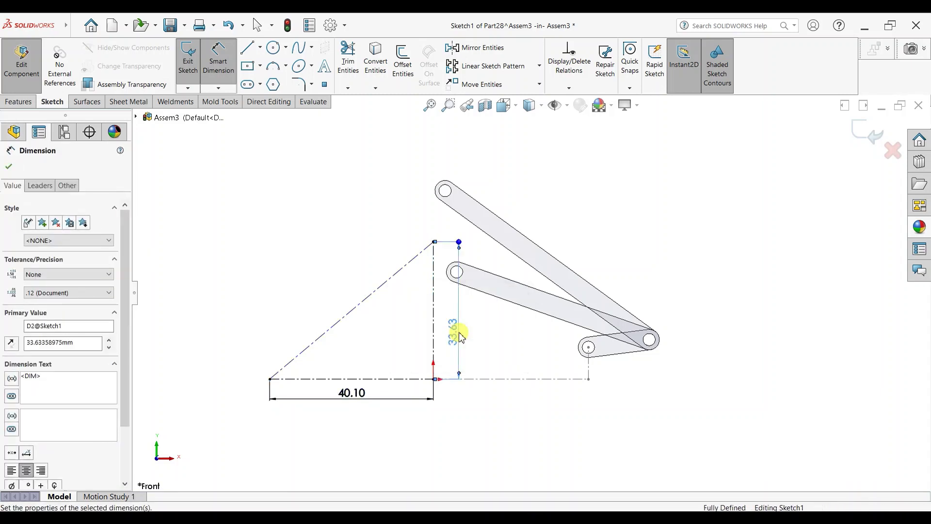
Offset the three construction-triangle lines 5.00 mm both ways, forming inner and outer triangle outlines.
click(10, 166)
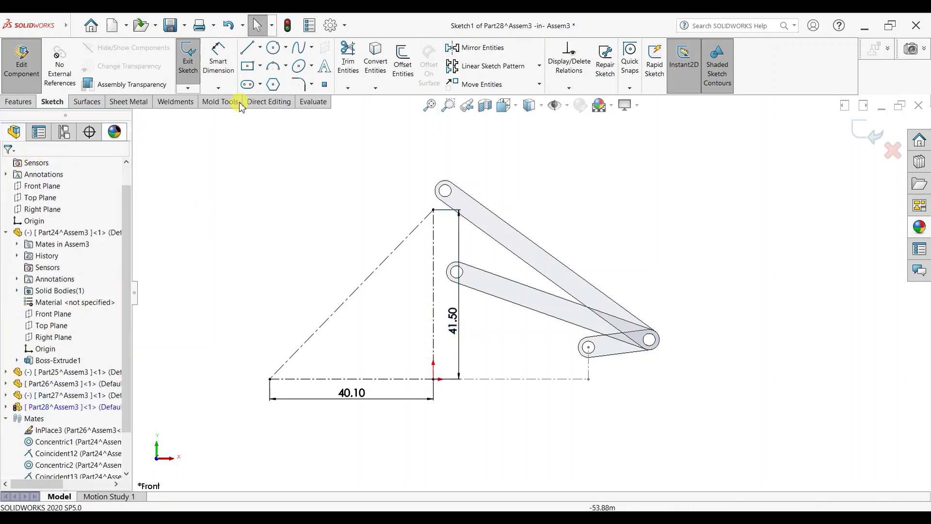
click(402, 63)
click(401, 249)
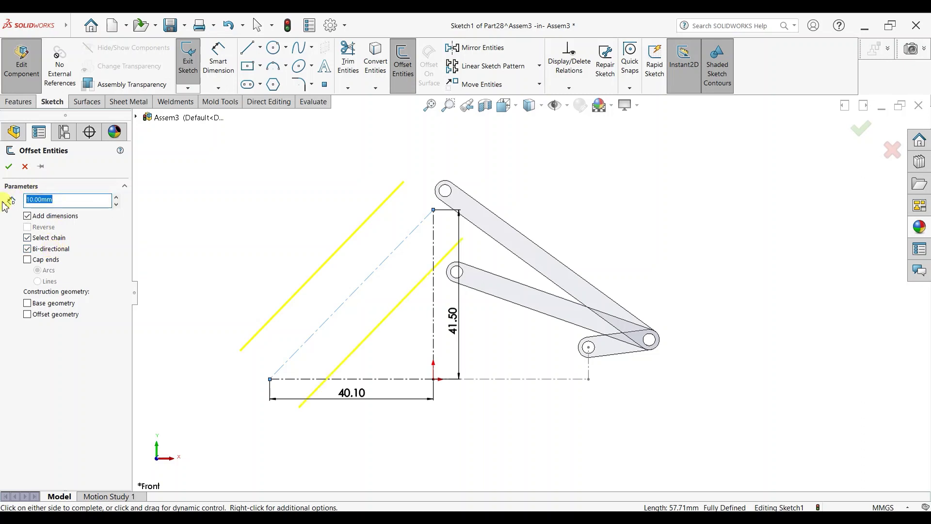
text(5)
key(Return)
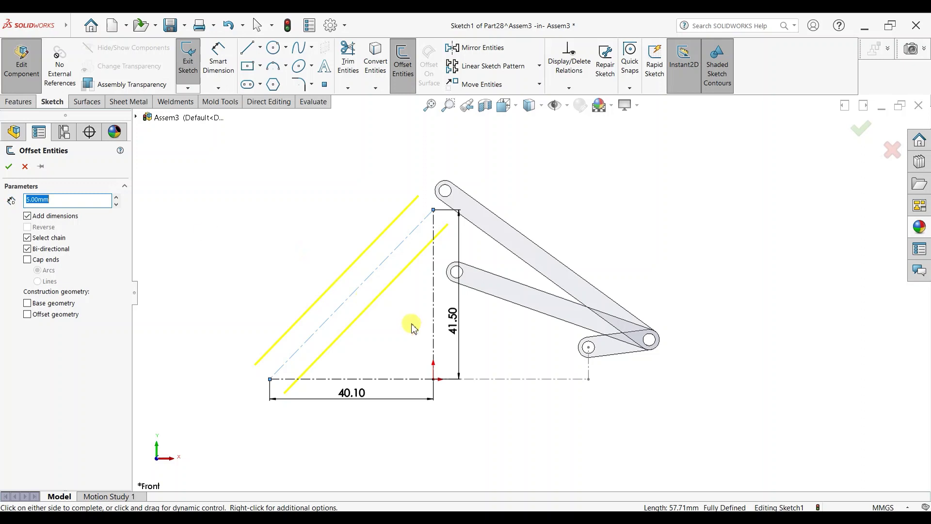
click(434, 333)
click(382, 379)
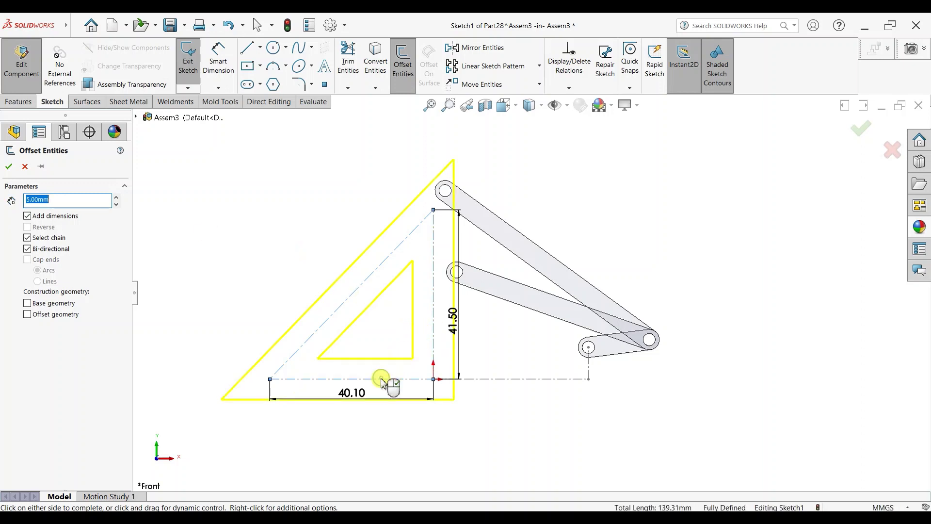
key(z)
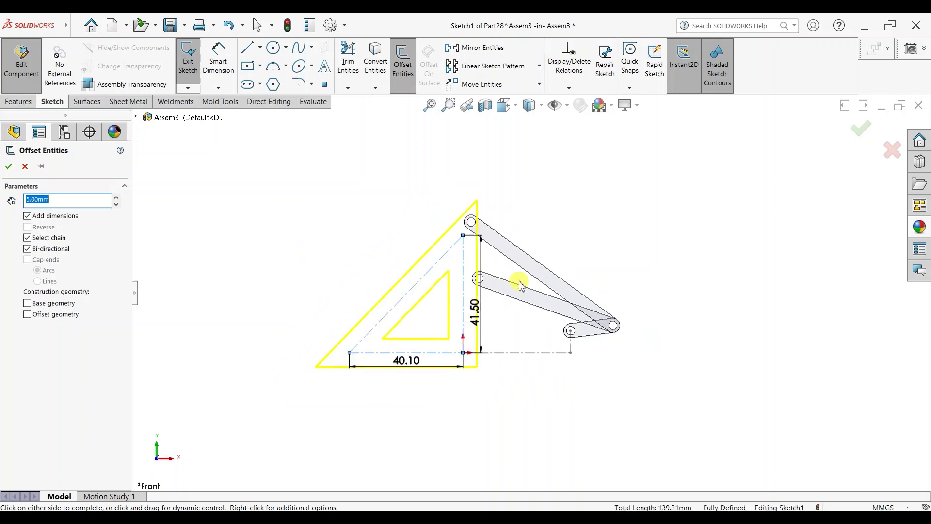
click(10, 166)
scroll(504, 293, up, 2)
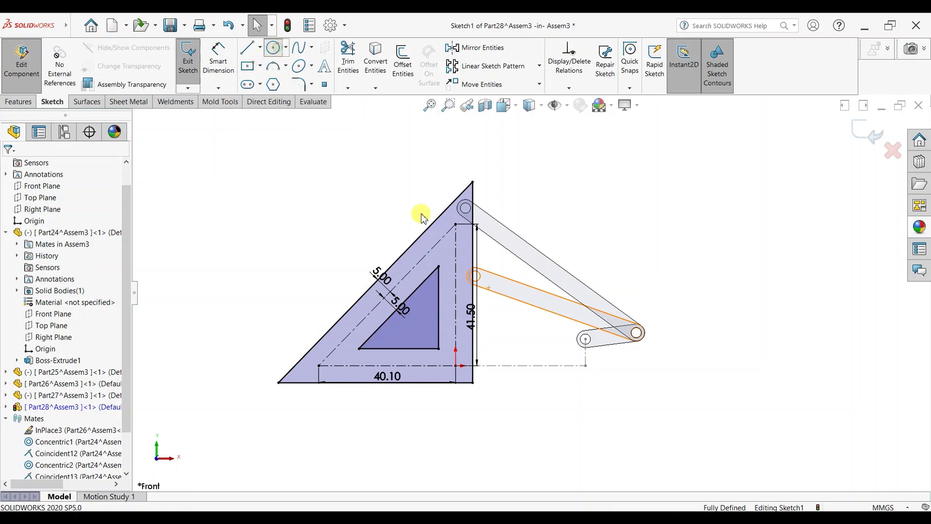
Draw circles at the triangle's top, bottom-right and bottom-left corners and make them equal.
click(456, 225)
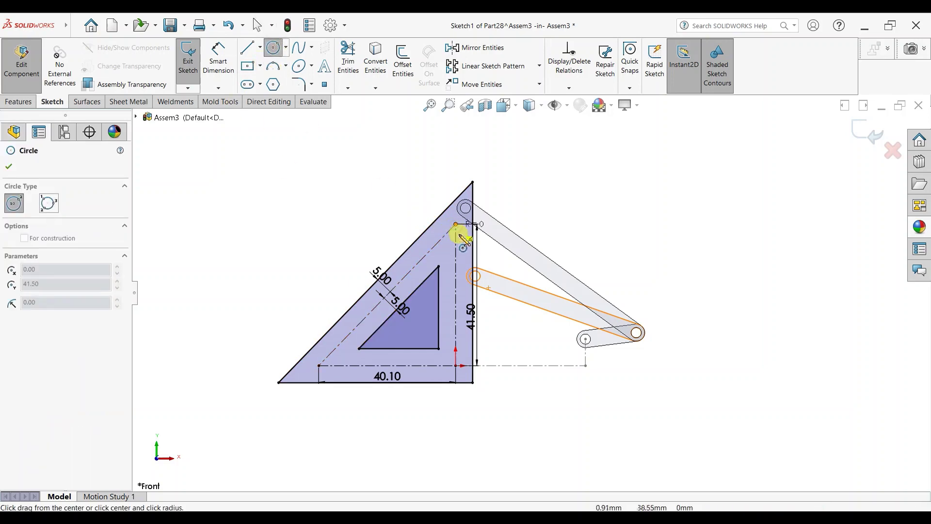
click(458, 231)
click(456, 365)
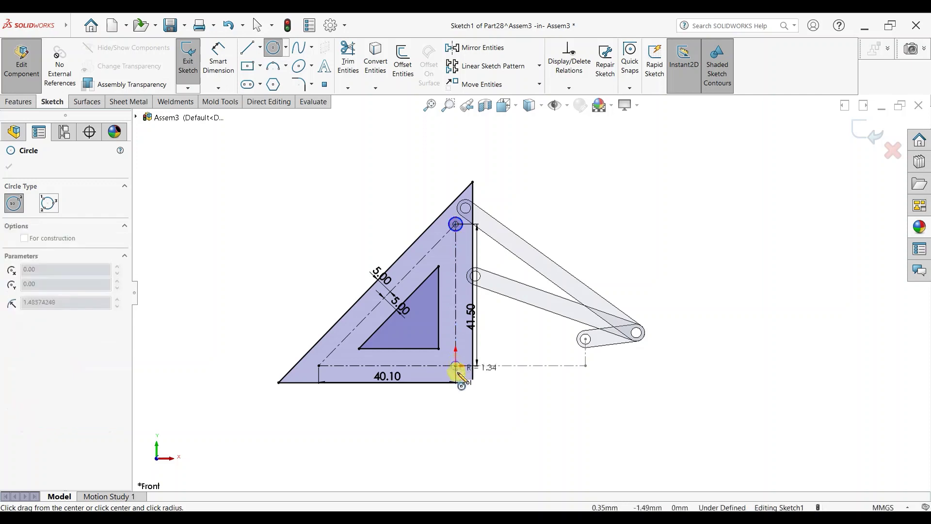
click(320, 366)
key(Escape)
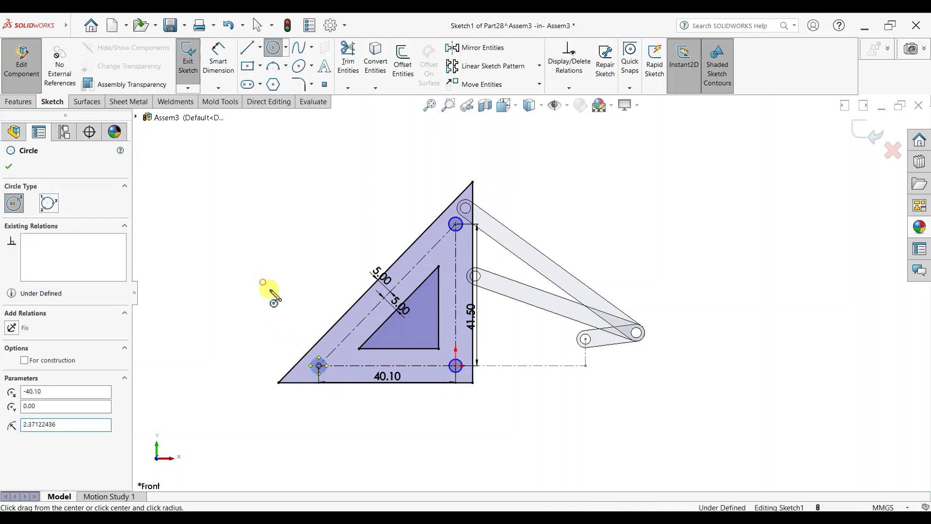
key(Escape)
click(316, 366)
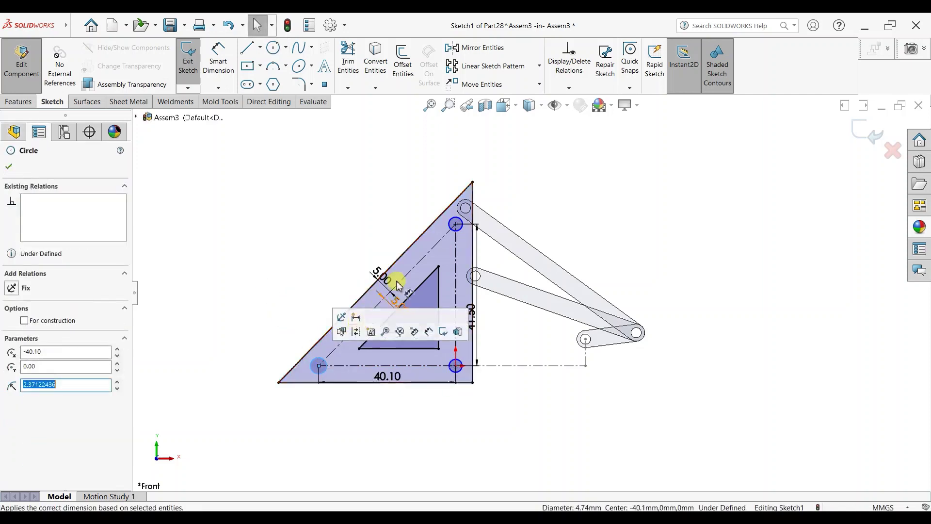
ctrl+click(451, 227)
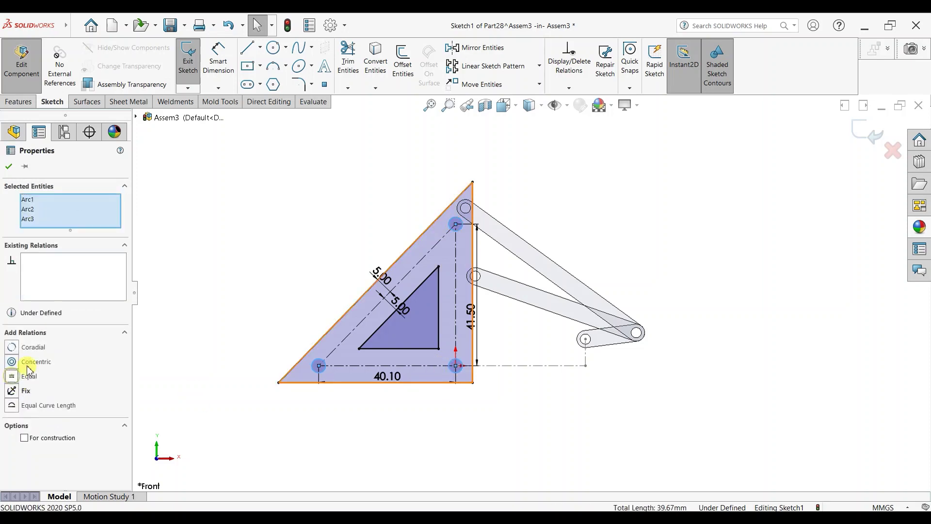
click(9, 167)
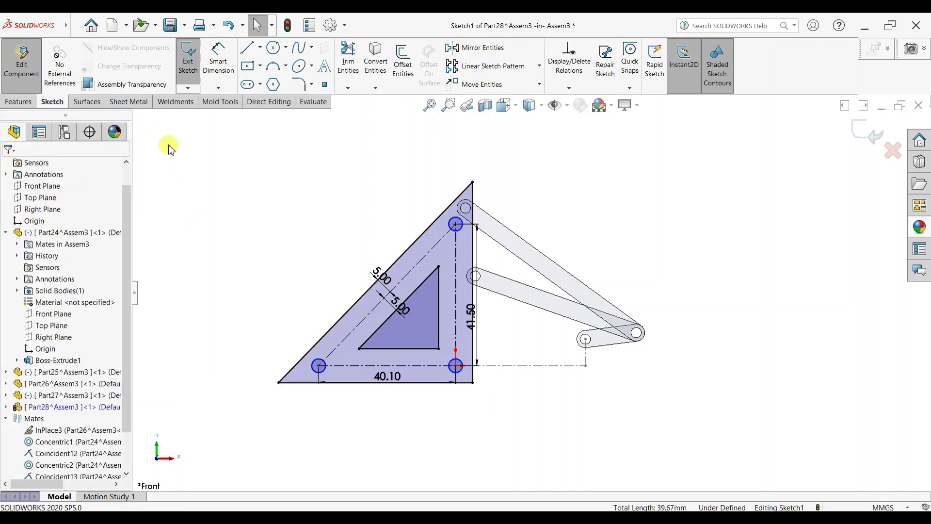
Dimension the top corner circle to Ø3.00 mm, fully defining the plate sketch.
click(218, 53)
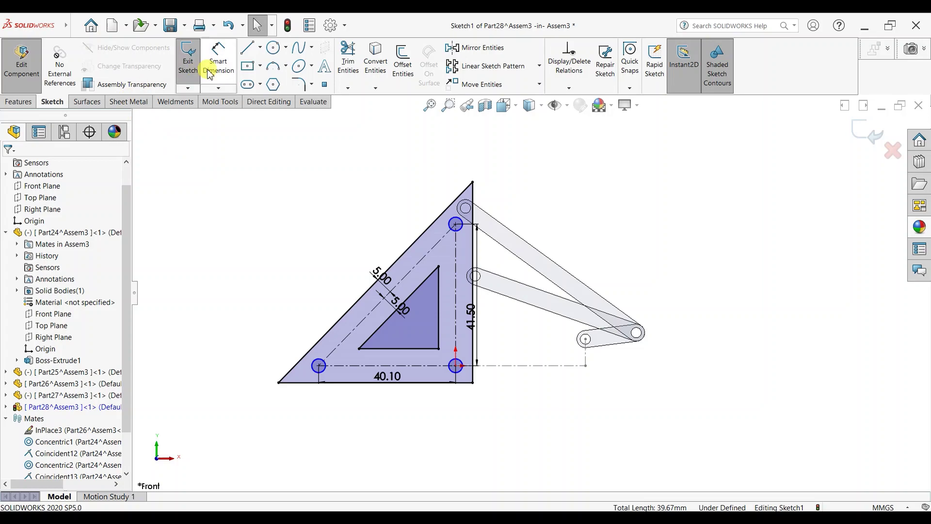
click(425, 203)
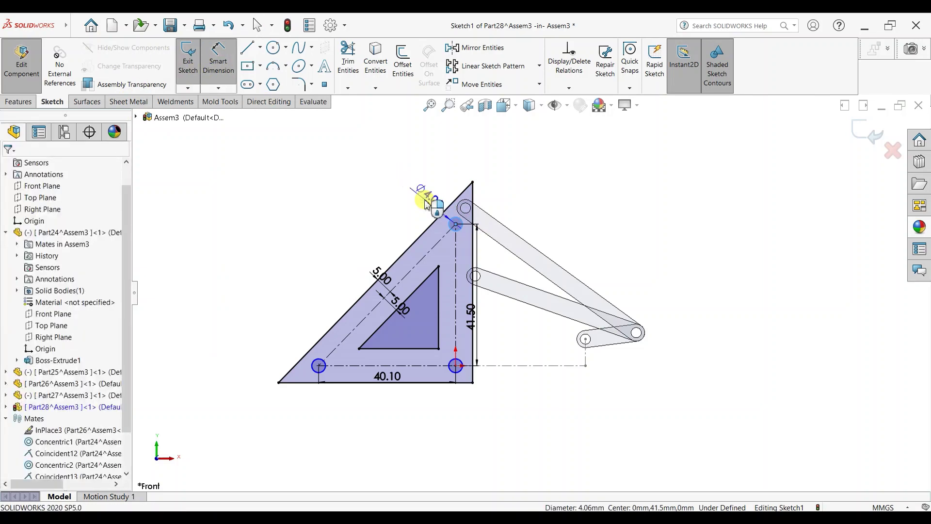
click(426, 204)
text(3)
key(Return)
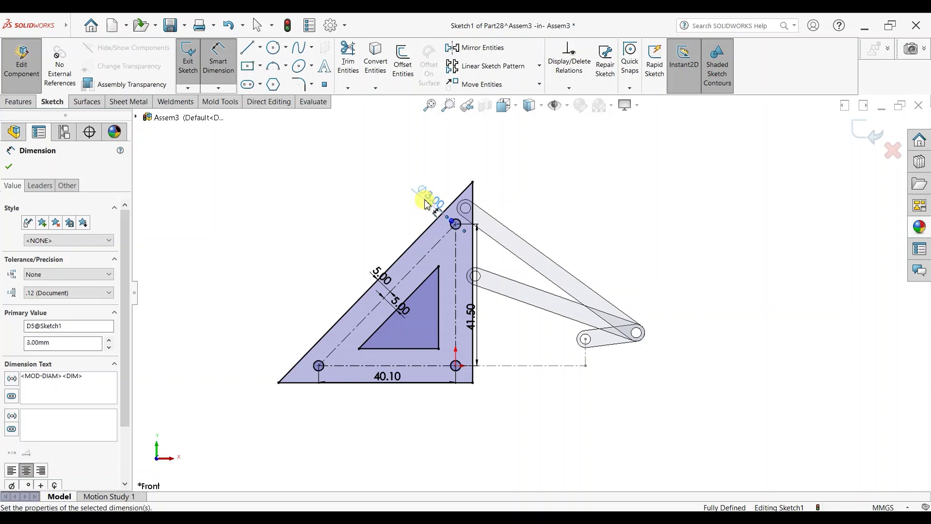
key(f)
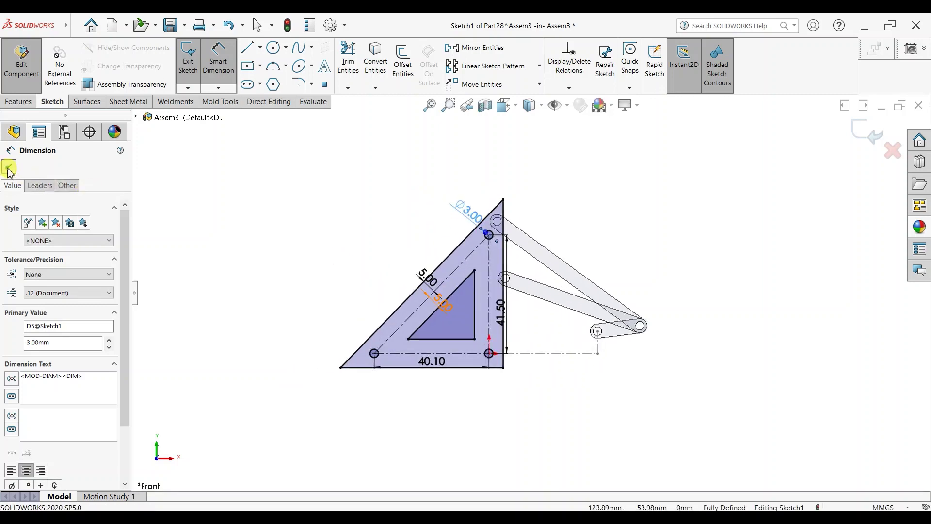
click(9, 167)
click(18, 101)
click(193, 63)
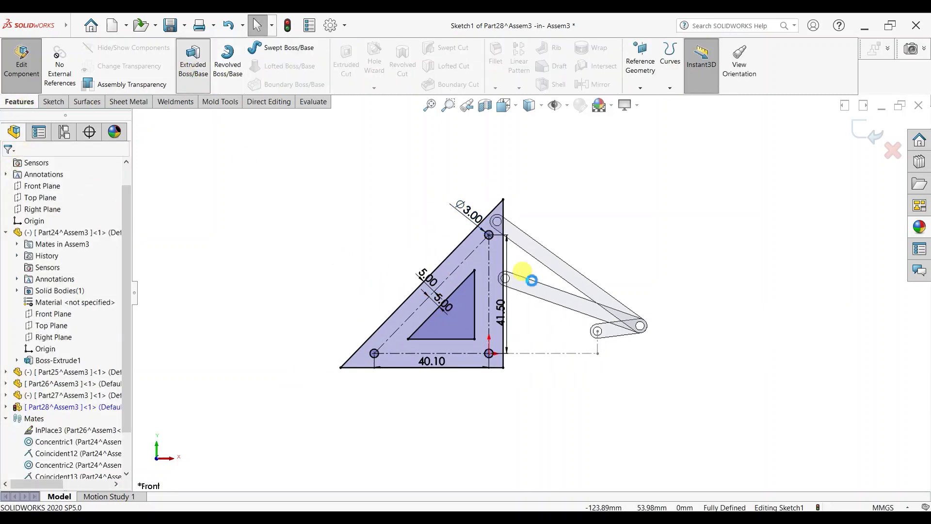
Extrude the triangle sketch Blind 2.00 mm into a solid plate with holes and cutout.
mouse_move(604, 267)
middle_down()
mouse_move(568, 274)
mouse_move(572, 291)
middle_up()
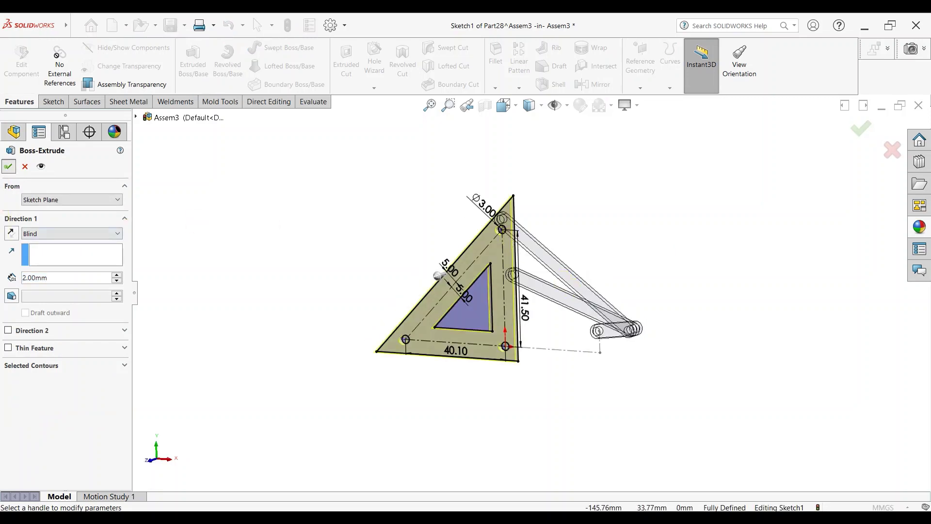
key(Return)
scroll(519, 280, down, 3)
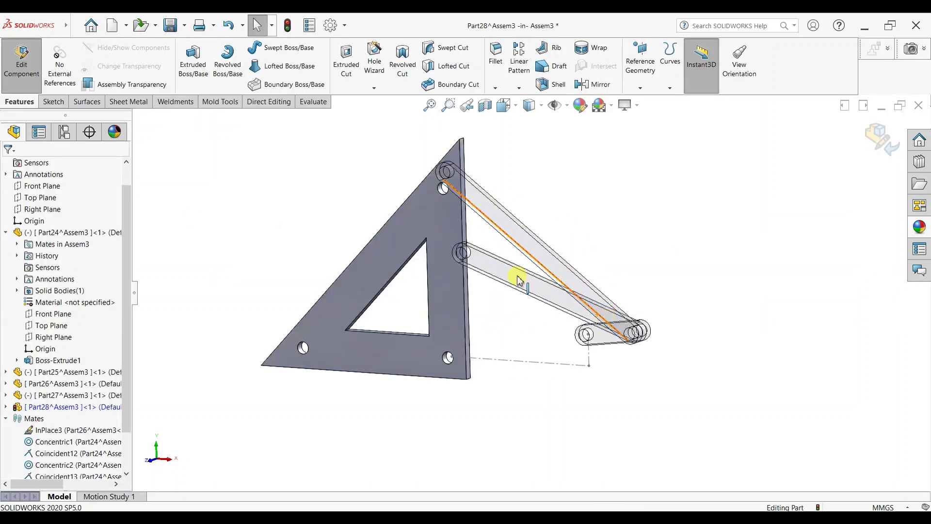
click(919, 227)
scroll(885, 368, down, 2)
drag(880, 407, 455, 304)
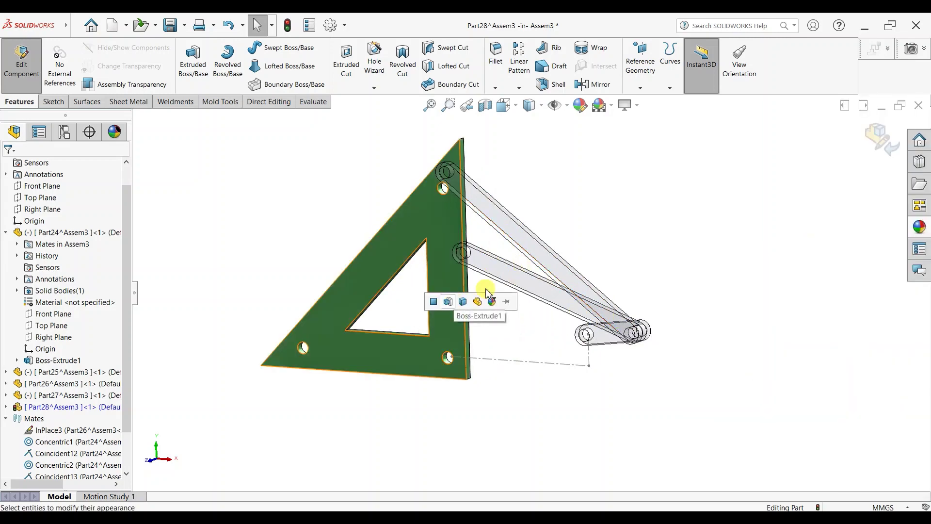
Apply a Metal > Steel appearance onto the triangular plate's body.
click(328, 301)
scroll(69, 409, down, 3)
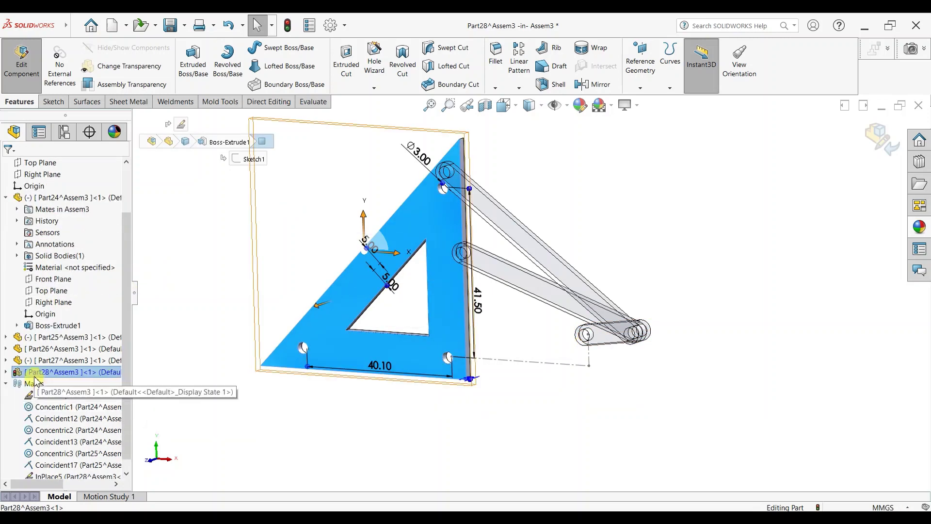
scroll(35, 381, down, 1)
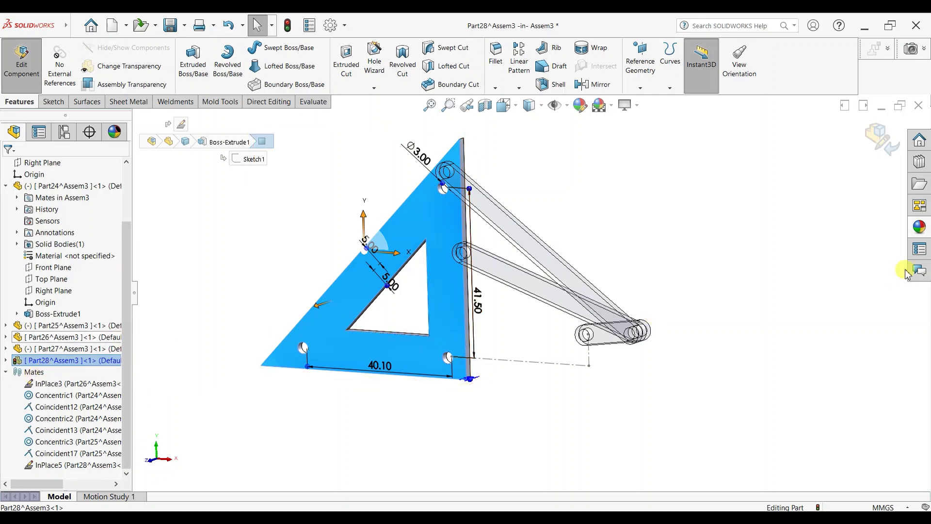
click(919, 226)
scroll(898, 177, down, 3)
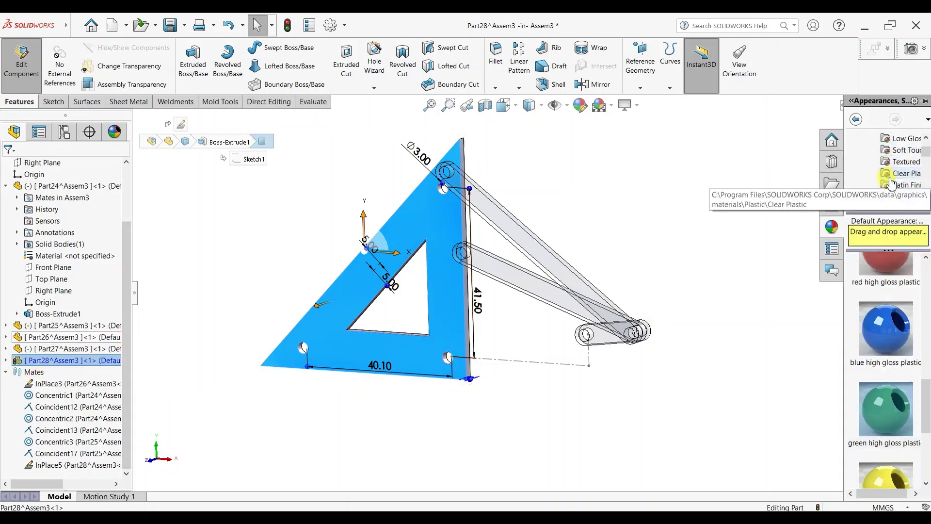
scroll(872, 165, up, 4)
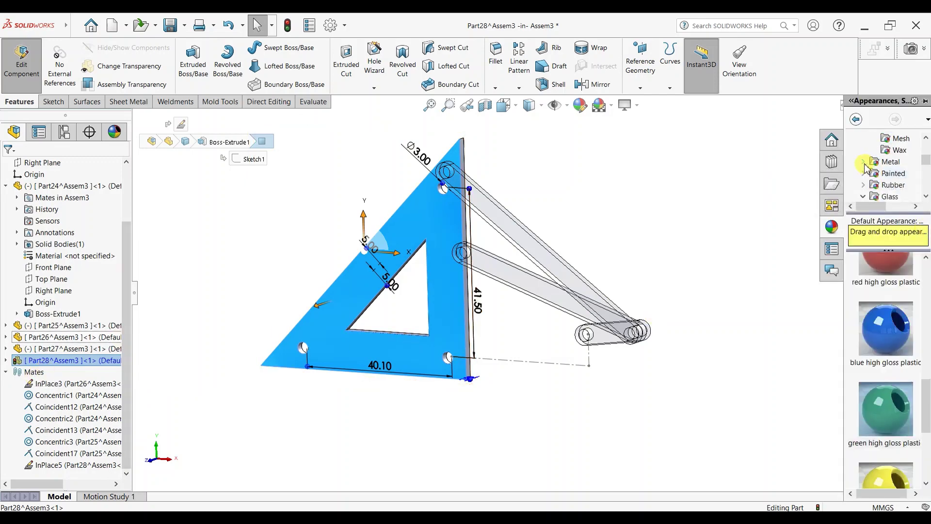
scroll(887, 165, down, 3)
click(896, 163)
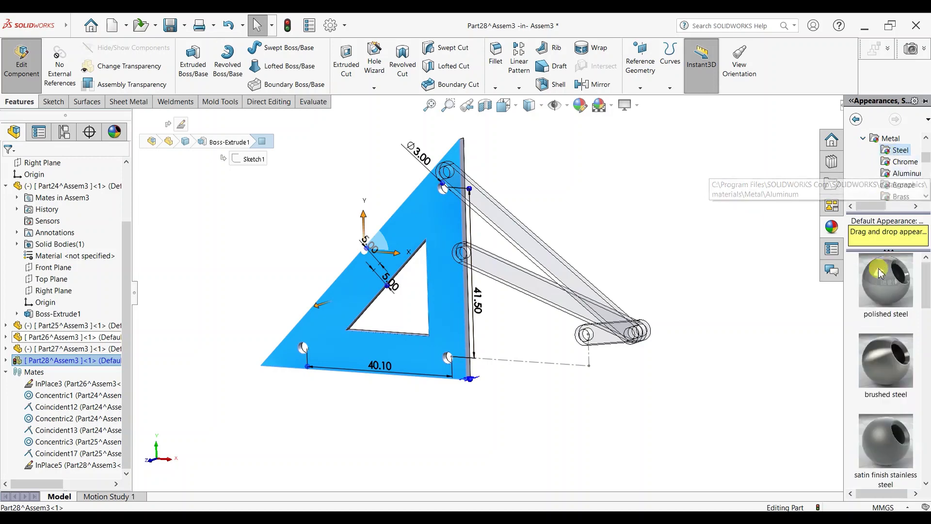
drag(885, 266, 394, 237)
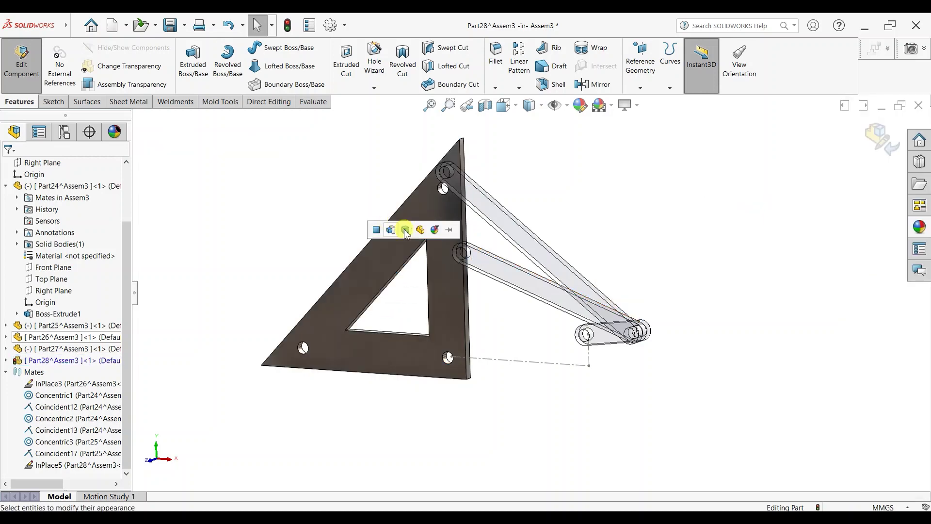
click(405, 229)
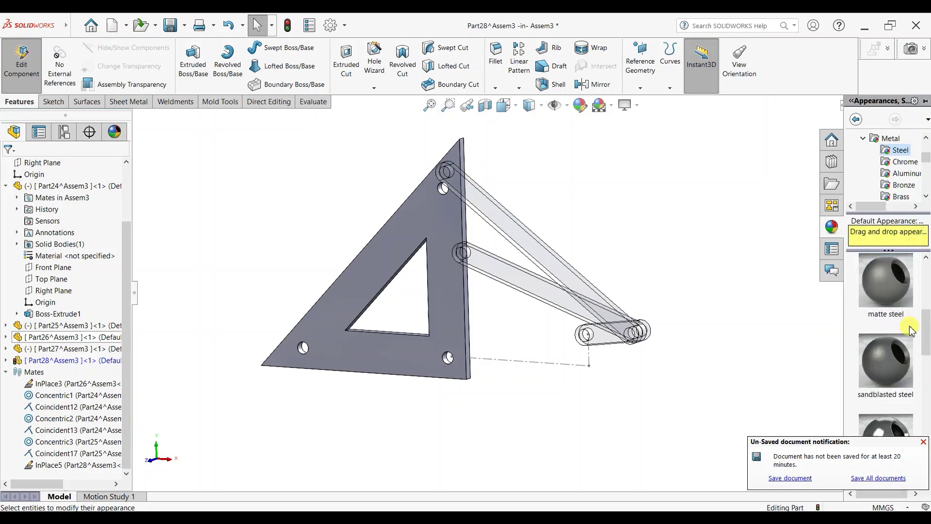
Apply matte steel to the whole plate part and return to editing Assem3.
scroll(909, 331, up, 3)
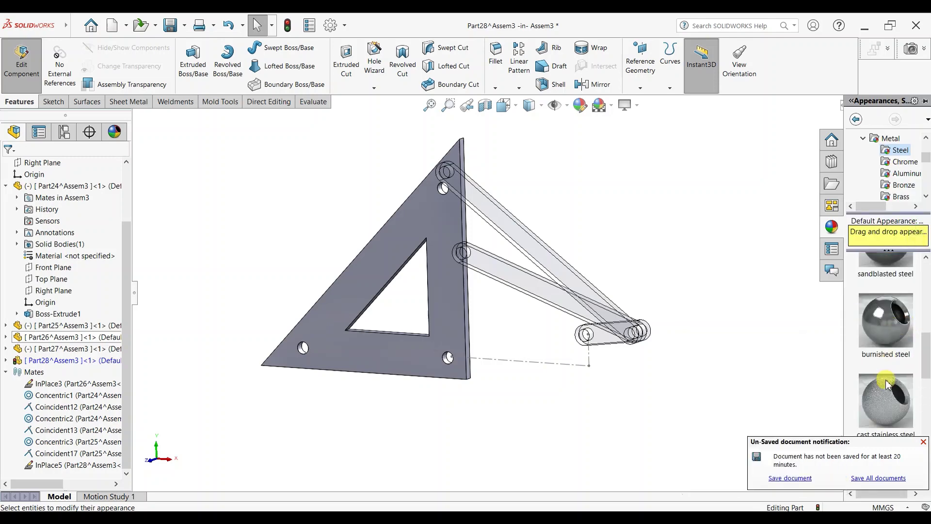
scroll(880, 339, up, 1)
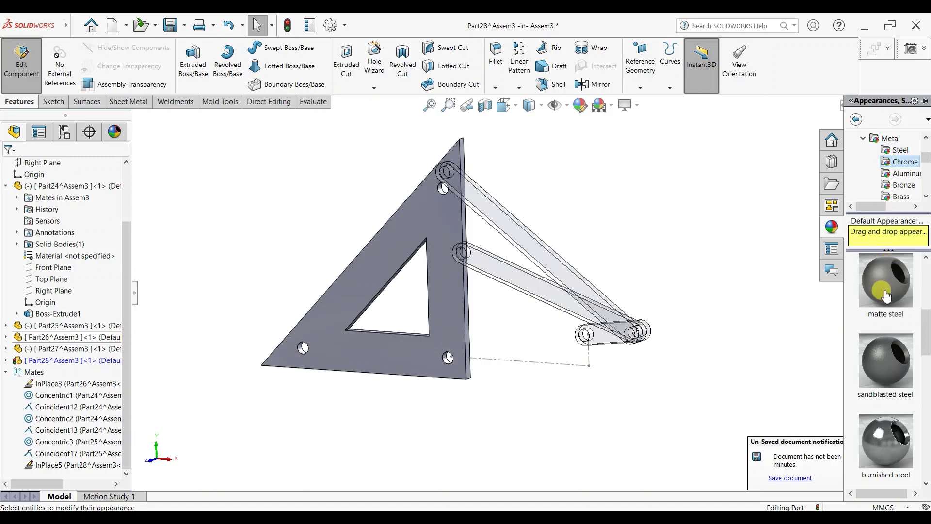
drag(885, 296, 391, 216)
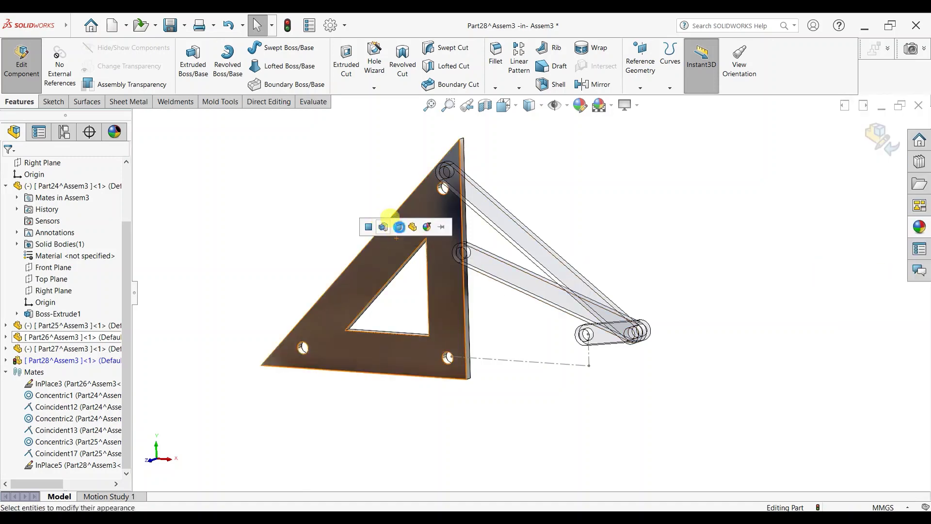
click(398, 228)
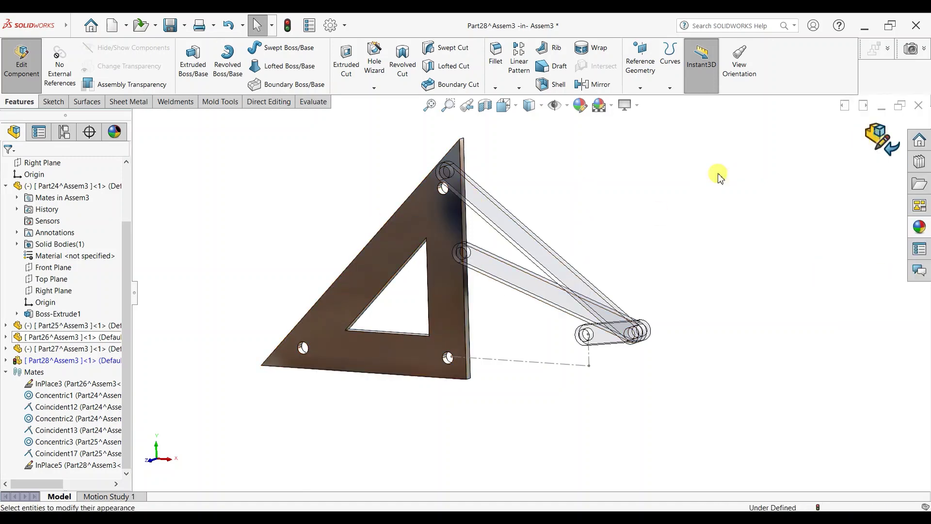
click(882, 141)
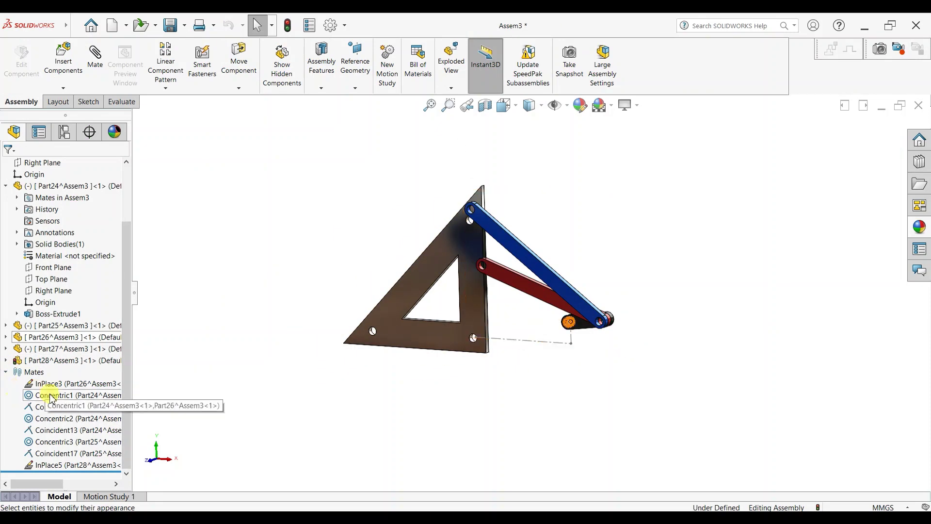
Delete the InPlace5 mate holding the triangular plate.
right_click(43, 465)
click(66, 381)
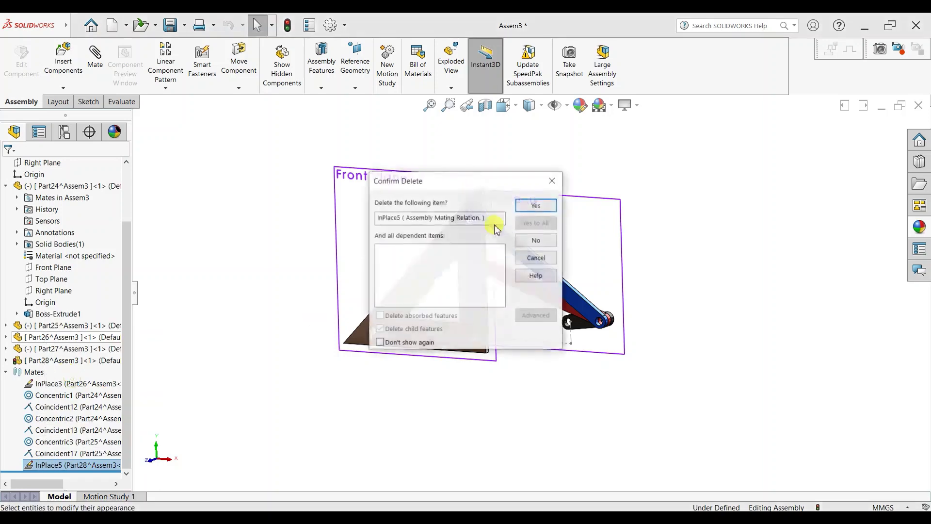
click(534, 204)
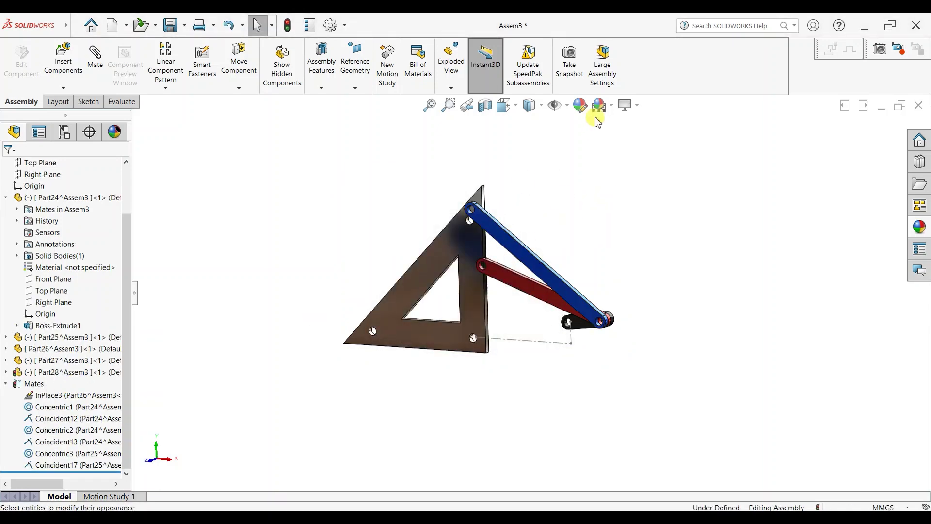
scroll(499, 344, down, 2)
Mate the plate's lower-right hole concentric with the dashed line's end point.
click(96, 73)
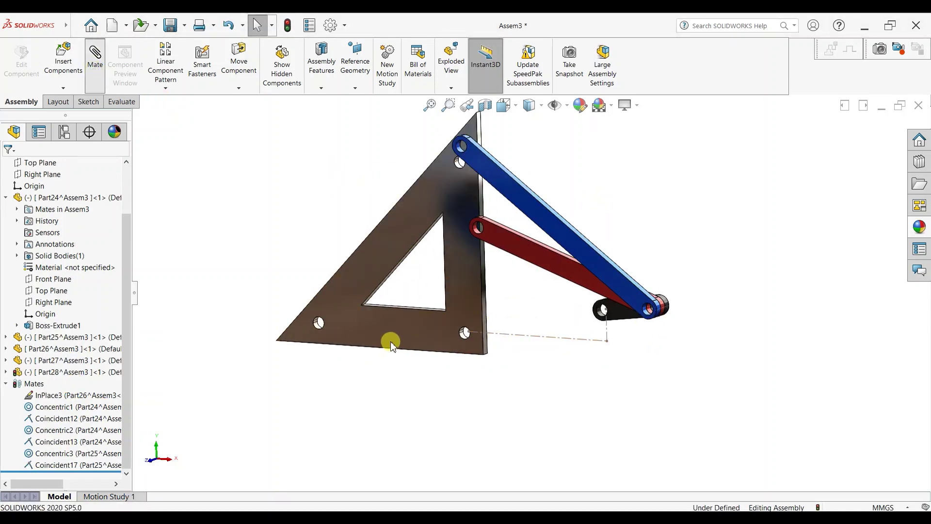
scroll(470, 333, down, 2)
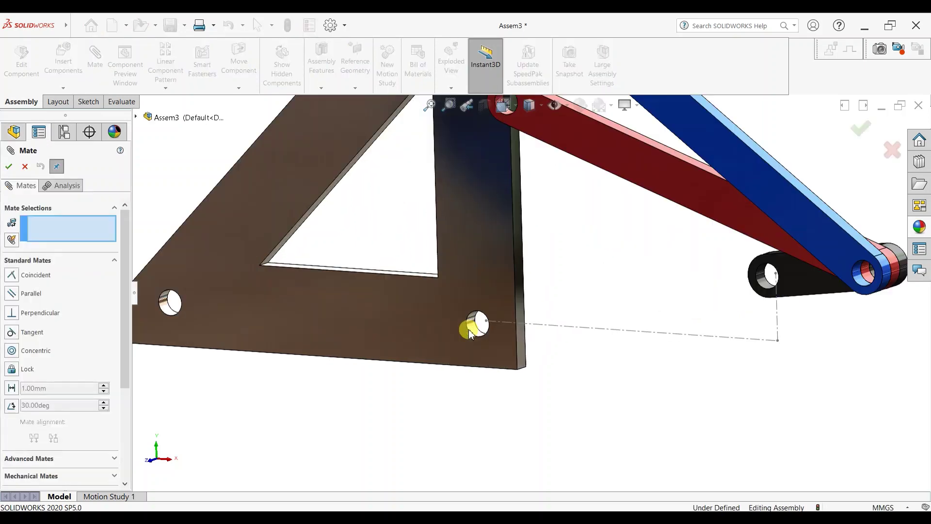
scroll(473, 322, down, 2)
click(499, 315)
click(502, 316)
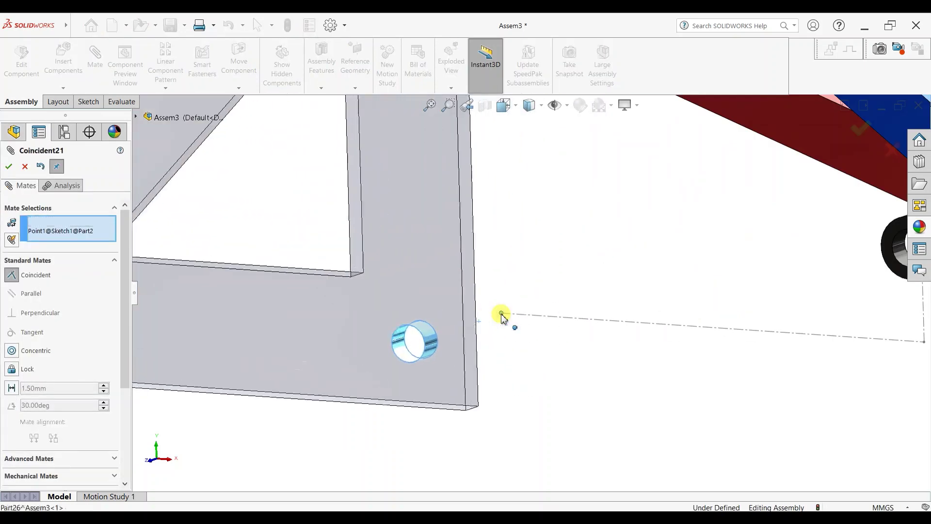
click(531, 331)
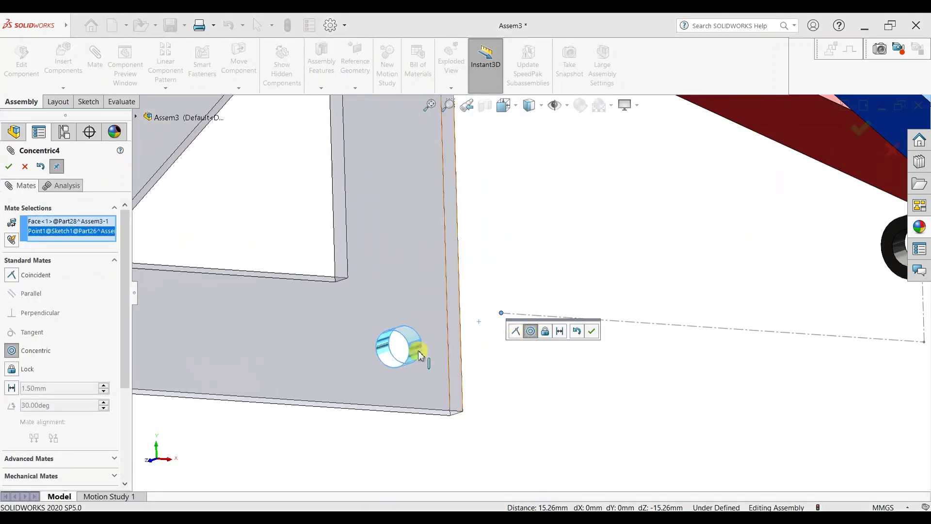
click(593, 331)
Mate the plate's top hole concentric with the red link's end hole.
scroll(707, 228, up, 5)
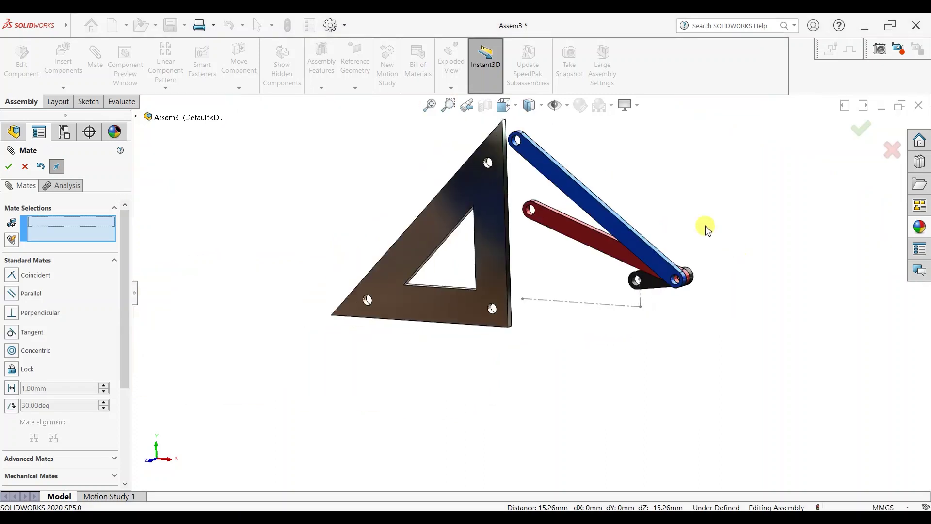
scroll(582, 179, down, 2)
click(491, 251)
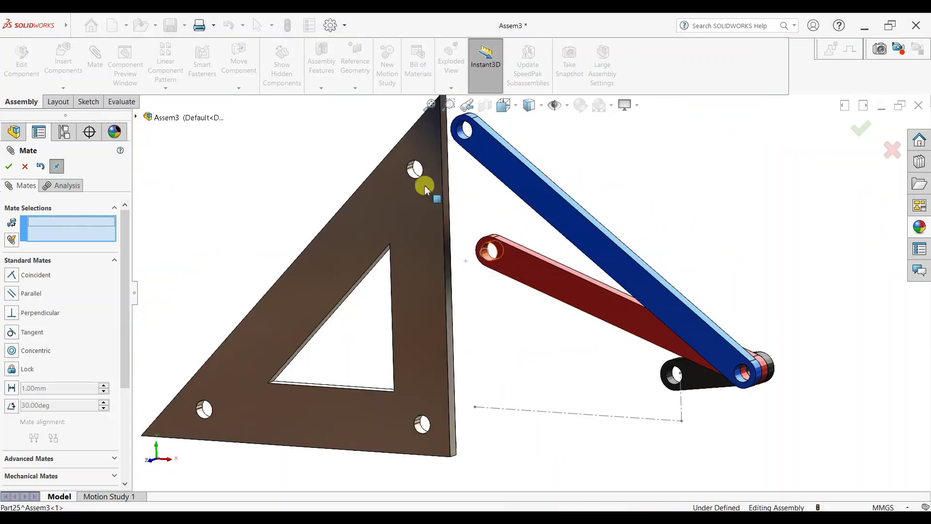
click(413, 175)
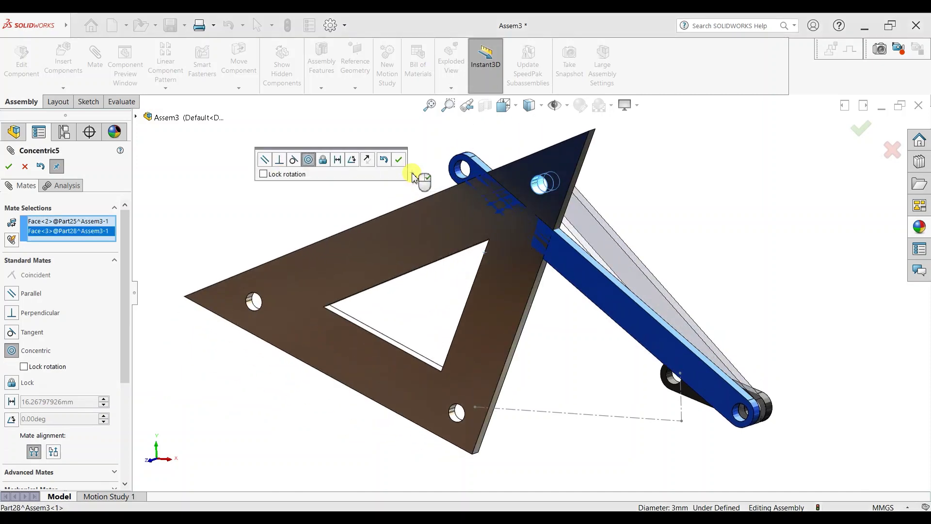
click(398, 160)
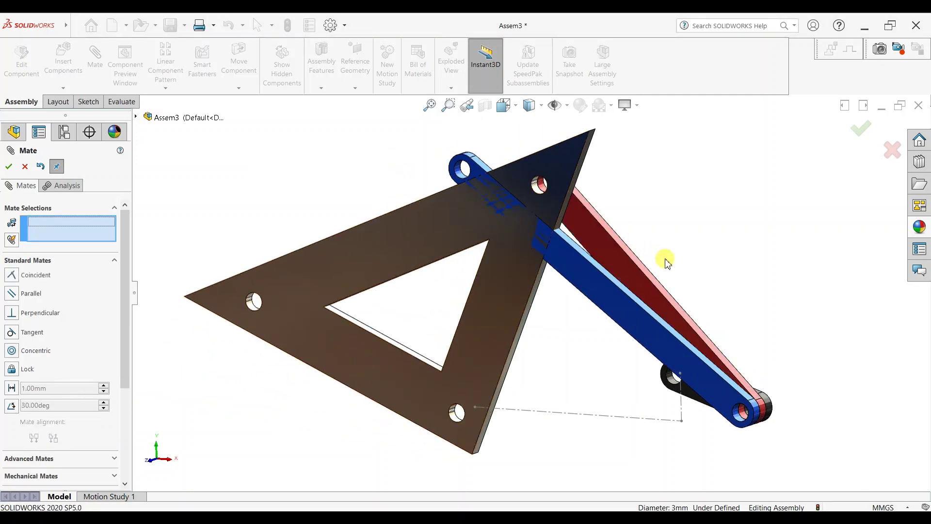
mouse_move(670, 250)
middle_down()
mouse_move(583, 233)
mouse_move(648, 227)
middle_up()
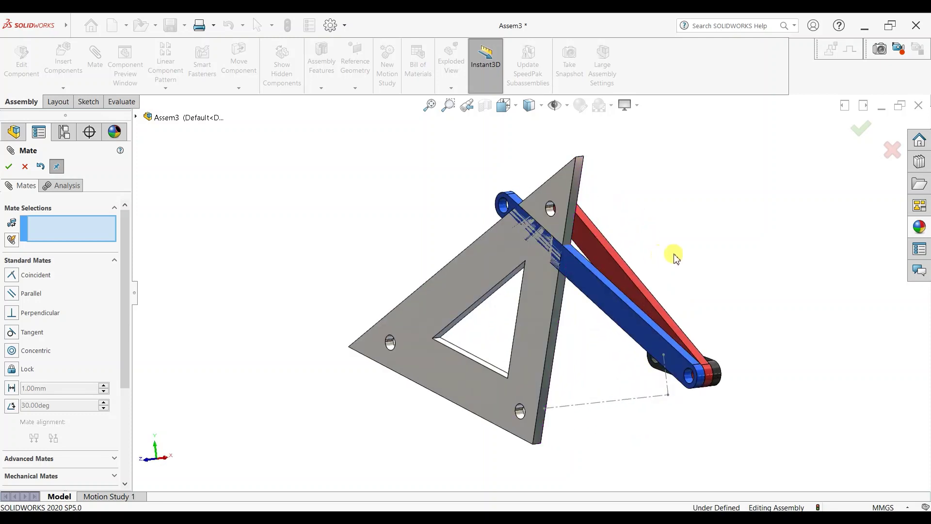
Close the mate tool and swing the blue link to test the linkage motion.
click(25, 167)
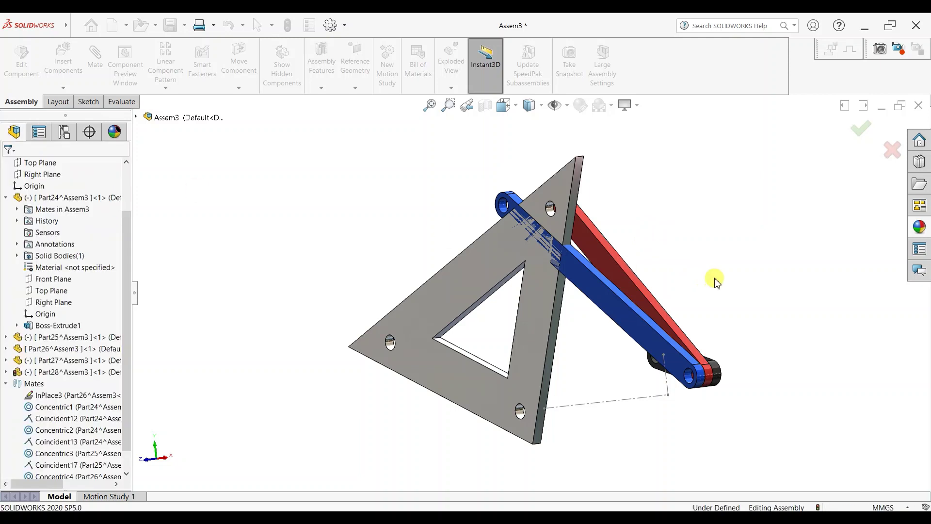
key(f)
mouse_move(570, 277)
mouse_down()
mouse_move(649, 210)
mouse_move(589, 235)
mouse_move(565, 315)
mouse_move(607, 364)
mouse_up()
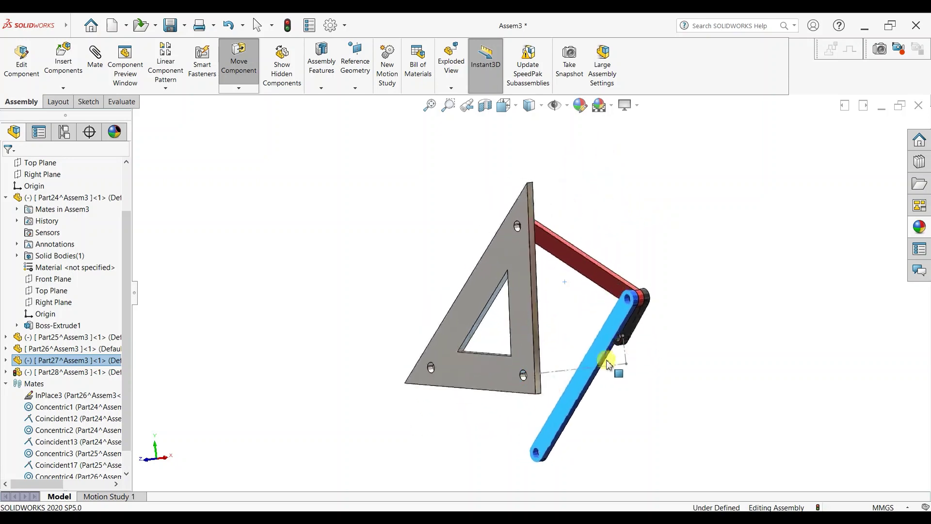
key(Escape)
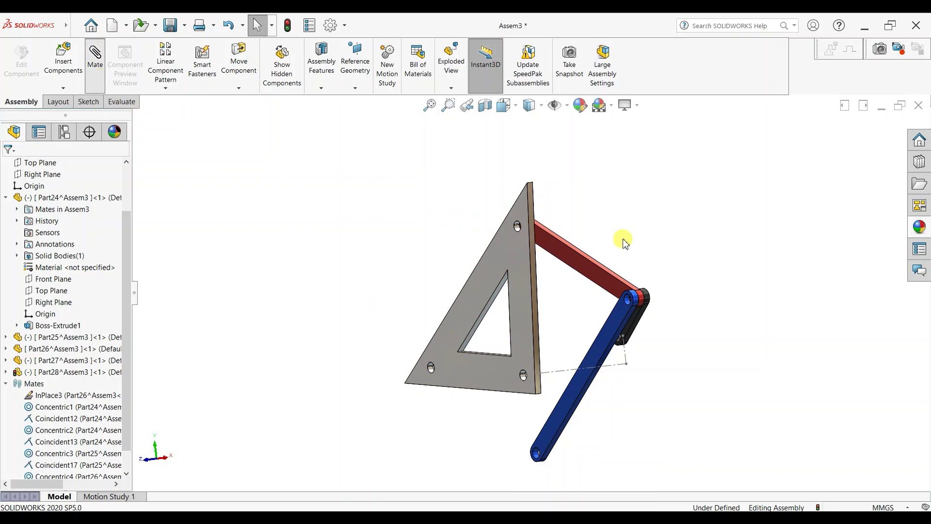
Mate the triangular plate's face coincident with the red link's face as Coincident22.
mouse_move(619, 235)
middle_down()
mouse_move(551, 250)
mouse_move(530, 266)
mouse_move(582, 245)
middle_up()
click(556, 255)
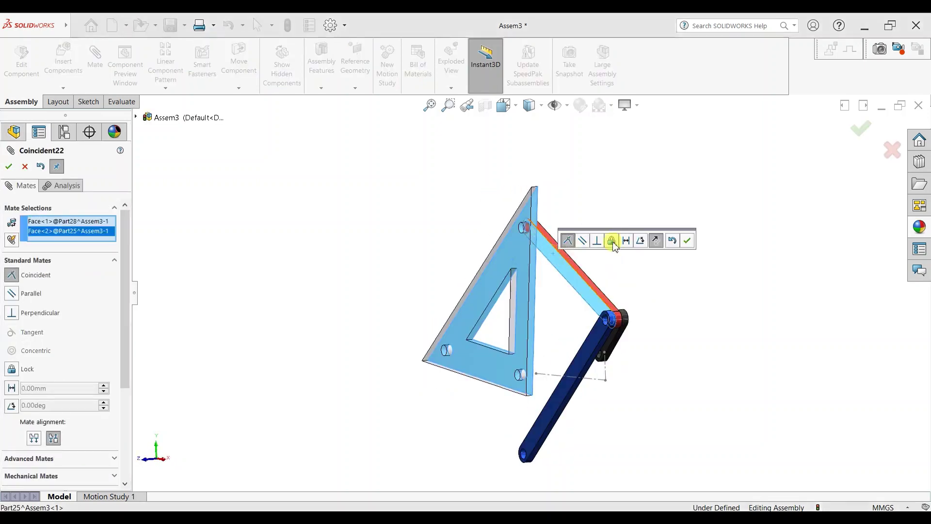
click(687, 244)
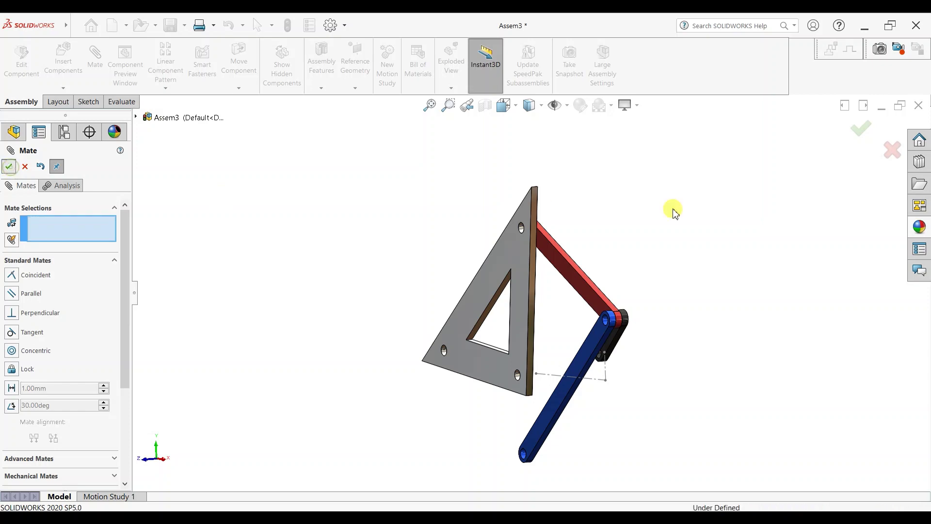
key(Return)
mouse_move(659, 270)
middle_down()
mouse_move(613, 326)
mouse_move(656, 297)
mouse_move(674, 303)
mouse_move(606, 326)
middle_up()
key(space)
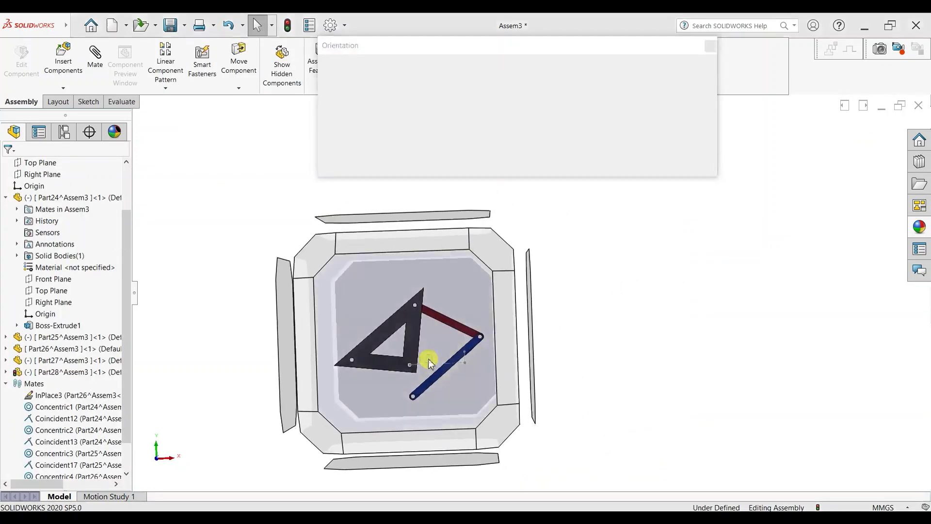
Test the plate's rotation in Front view, then delete the Coincident22 mate.
click(429, 362)
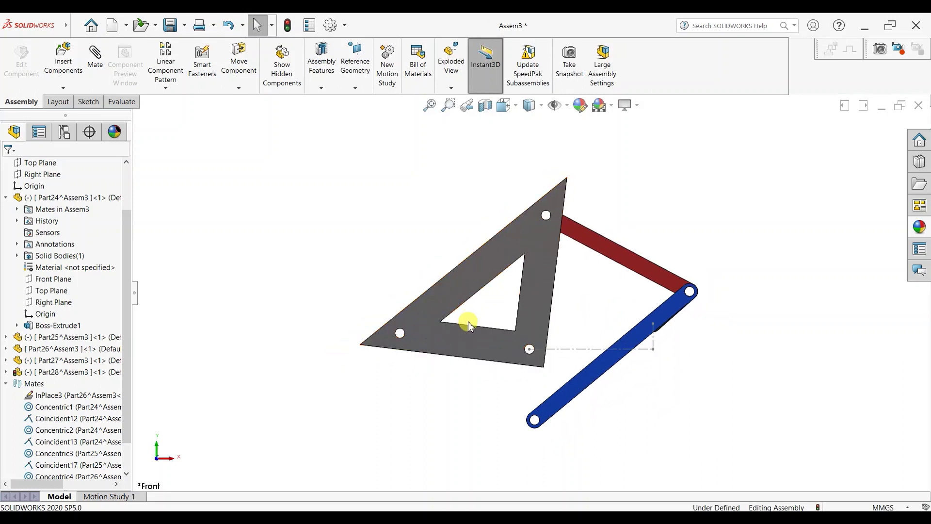
mouse_move(467, 354)
mouse_down()
mouse_move(386, 308)
mouse_move(381, 355)
mouse_up()
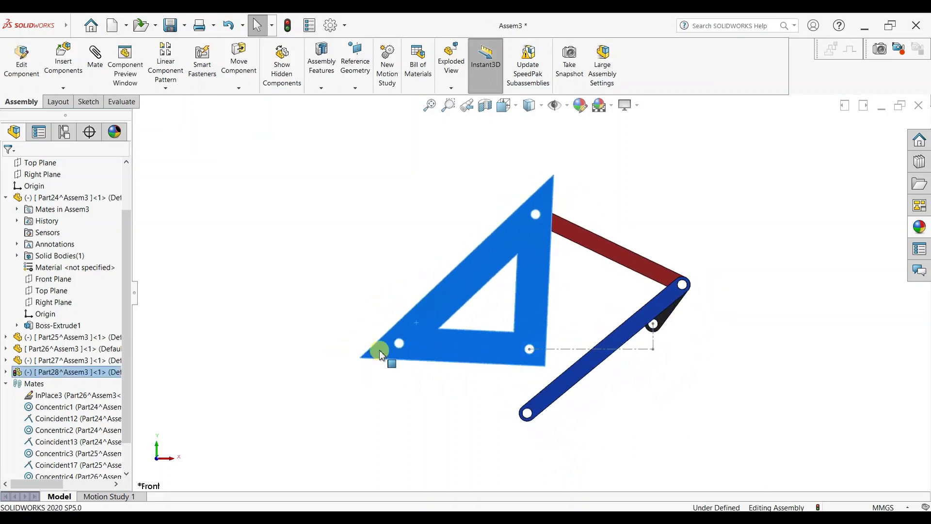
scroll(97, 426, down, 1)
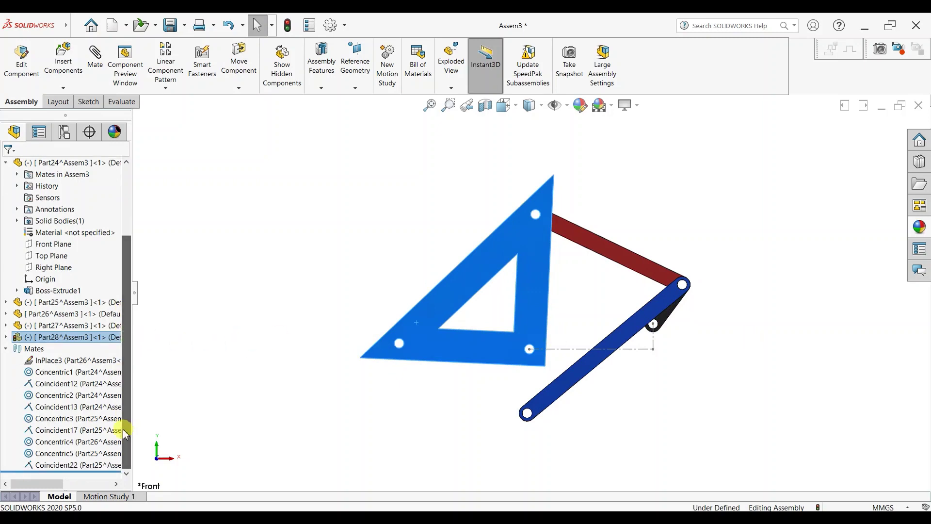
click(72, 466)
right_click(75, 465)
click(103, 379)
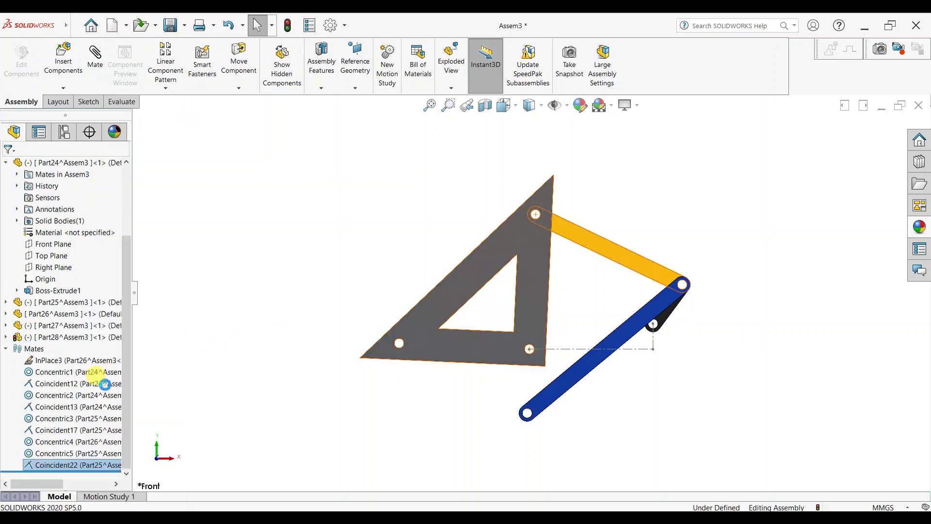
click(536, 204)
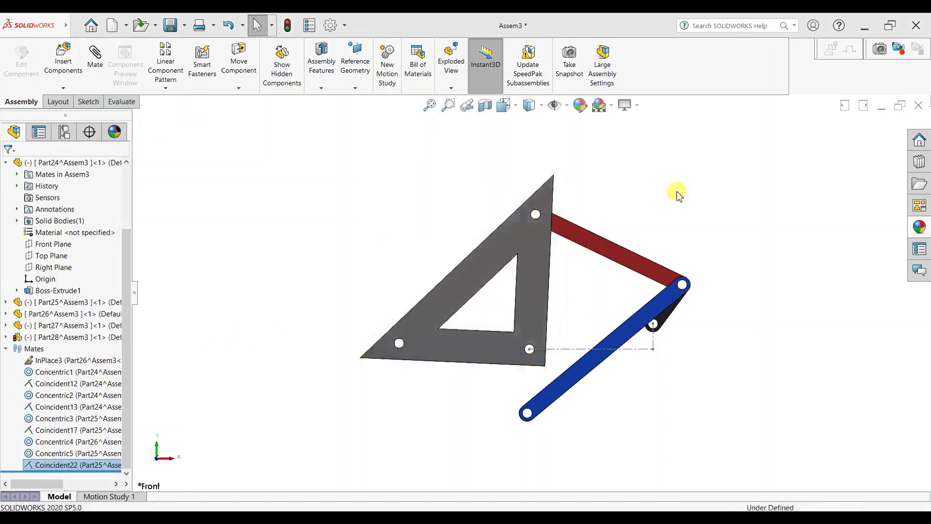
Add a new Coincident23 mate between the plate face and the red link face.
click(107, 71)
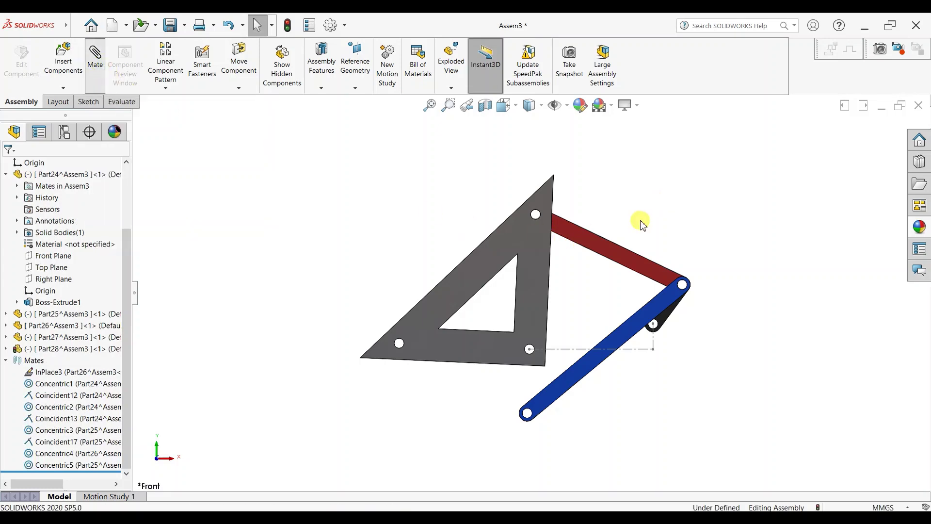
middle_drag(602, 222, 519, 228)
click(519, 228)
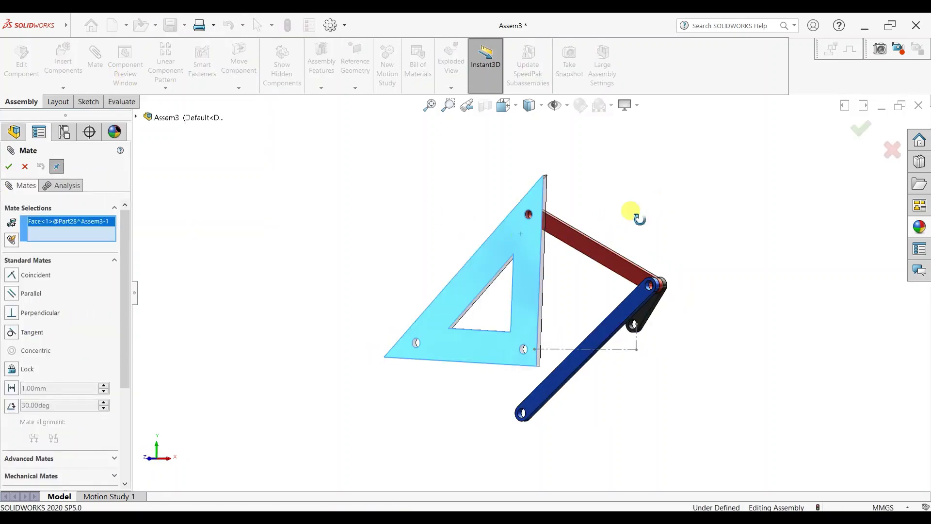
middle_drag(633, 214, 519, 228)
click(514, 230)
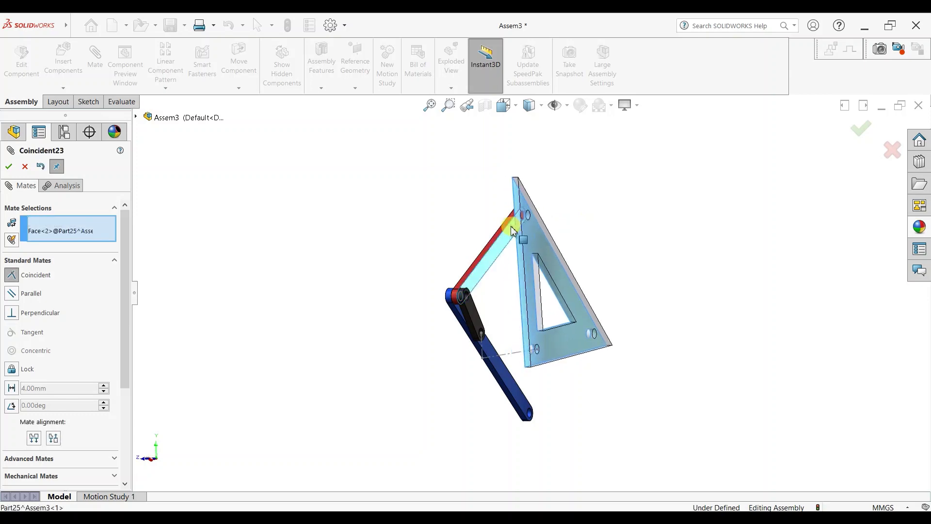
mouse_move(549, 298)
middle_down()
mouse_move(598, 297)
mouse_move(600, 308)
middle_up()
key(space)
click(374, 336)
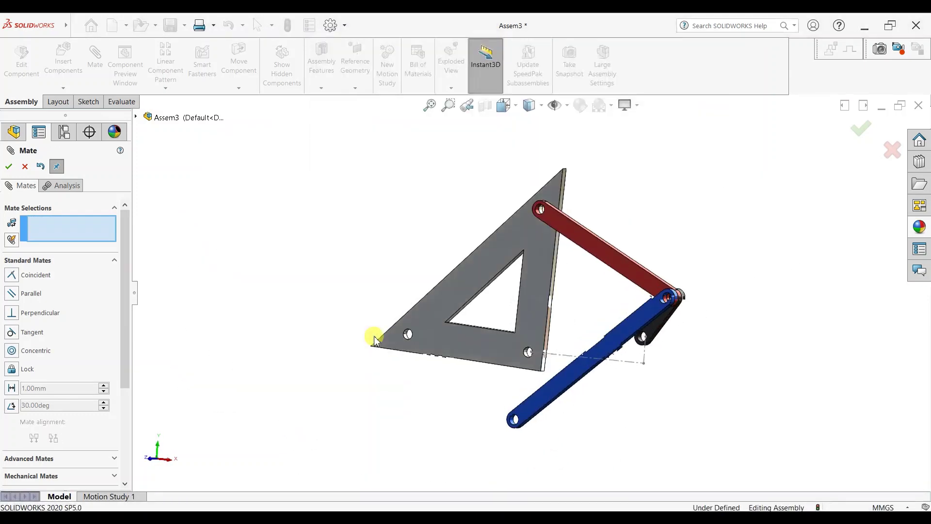
Apply the mate, then swing the blue link to test and undo the move.
key(Escape)
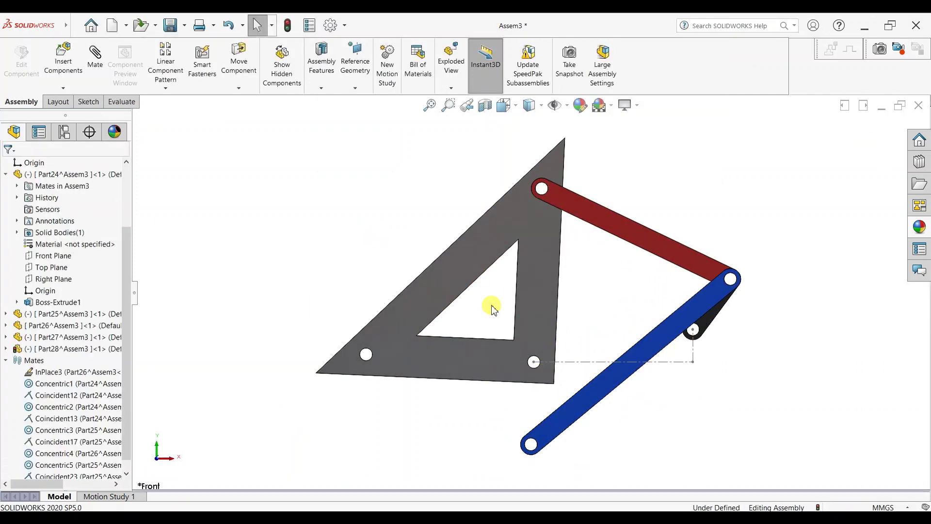
scroll(490, 307, up, 2)
mouse_move(518, 345)
mouse_down()
mouse_move(501, 187)
mouse_move(414, 222)
mouse_move(441, 322)
mouse_move(560, 291)
mouse_move(478, 239)
mouse_move(447, 270)
mouse_move(441, 253)
mouse_move(512, 340)
mouse_move(550, 357)
mouse_up()
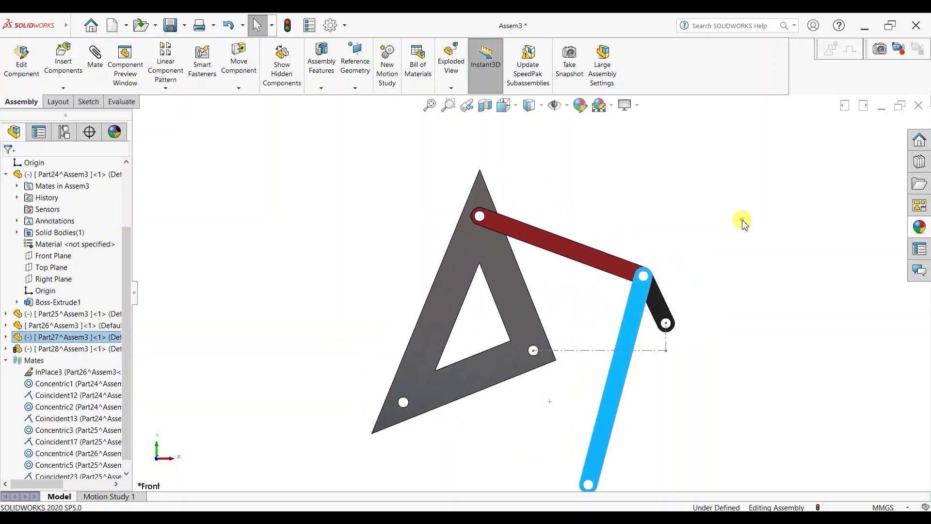
key(ctrl+z)
scroll(557, 383, down, 2)
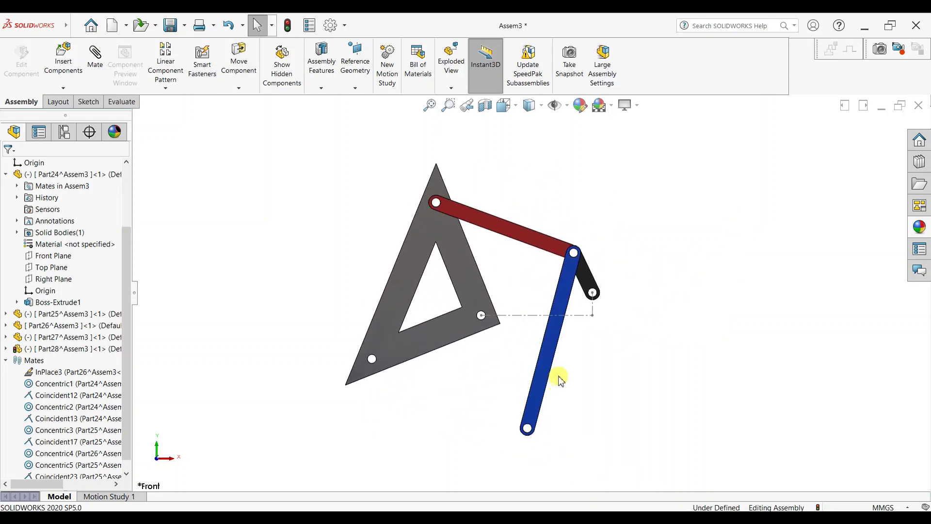
Insert a new in-context part, Part29, sketched on the Front Plane.
click(63, 88)
click(70, 113)
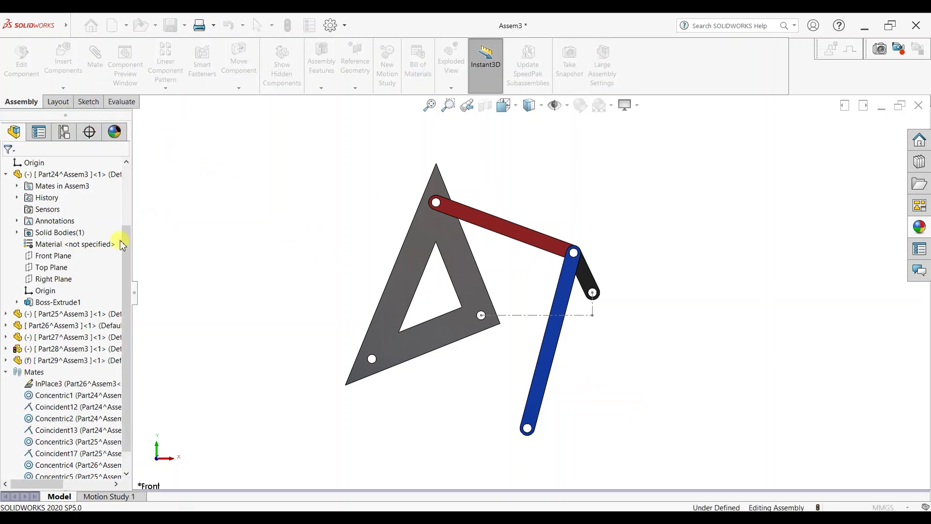
click(52, 256)
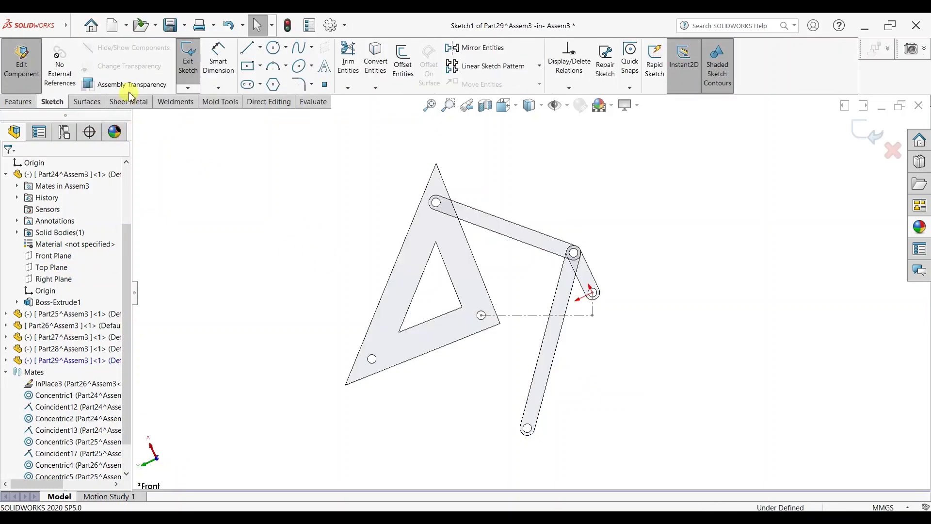
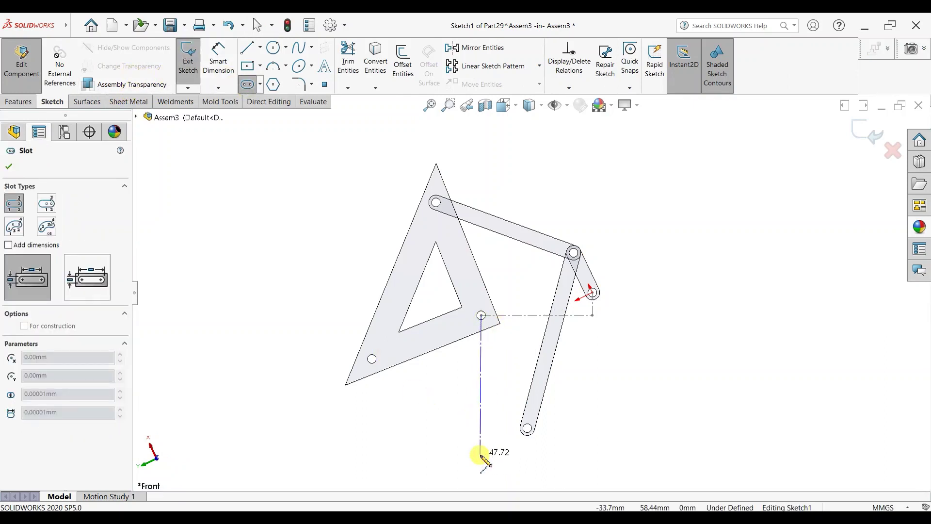
Finish the slot along the triangle's lower edge and make it vertical.
click(480, 456)
right_click(508, 293)
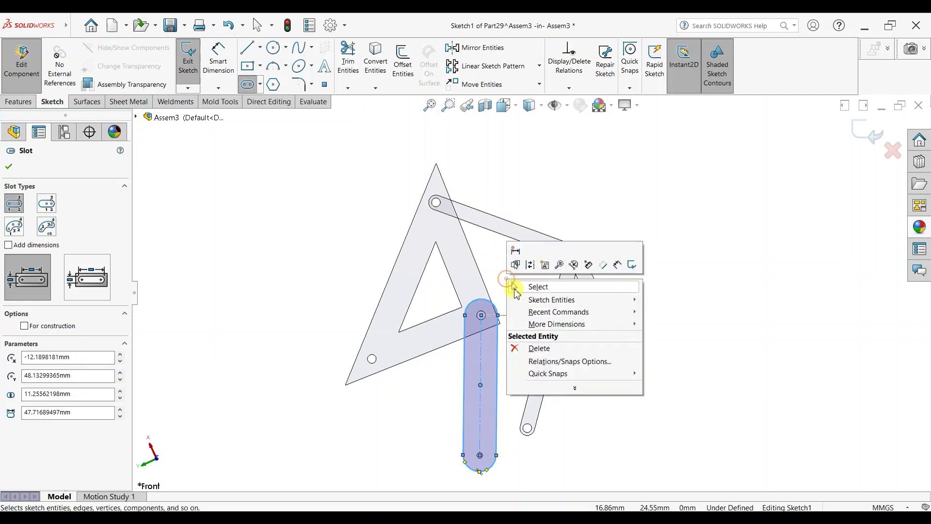
click(524, 287)
click(486, 370)
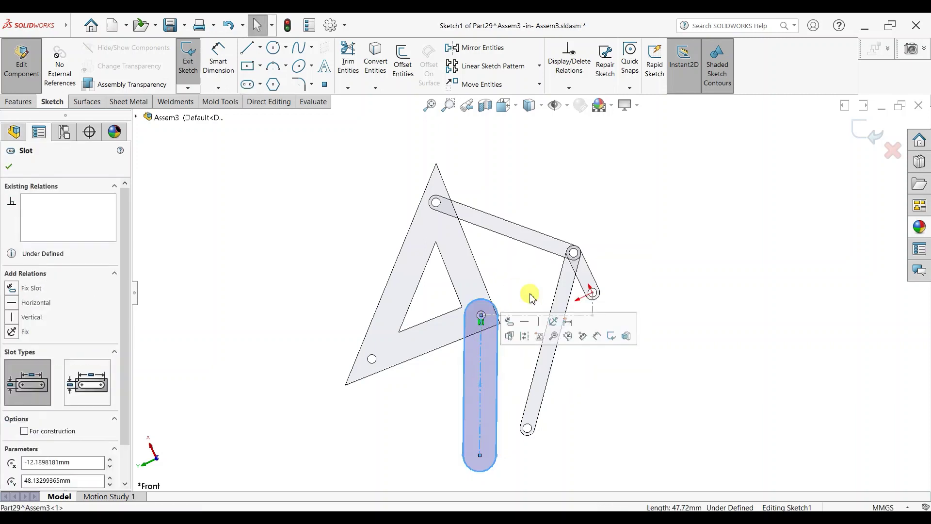
click(535, 323)
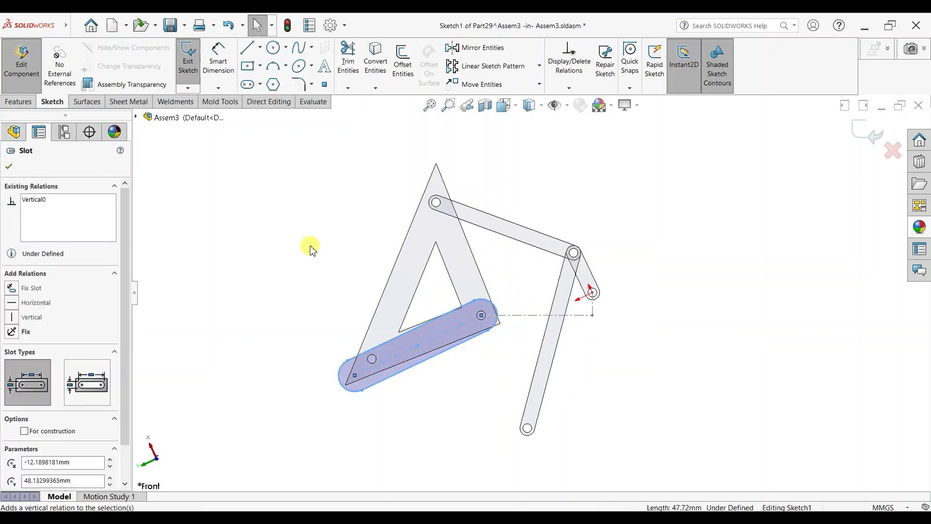
Draw hole circles at both ends of the slot.
click(209, 73)
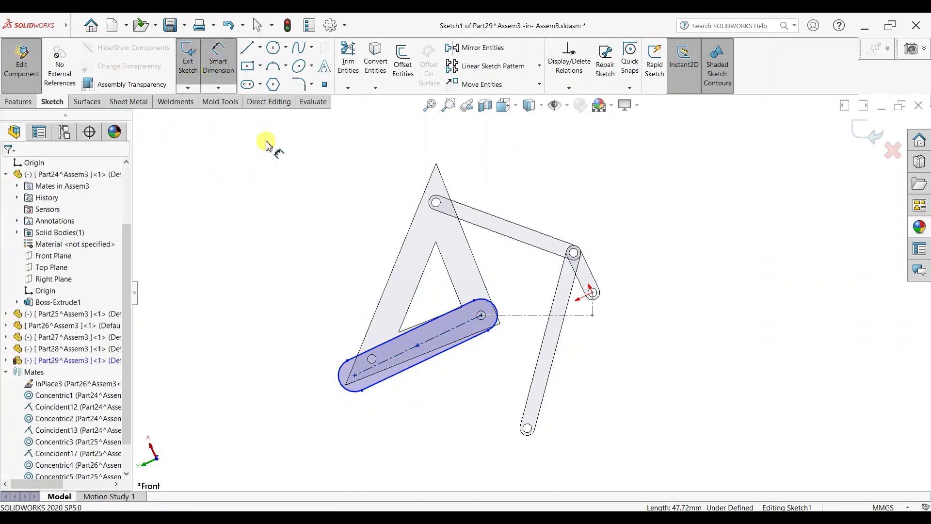
key(Escape)
click(355, 374)
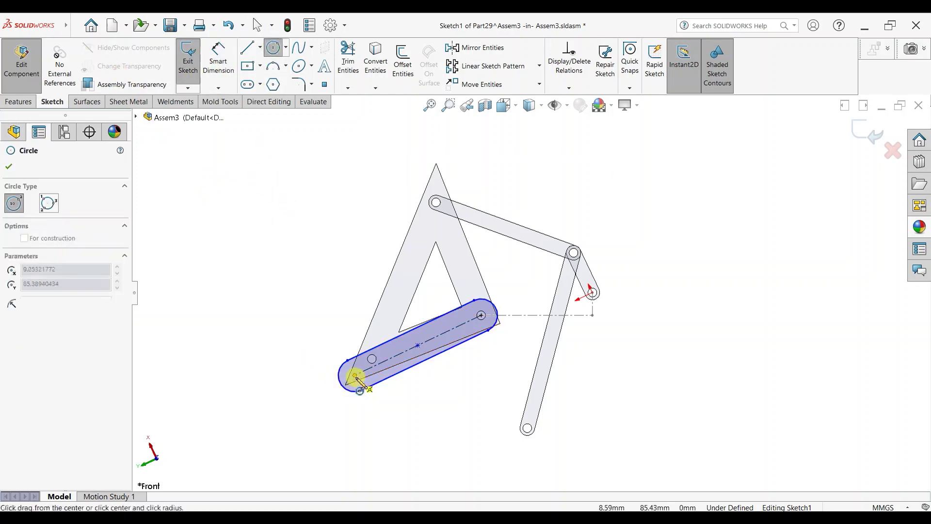
click(359, 386)
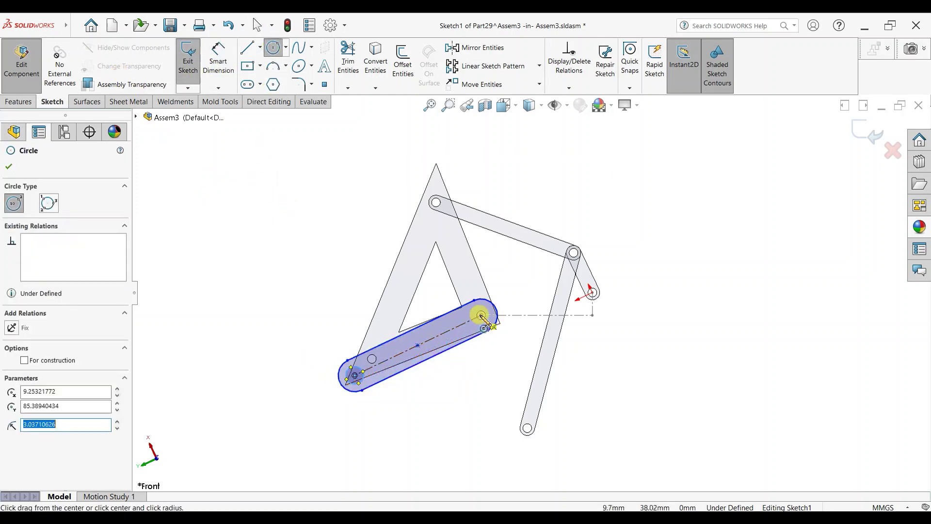
click(481, 316)
key(Escape)
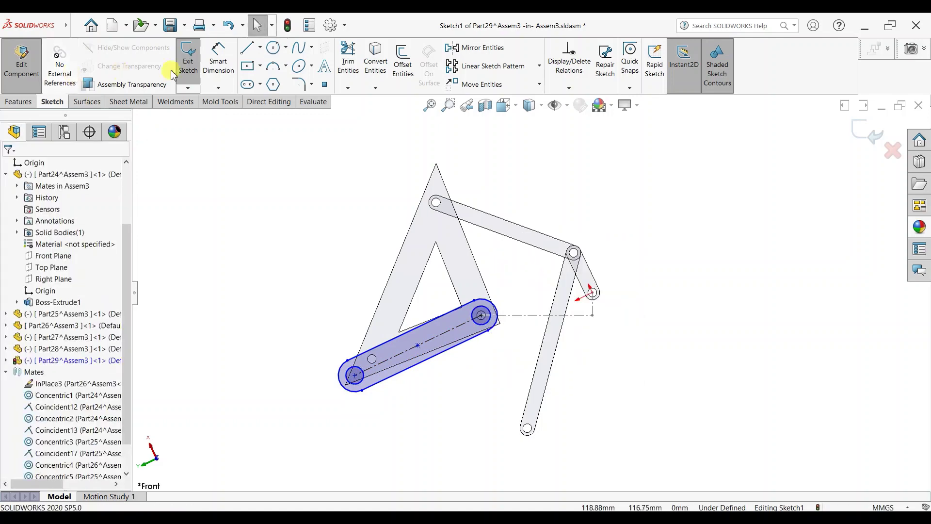
Dimension the slot length to 39.3 mm.
click(218, 60)
click(385, 309)
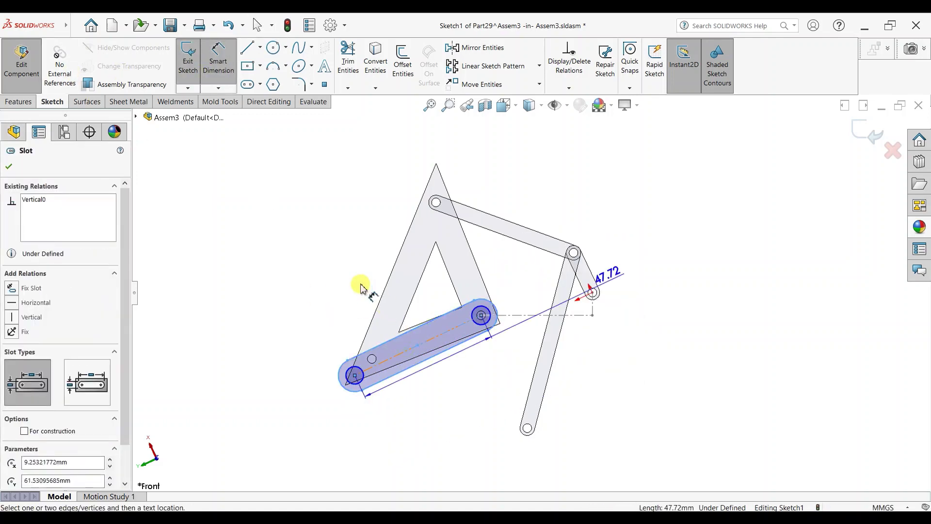
click(362, 288)
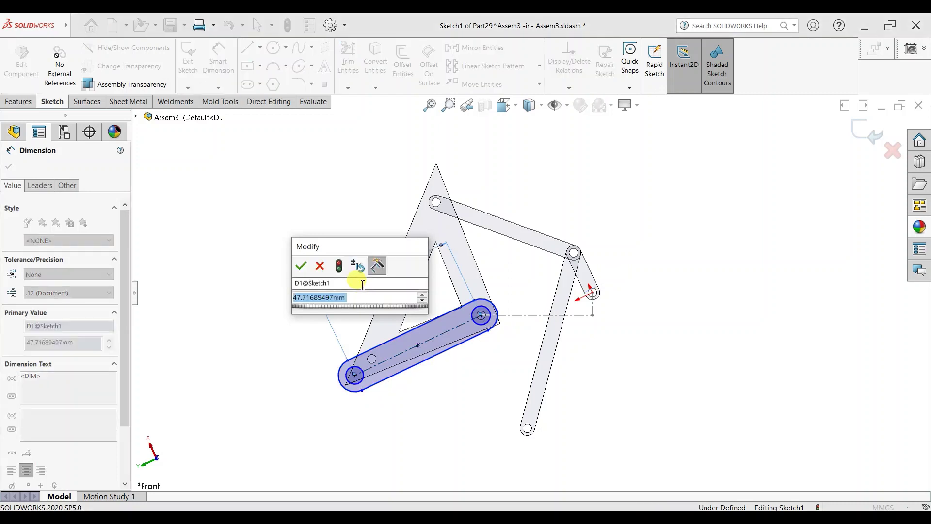
text(39.3)
key(Return)
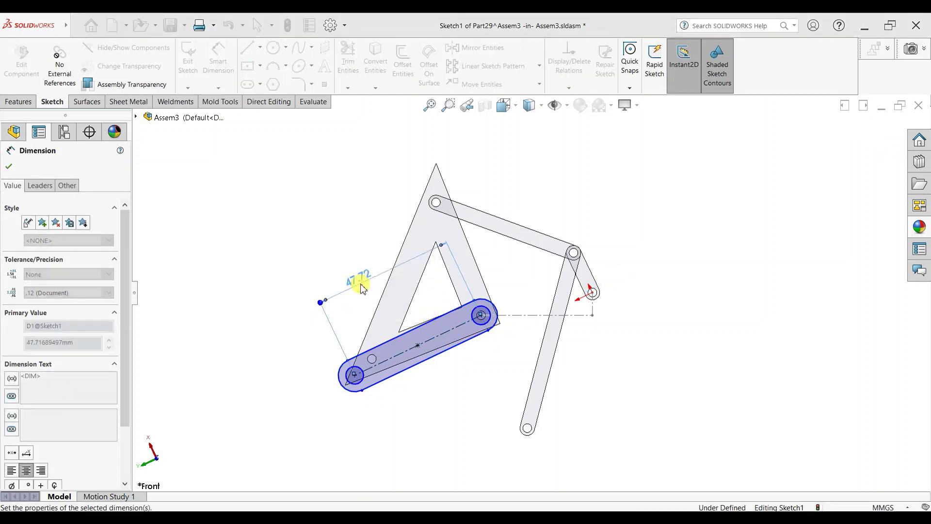
Give one end hole a 3 mm diameter and make both end circles equal.
click(372, 387)
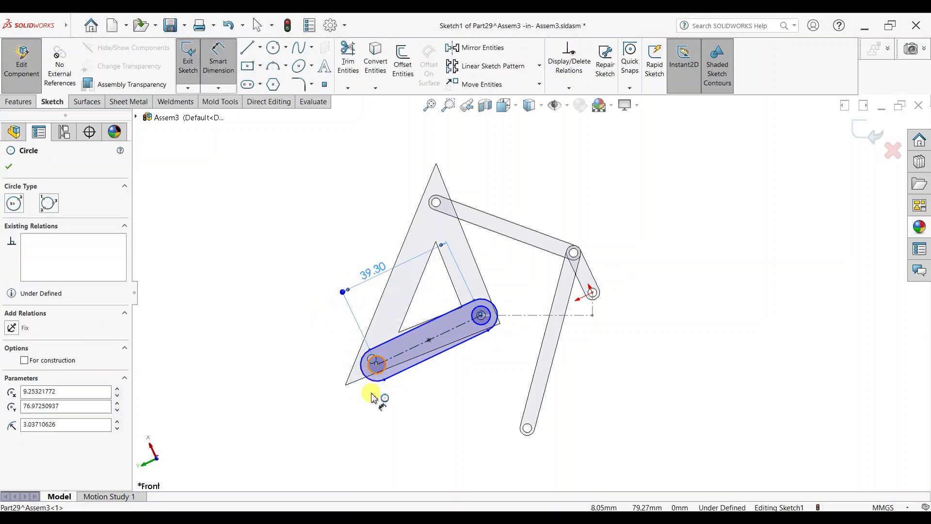
click(372, 397)
text(3mm)
key(Return)
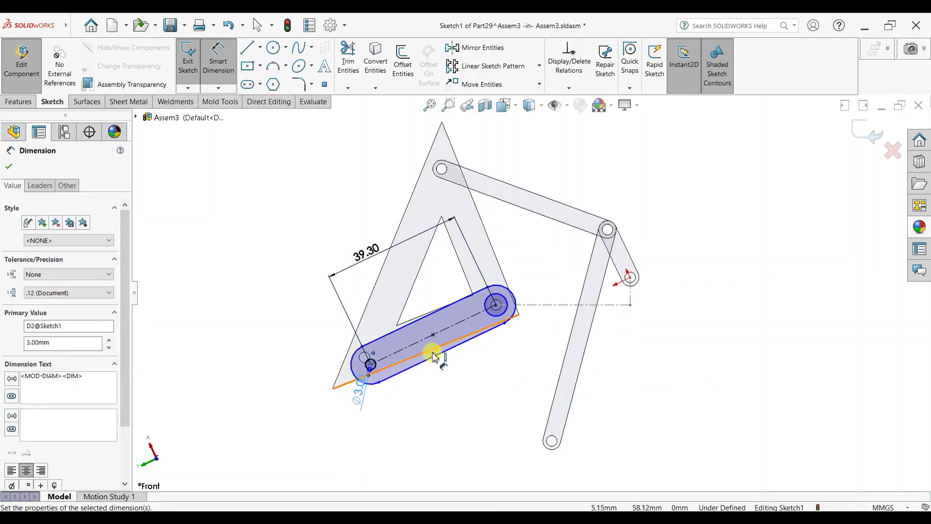
key(Escape)
click(498, 320)
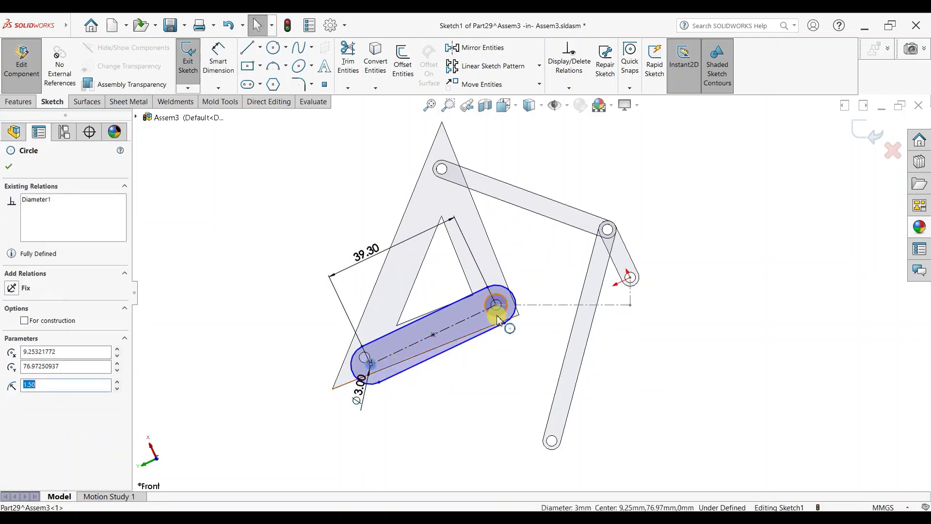
click(9, 166)
Dimension the slot's end arc to a 2.5 mm radius.
click(219, 61)
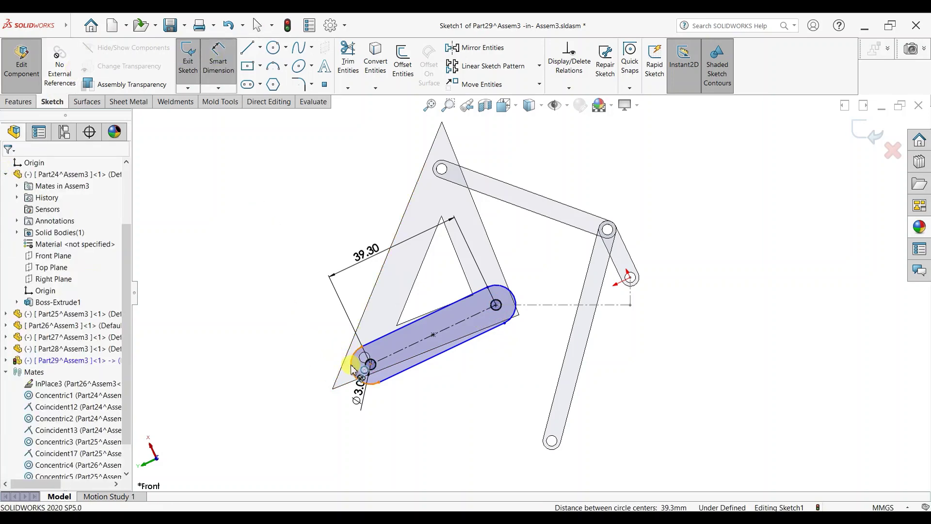
click(290, 355)
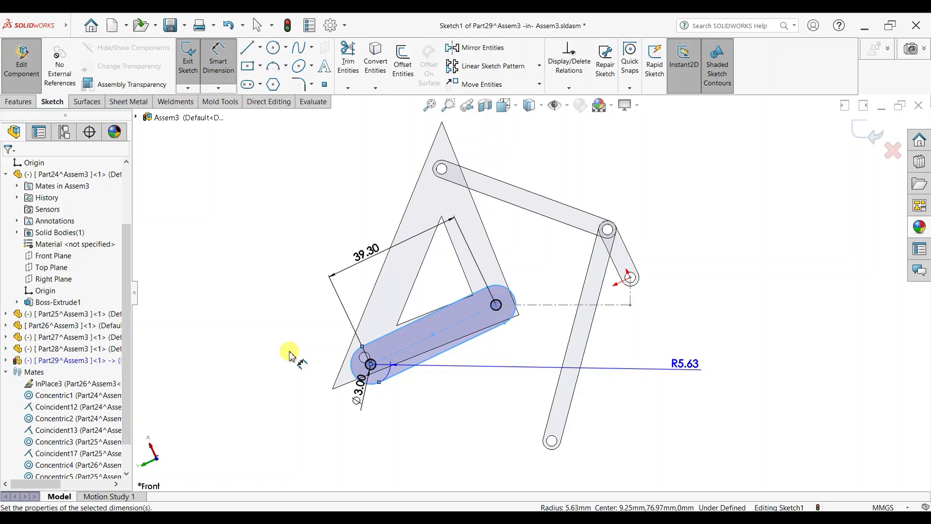
click(290, 356)
text(2.5)
key(Return)
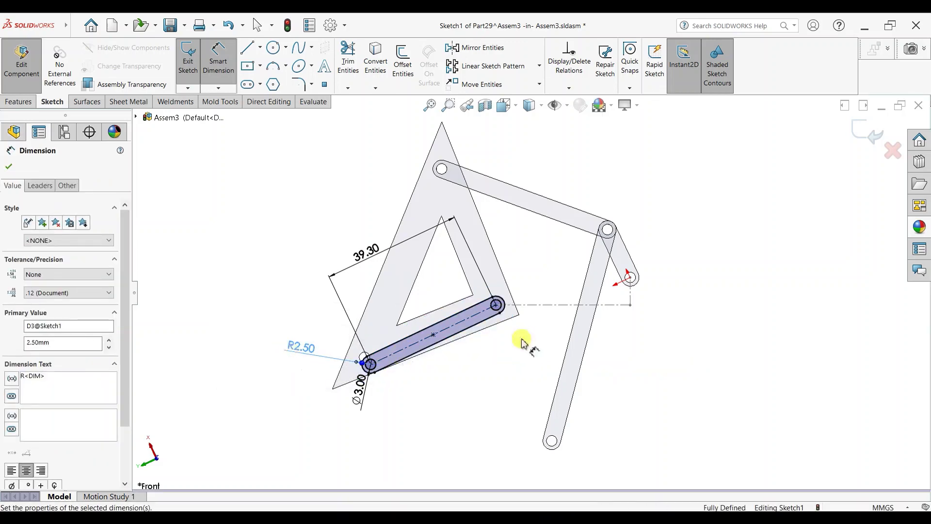
scroll(523, 343, down, 2)
click(8, 168)
Extrude the slot sketch 2 mm into a solid bar.
click(18, 101)
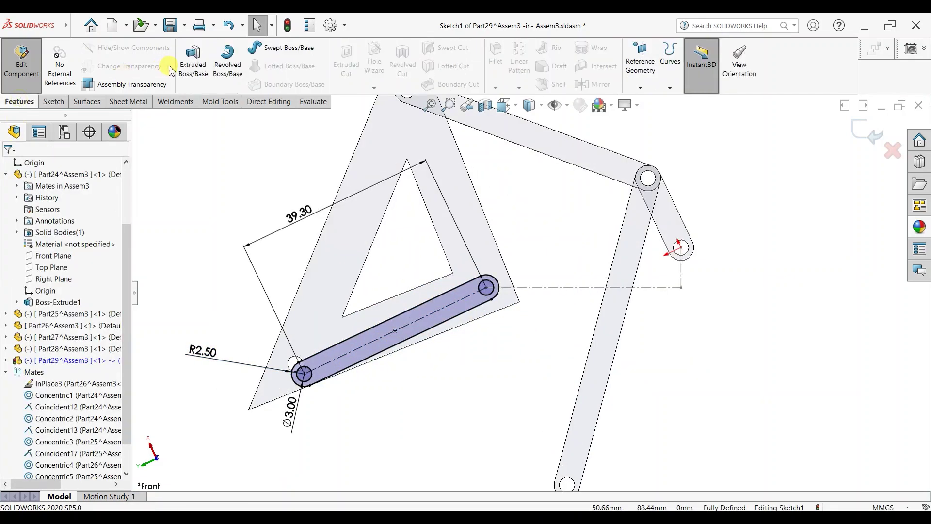
click(181, 74)
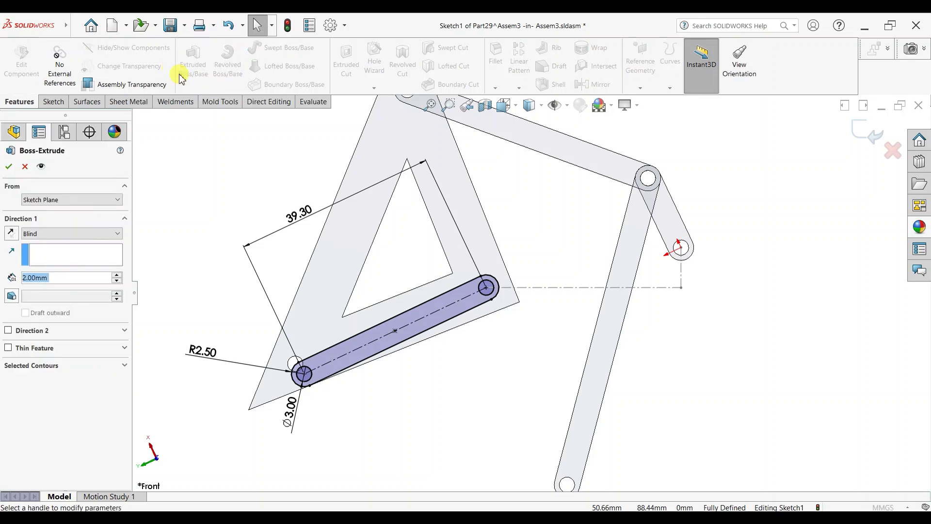
key(Return)
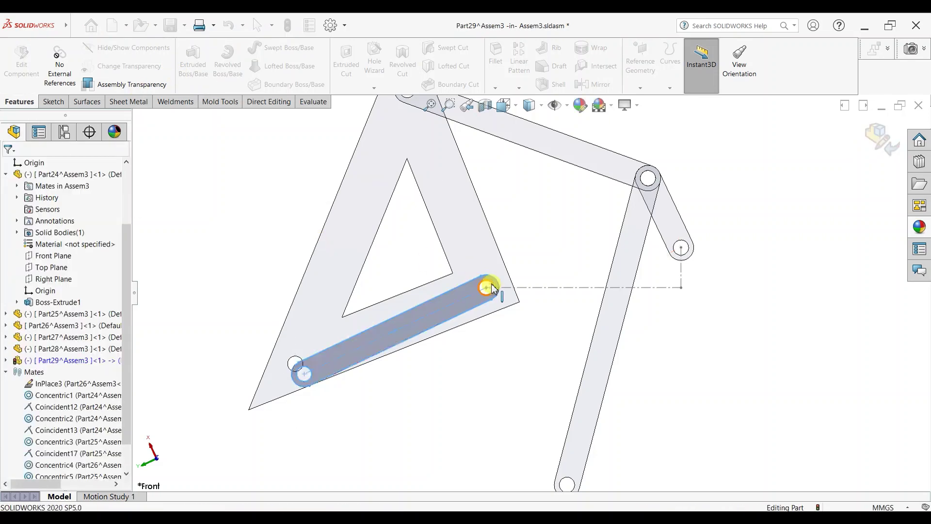
Apply green high gloss plastic to the bar and return to the assembly.
click(928, 232)
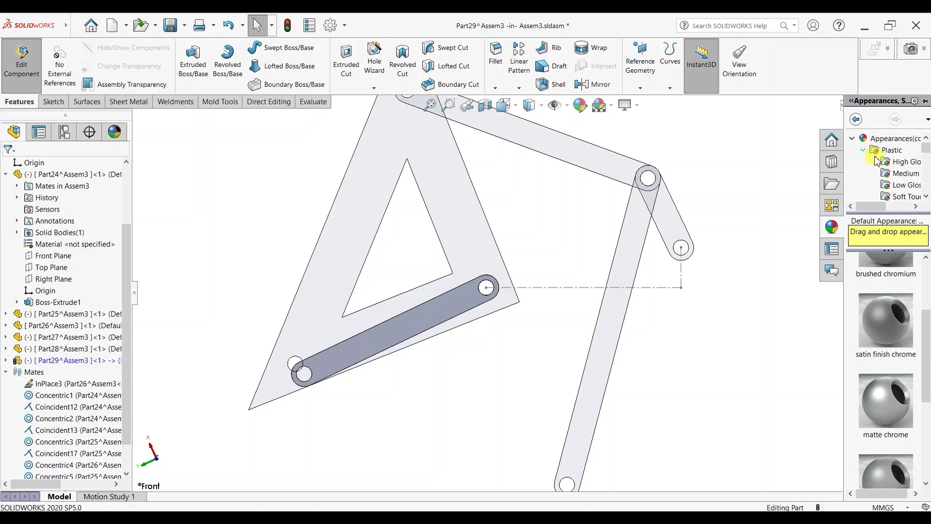
click(901, 162)
mouse_move(885, 320)
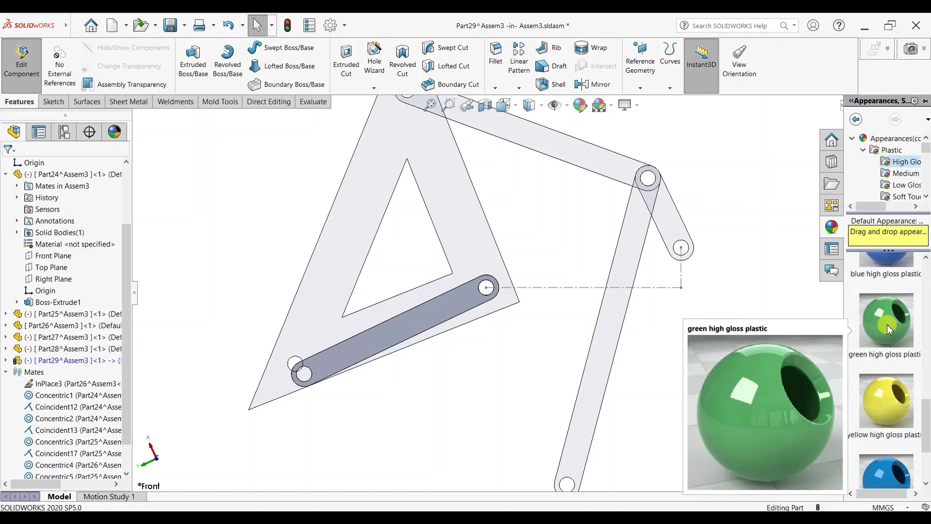
drag(889, 318, 463, 310)
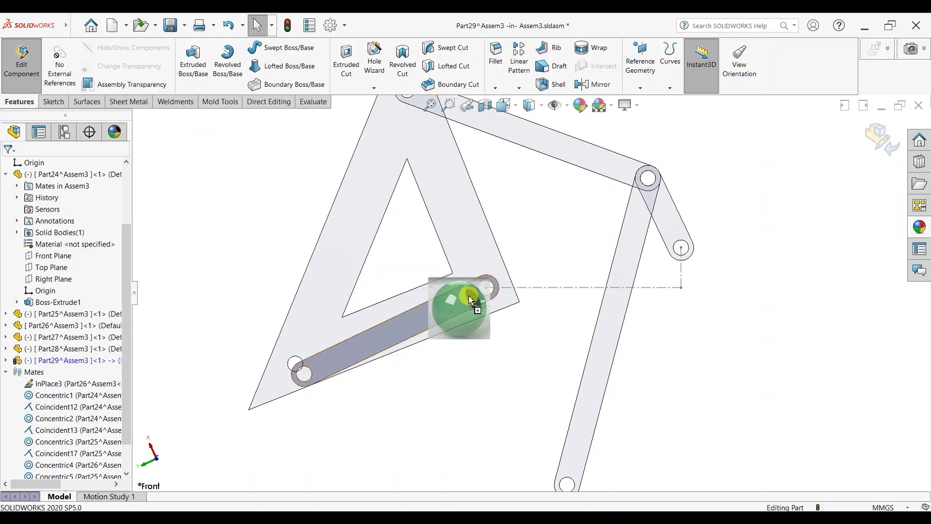
click(477, 299)
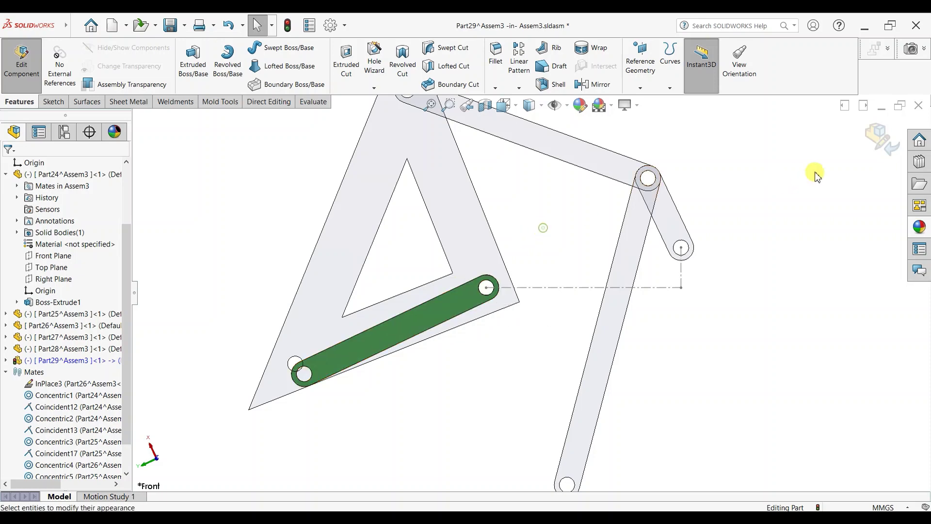
click(875, 141)
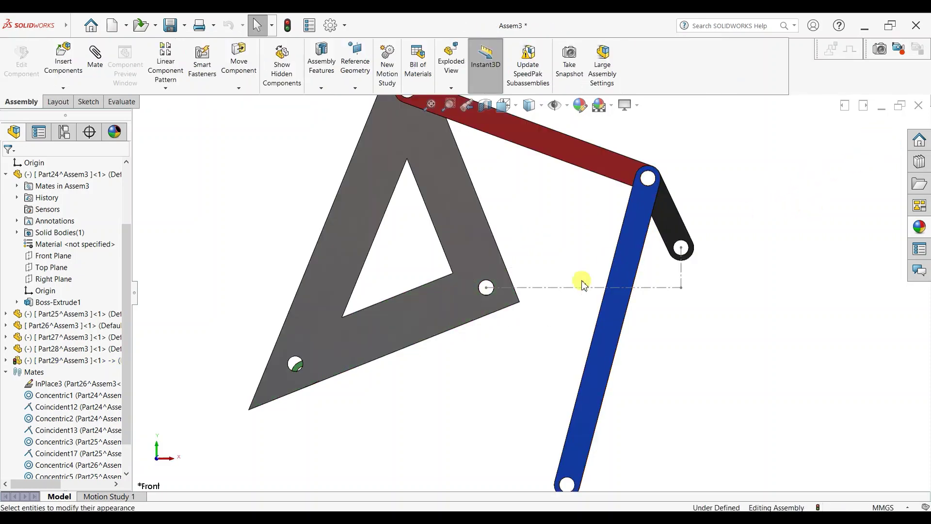
Delete the InPlace6 mate, accepting the confirmation and reference warning.
mouse_move(583, 285)
middle_down()
mouse_move(505, 329)
mouse_move(505, 358)
mouse_move(439, 406)
middle_up()
scroll(121, 369, down, 1)
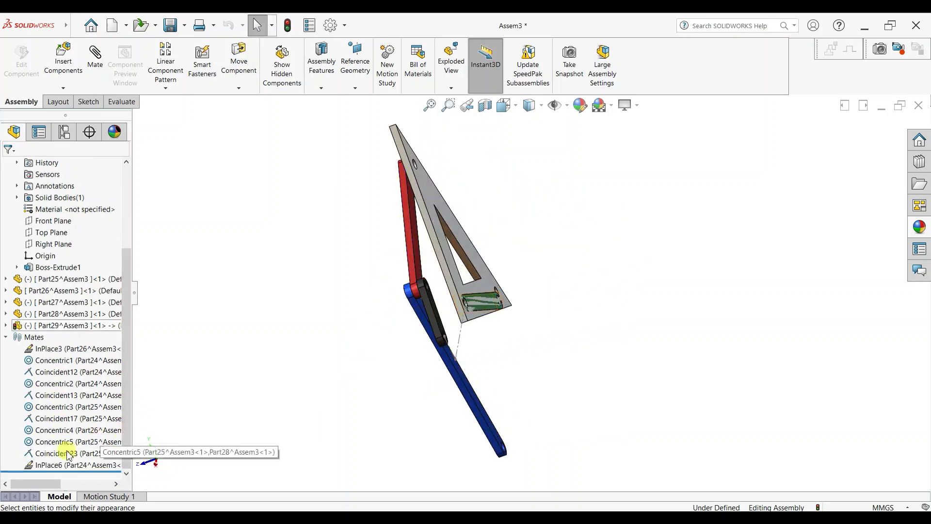
click(68, 464)
right_click(67, 465)
click(80, 379)
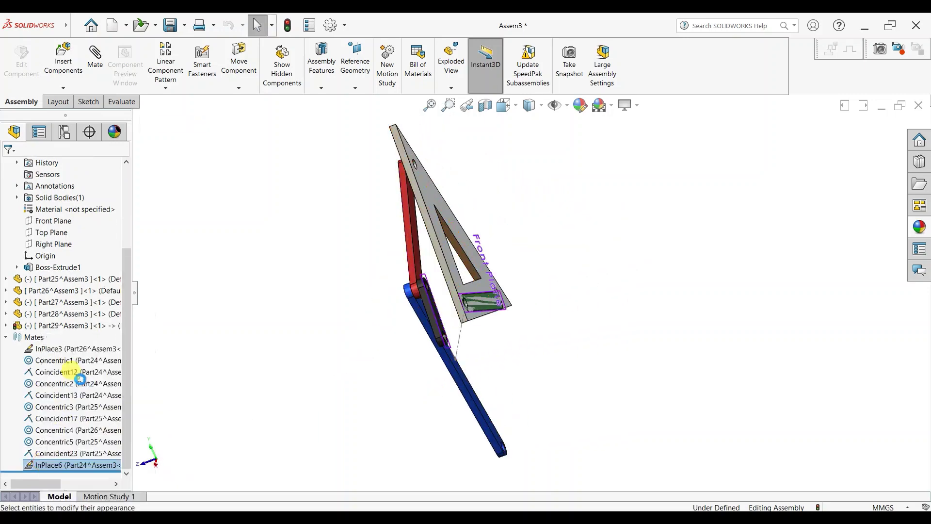
click(535, 208)
click(498, 293)
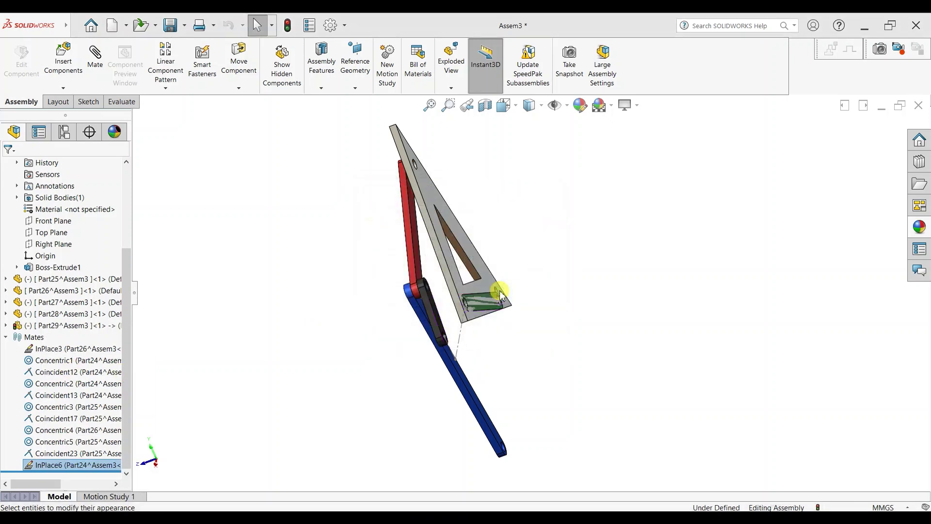
Move the freed green bar below the triangle and rotate back toward the front view.
drag(490, 321, 505, 360)
click(593, 317)
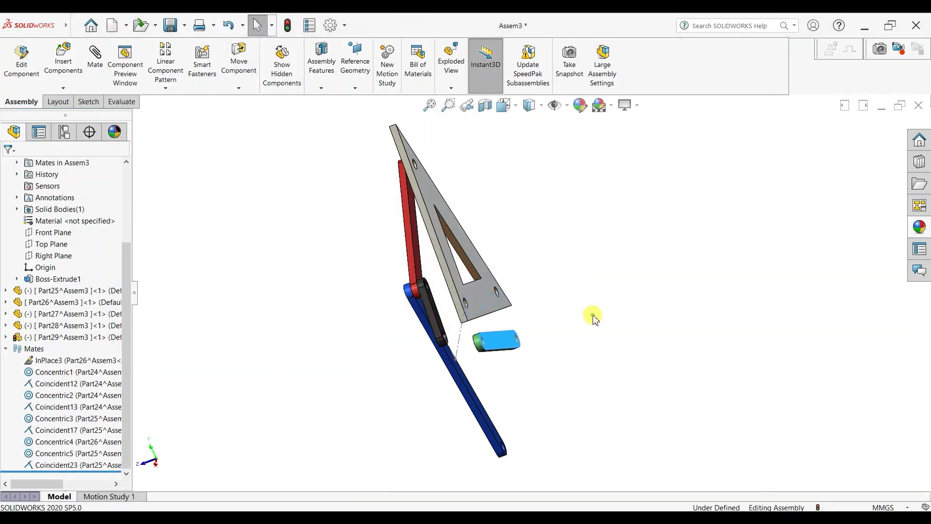
middle_drag(594, 318, 589, 257)
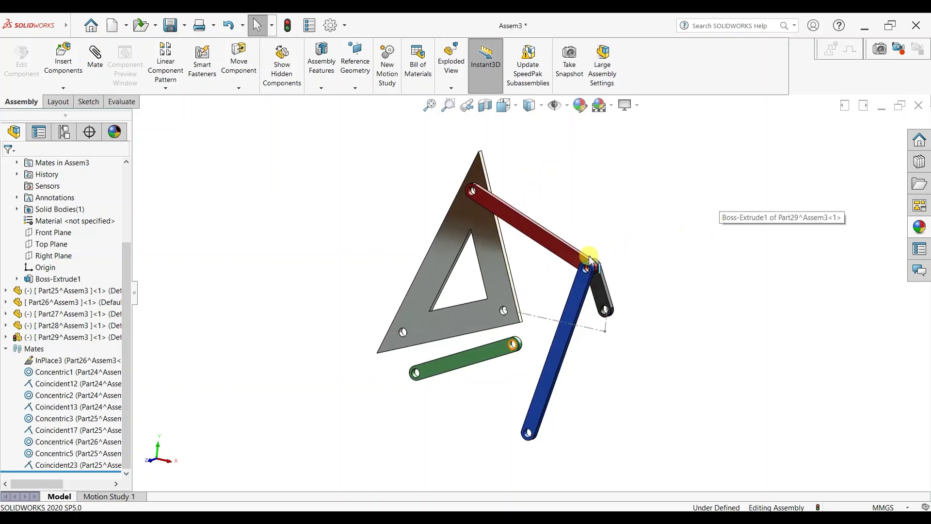
scroll(589, 257, down, 1)
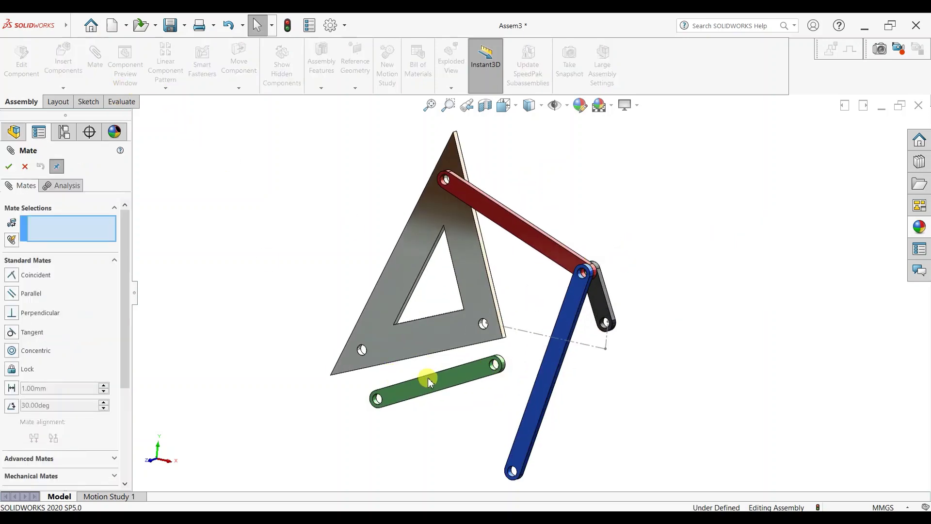
Mate the green link's end hole concentric with the plate's right-hand hole.
scroll(467, 359, down, 5)
click(498, 279)
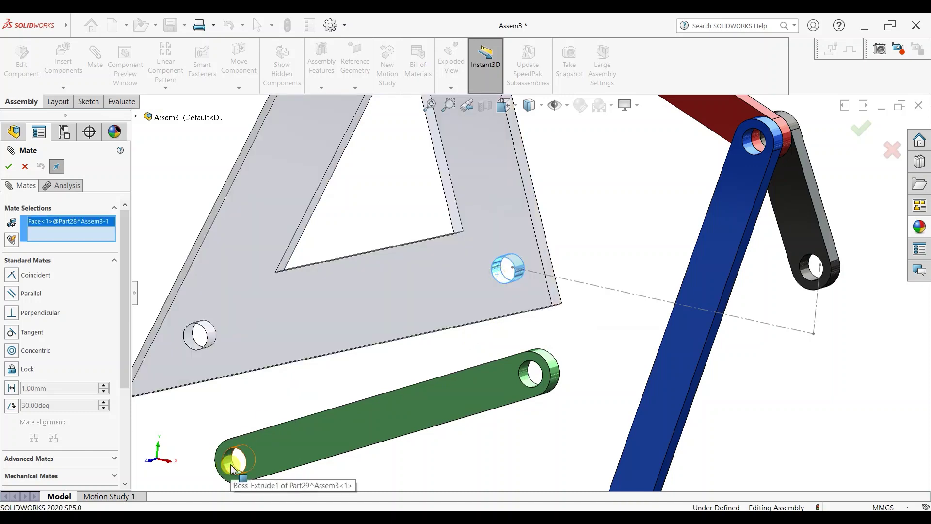
click(229, 462)
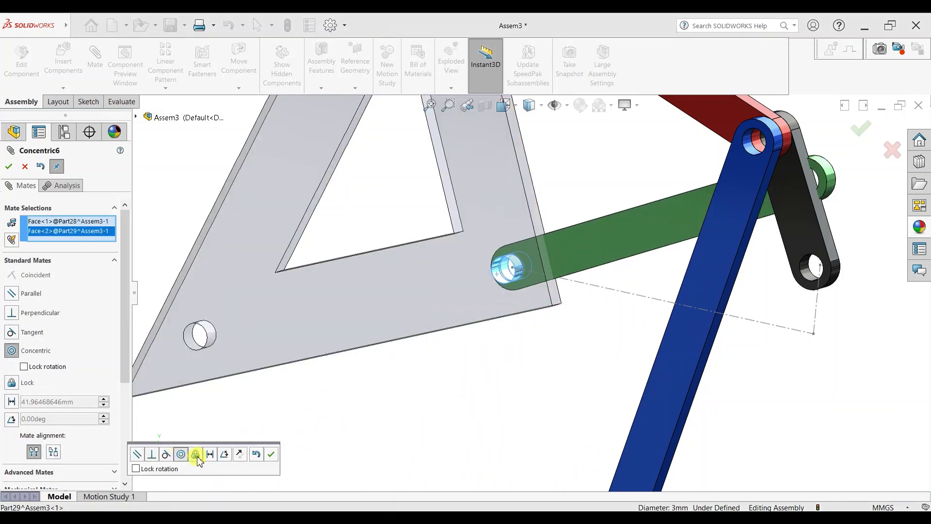
click(271, 457)
Mate the green link's free-end hole concentric with the blue link's lower hole.
scroll(779, 235, up, 3)
scroll(721, 234, down, 3)
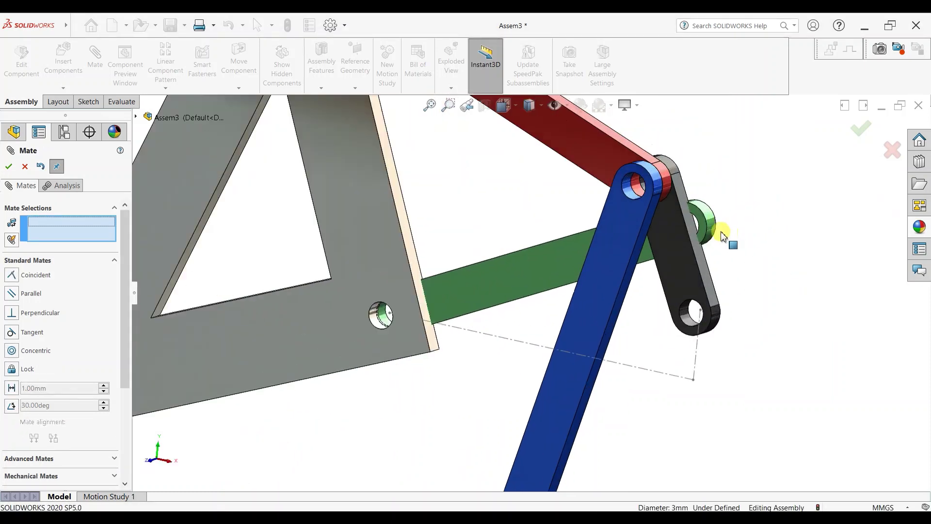
mouse_move(712, 290)
mouse_down()
mouse_move(680, 430)
mouse_move(650, 395)
mouse_up()
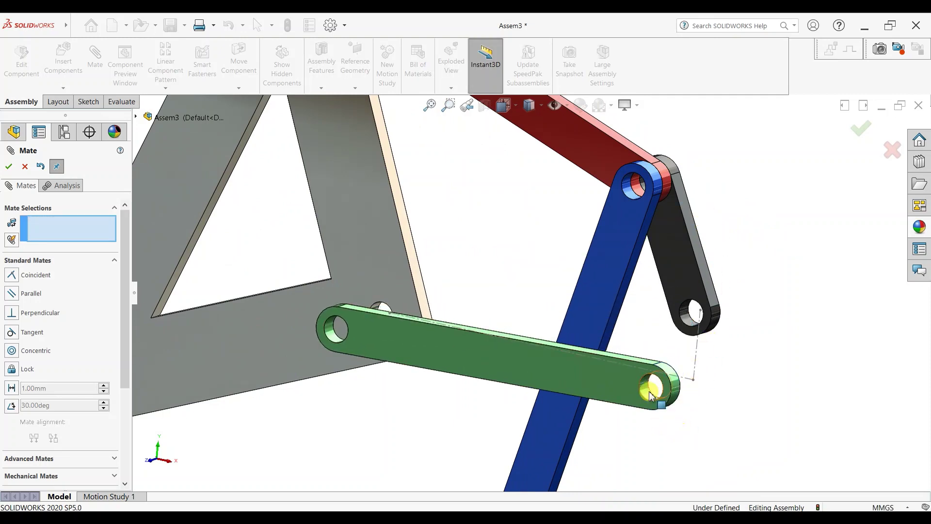
click(650, 395)
scroll(588, 413, up, 3)
scroll(491, 444, down, 4)
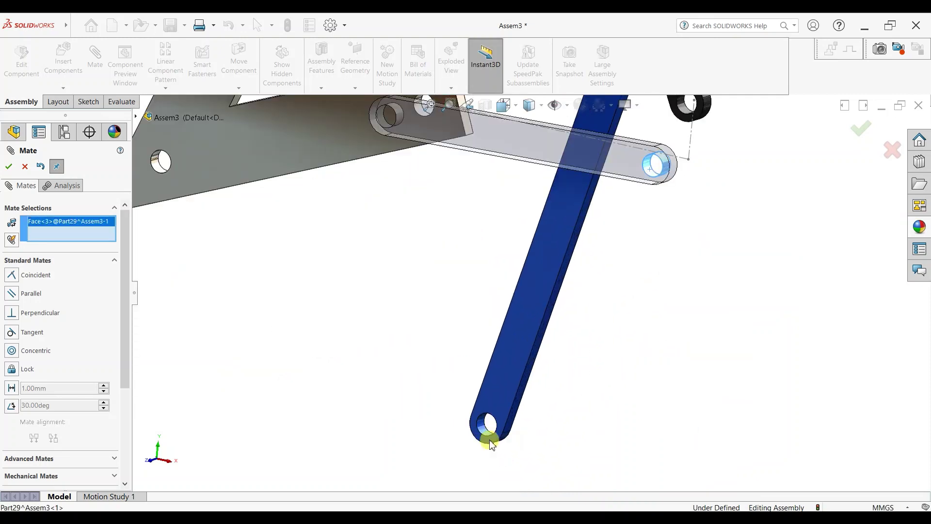
click(486, 438)
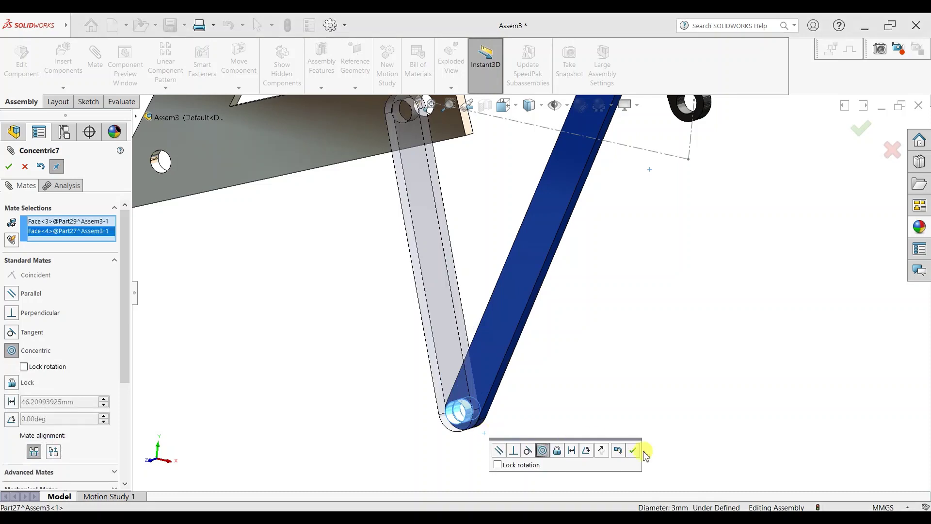
click(634, 451)
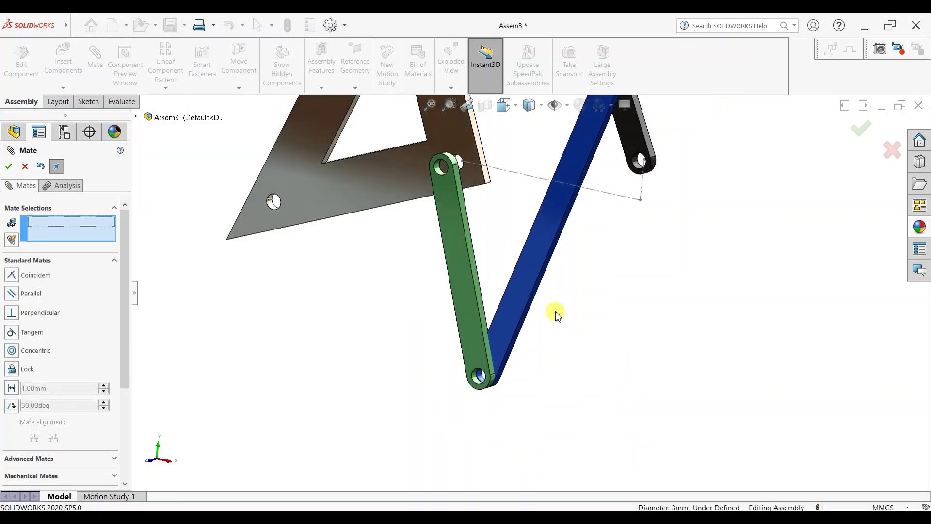
Mate the green and blue link faces flush with a coincident mate.
mouse_move(550, 337)
middle_down()
mouse_move(474, 336)
mouse_move(492, 331)
middle_up()
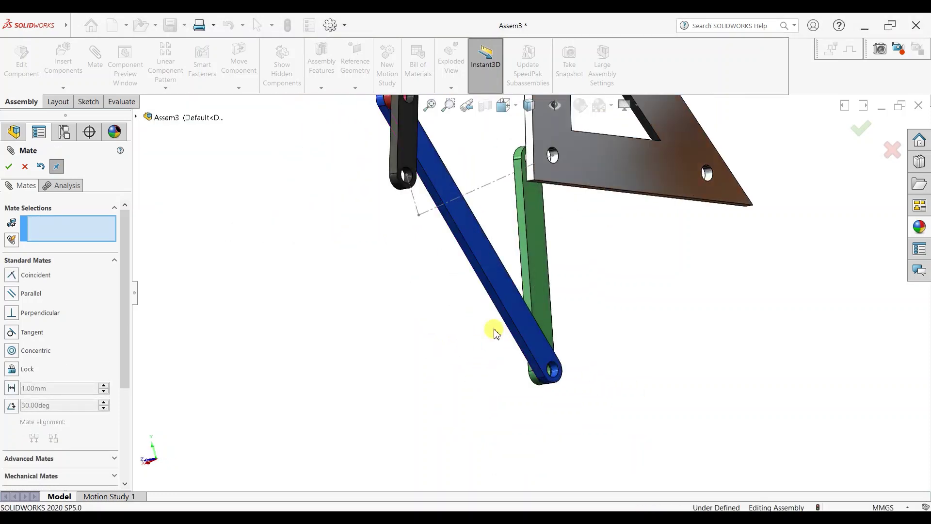
click(550, 308)
middle_drag(553, 308, 615, 309)
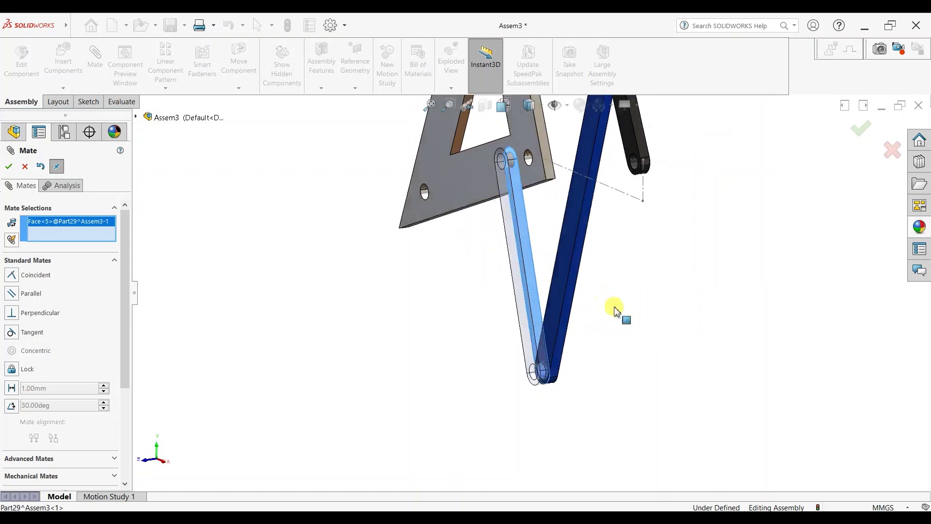
click(556, 306)
click(690, 319)
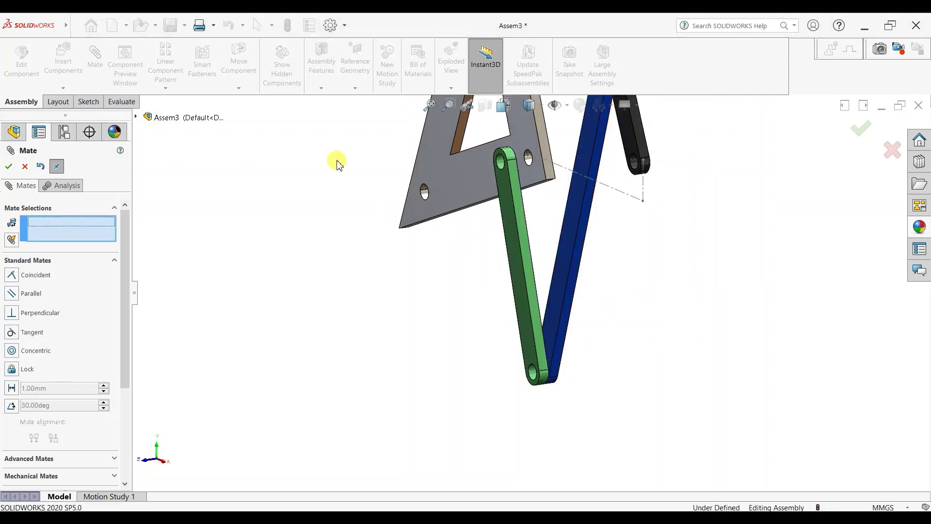
click(24, 167)
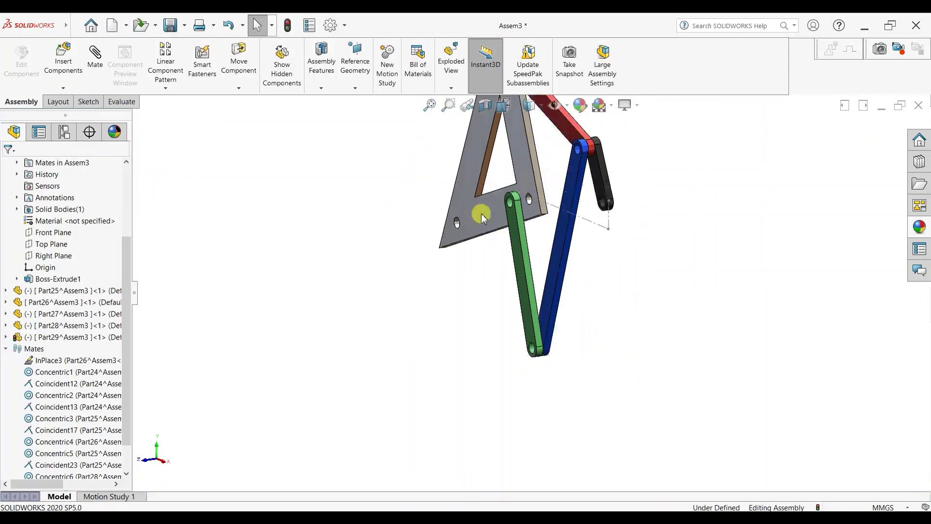
View the linkage from the front and drag the triangle plate to check all links move together.
key(space)
click(297, 332)
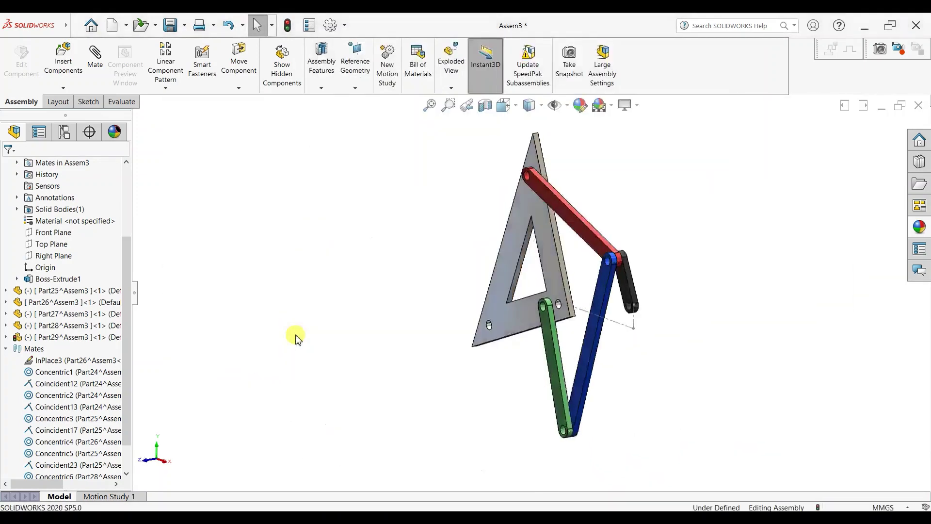
middle_drag(584, 306, 531, 308)
key(space)
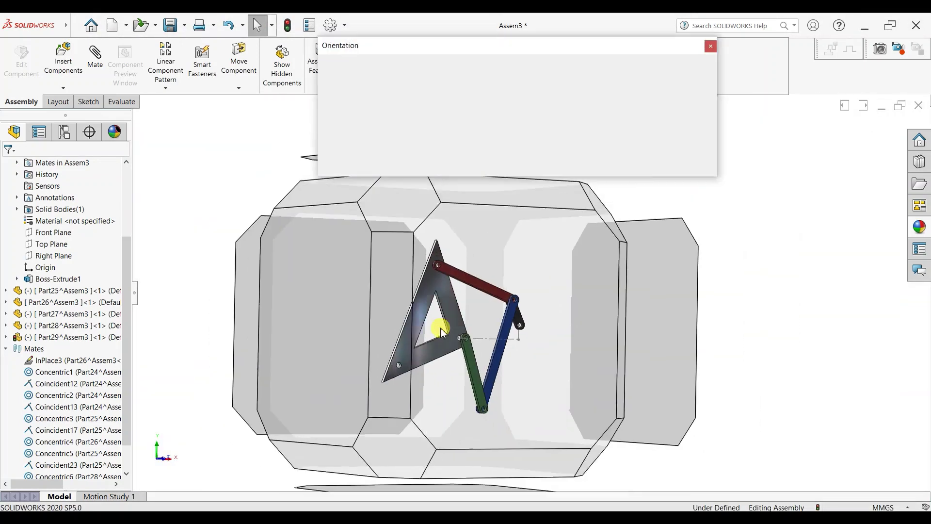
click(440, 330)
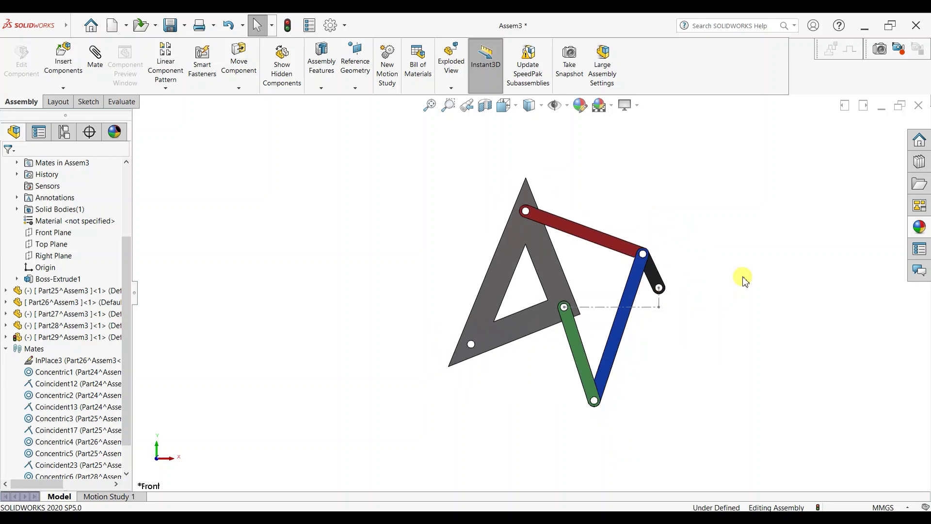
mouse_move(424, 341)
mouse_down()
mouse_move(353, 254)
mouse_move(285, 333)
mouse_move(394, 401)
mouse_move(376, 353)
mouse_move(326, 287)
mouse_move(341, 237)
mouse_move(328, 257)
mouse_move(324, 327)
mouse_move(343, 348)
mouse_up()
click(673, 199)
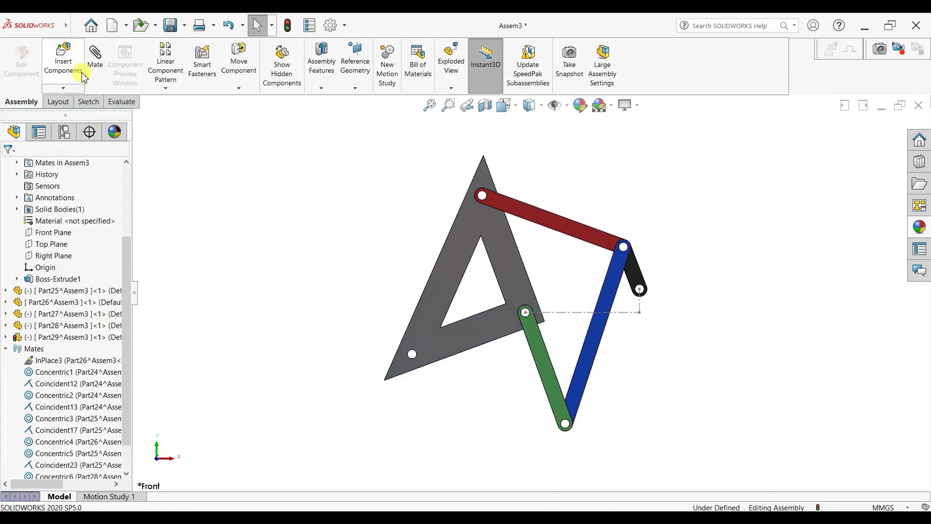
Create new part Part30 on the front plane and sketch a slot.
click(64, 88)
click(68, 113)
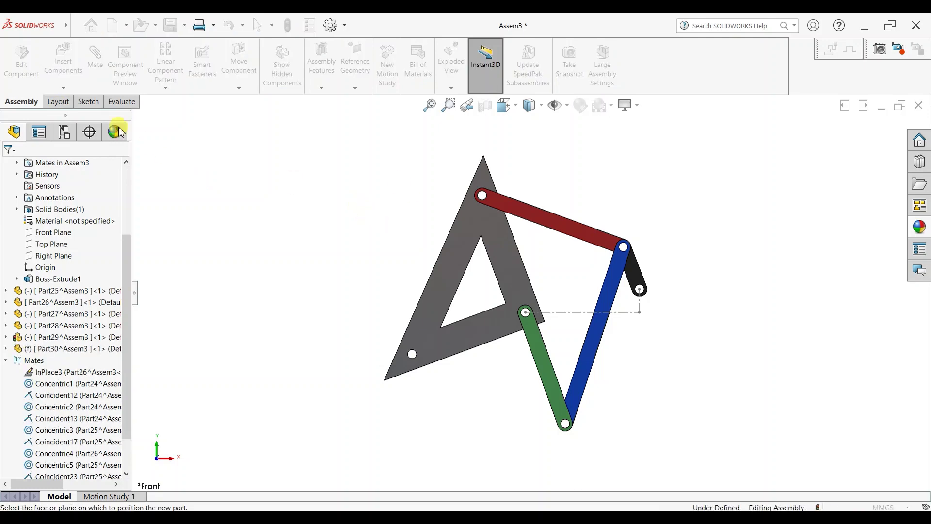
click(52, 234)
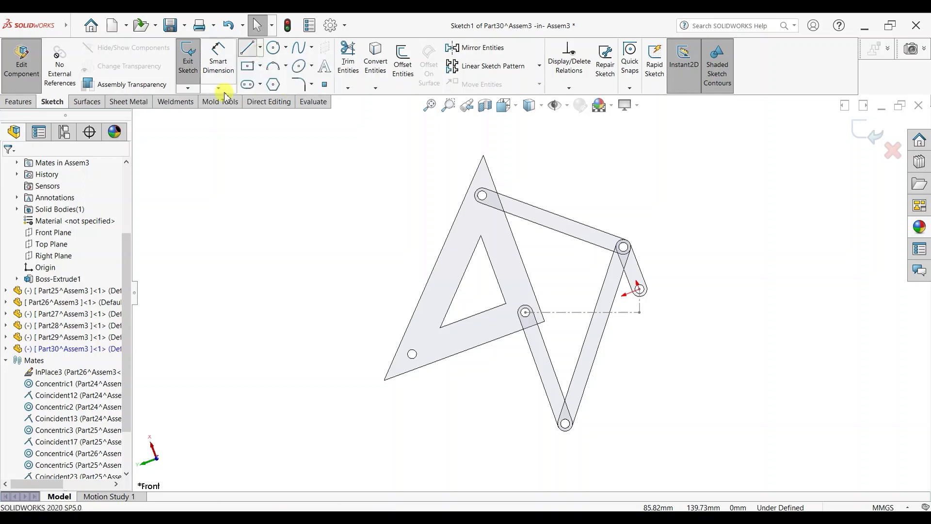
click(247, 84)
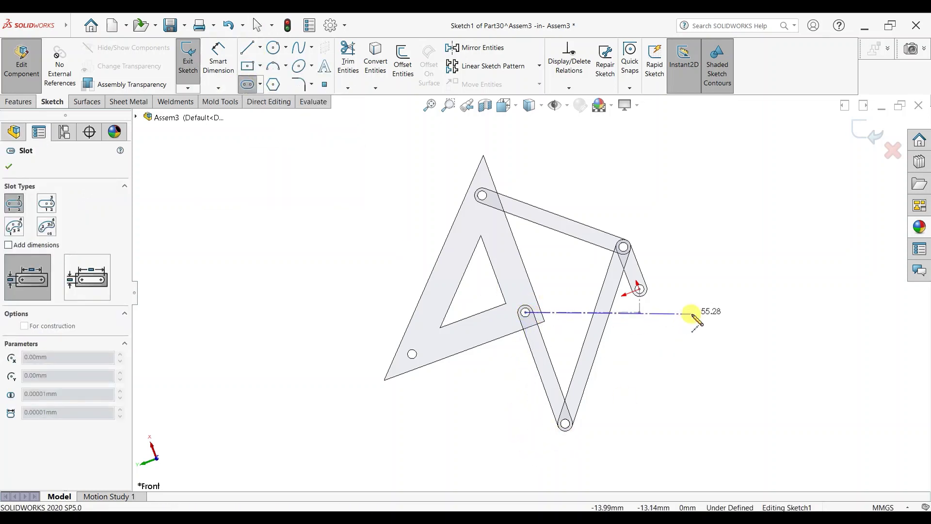
click(696, 342)
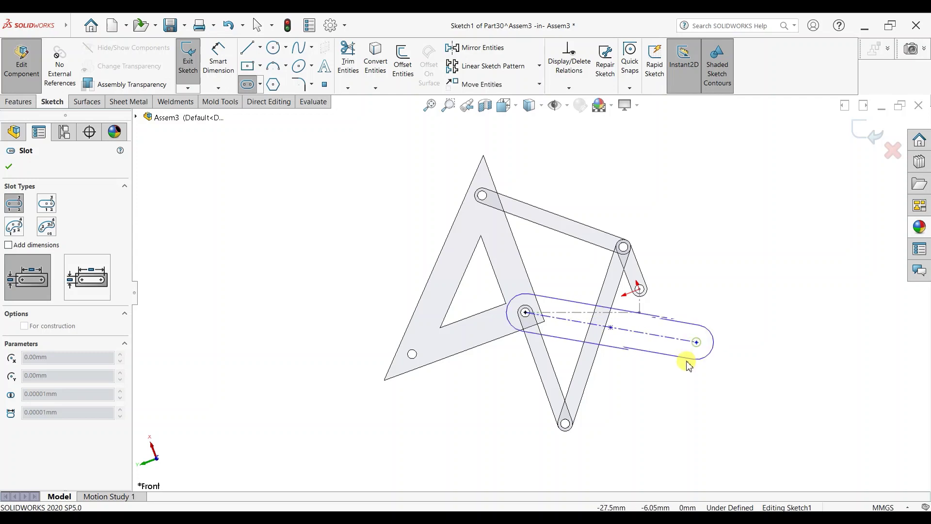
click(693, 361)
key(Escape)
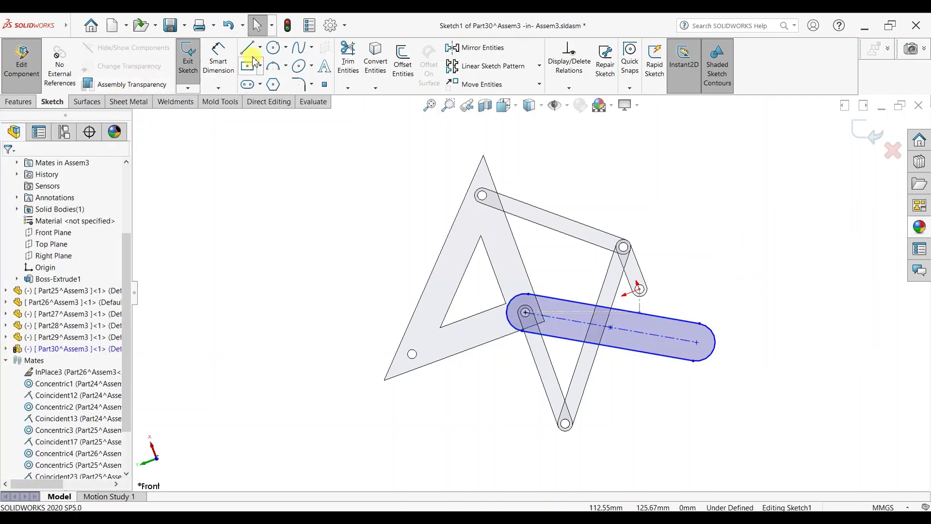
Draw hole circles at both slot ends and make them equal.
click(525, 313)
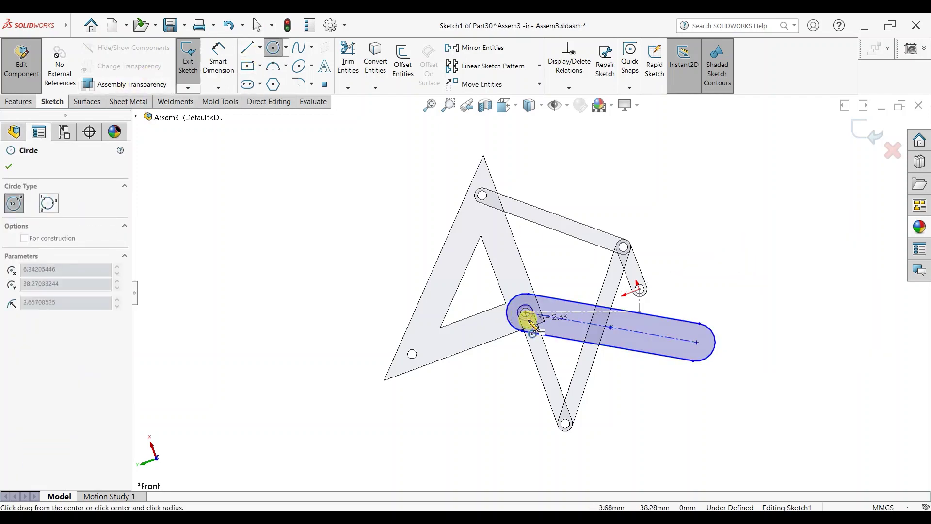
click(531, 331)
click(696, 343)
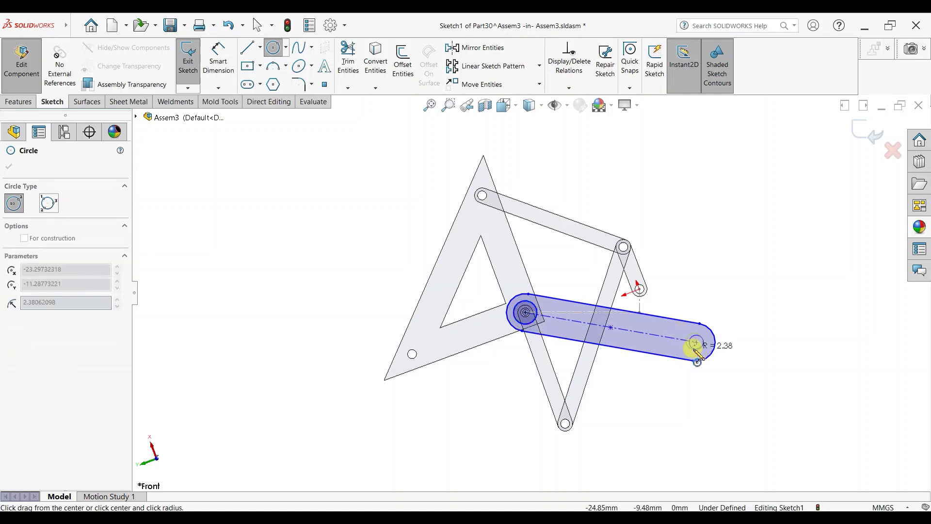
key(Escape)
scroll(616, 337, down, 1)
scroll(598, 333, down, 2)
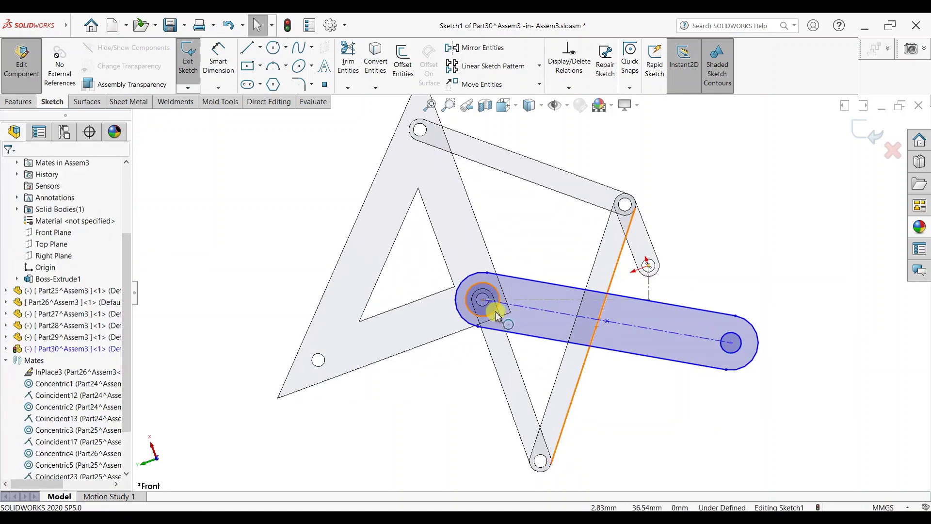
click(496, 314)
ctrl+click(721, 345)
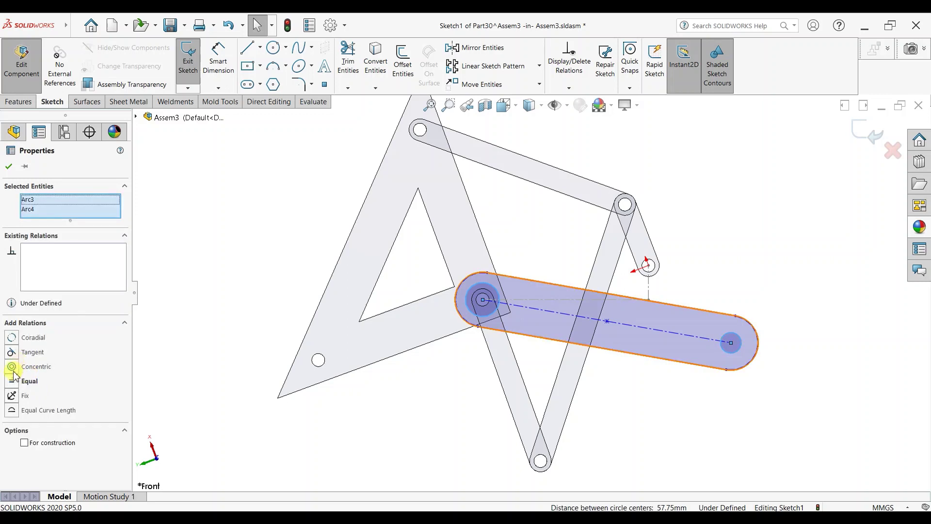
click(9, 168)
Dimension the slot length, entering 55, then drag the right end in to shorten it.
click(218, 62)
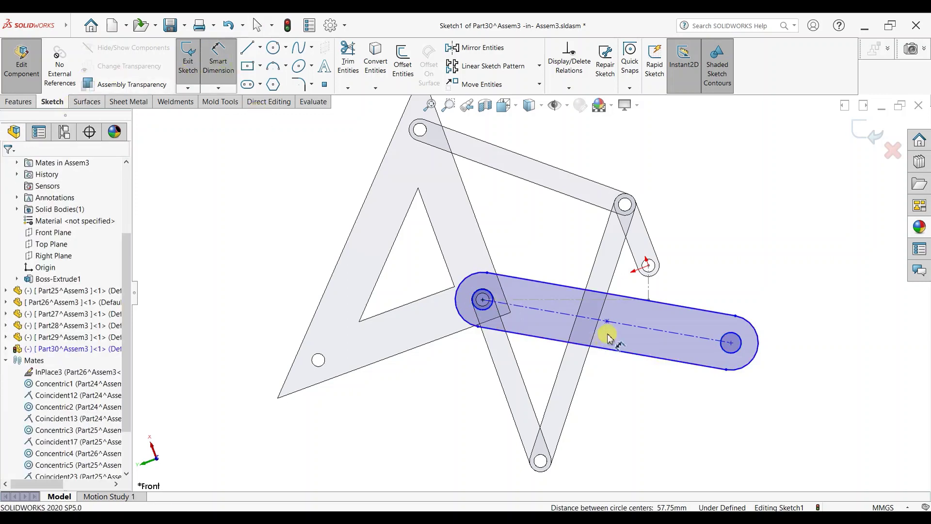
click(618, 324)
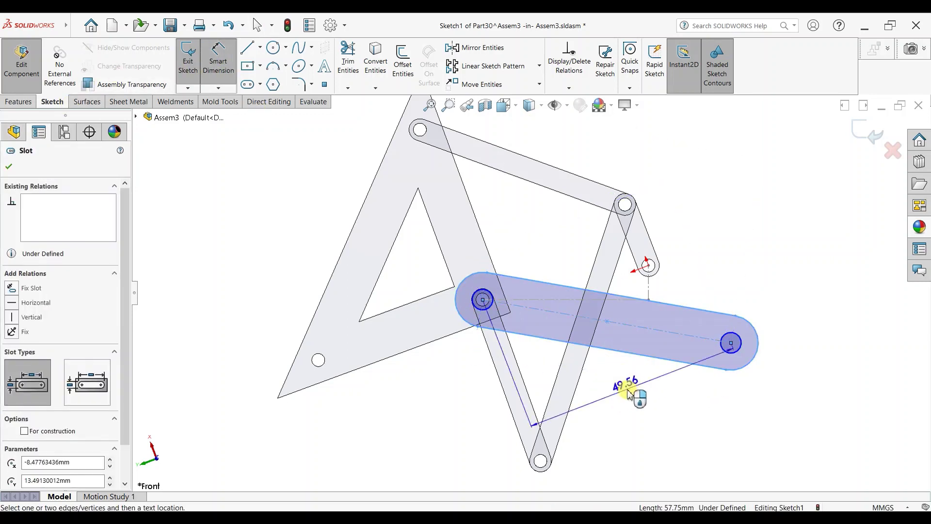
click(635, 376)
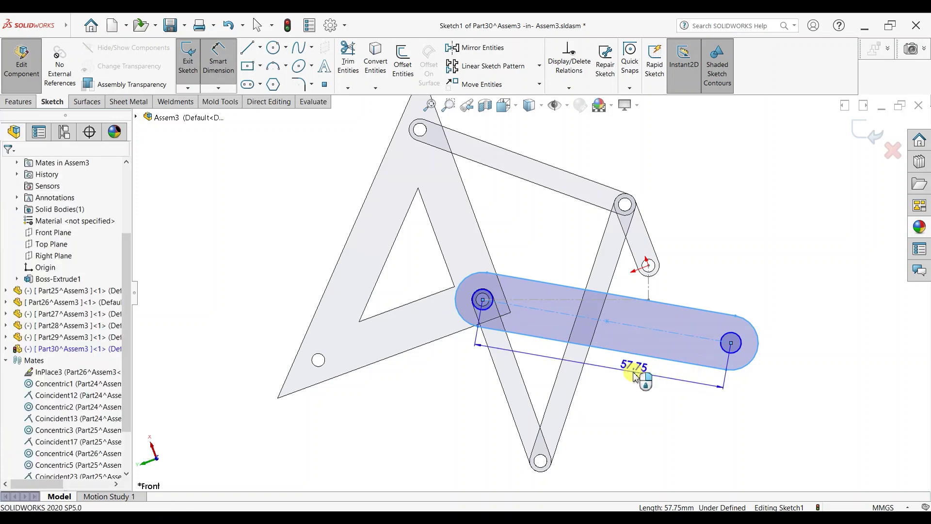
text(355)
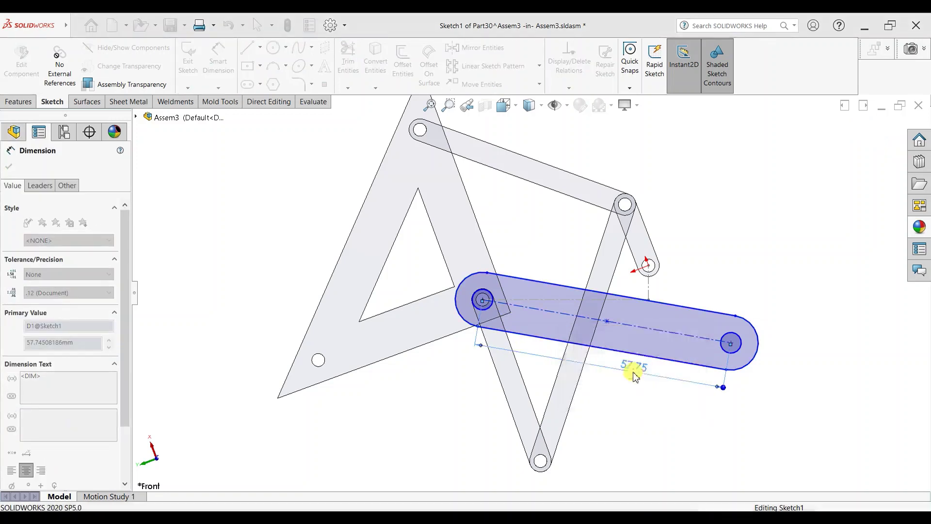
drag(758, 343, 677, 342)
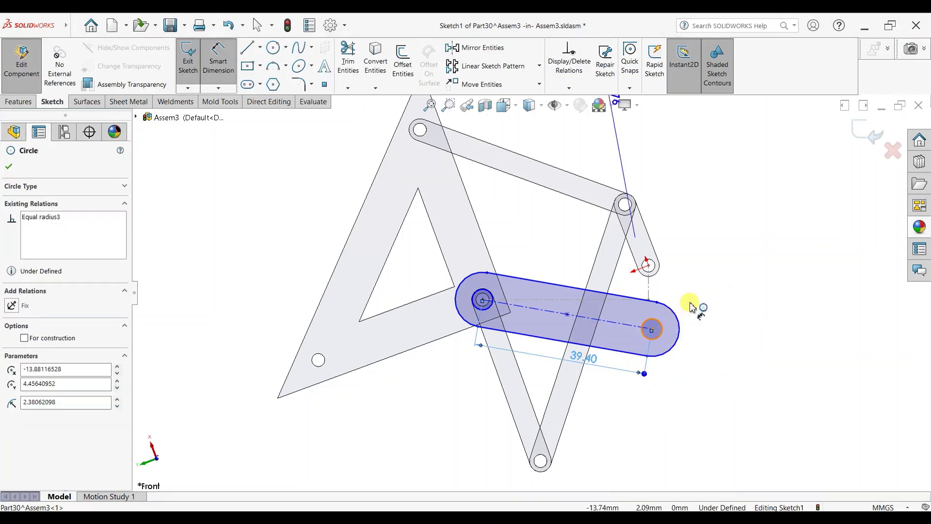
Set the end hole to Ø3 mm and the slot end radius to R2.5, then exit the sketch.
click(660, 324)
click(697, 304)
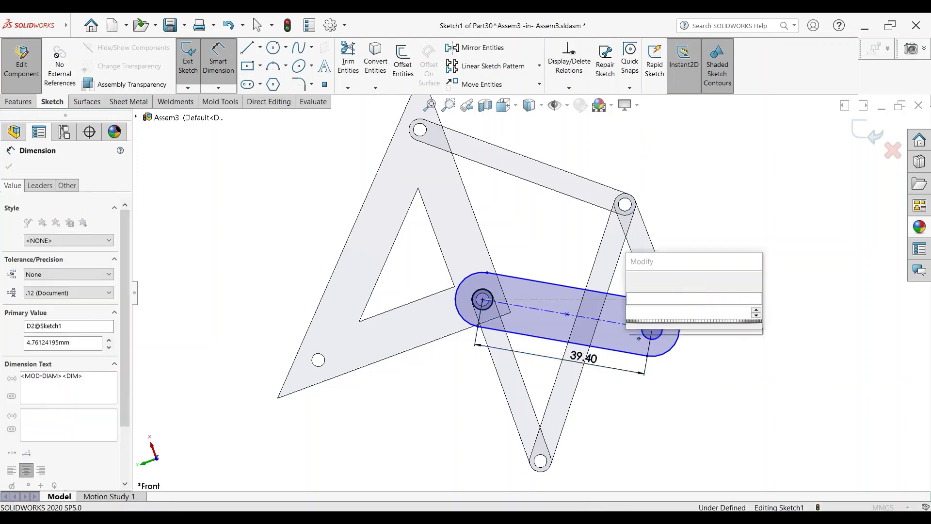
text(3)
key(Return)
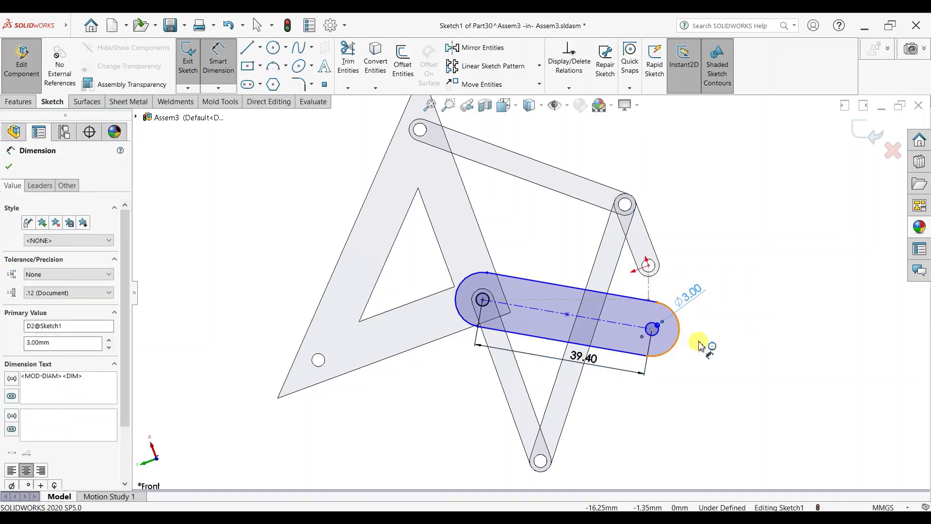
click(699, 346)
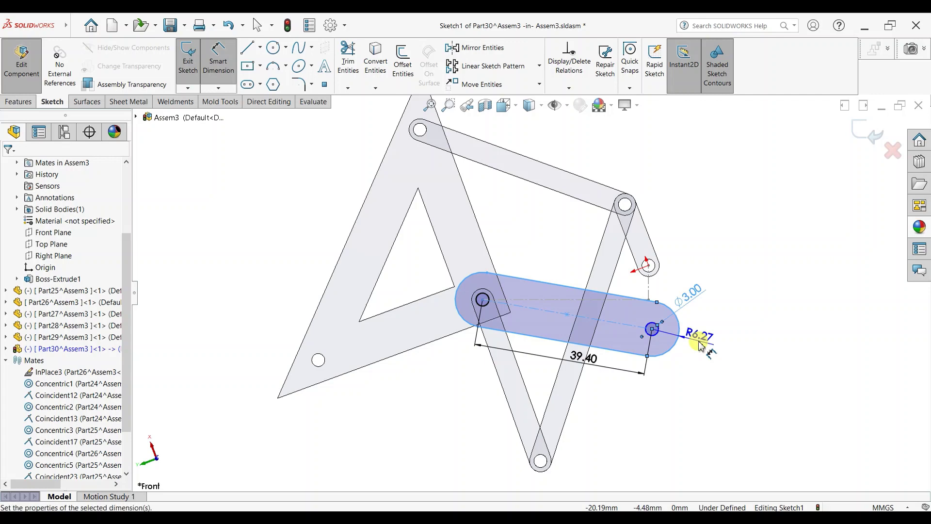
click(699, 345)
text(2.5)
key(Return)
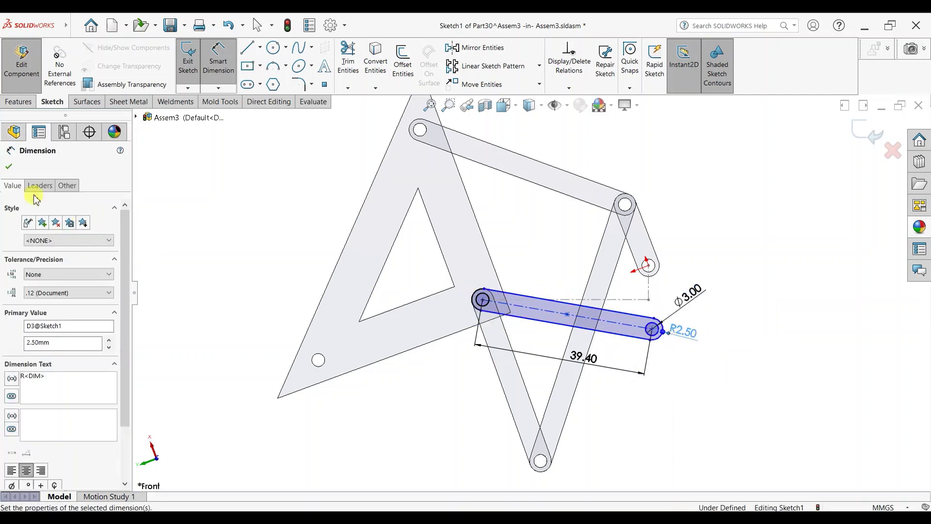
click(9, 166)
key(Escape)
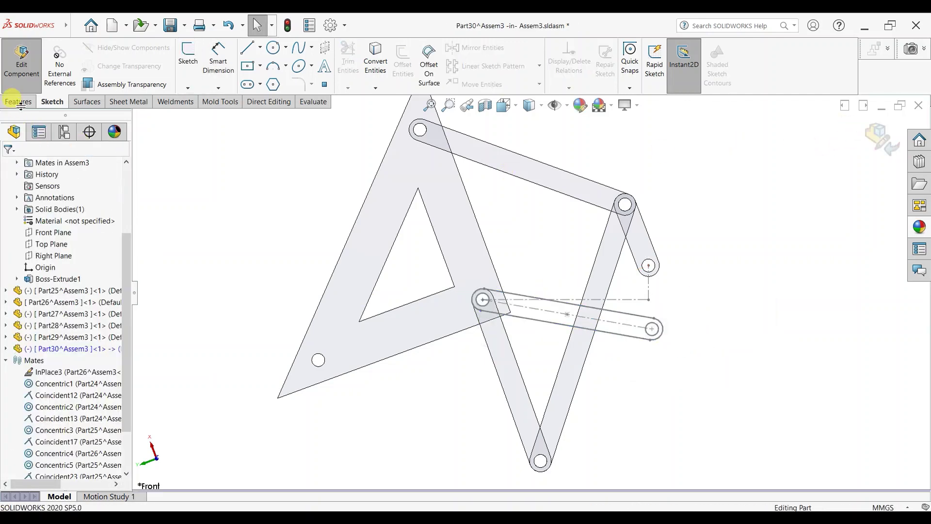
Extrude Part30's Sketch1 2 mm into a solid link.
click(192, 102)
click(20, 103)
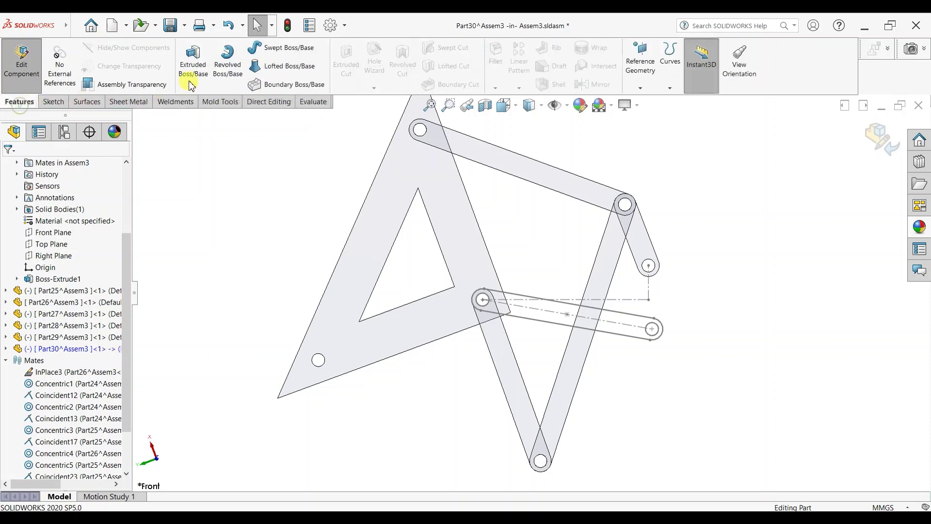
click(193, 60)
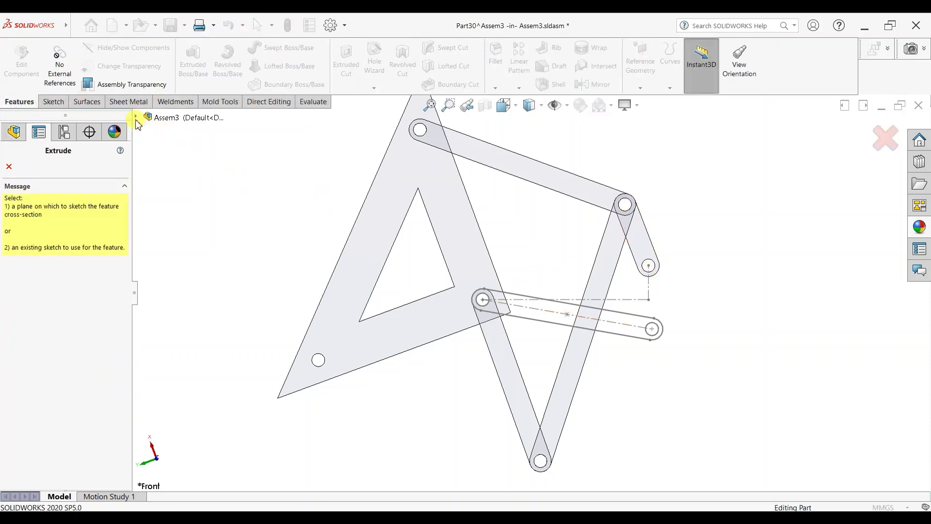
click(136, 117)
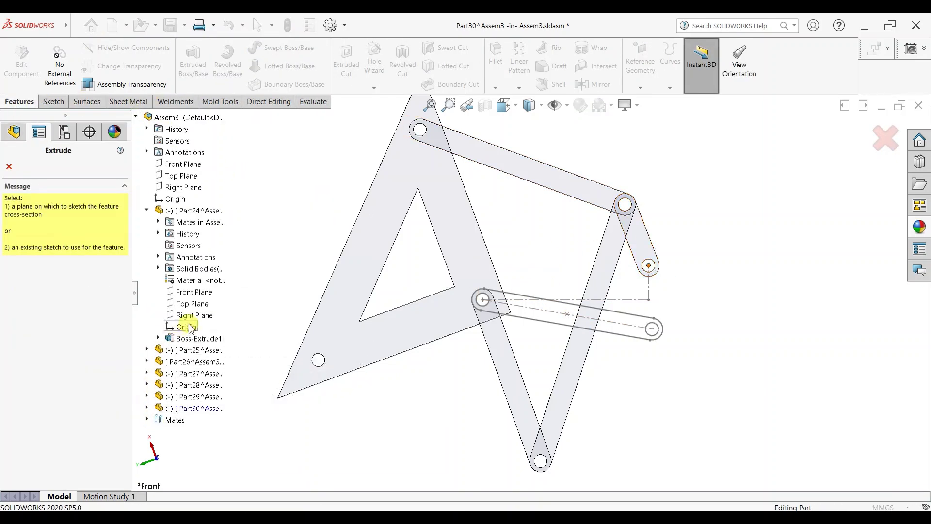
click(147, 408)
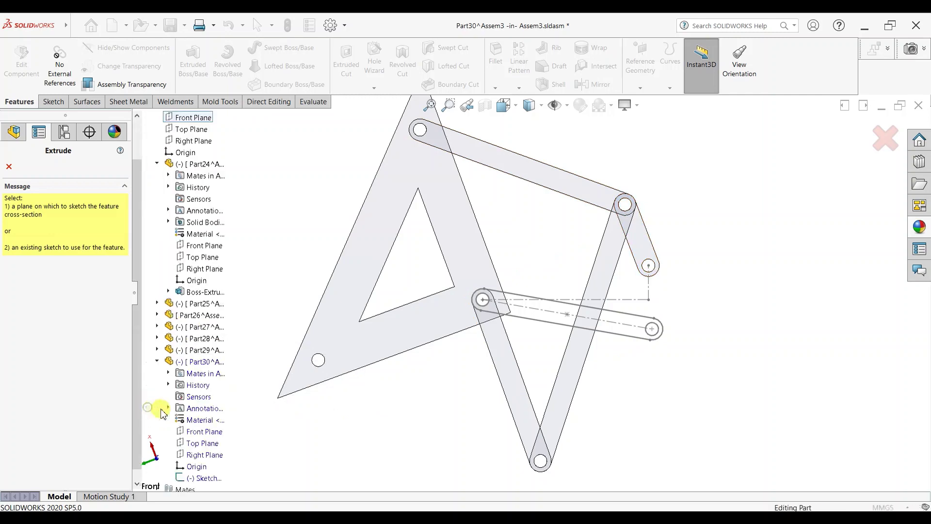
click(184, 475)
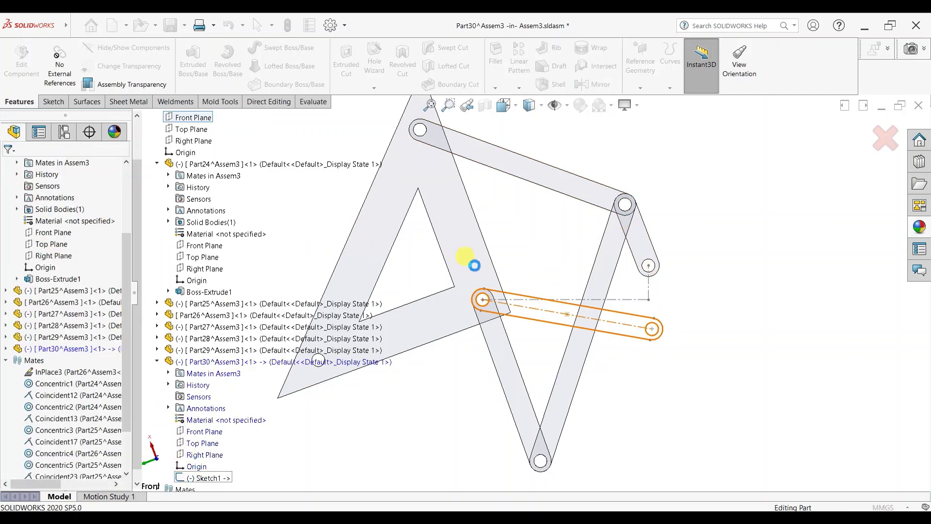
middle_drag(541, 258, 492, 270)
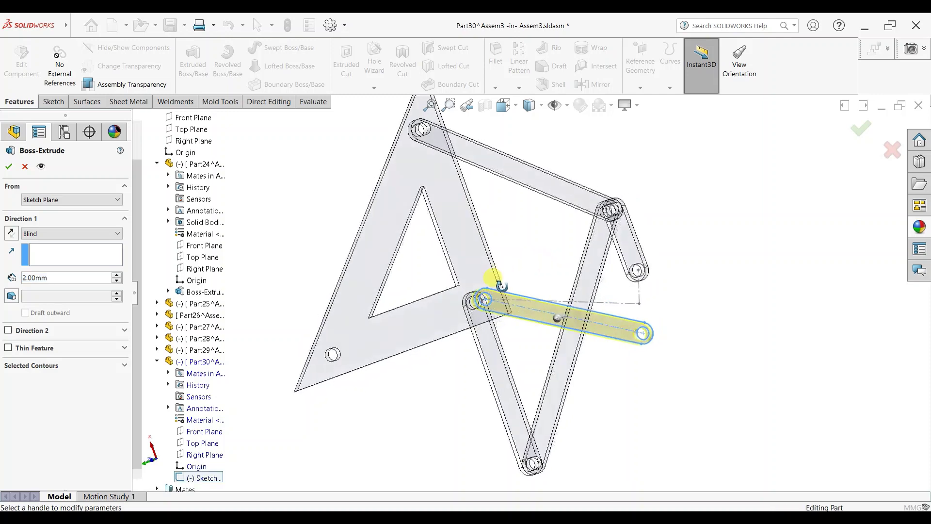
click(31, 281)
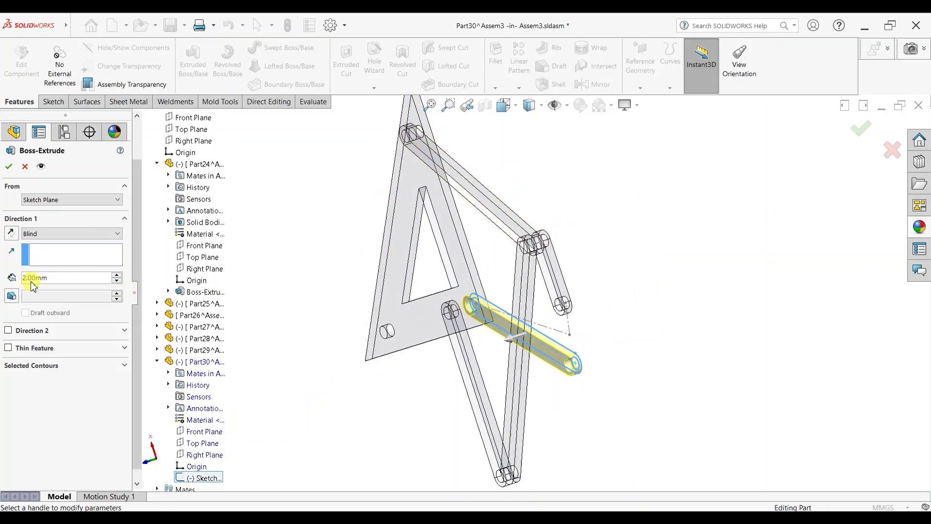
click(8, 167)
Apply yellow high gloss plastic to the link's body.
click(919, 226)
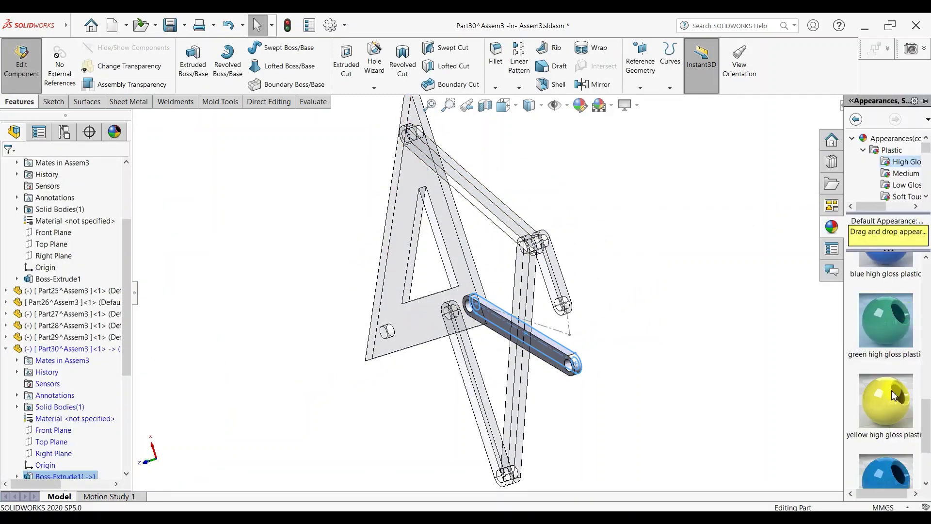
drag(894, 395, 562, 352)
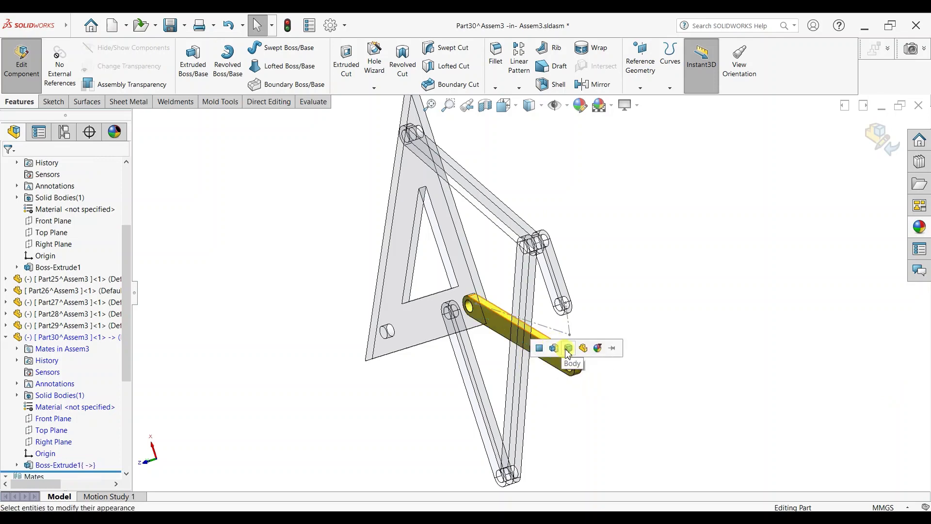
click(567, 353)
Return to the assembly and delete the InPlace7 mate, removing outside references.
click(878, 145)
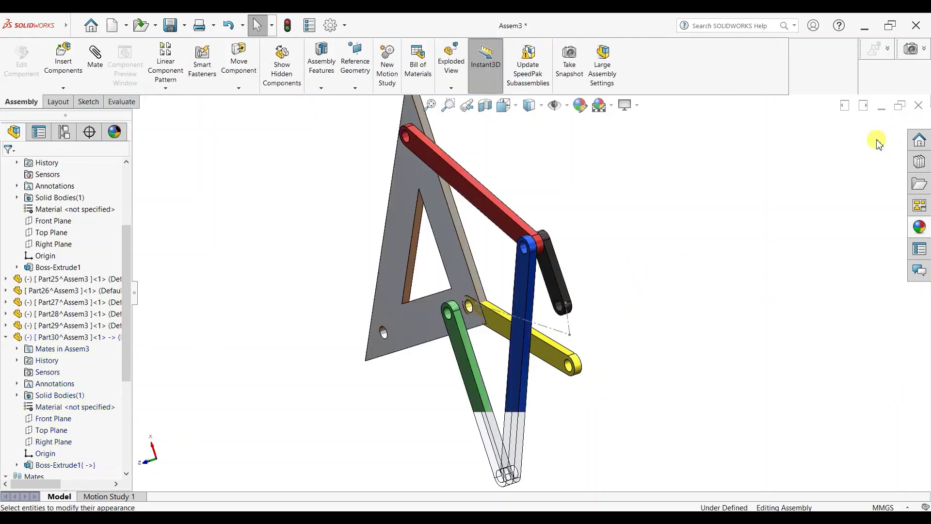
drag(128, 345, 127, 429)
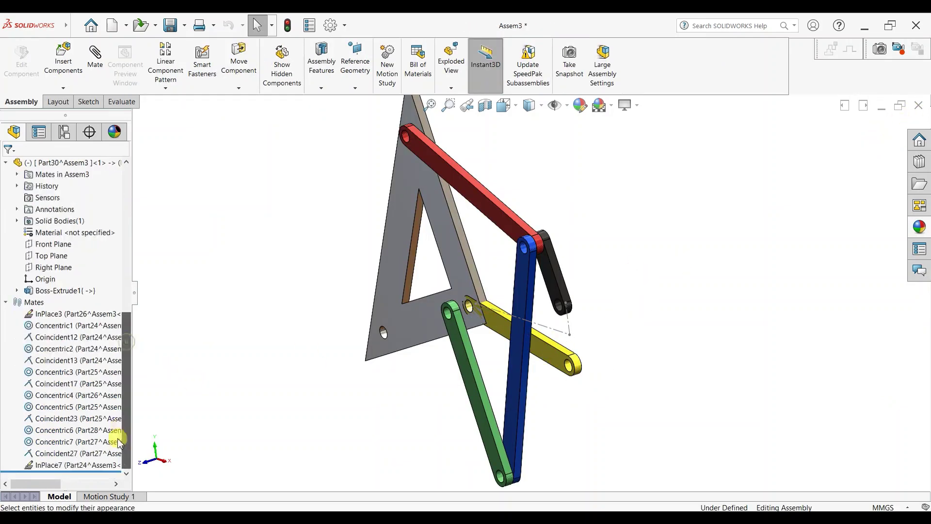
right_click(57, 465)
click(90, 380)
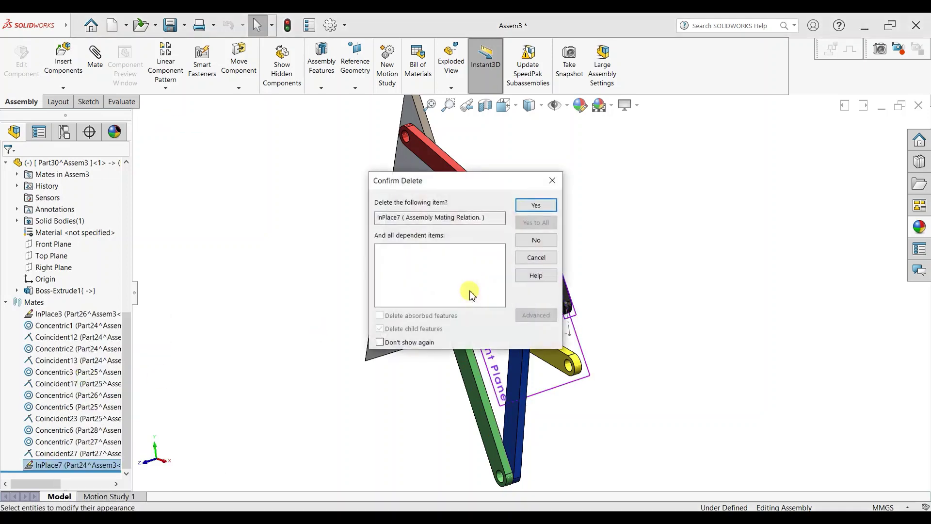
click(534, 207)
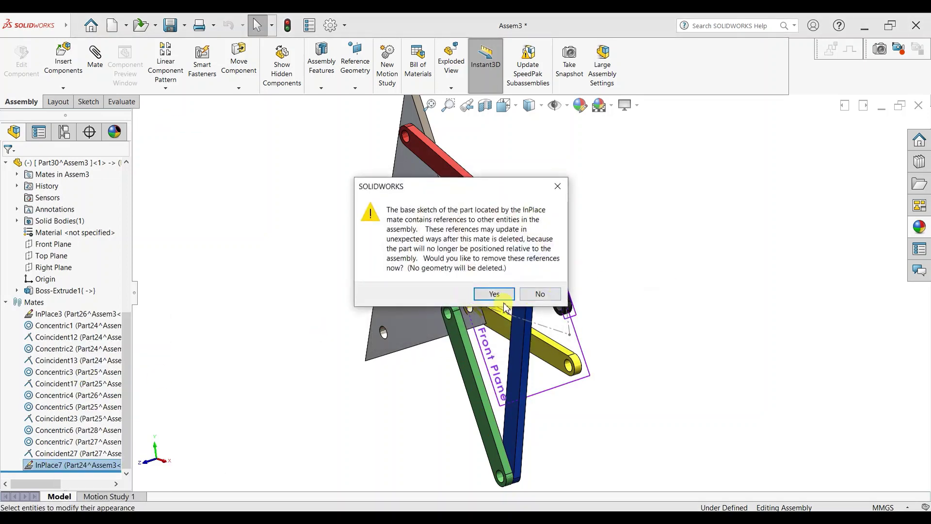
click(496, 293)
Move the freed yellow link to the left of the plate.
drag(551, 356, 684, 278)
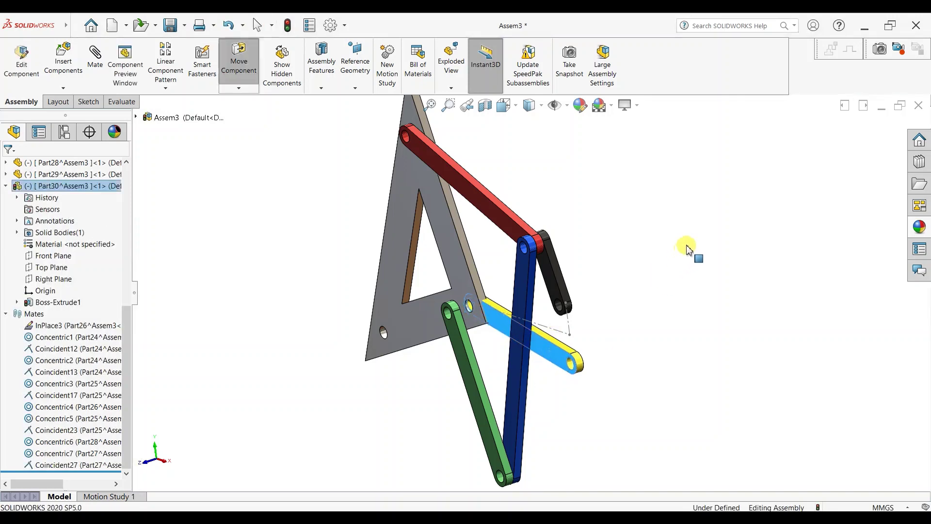
mouse_move(663, 350)
middle_down()
mouse_move(617, 347)
mouse_move(615, 322)
mouse_move(622, 366)
middle_up()
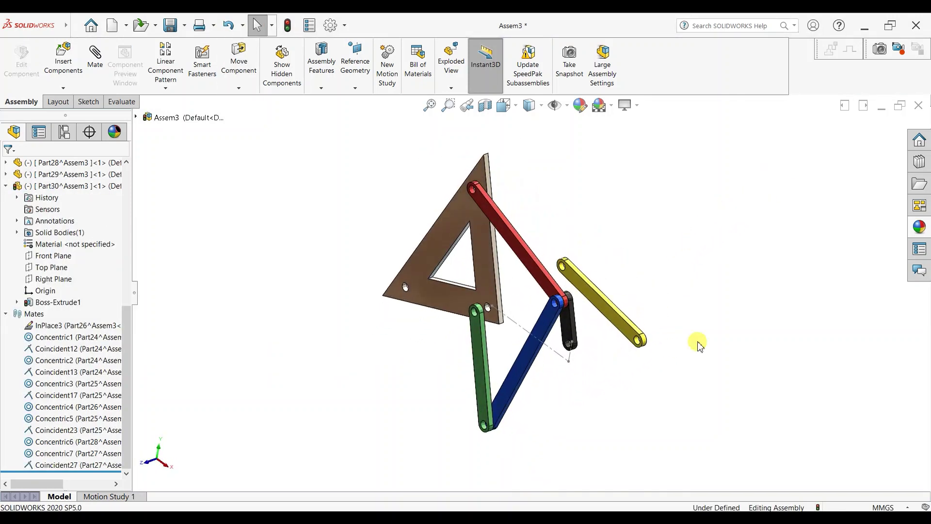
drag(605, 318, 320, 322)
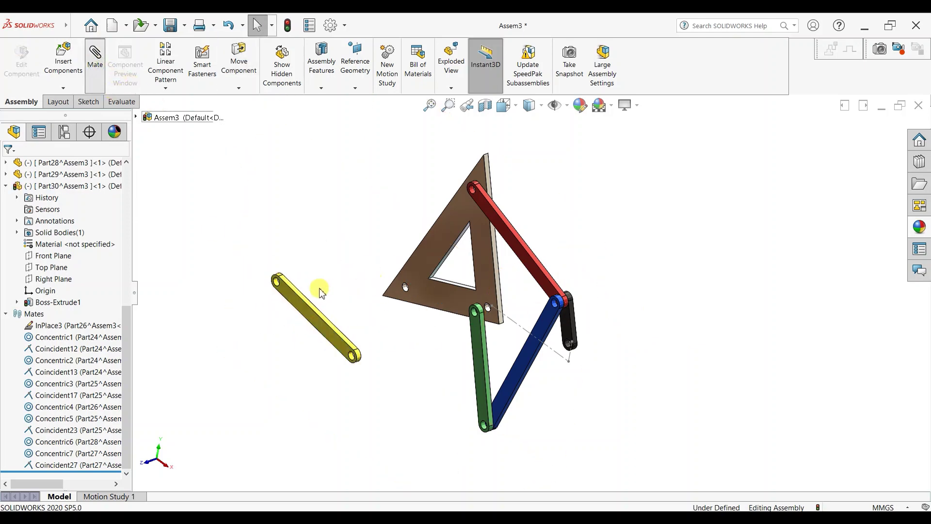
scroll(325, 290, down, 5)
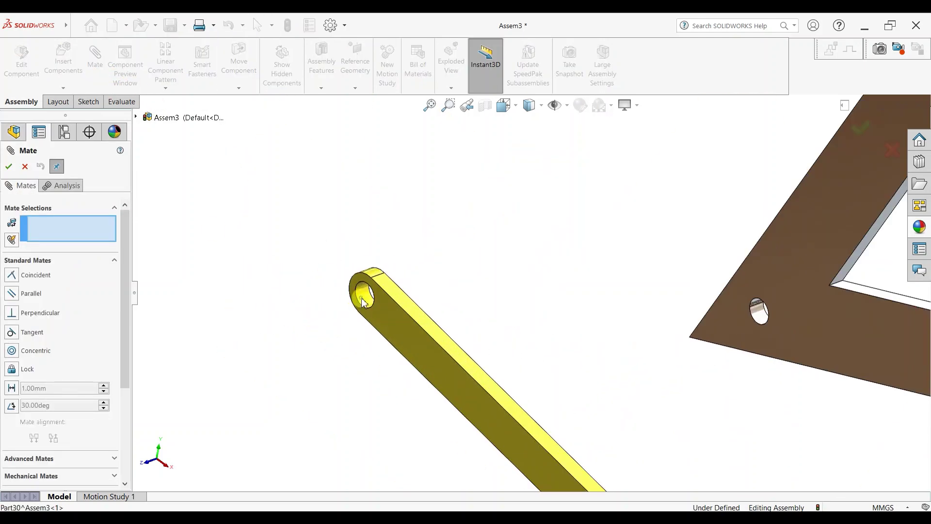
Mate the yellow link's end hole concentric with the plate's left-hand hole and test the motion.
click(363, 302)
click(757, 312)
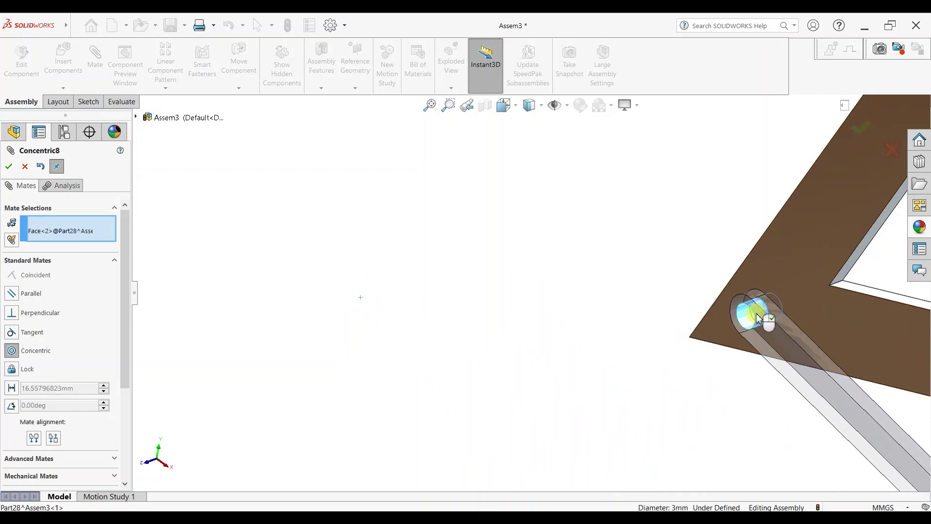
click(759, 319)
click(890, 338)
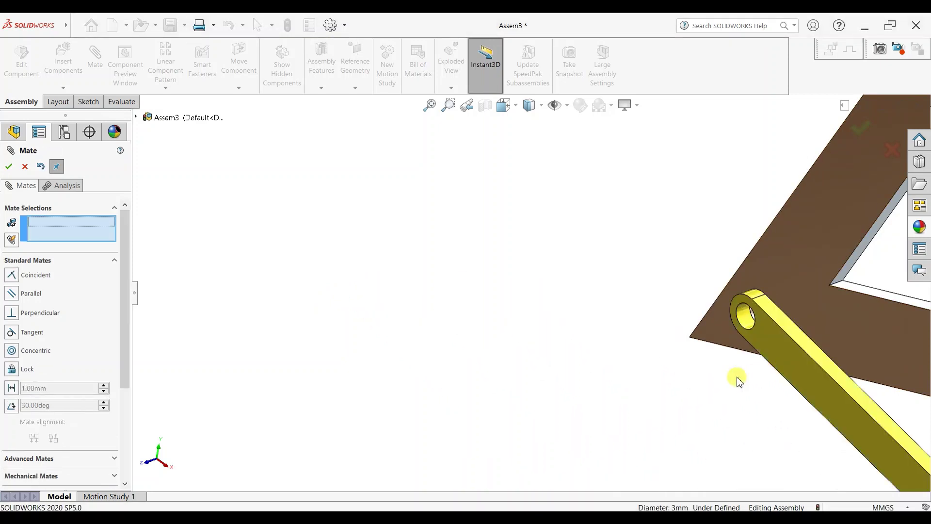
scroll(776, 378, up, 5)
drag(645, 382, 646, 379)
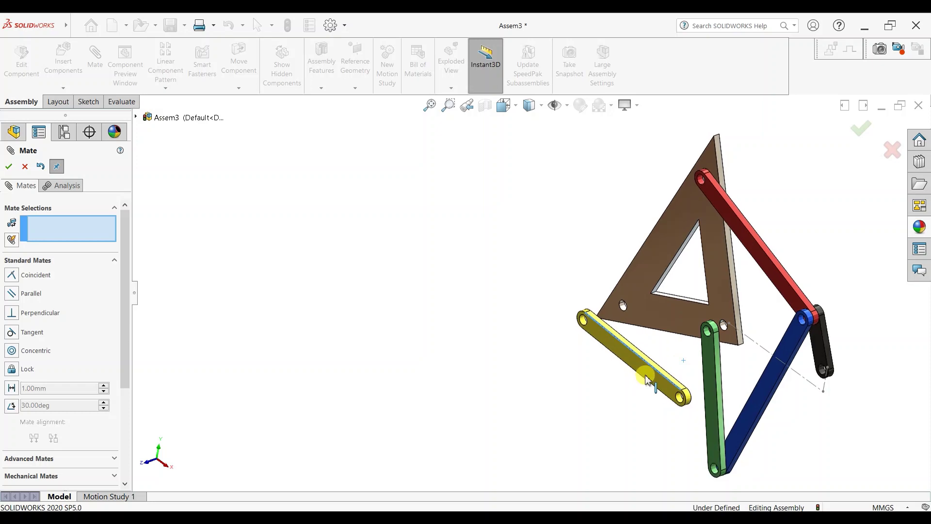
scroll(503, 260, up, 3)
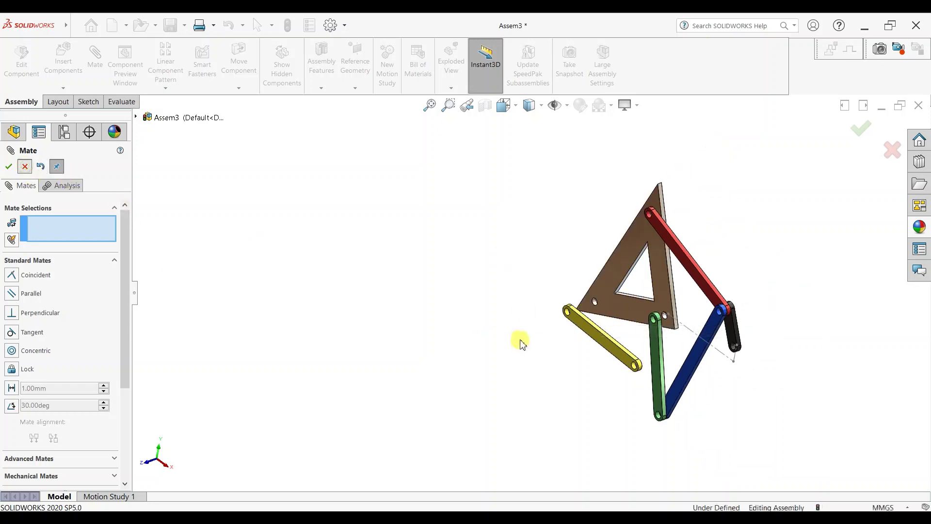
Close the mate settings and show the assembly in Front view.
key(Escape)
key(space)
key(Escape)
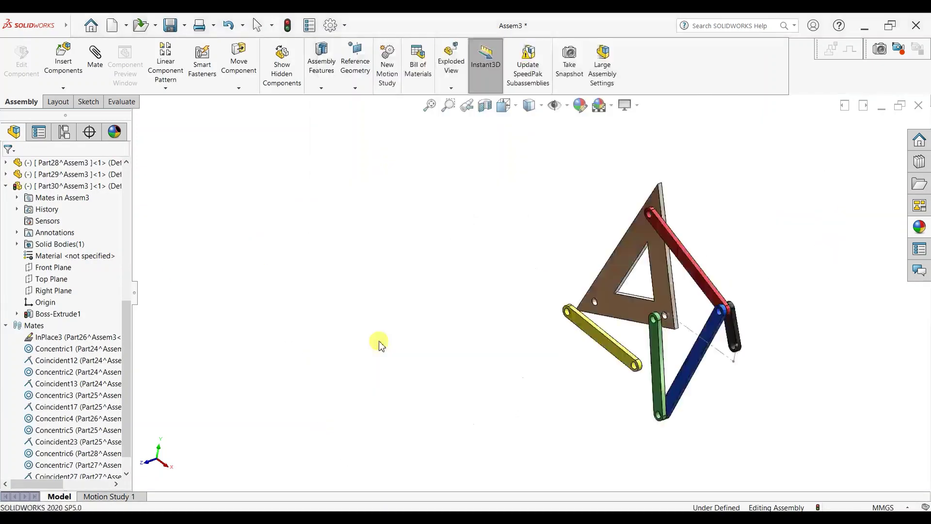
key(ctrl+1)
Swing the yellow link down vertical, then add a new part sketched on Part30's Front Plane.
drag(554, 352, 470, 391)
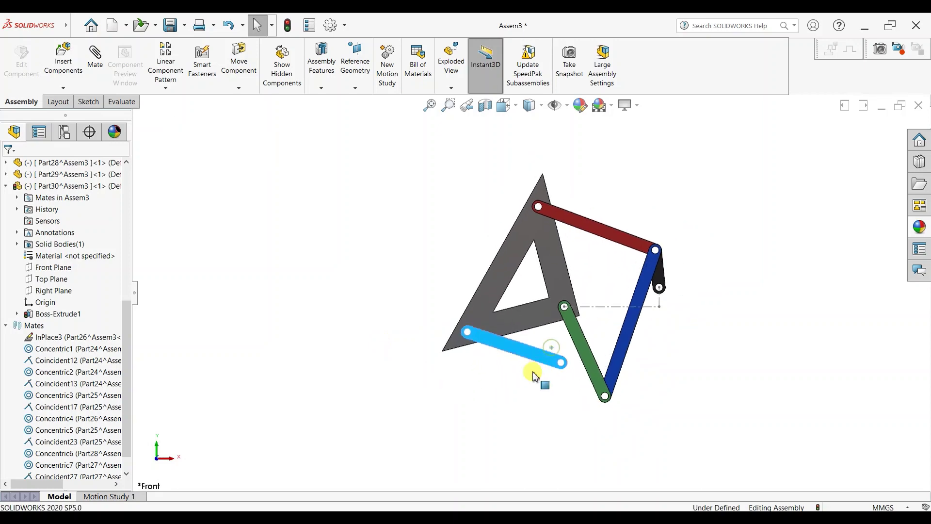
click(392, 234)
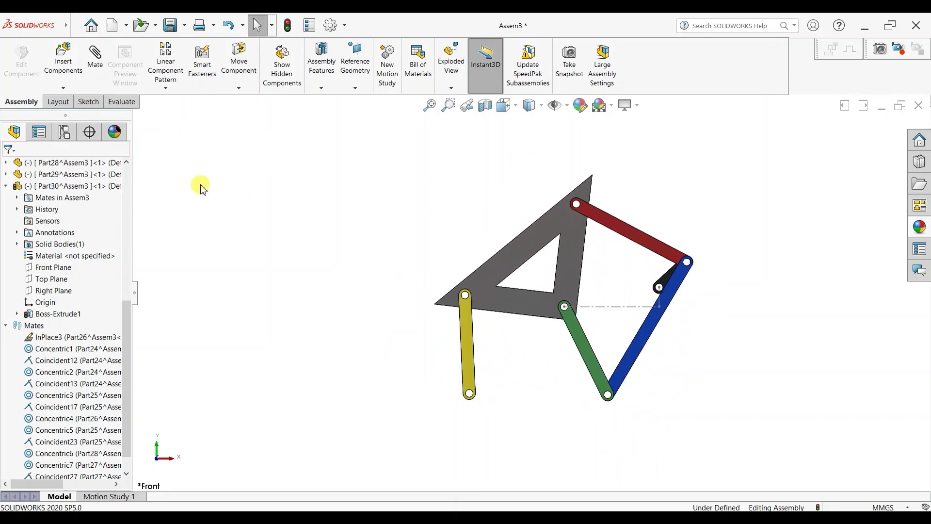
click(63, 90)
click(71, 112)
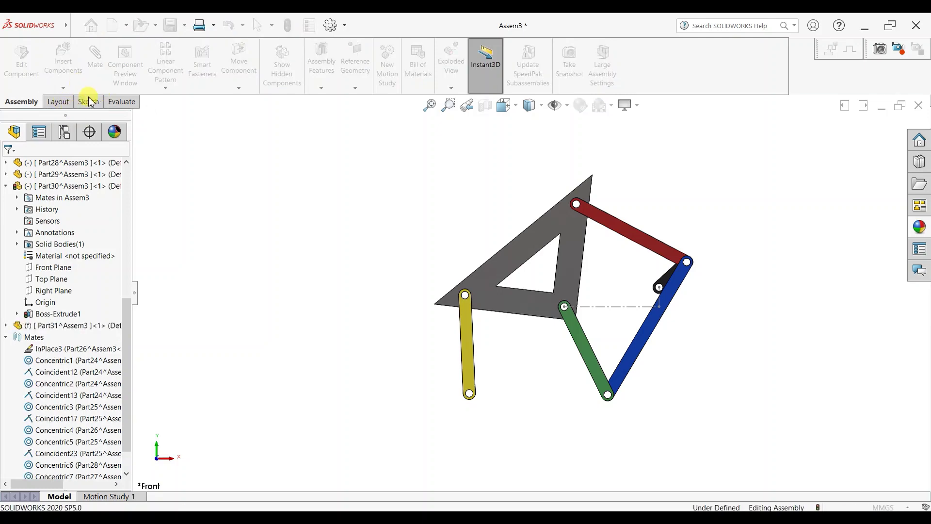
click(49, 267)
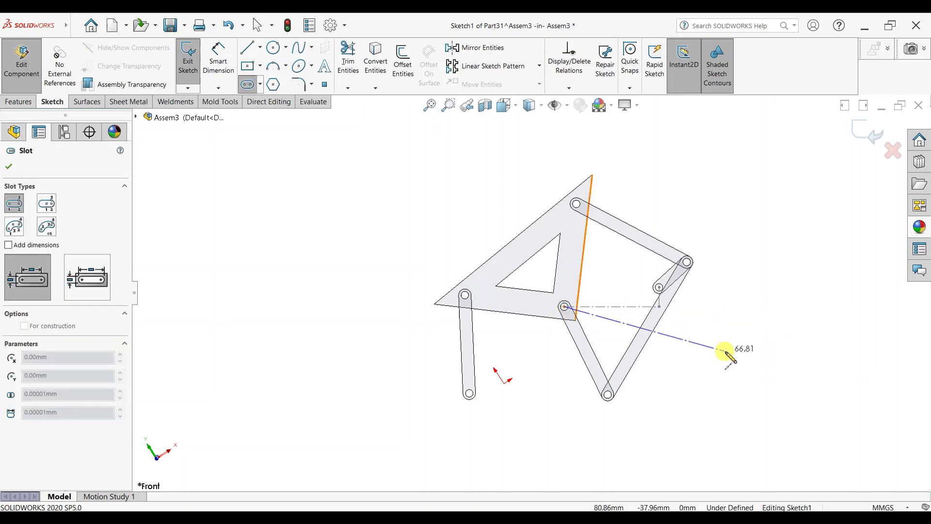
Finish the slot outline and draw a hole circle at each slot end.
click(725, 351)
click(710, 367)
key(Escape)
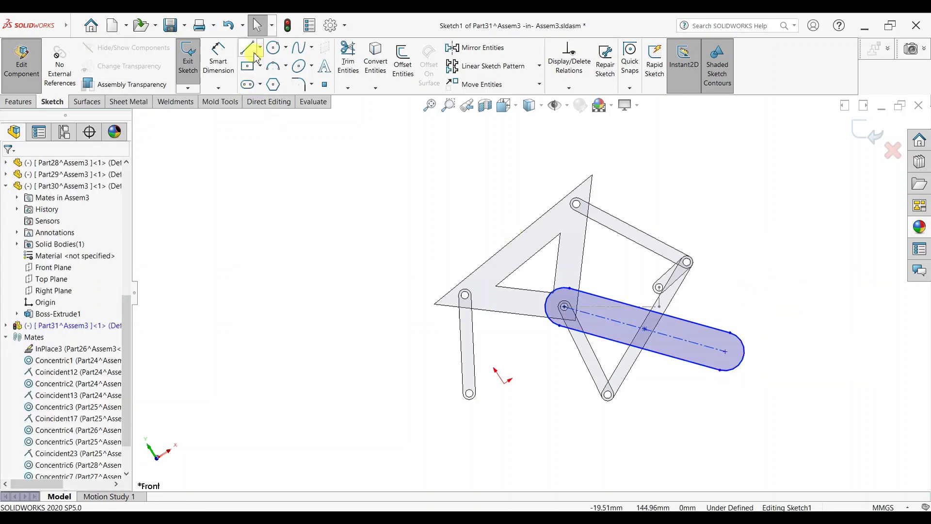
click(273, 47)
click(564, 307)
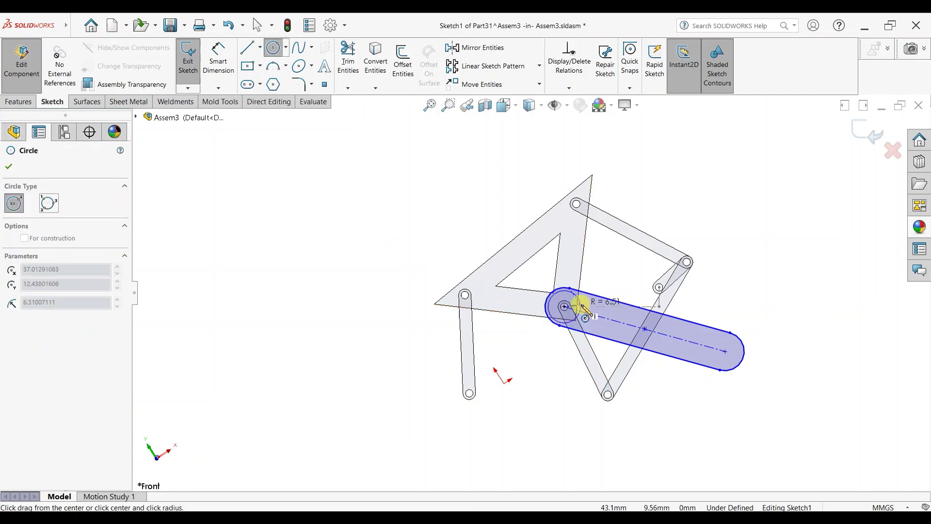
click(576, 303)
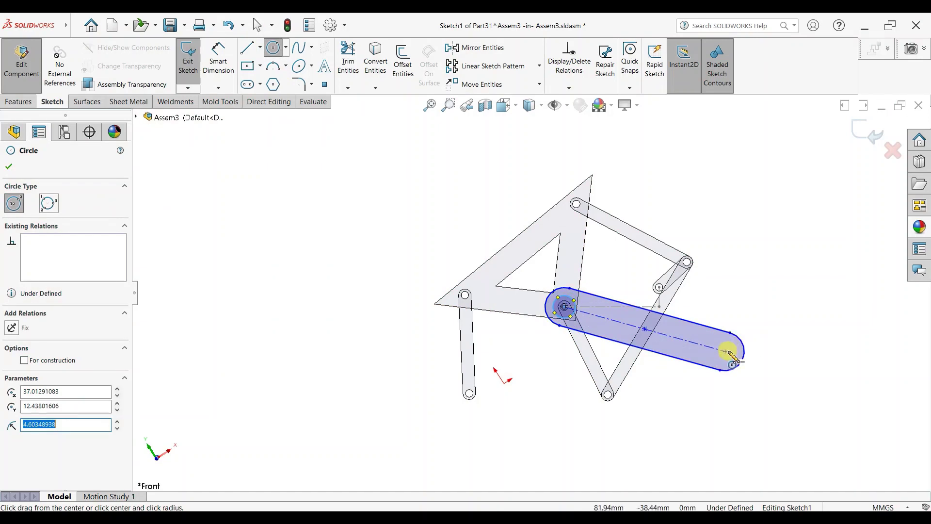
click(725, 351)
click(718, 333)
key(Escape)
Make the two end hole circles equal in size.
scroll(727, 316, down, 1)
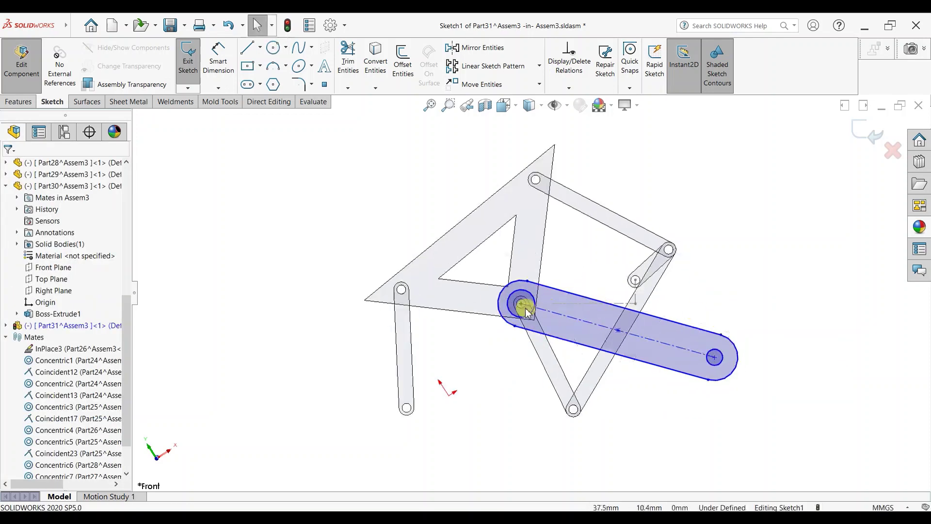
click(530, 299)
ctrl+click(714, 357)
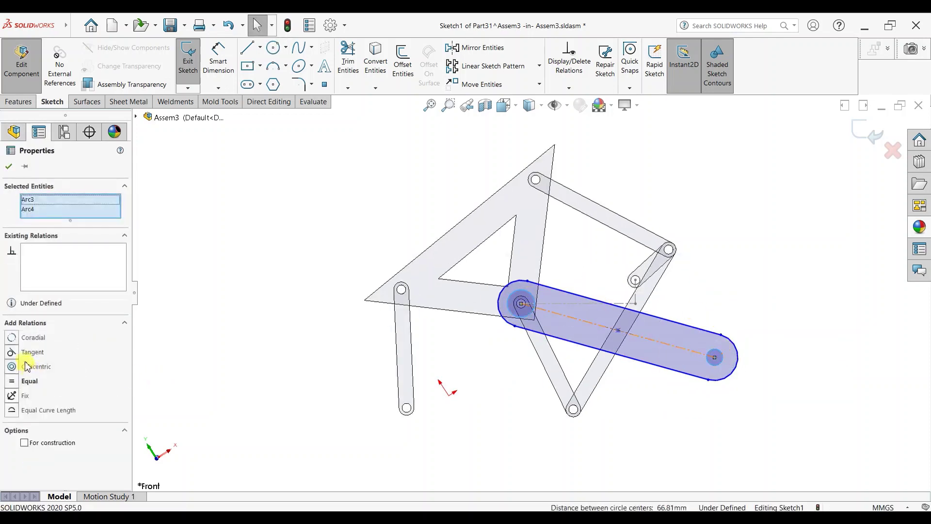
click(12, 381)
Dimension the slot length to 36.70 and its end radius to 2.5.
click(218, 58)
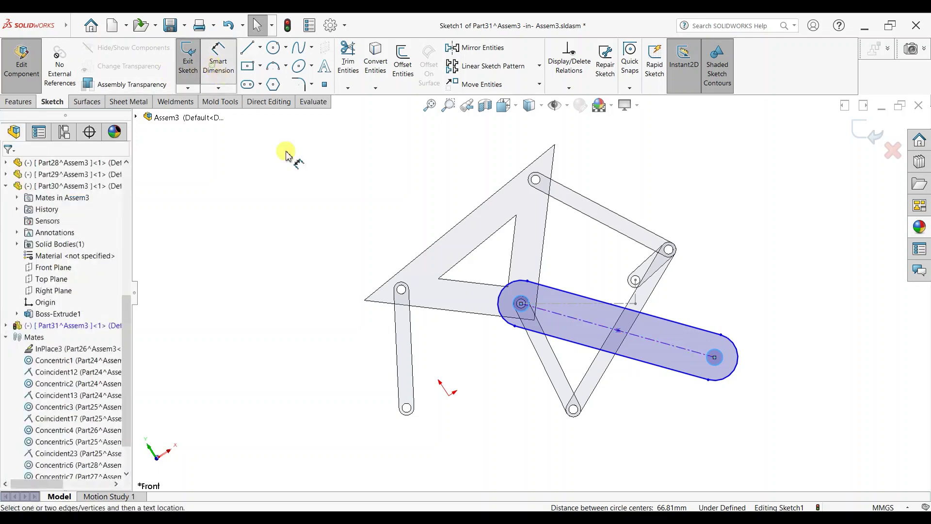
click(589, 324)
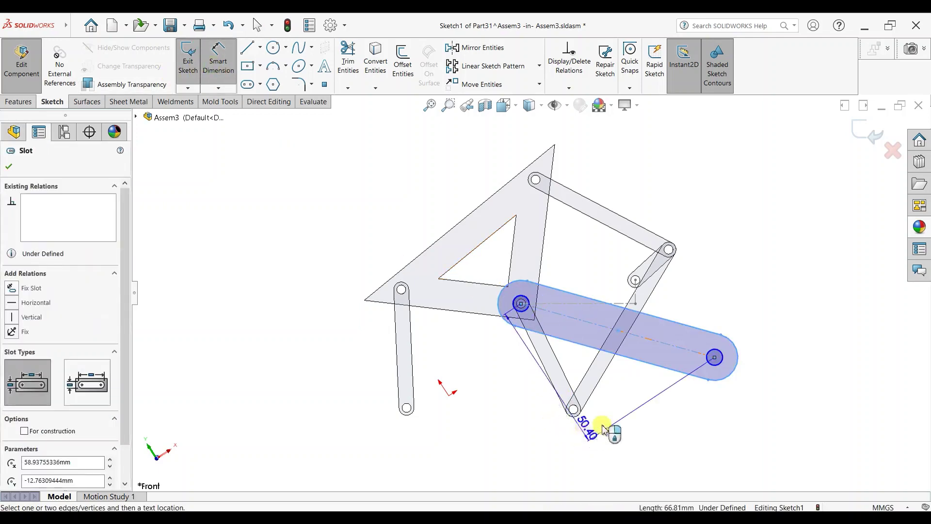
click(618, 405)
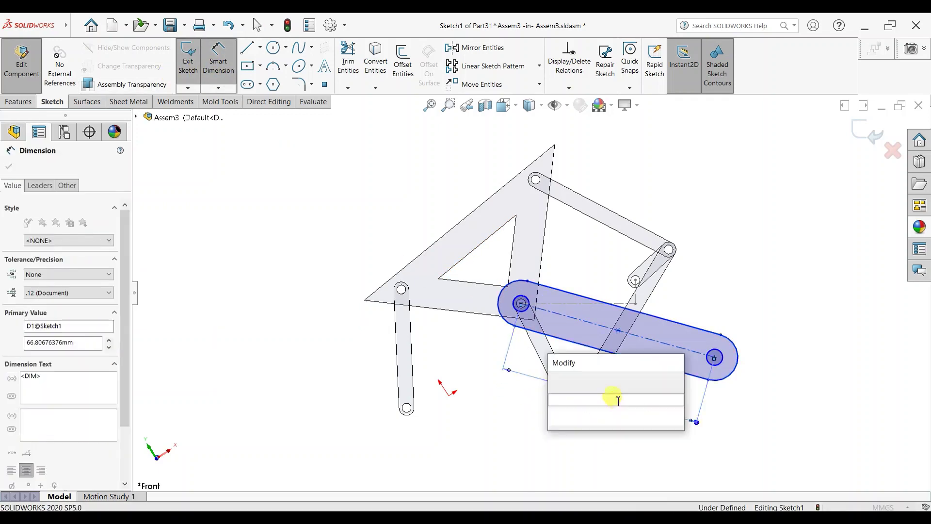
text(36.70)
key(Return)
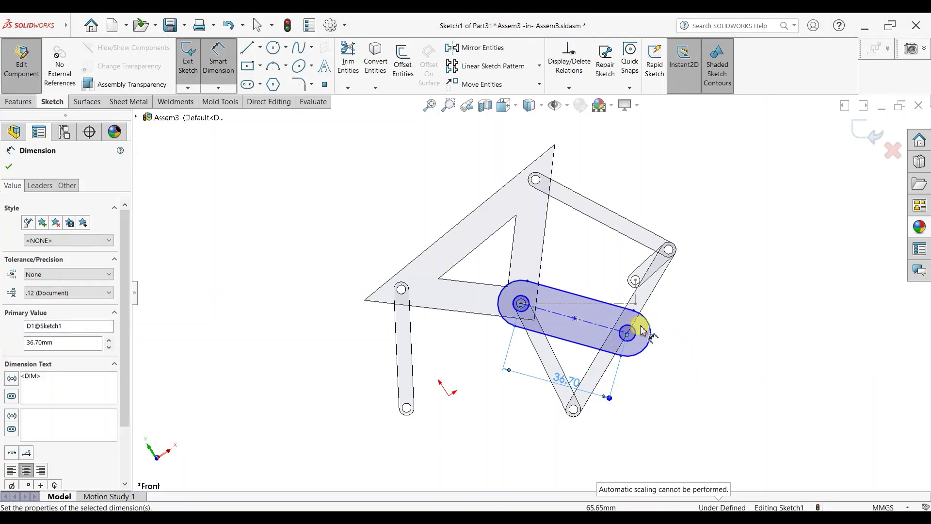
click(668, 318)
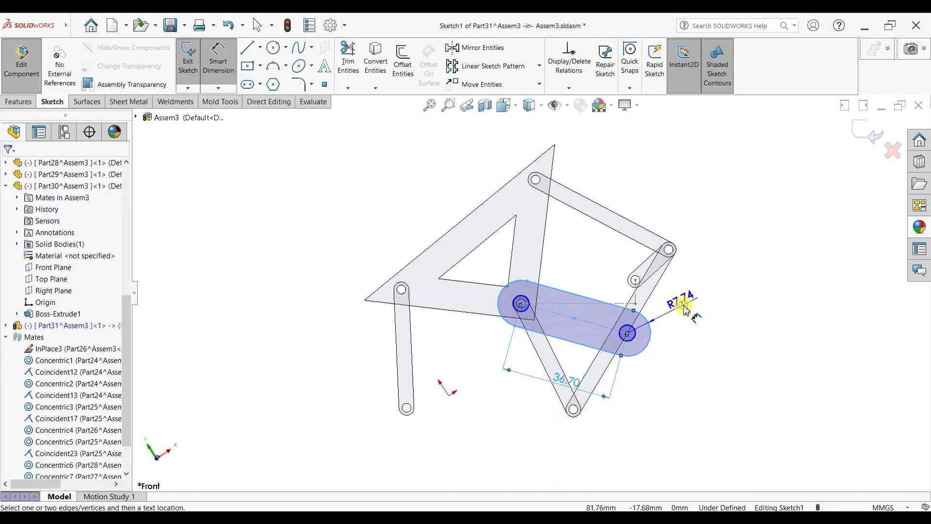
click(685, 304)
text(2.5)
key(Return)
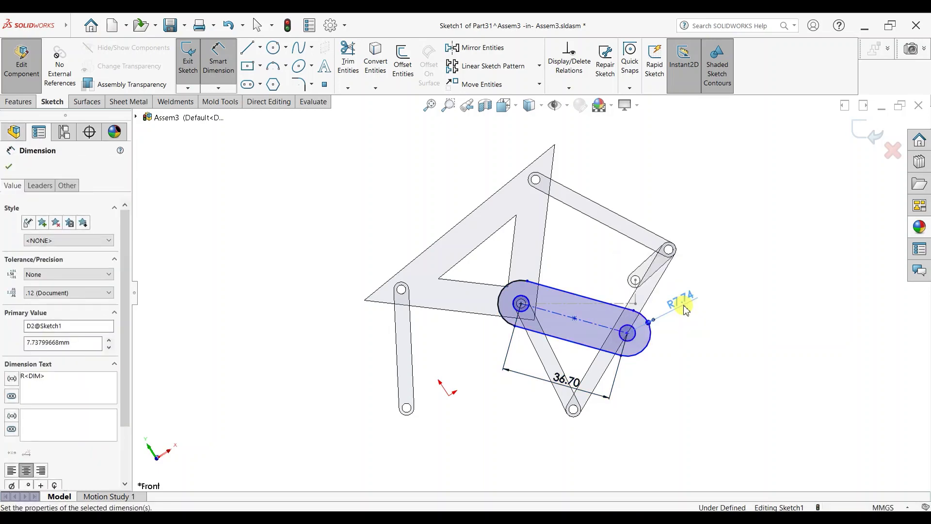
Dimension the end hole diameter to 3.
scroll(630, 337, down, 1)
scroll(611, 334, down, 3)
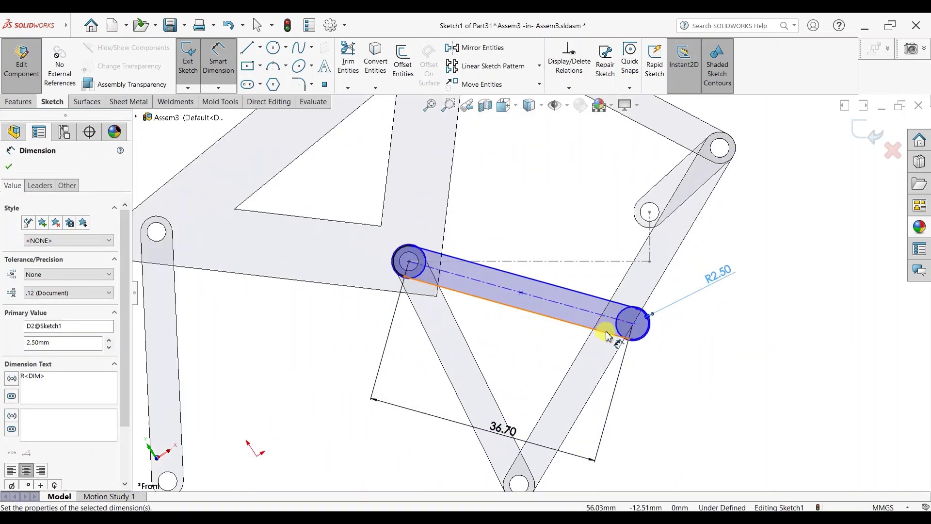
click(618, 330)
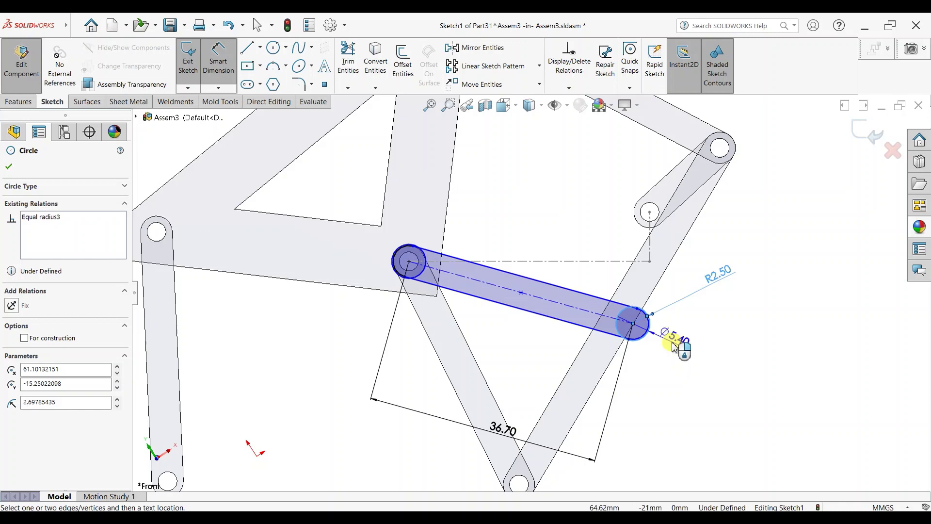
click(673, 346)
text(39570869mm)
key(Return)
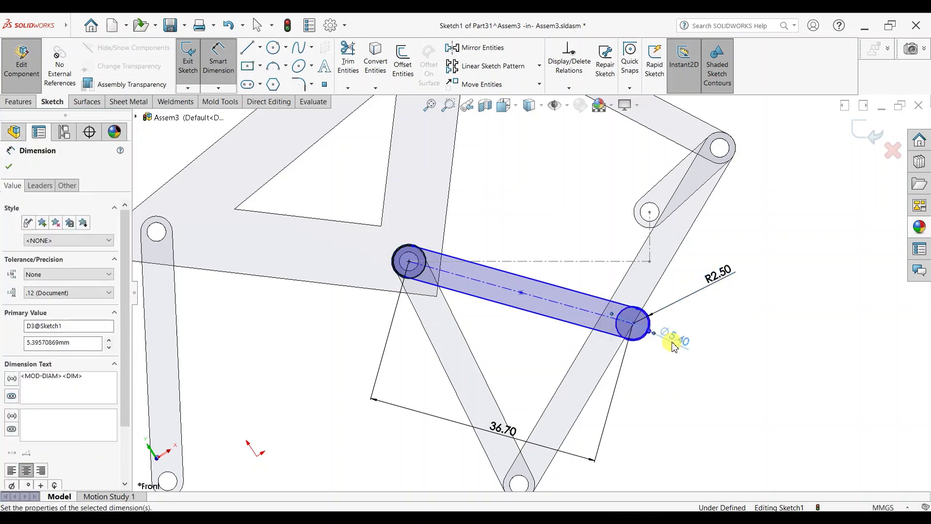
Extrude the slot sketch into a solid link with Extruded Boss/Base.
click(8, 166)
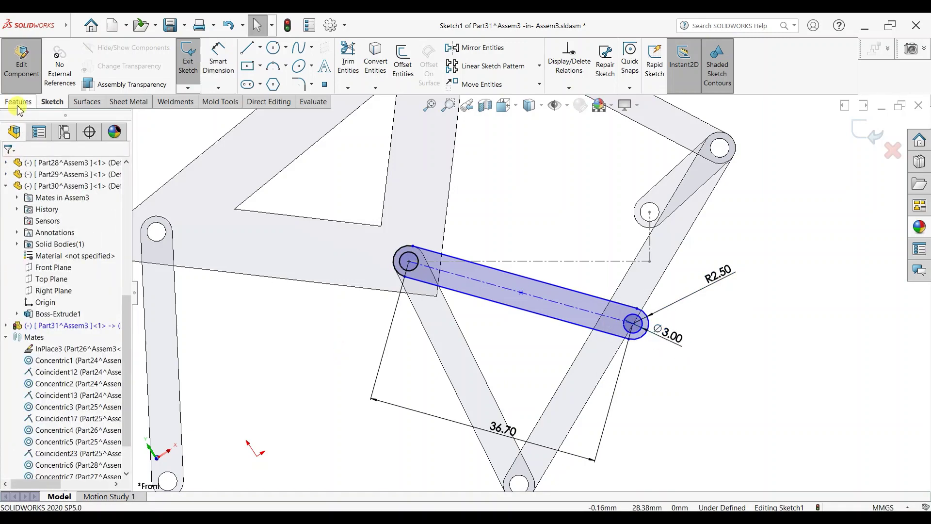
click(18, 102)
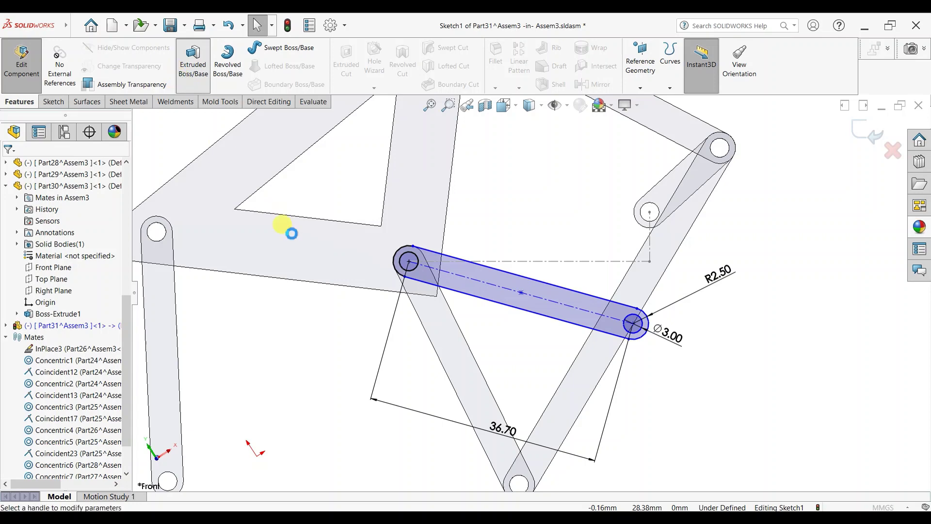
click(8, 166)
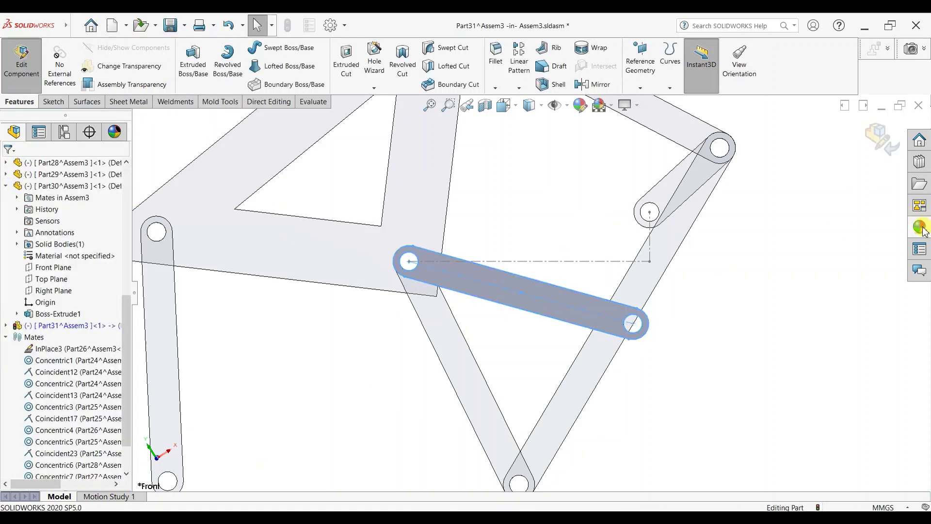
Colour the new link blue and return to the Assem3 assembly.
click(919, 227)
drag(906, 388, 576, 301)
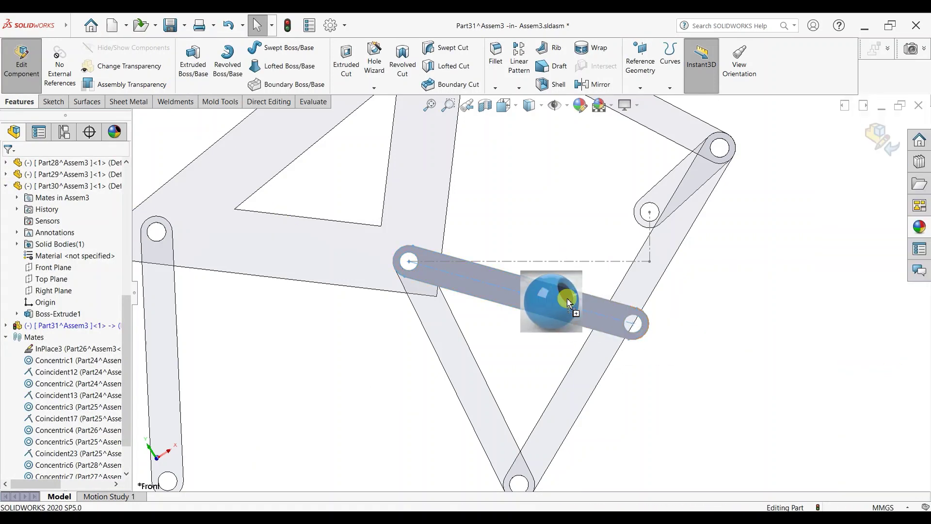
click(577, 299)
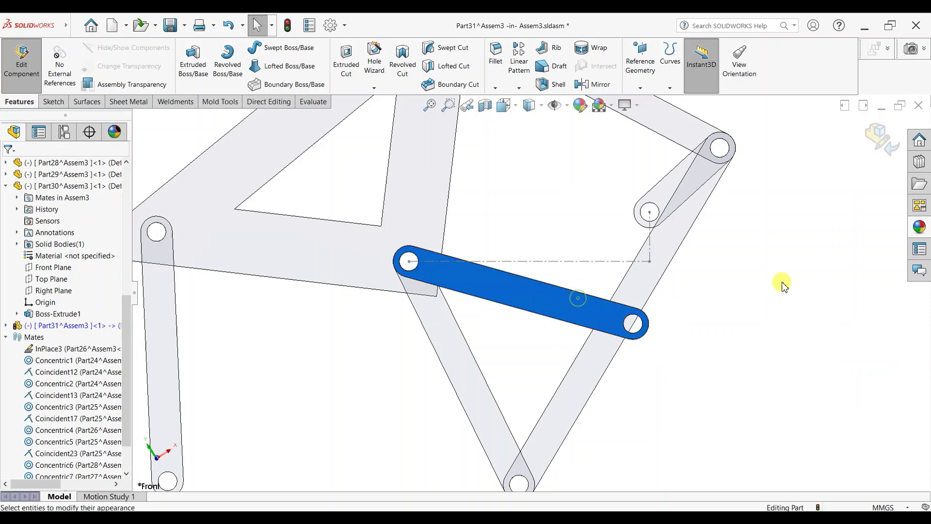
click(880, 143)
scroll(124, 405, down, 2)
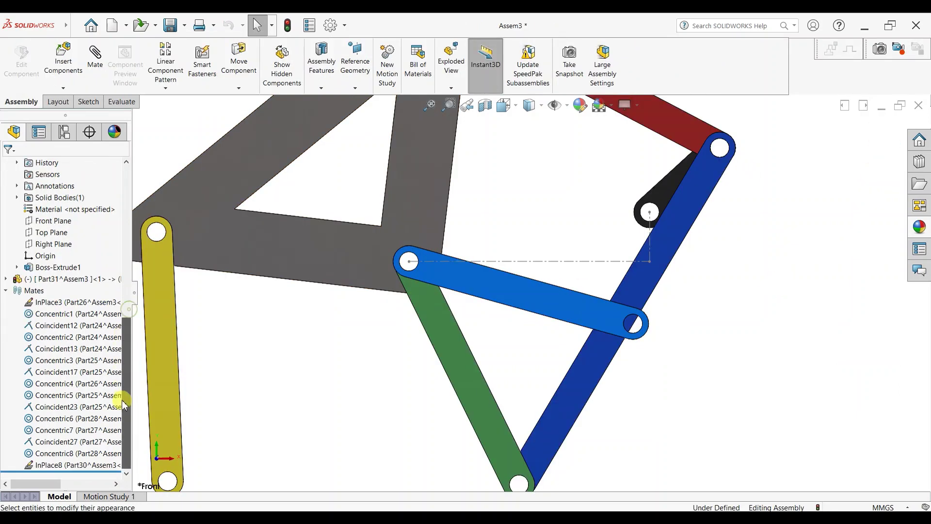
Delete the blue link's InPlace8 mate and drag the link to a free position.
right_click(67, 464)
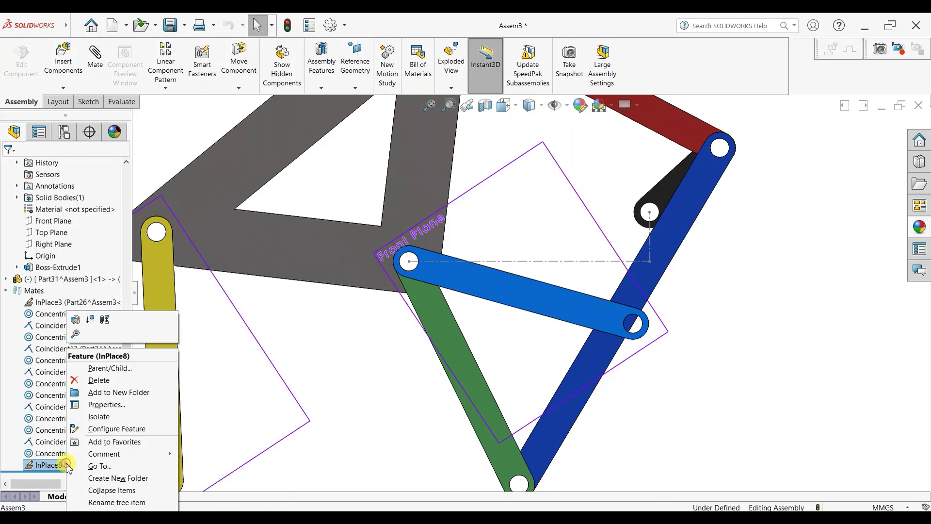
click(95, 381)
click(535, 206)
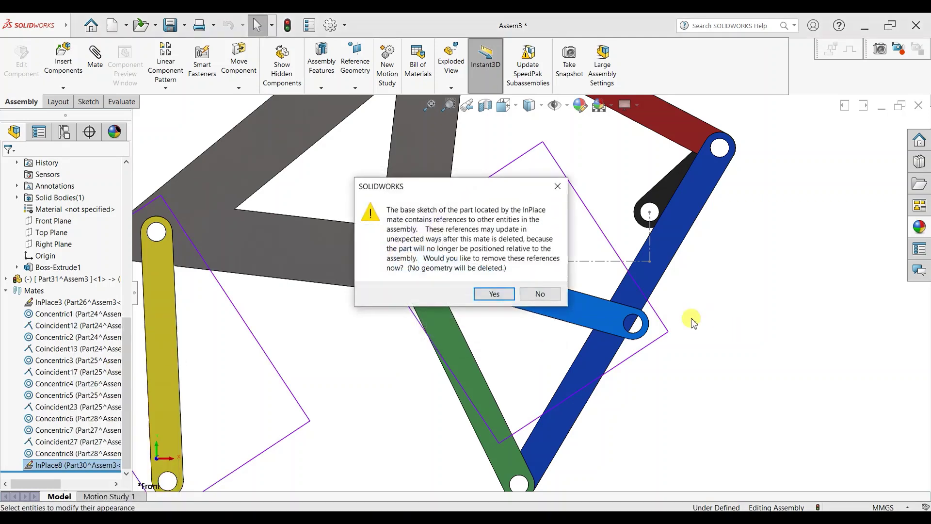
click(487, 294)
scroll(703, 322, up, 2)
scroll(540, 298, up, 2)
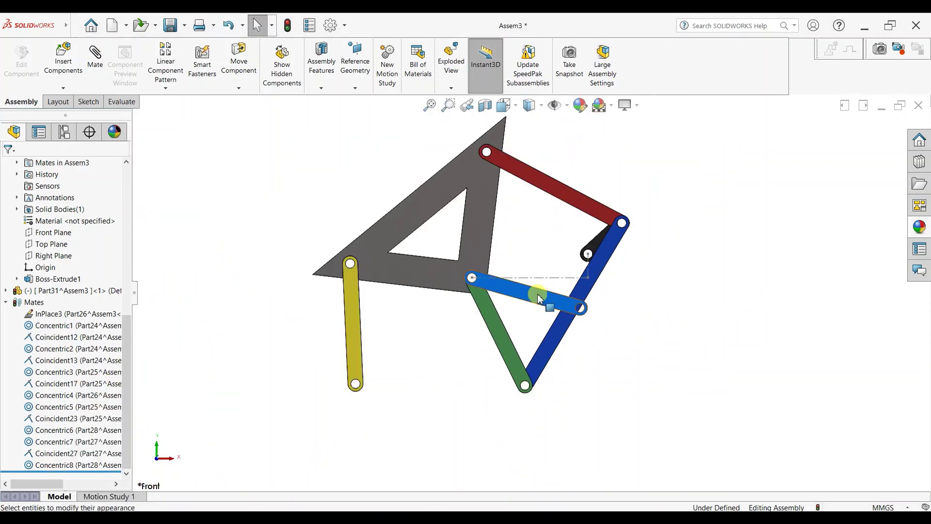
drag(540, 298, 492, 353)
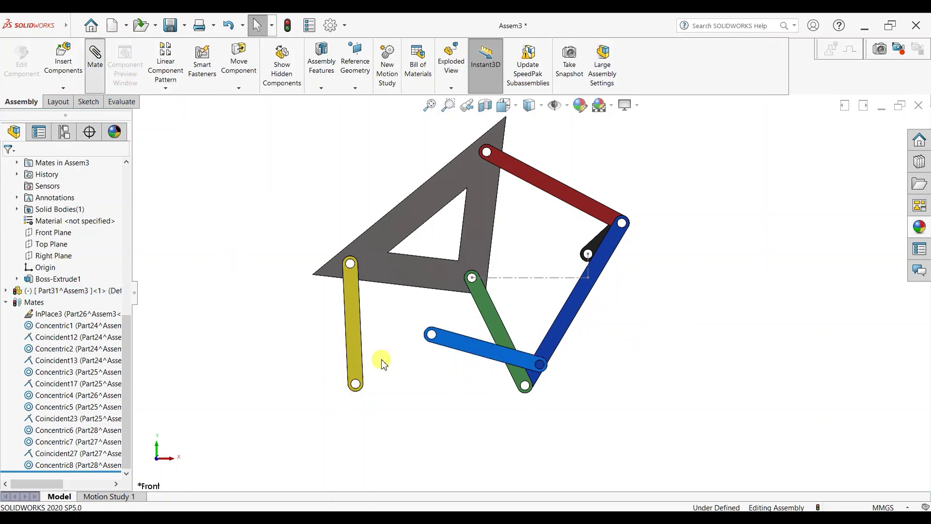
Mate the blue link's end hole concentric with the yellow link's bottom hole.
key(m)
middle_drag(395, 342, 374, 394)
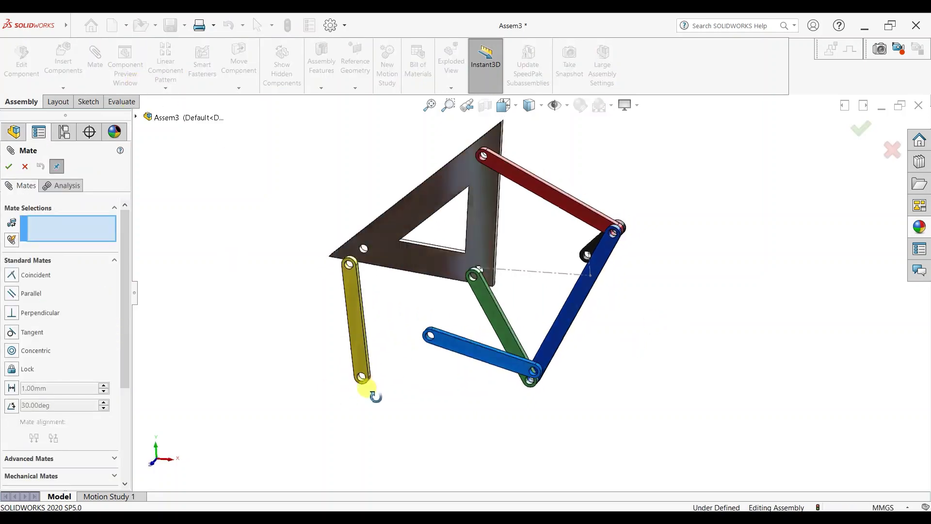
scroll(419, 345, down, 5)
click(488, 316)
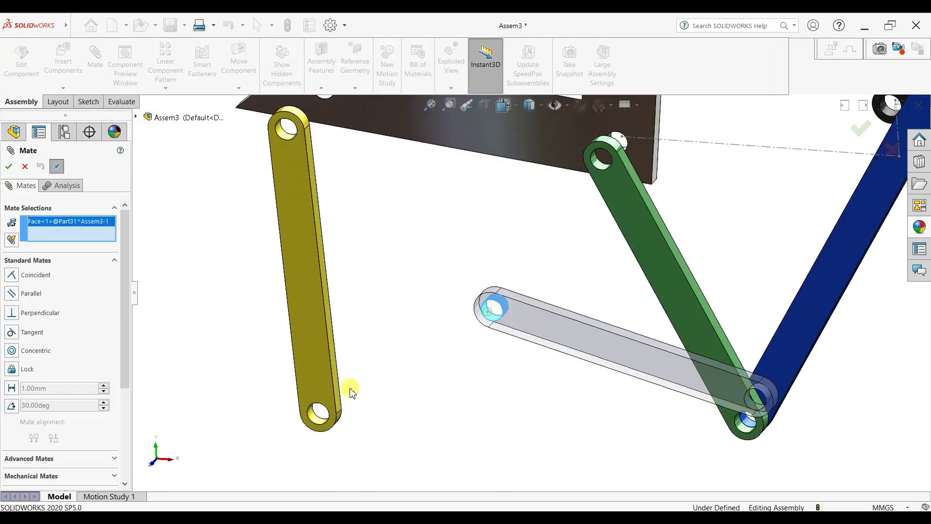
click(313, 420)
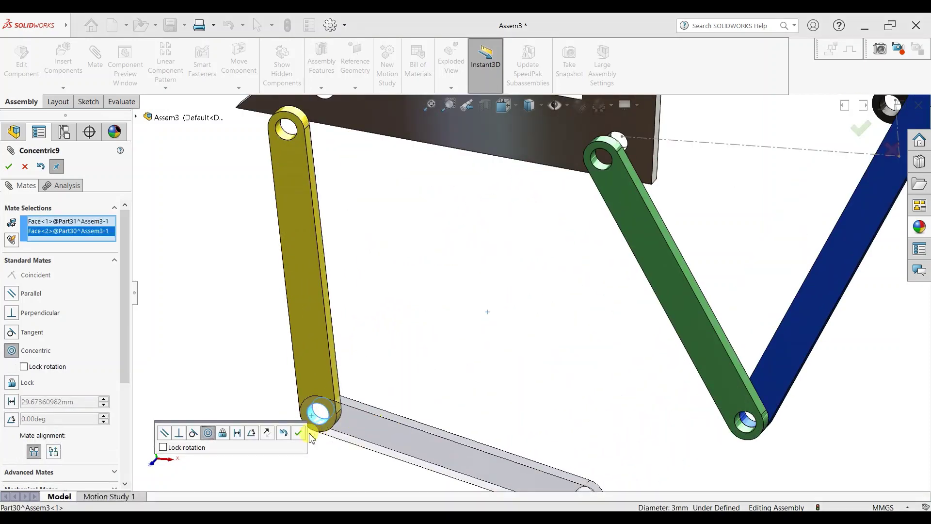
click(298, 433)
Pin the blue link's other end concentric to the green and dark blue joint.
scroll(612, 446, up, 3)
scroll(656, 330, down, 5)
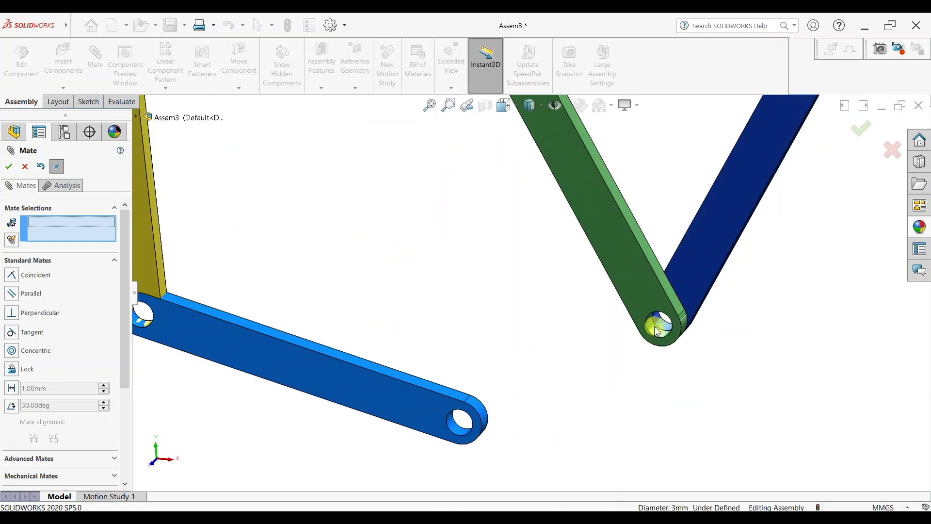
click(659, 325)
click(460, 434)
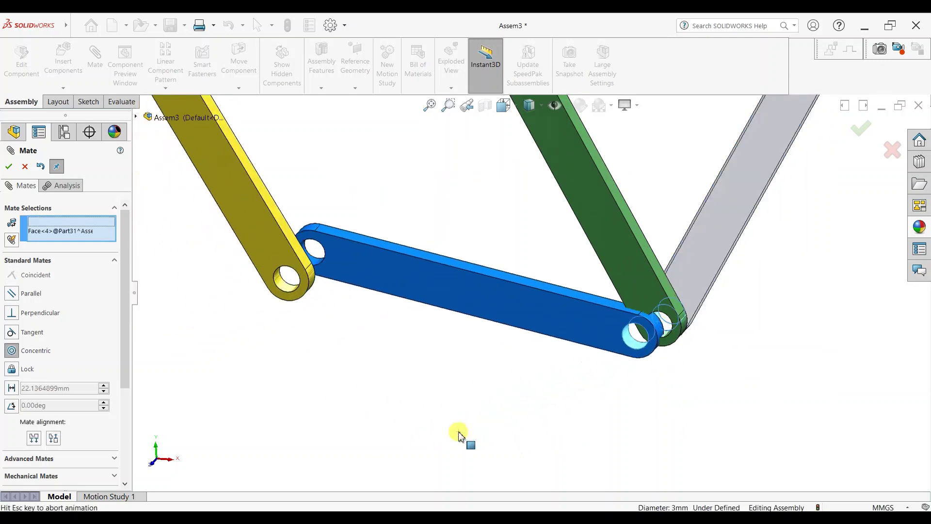
click(445, 448)
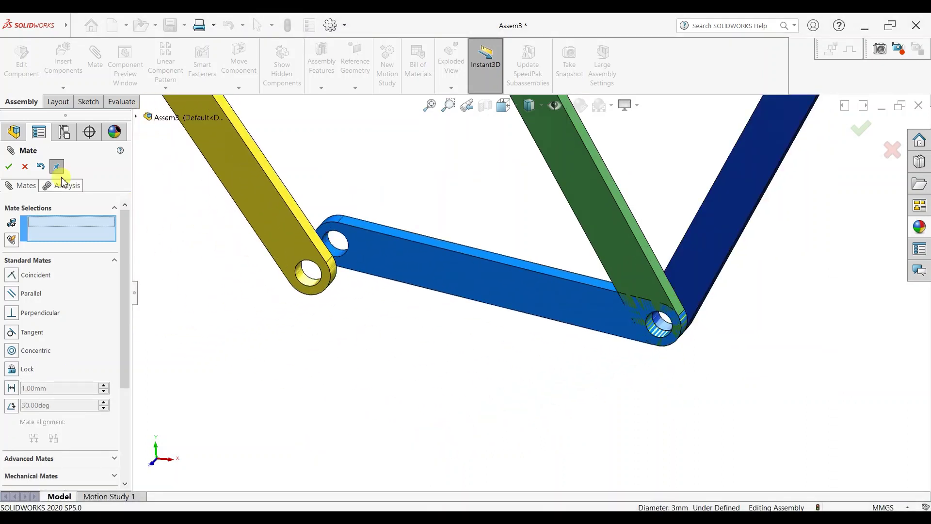
key(Escape)
Show the whole linkage in Front view.
scroll(515, 216, up, 5)
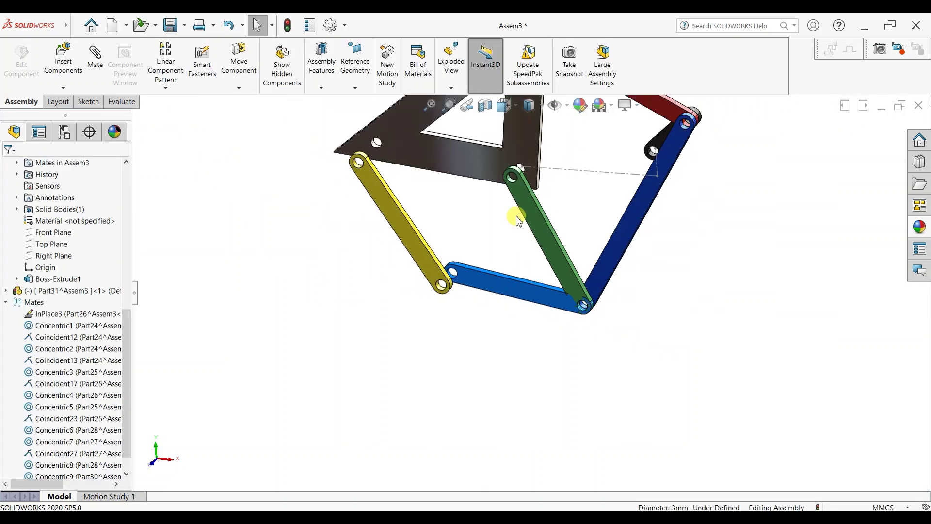
key(space)
click(377, 335)
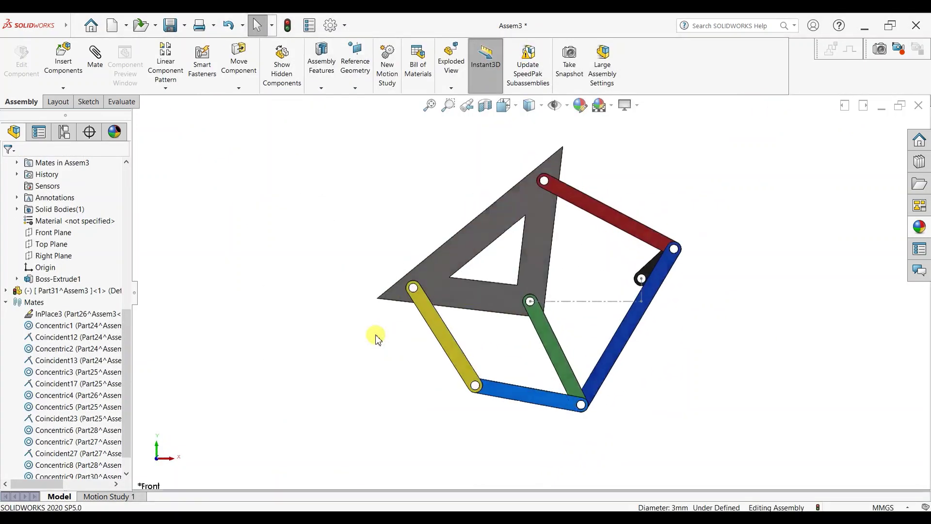
Drag the black link to swing the whole linkage into a new pose.
click(649, 263)
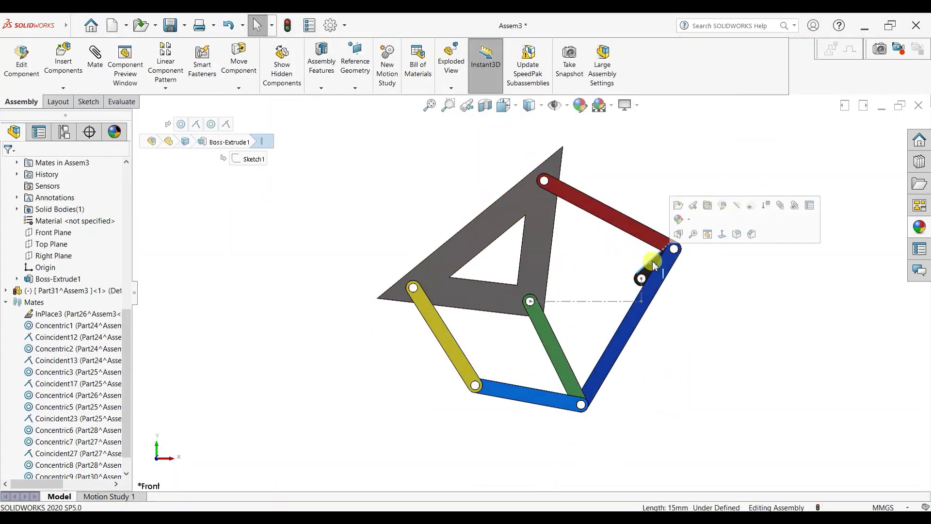
mouse_move(651, 263)
mouse_down()
mouse_move(621, 284)
mouse_move(642, 271)
mouse_move(669, 276)
mouse_move(676, 235)
mouse_move(619, 218)
mouse_move(593, 241)
mouse_move(596, 285)
mouse_move(617, 311)
mouse_move(647, 320)
mouse_move(671, 274)
mouse_move(649, 245)
mouse_move(626, 248)
mouse_move(610, 277)
mouse_move(634, 291)
mouse_move(635, 306)
mouse_up()
key(Escape)
key(Escape)
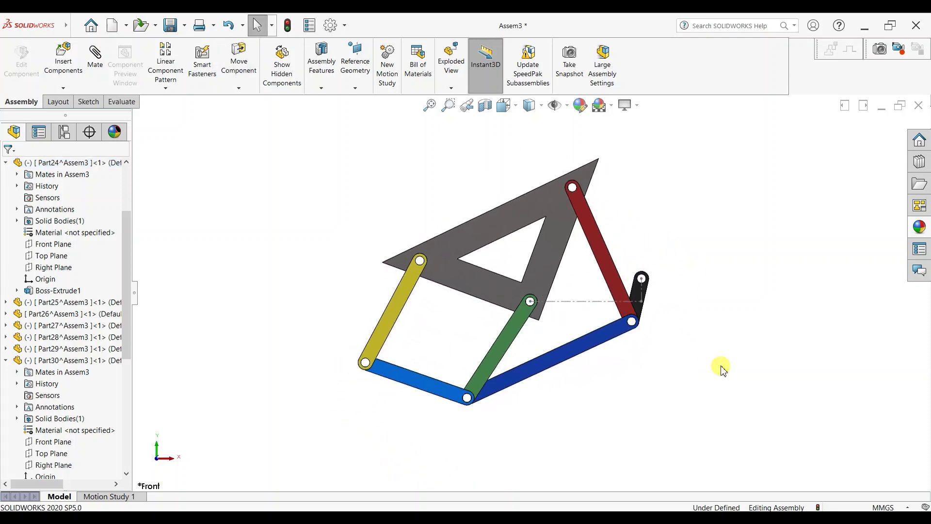
click(64, 87)
Add a new part on the Front Plane and draw a slot from the black-blue joint.
click(74, 113)
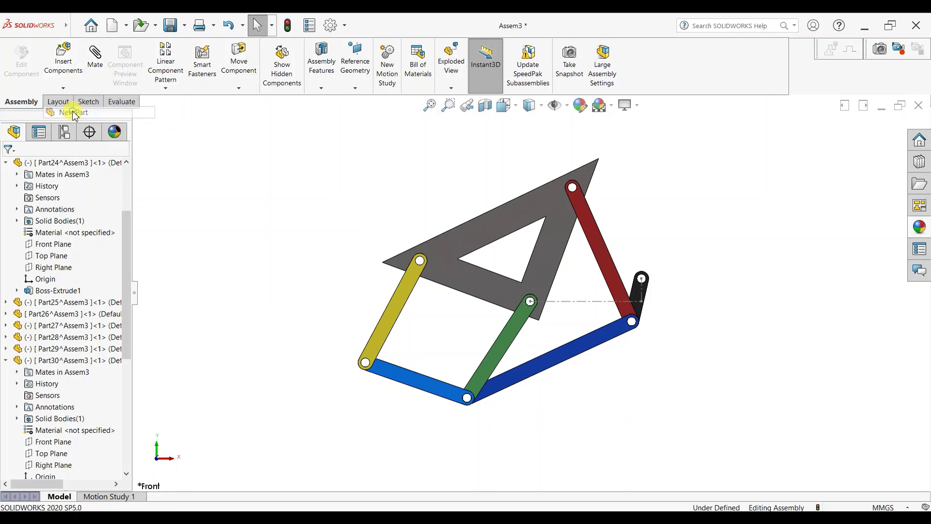
click(57, 246)
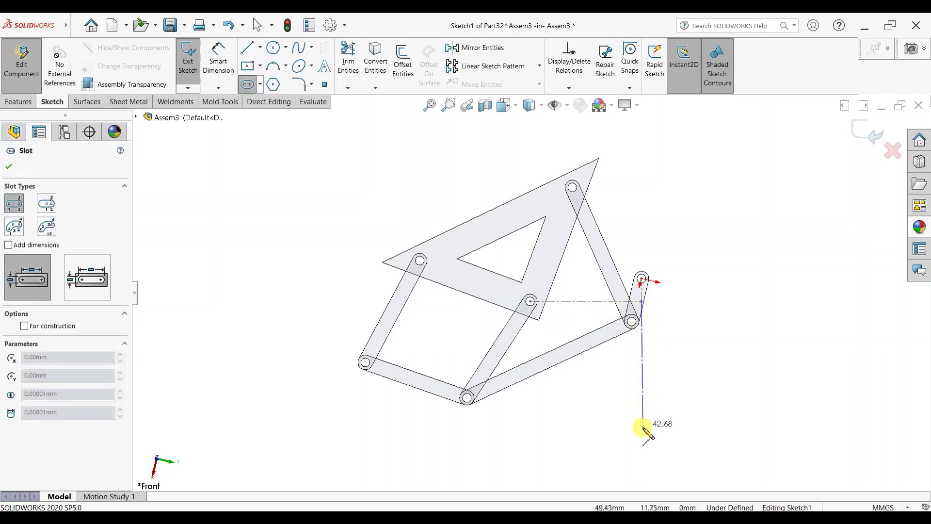
click(720, 388)
click(713, 369)
right_click(741, 274)
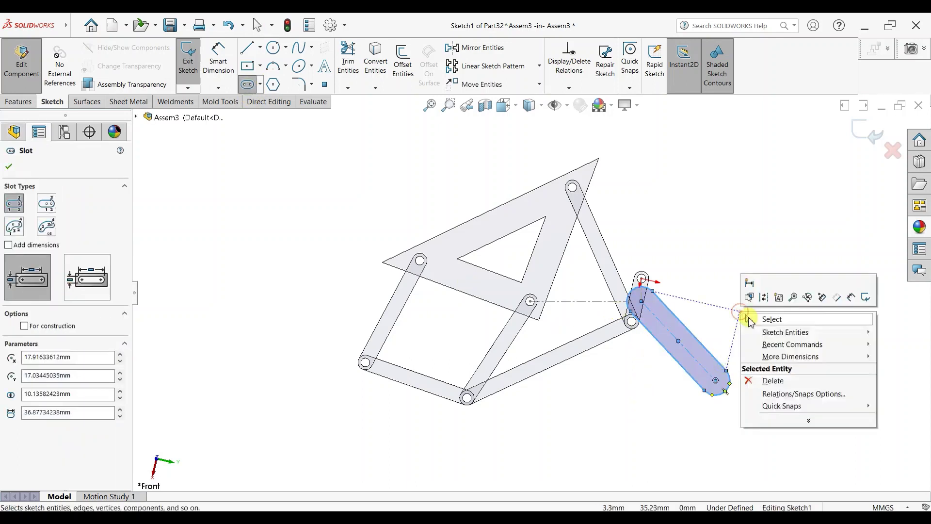
click(762, 316)
scroll(753, 330, down, 2)
Draw circles at both slot ends and make them equal.
click(268, 53)
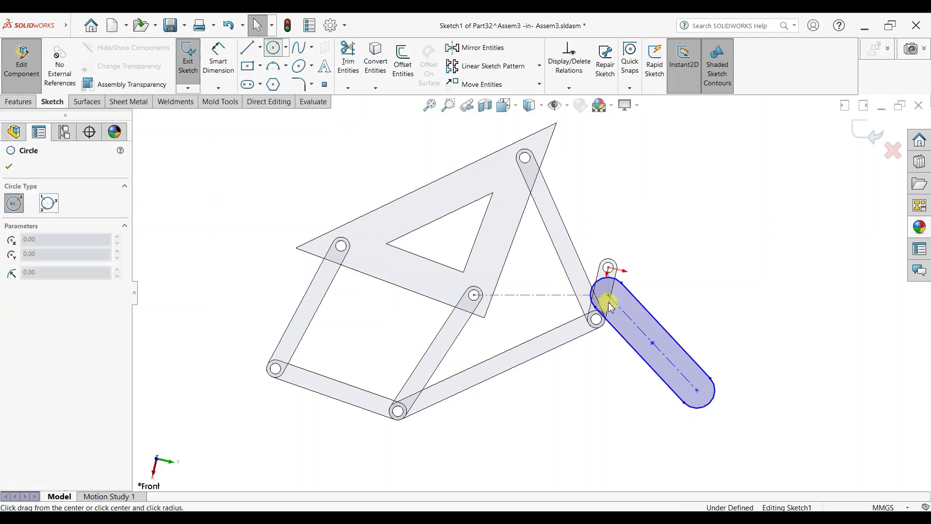
click(608, 295)
click(615, 302)
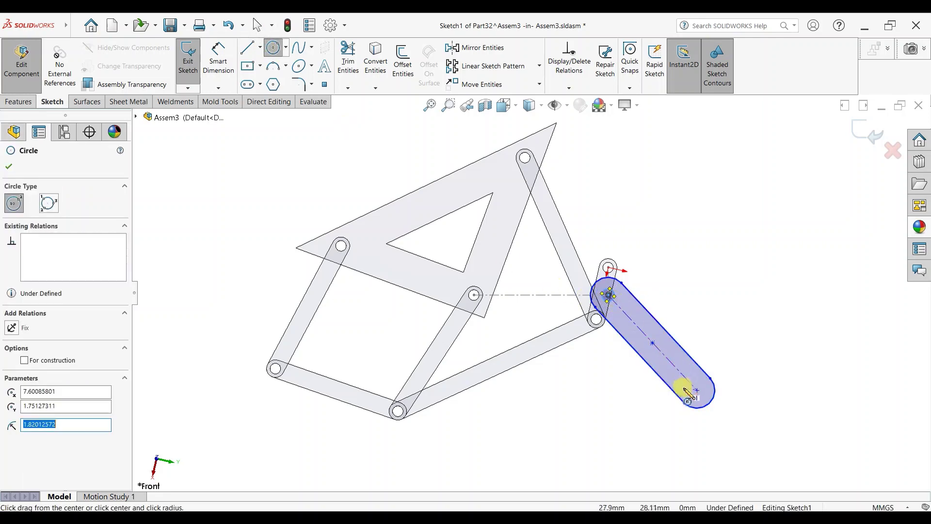
click(698, 391)
key(Escape)
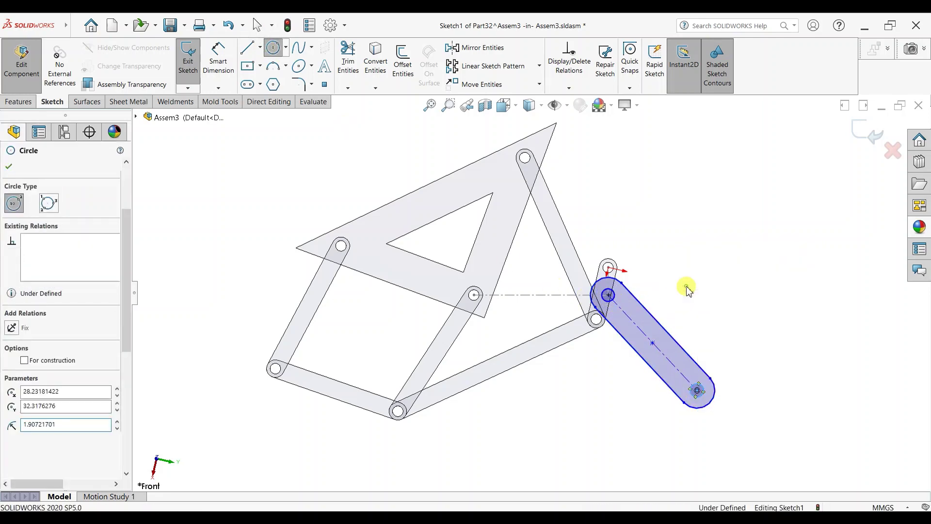
scroll(693, 338, down, 2)
click(651, 384)
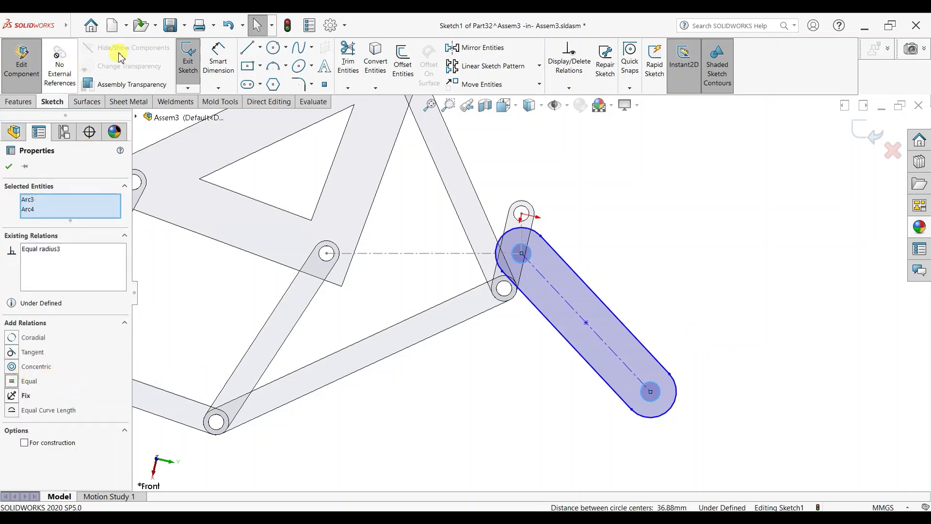
Dimension the slot length, keeping its 36.88 value.
click(218, 58)
click(552, 287)
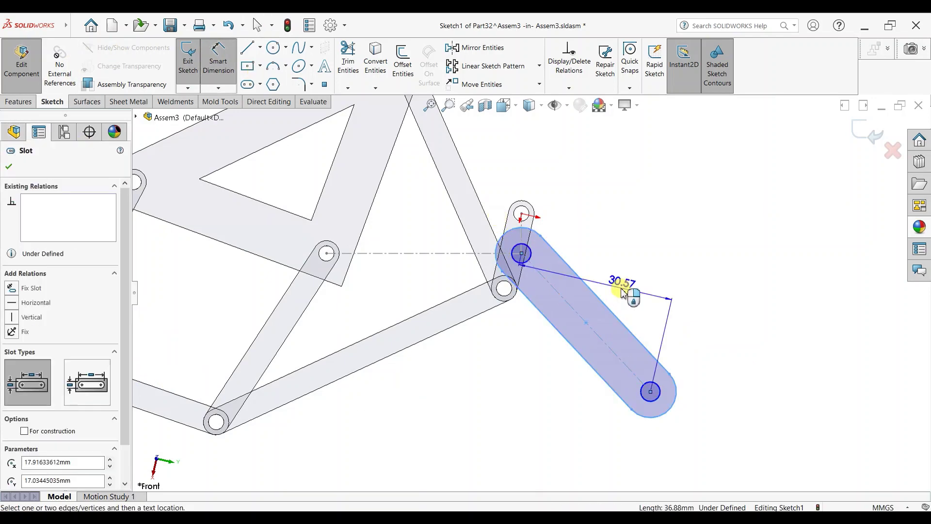
click(622, 281)
text(65.7)
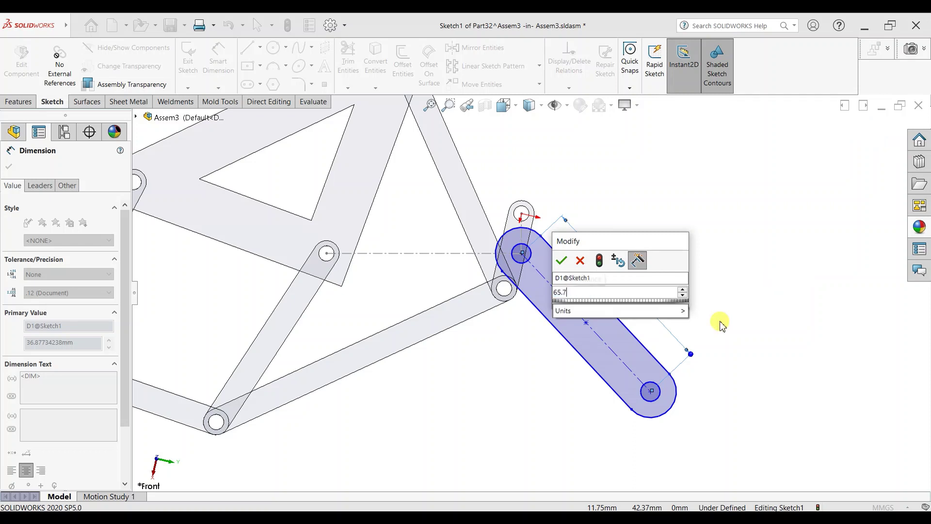
key(Escape)
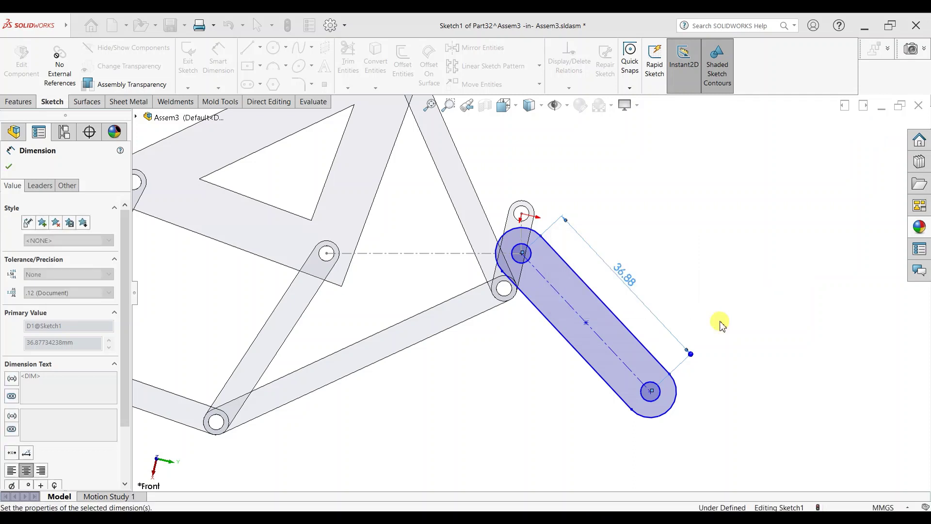
Set the slot length to 65.70 and the end radius to 2.5.
key(Return)
click(544, 191)
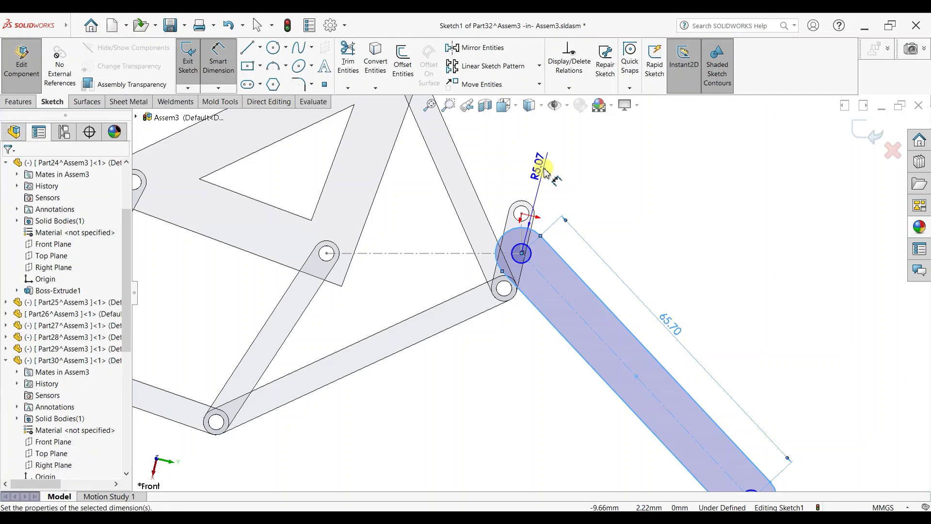
click(544, 172)
key(Escape)
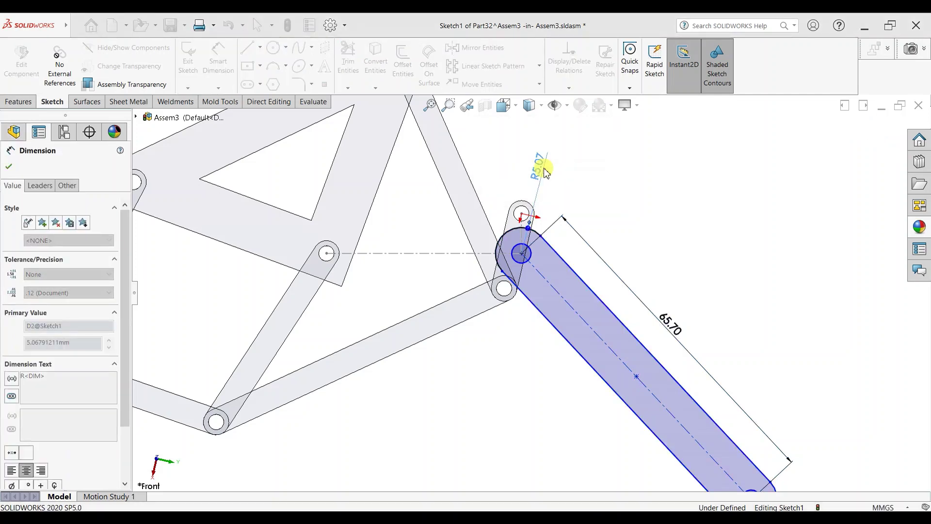
text(2.5)
key(Return)
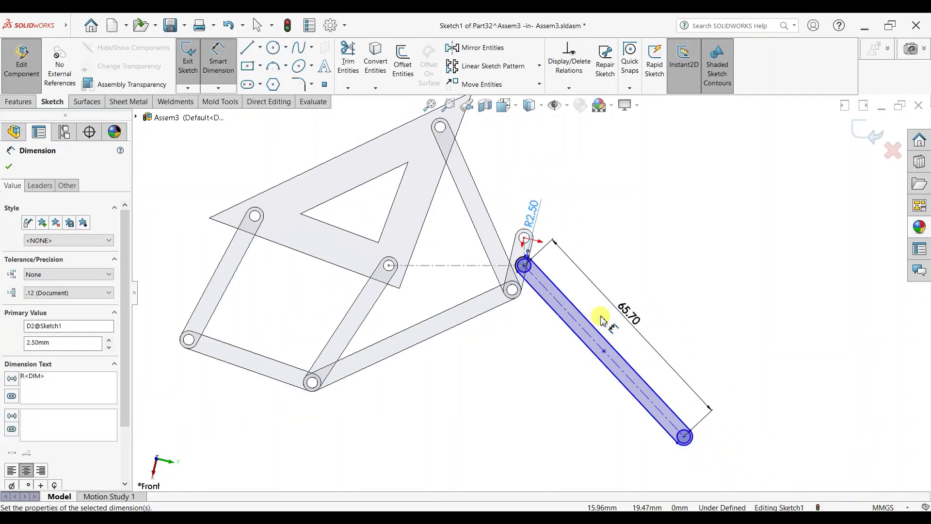
Dimension both end holes at Ø3, keeping the extra diameter as driven.
scroll(637, 391, down, 2)
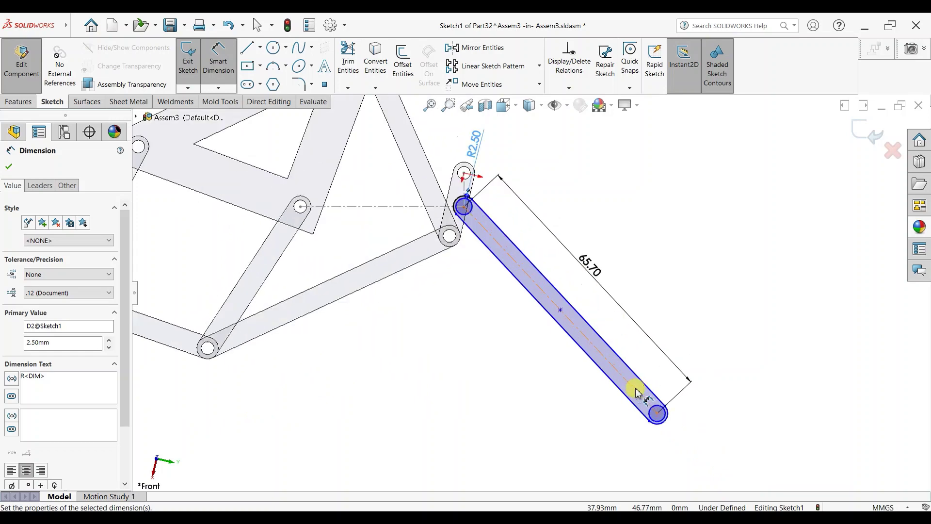
click(633, 436)
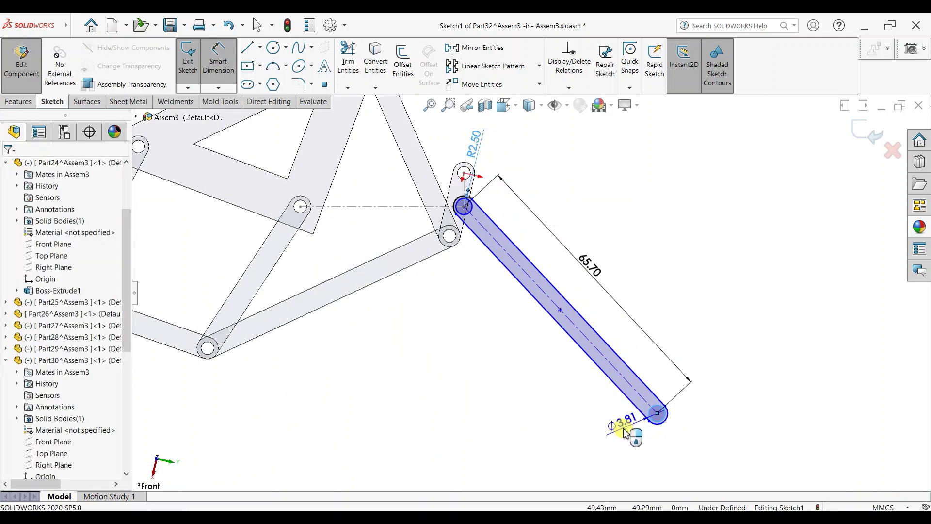
click(625, 432)
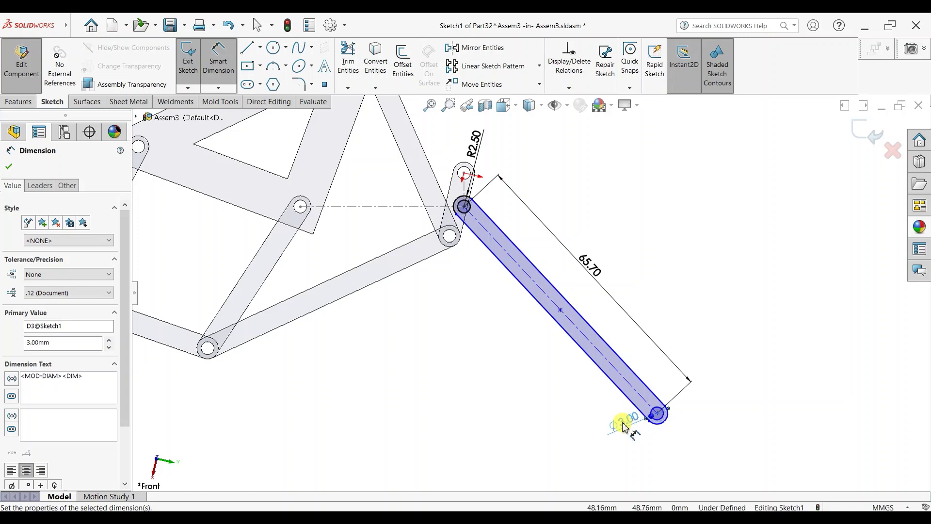
click(460, 213)
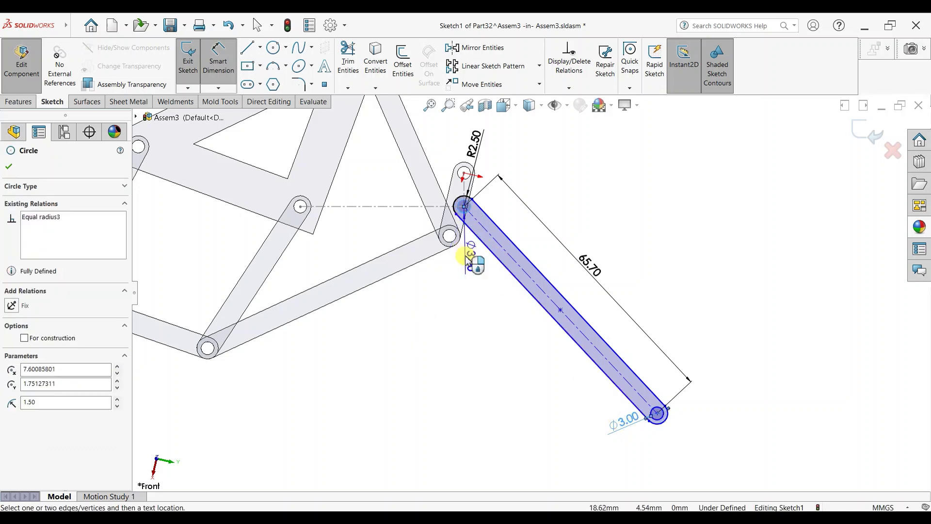
click(472, 282)
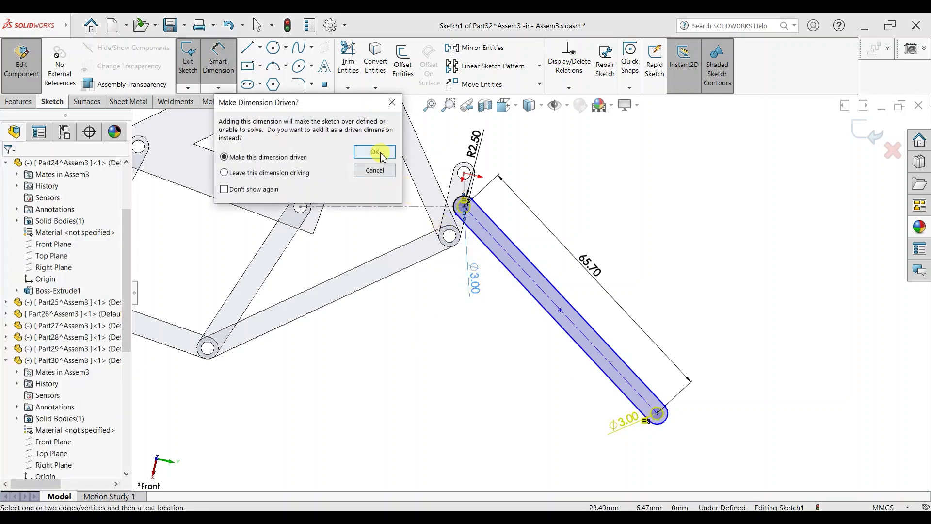
click(377, 153)
Extrude the sketch 2 mm into a solid leg bar.
click(15, 102)
click(194, 73)
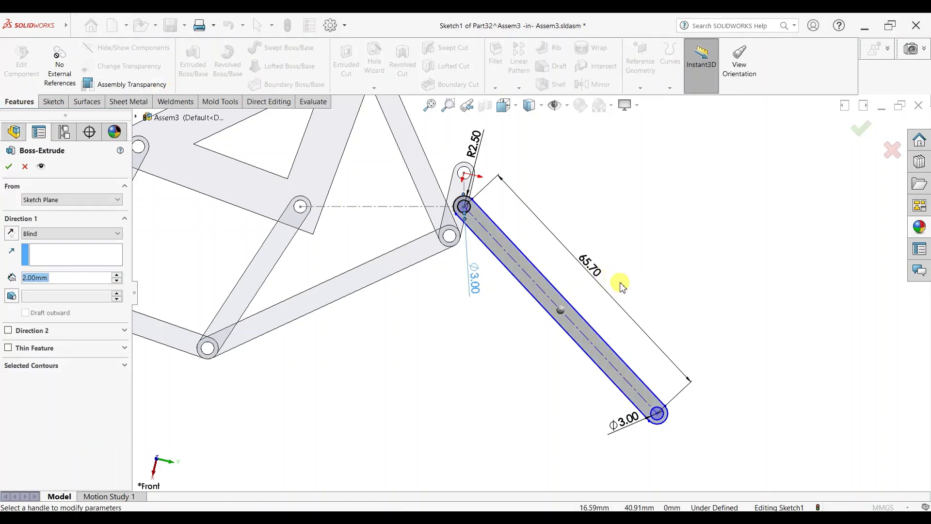
click(10, 167)
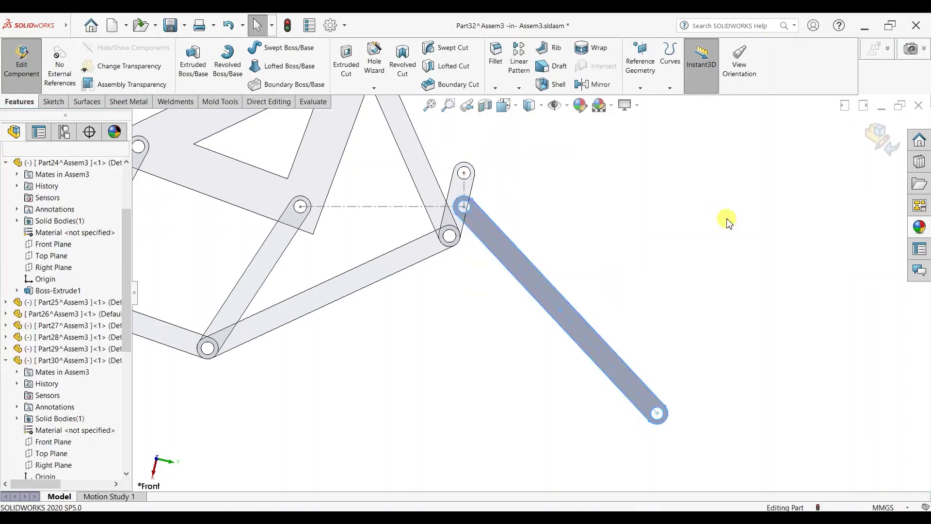
Apply a light grey plastic appearance to Part32's bar body and exit to Assem3.
click(923, 252)
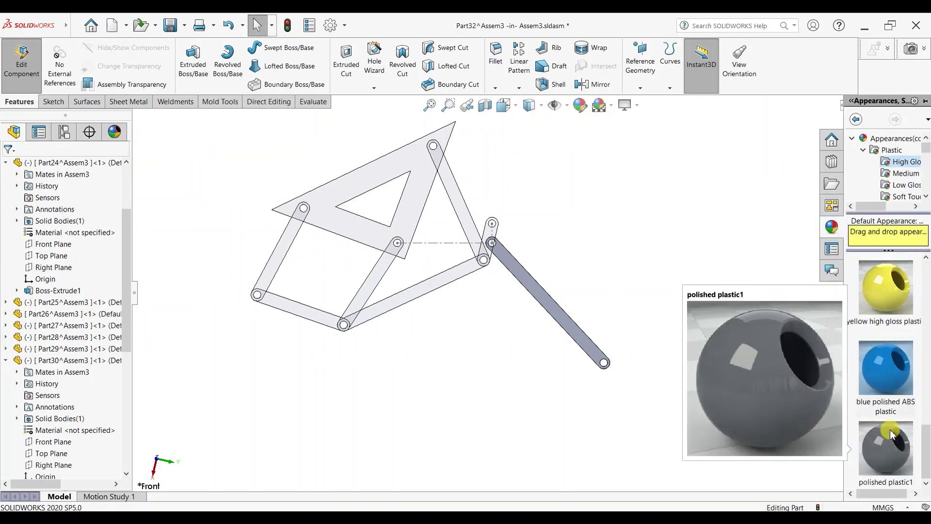
scroll(895, 342, up, 3)
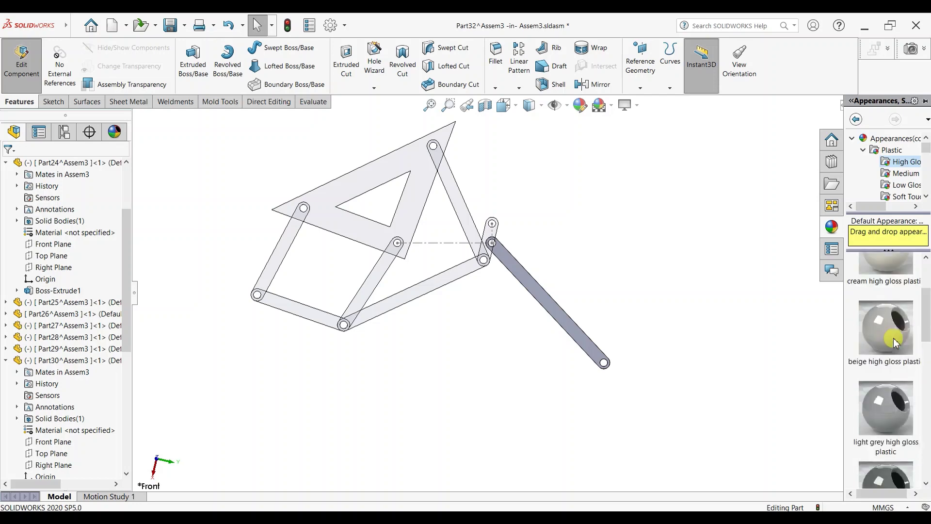
scroll(894, 342, up, 3)
drag(885, 286, 562, 318)
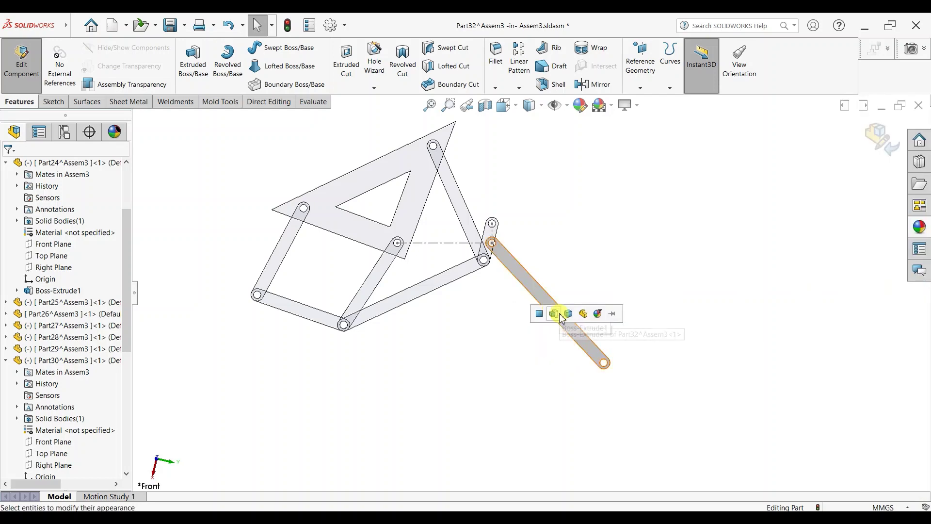
click(568, 315)
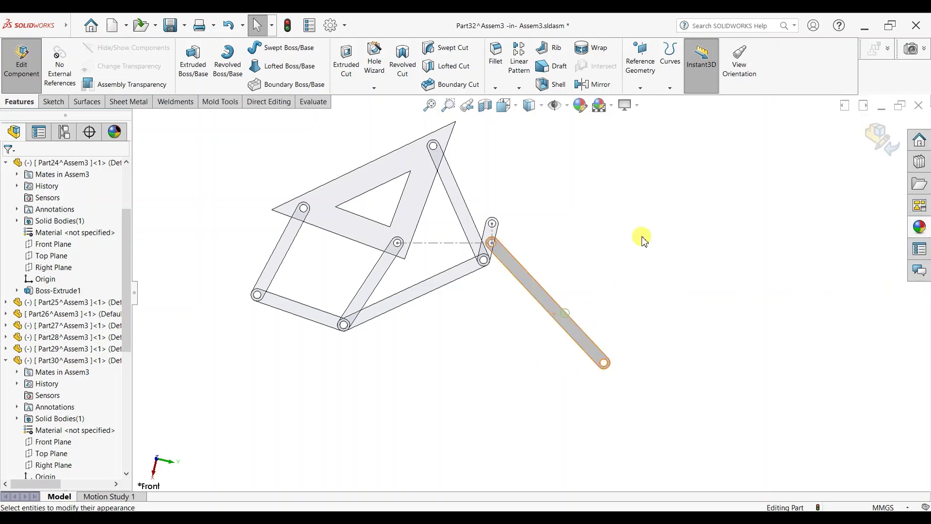
click(878, 138)
scroll(600, 264, up, 2)
scroll(442, 261, down, 3)
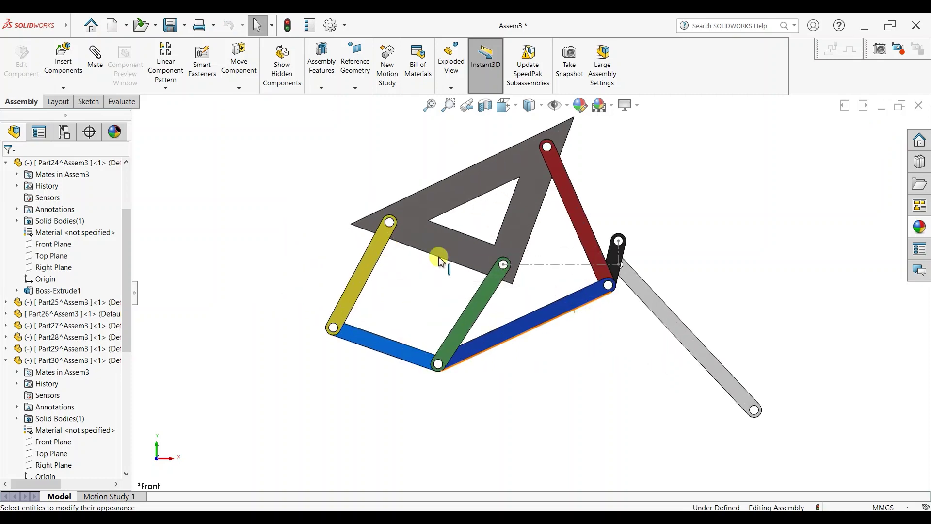
Delete the grey leg bar's InPlace9 mate, confirming both prompts.
click(658, 319)
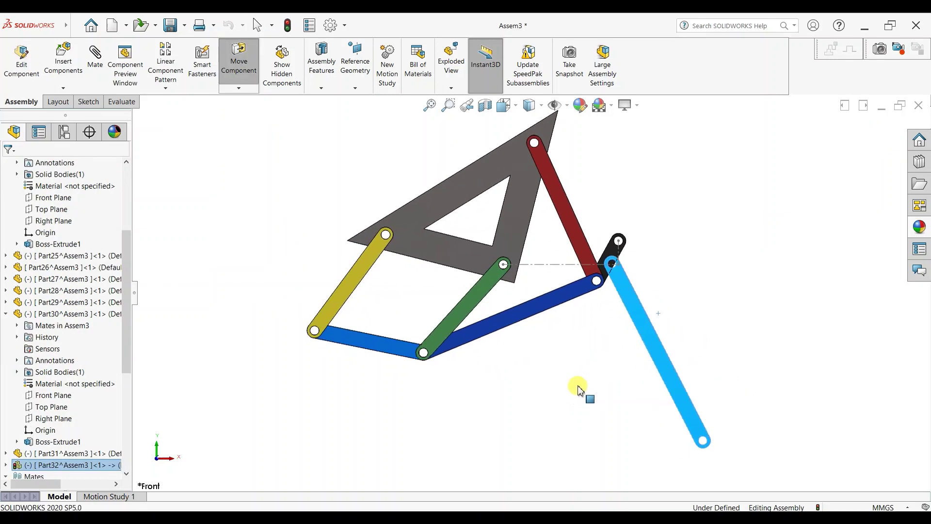
drag(121, 372, 125, 472)
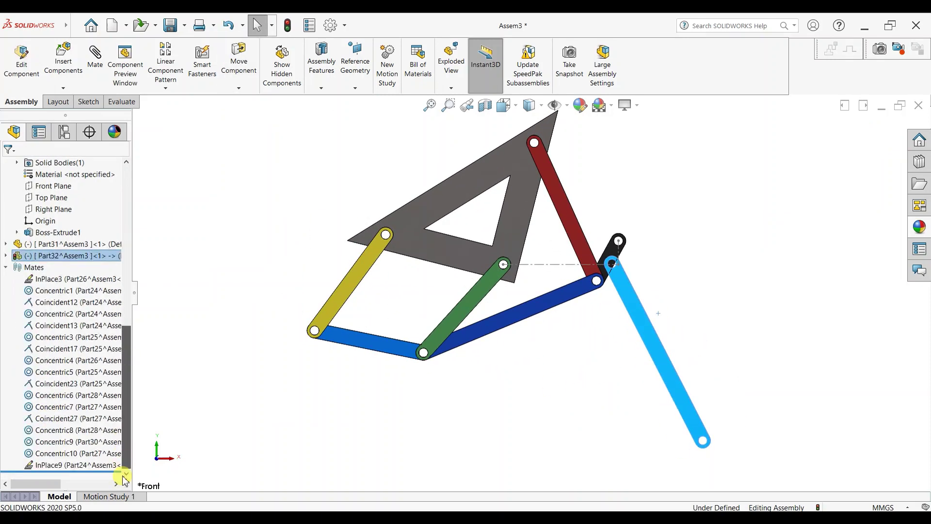
right_click(96, 466)
click(109, 380)
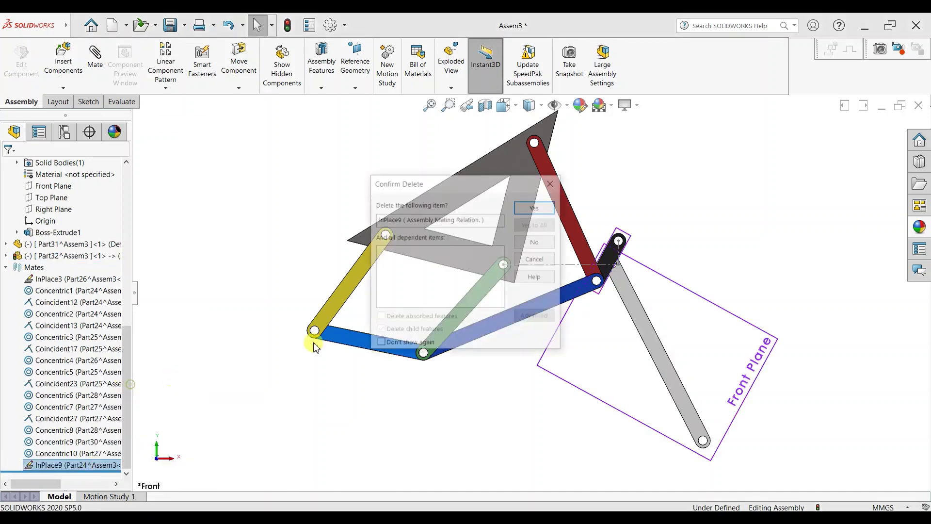
click(535, 205)
click(493, 291)
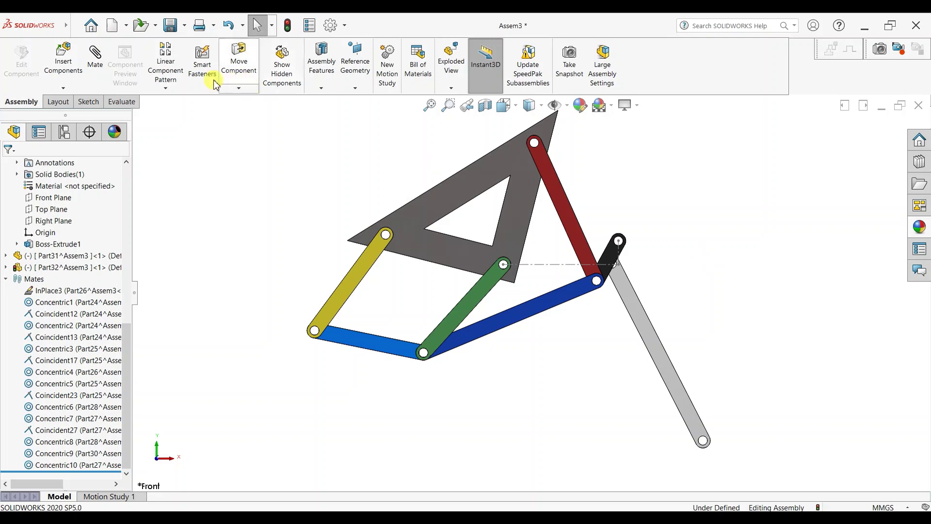
Insert a new in-context Part33 and start its sketch on a plane.
click(70, 90)
click(74, 116)
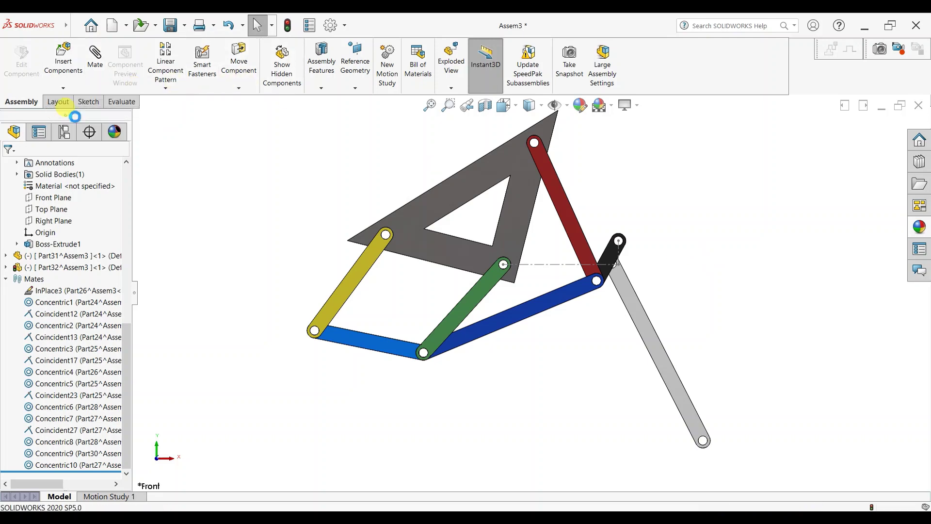
click(53, 199)
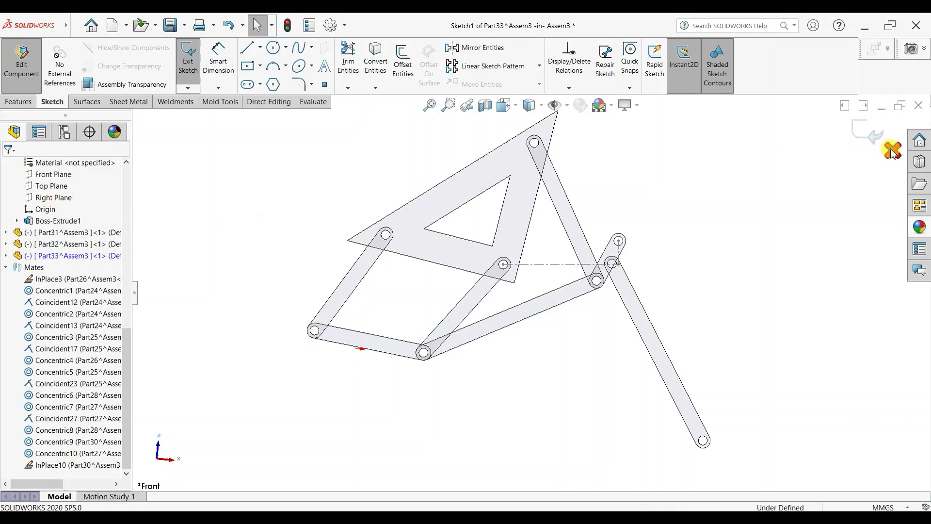
Discard Part33's empty Sketch1 and exit the sketch.
click(892, 151)
click(485, 272)
key(ctrl+b)
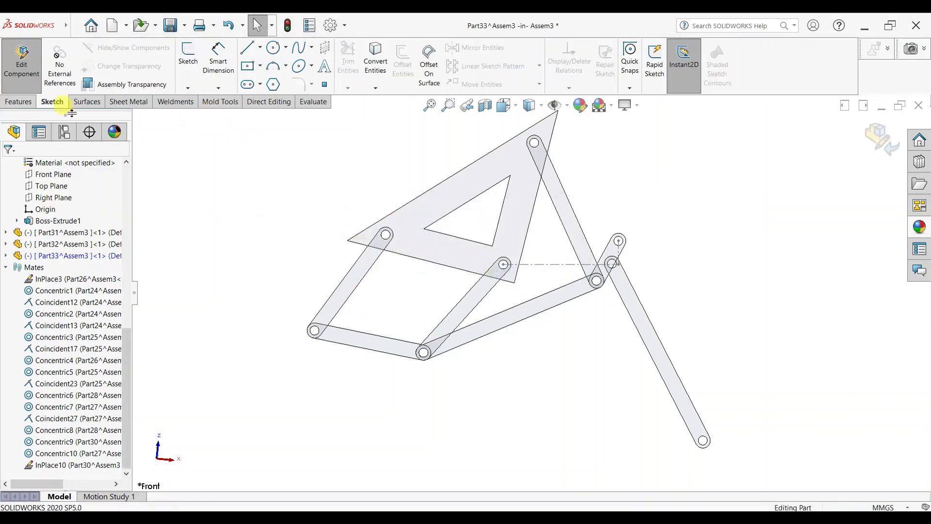
Leave Part33 editing for Assem3 and insert another new part, Part34.
click(25, 102)
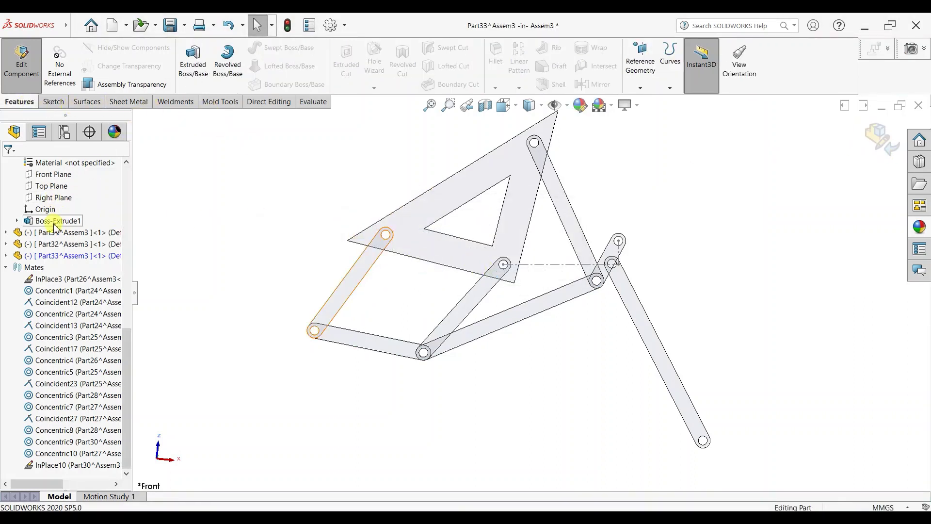
scroll(55, 227, up, 4)
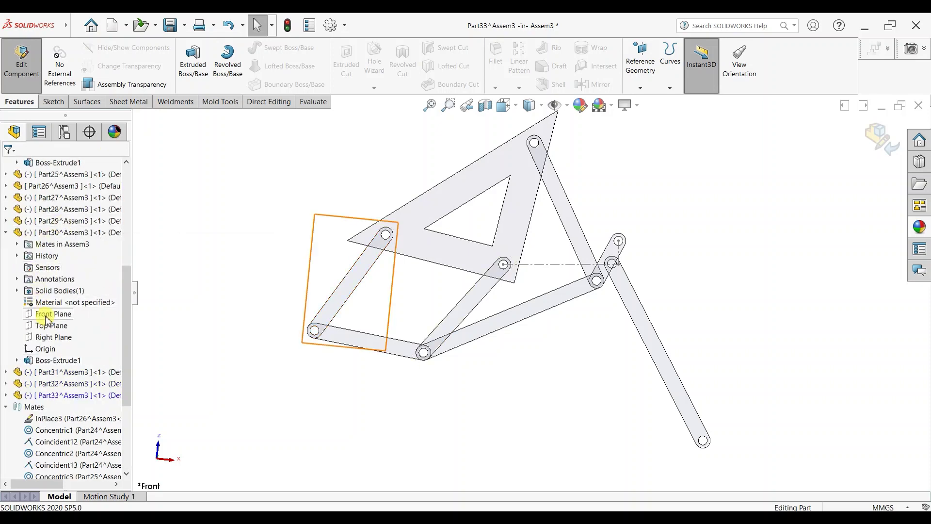
click(869, 141)
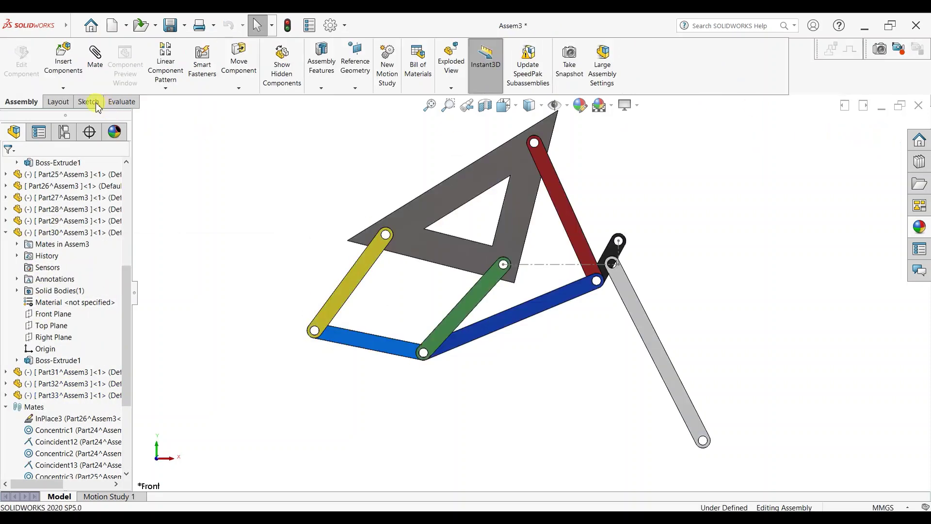
click(216, 184)
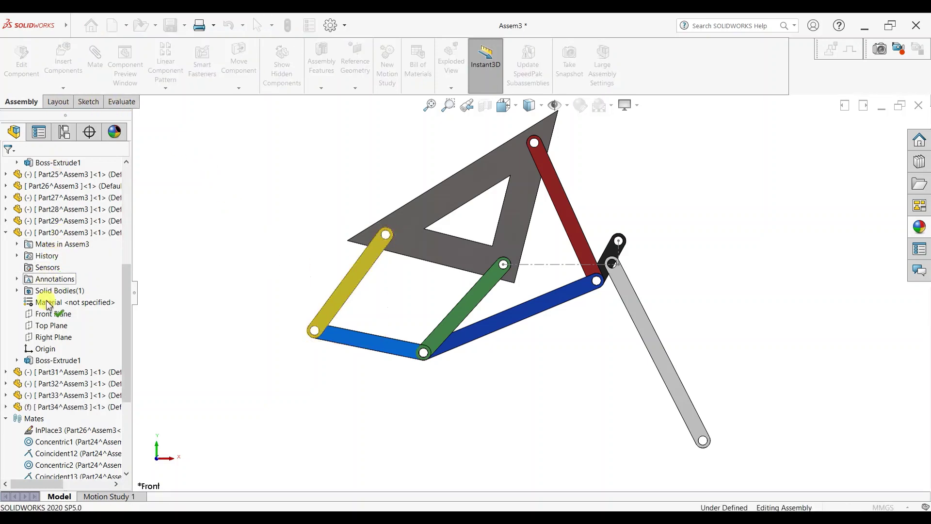
Sketch a vertical straight slot on the Front Plane, right of the linkage.
click(51, 314)
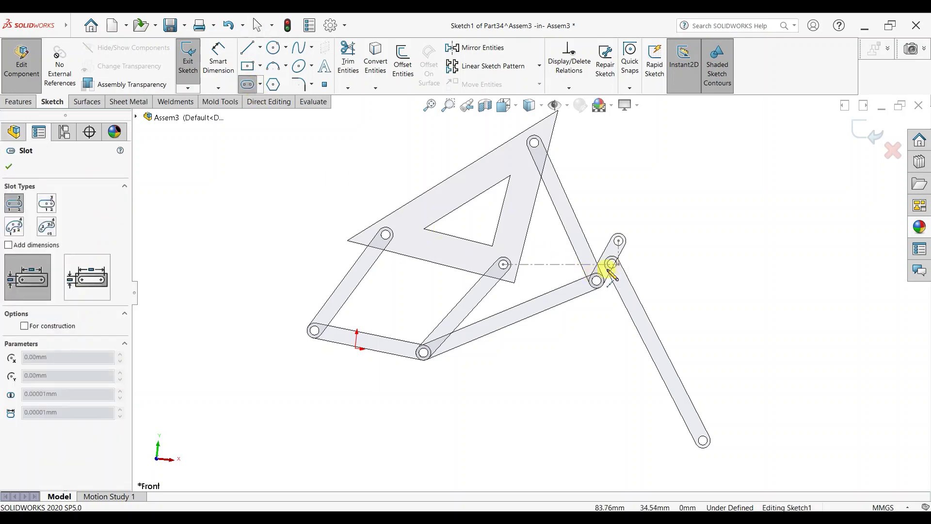
click(695, 179)
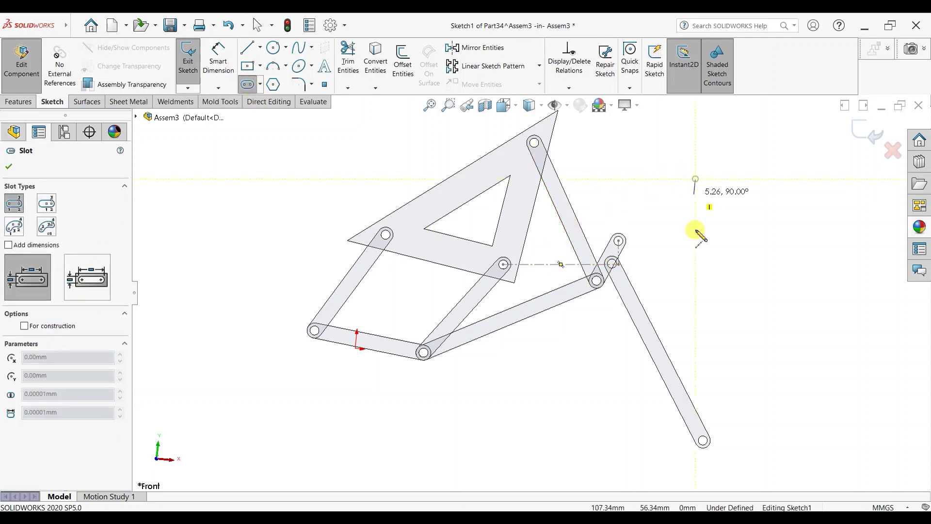
click(695, 295)
click(712, 286)
key(Escape)
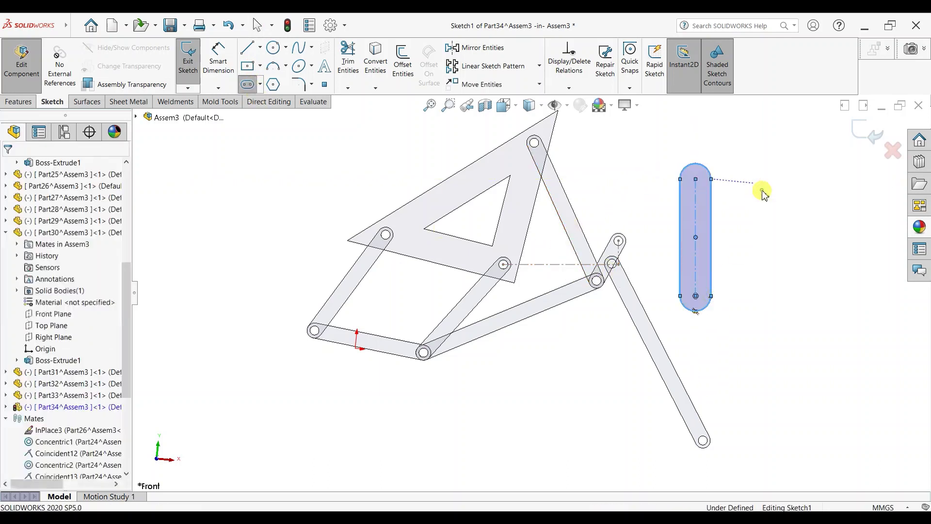
Draw trial circles at the slot's top and bottom ends and select both.
key(c)
click(695, 179)
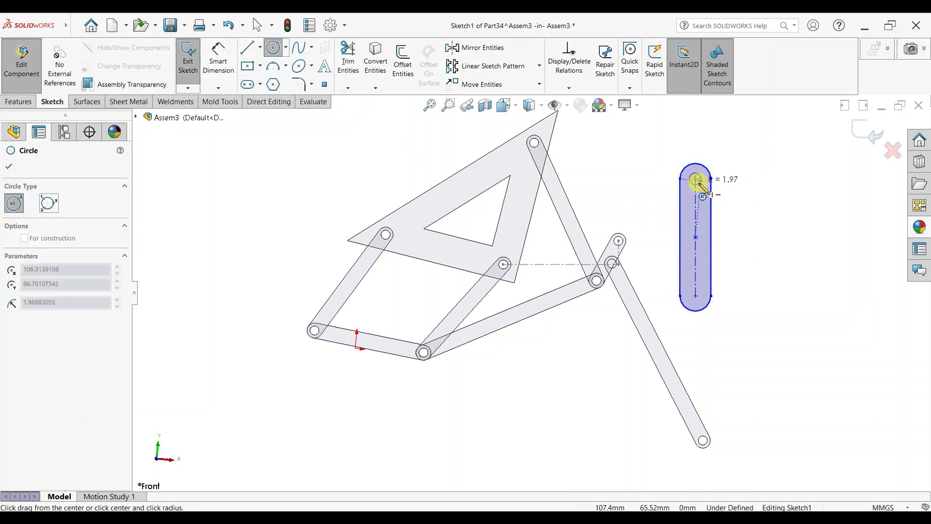
click(701, 180)
click(695, 296)
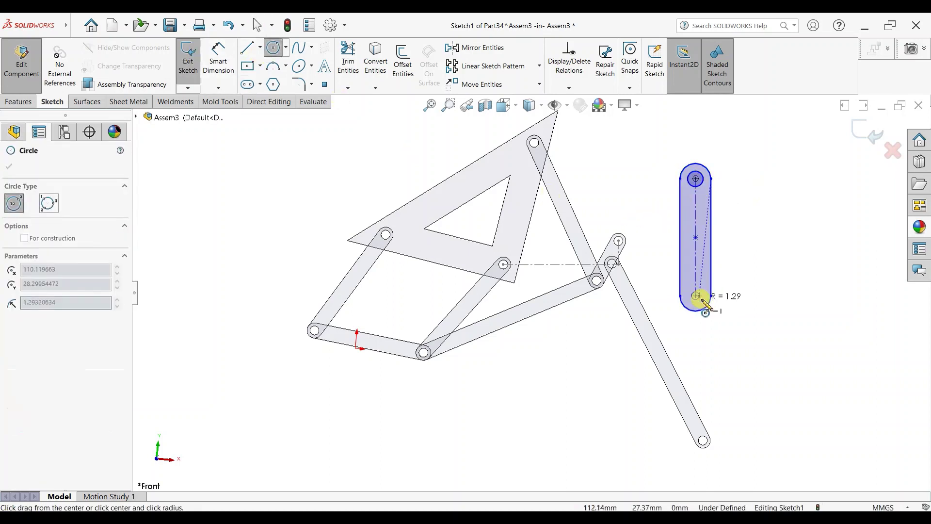
click(707, 303)
right_click(751, 203)
click(771, 208)
scroll(756, 206, down, 2)
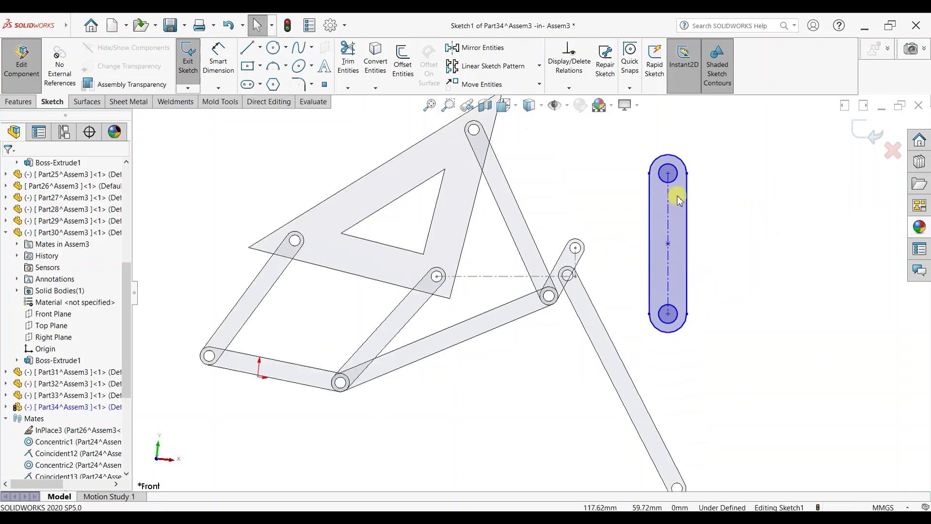
click(676, 181)
ctrl+click(669, 310)
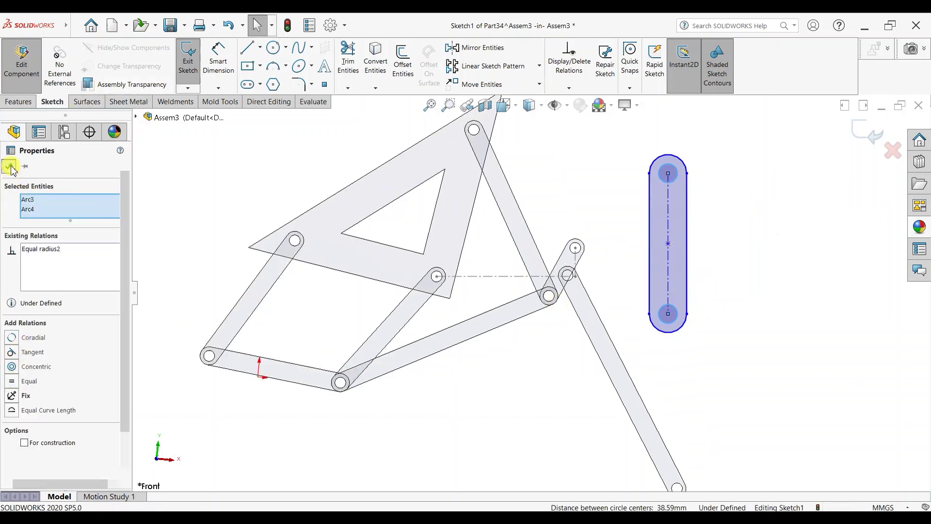
click(9, 167)
Try a centre-to-centre slot dimension, then cancel it and undo the trial end circles.
click(218, 61)
click(706, 239)
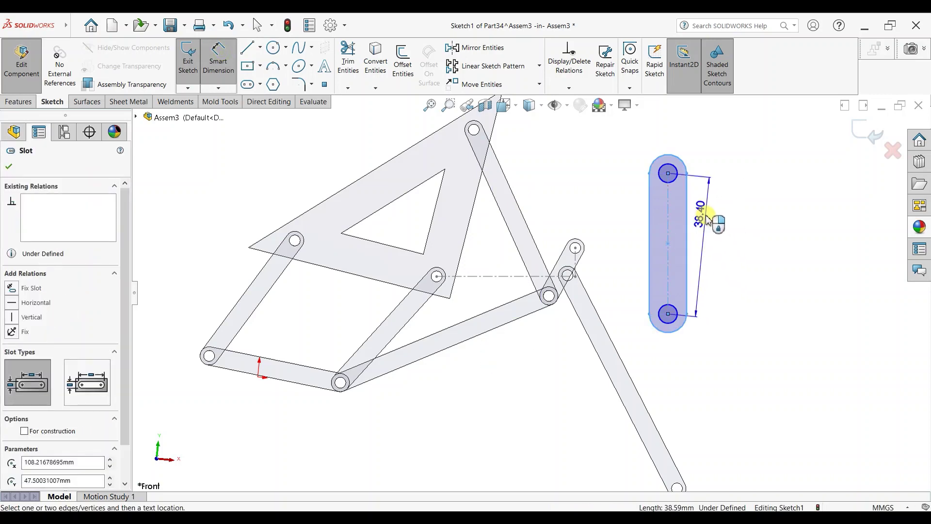
key(Escape)
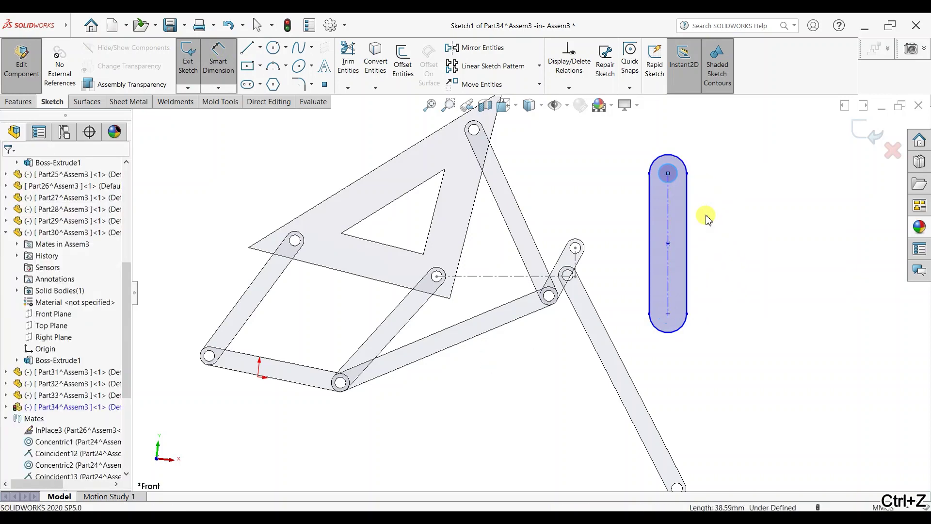
key(Escape)
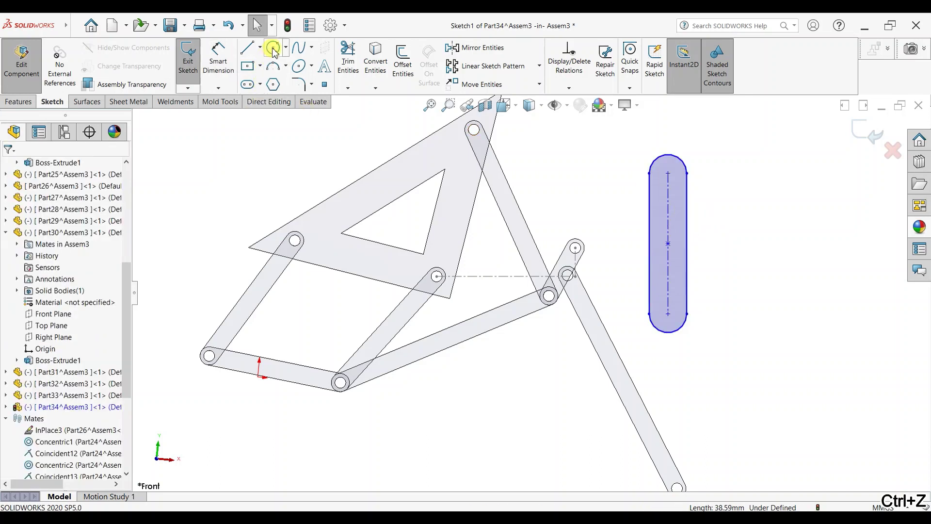
key(c)
click(668, 173)
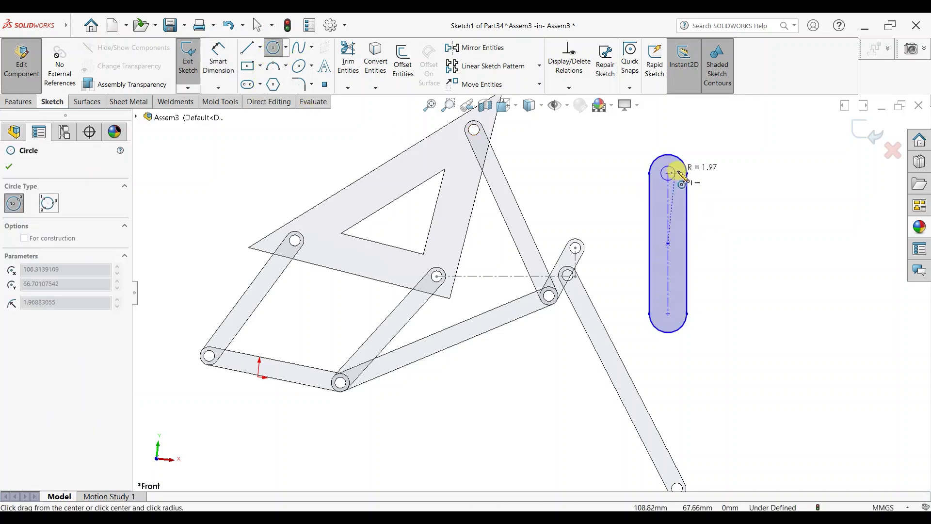
key(Escape)
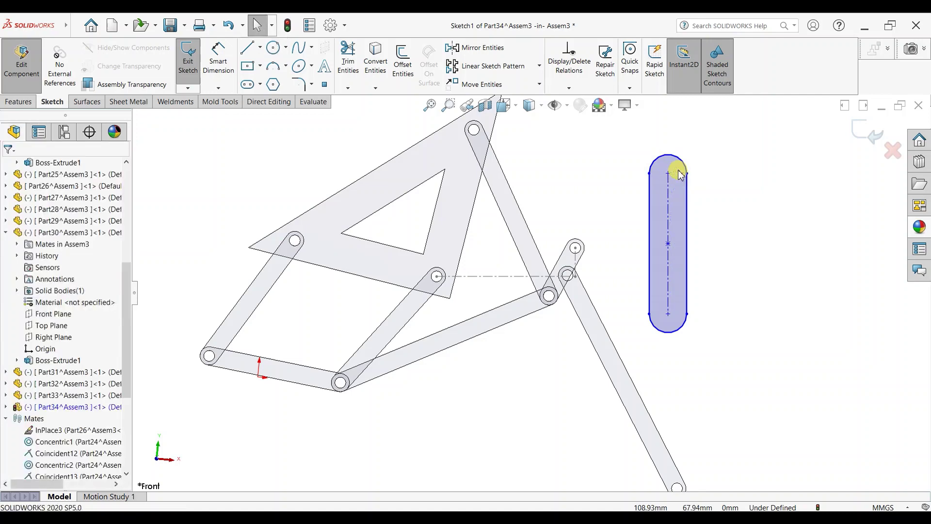
scroll(710, 227, down, 2)
Constrain the slot vertical and redraw circles at its top and bottom ends.
click(625, 210)
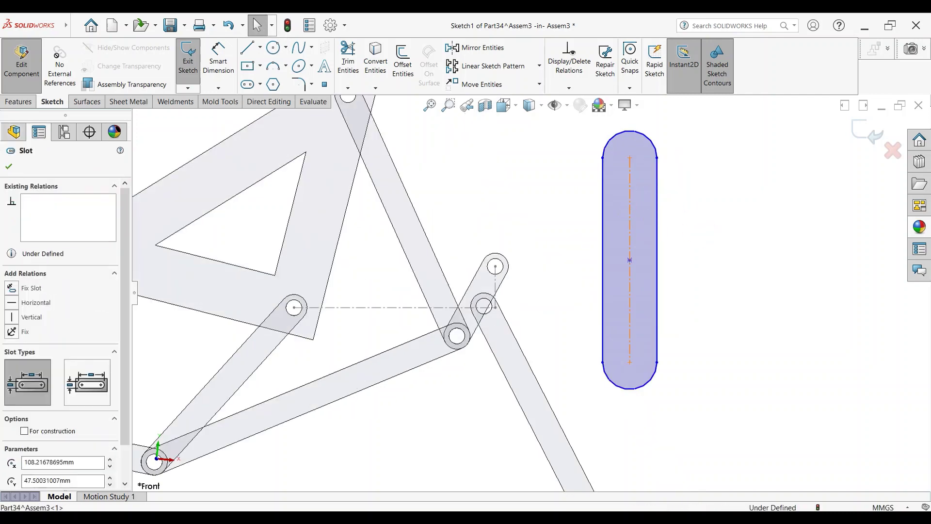
click(688, 168)
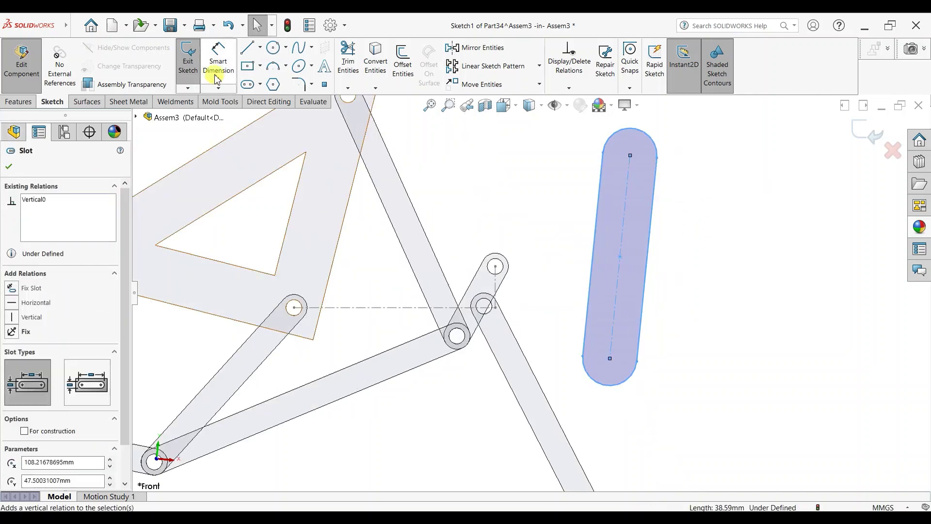
click(274, 49)
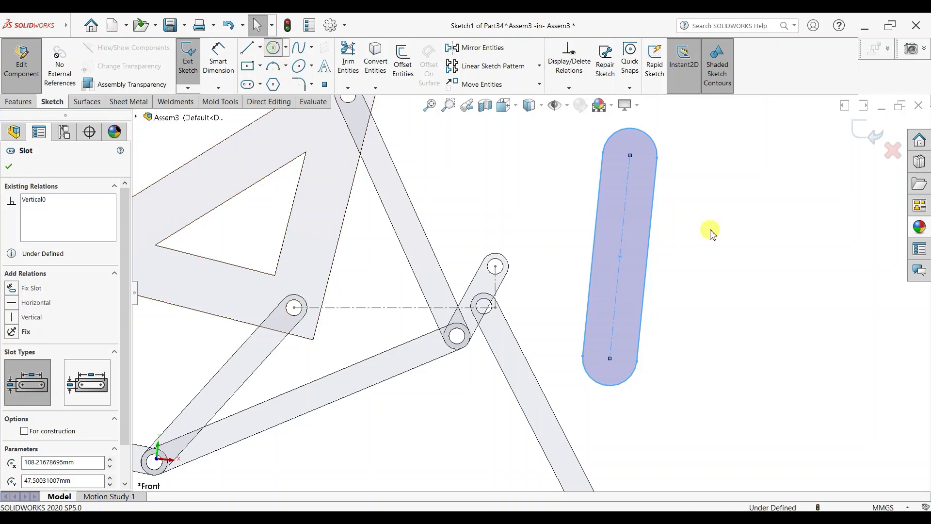
click(630, 156)
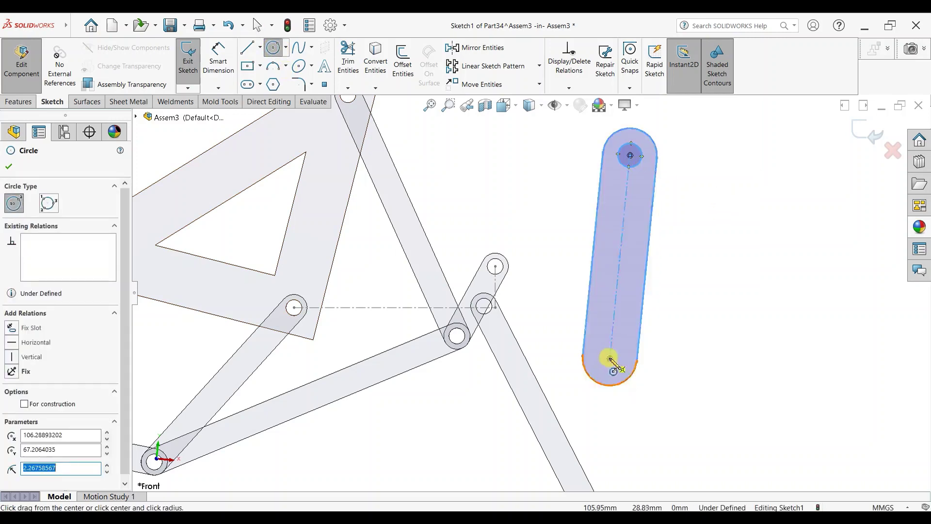
click(610, 359)
click(620, 361)
key(Escape)
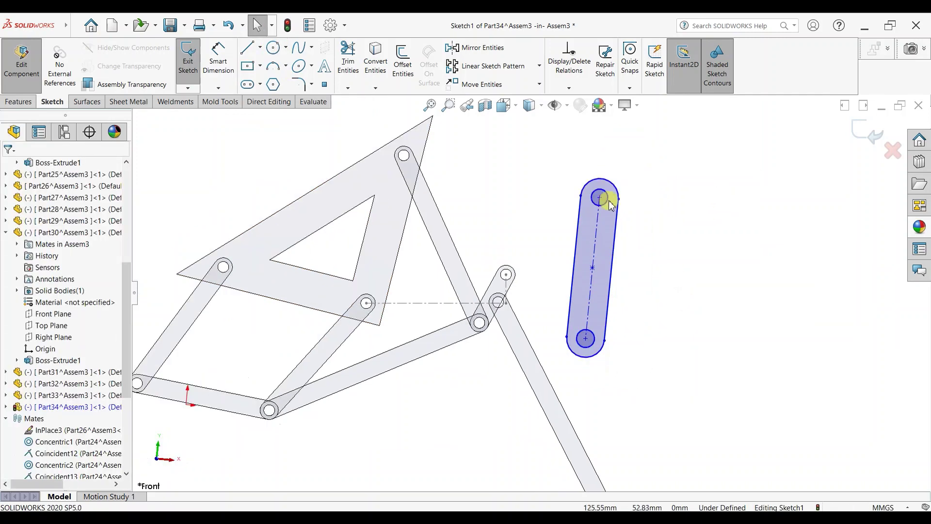
Dimension the slot's centre-to-centre length to 65.7 mm.
click(610, 204)
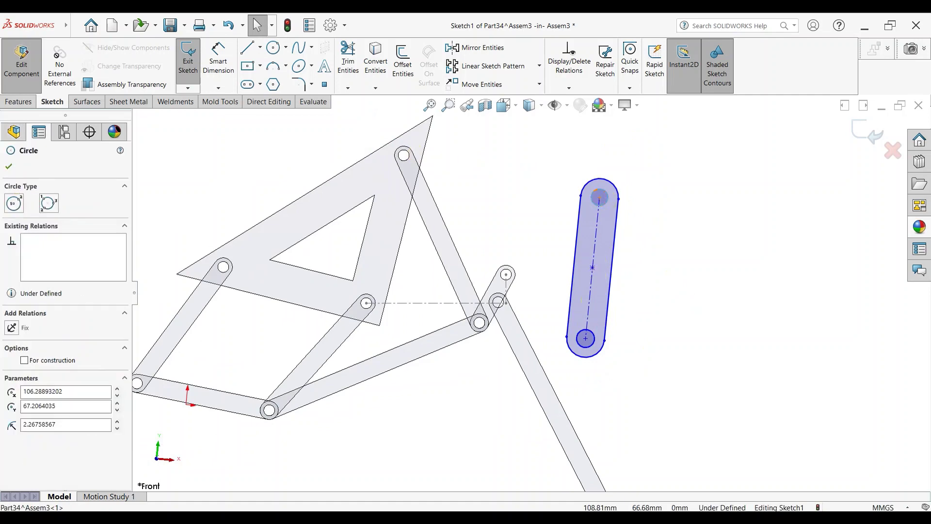
ctrl+click(585, 335)
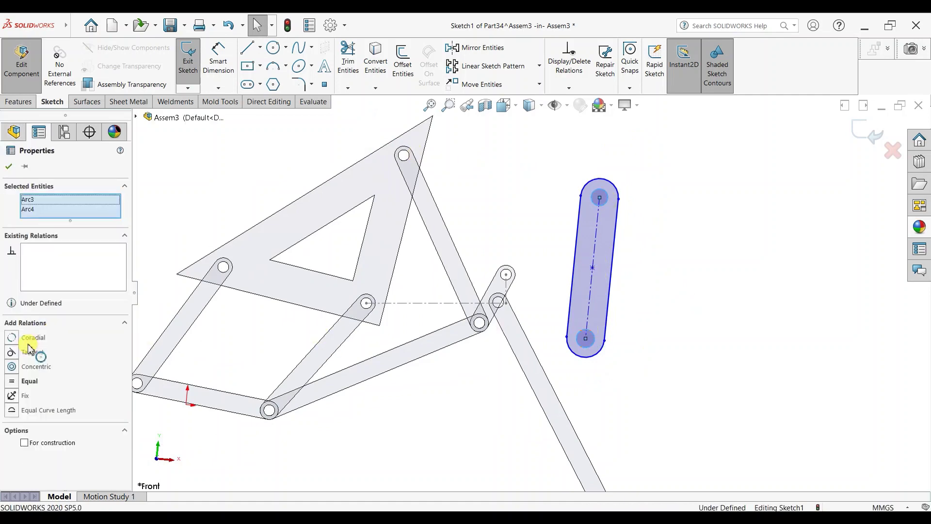
click(10, 167)
click(218, 59)
click(599, 261)
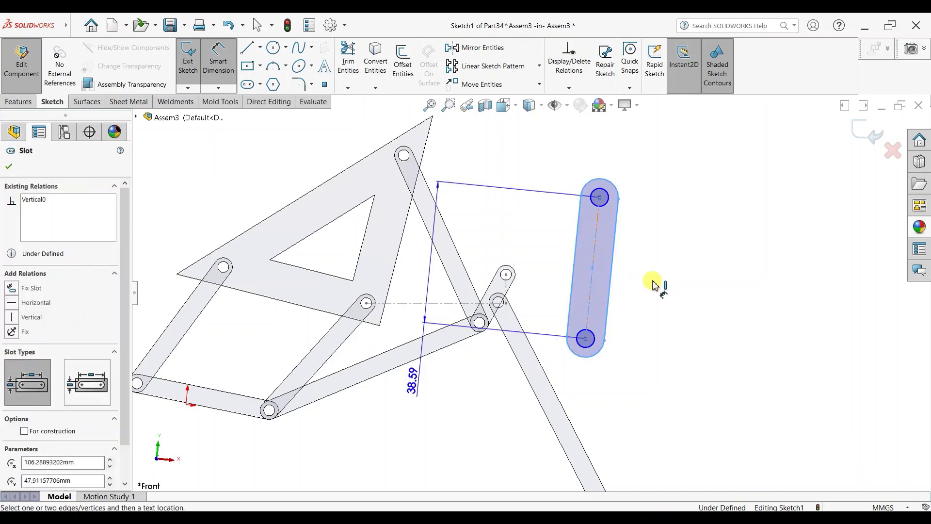
click(657, 277)
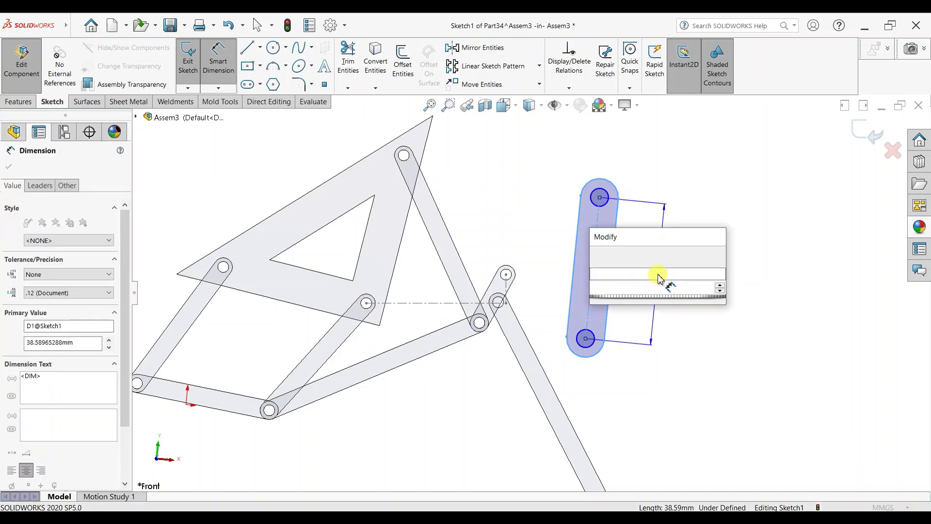
text(65.7)
key(Return)
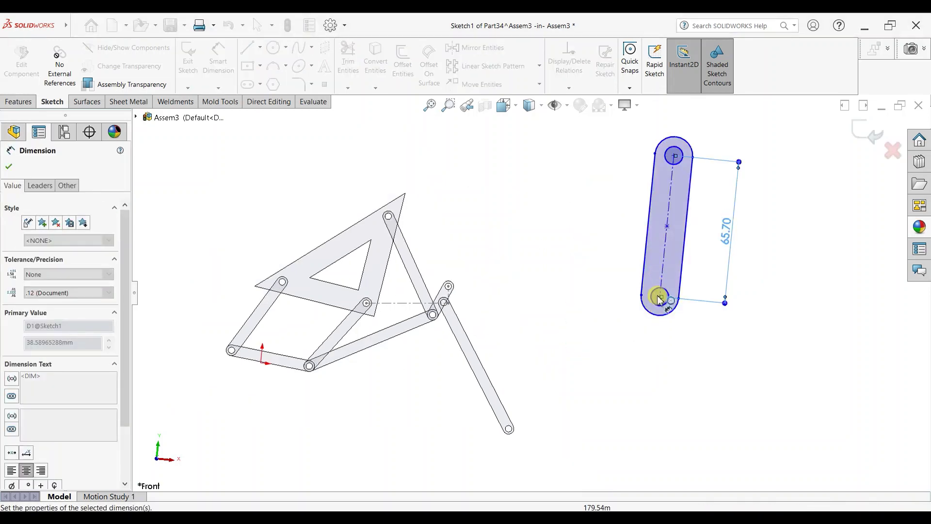
Dimension the lower hole to Ø3 mm and the slot's rounded end to R2.5 mm.
click(629, 318)
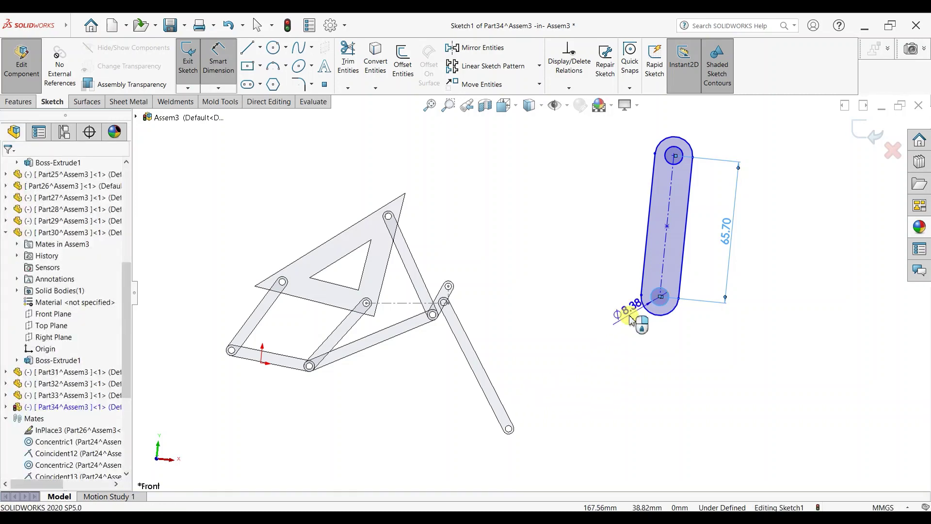
click(629, 318)
text(3)
key(Return)
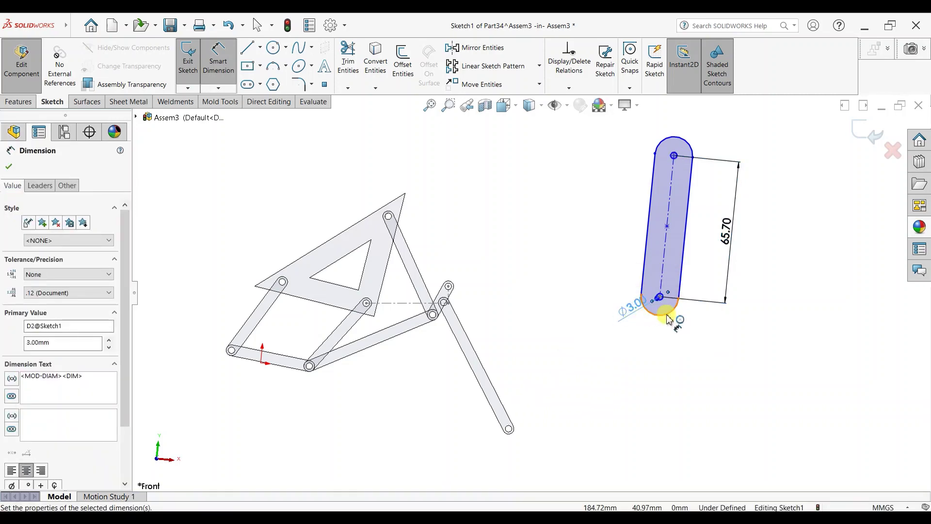
click(671, 321)
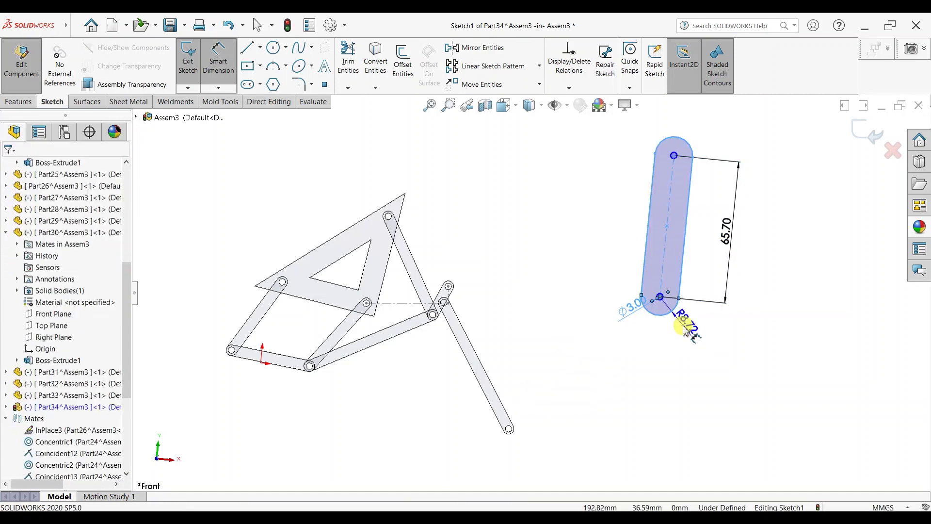
click(684, 329)
text(2.5)
key(Return)
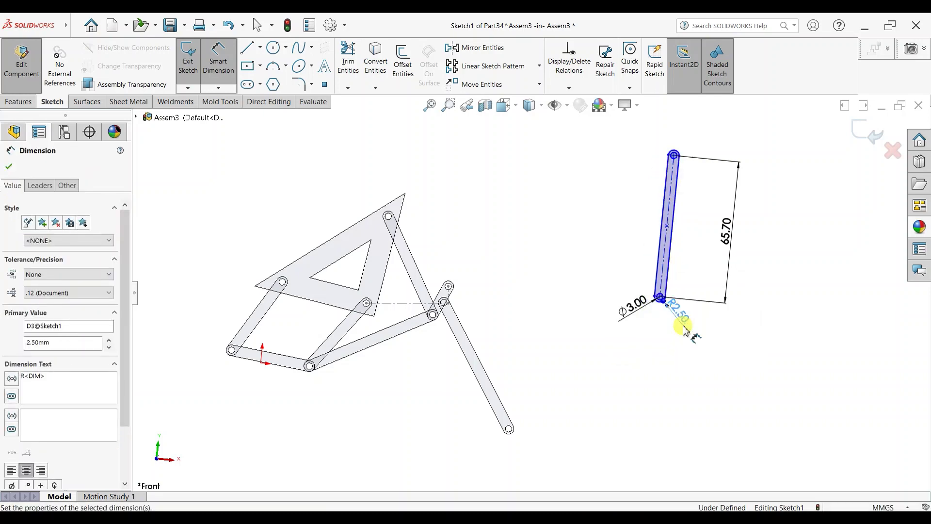
scroll(723, 237, down, 1)
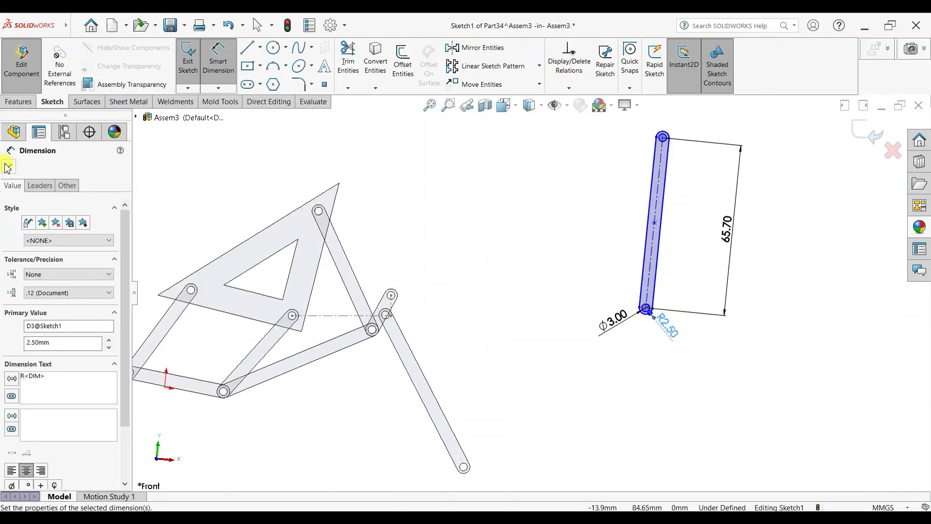
click(7, 168)
Extrude the slot 2 mm and give the bar a white high-gloss appearance.
click(18, 102)
click(203, 76)
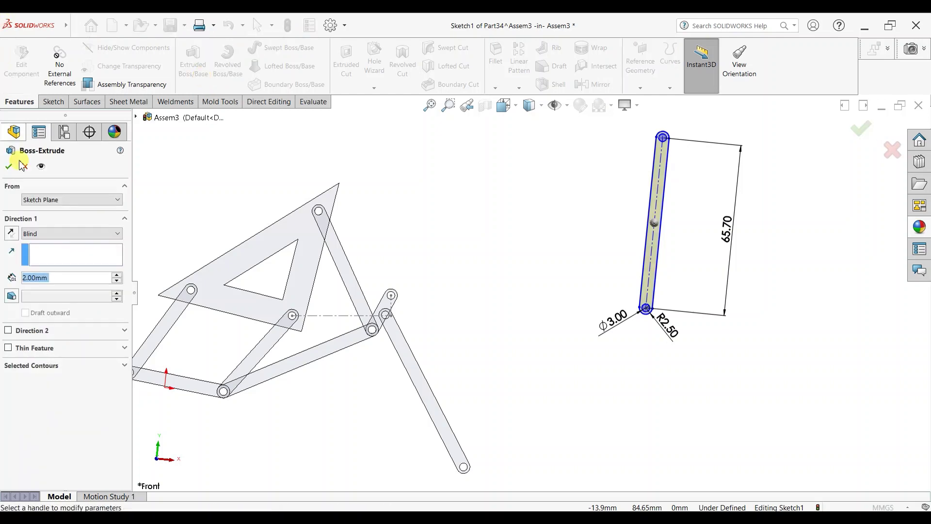
click(9, 169)
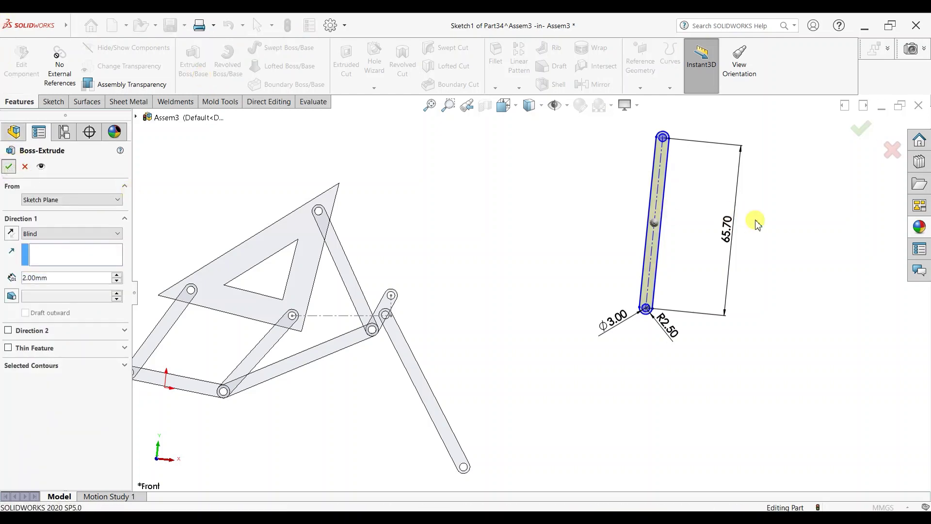
click(919, 227)
drag(888, 313, 656, 286)
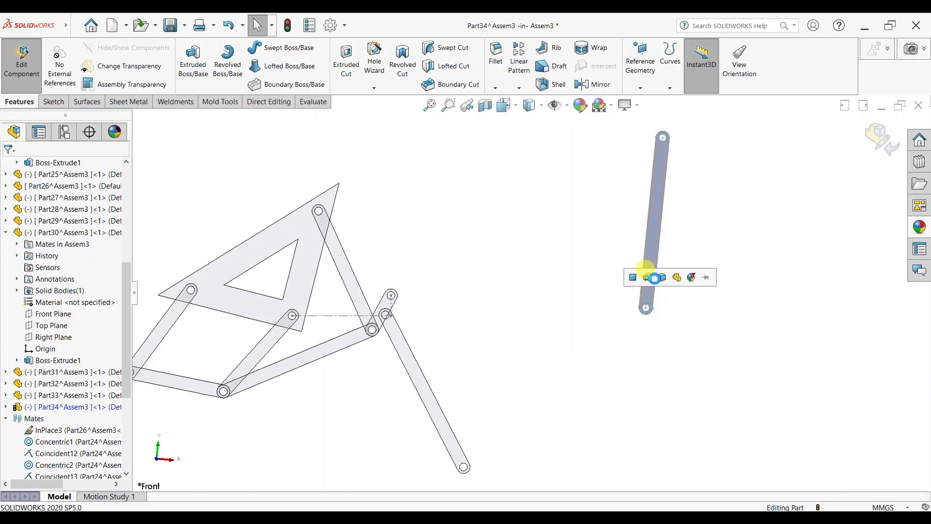
Return to the assembly and bring up the context menu for the InPlace11 mate.
click(882, 141)
drag(126, 295, 126, 383)
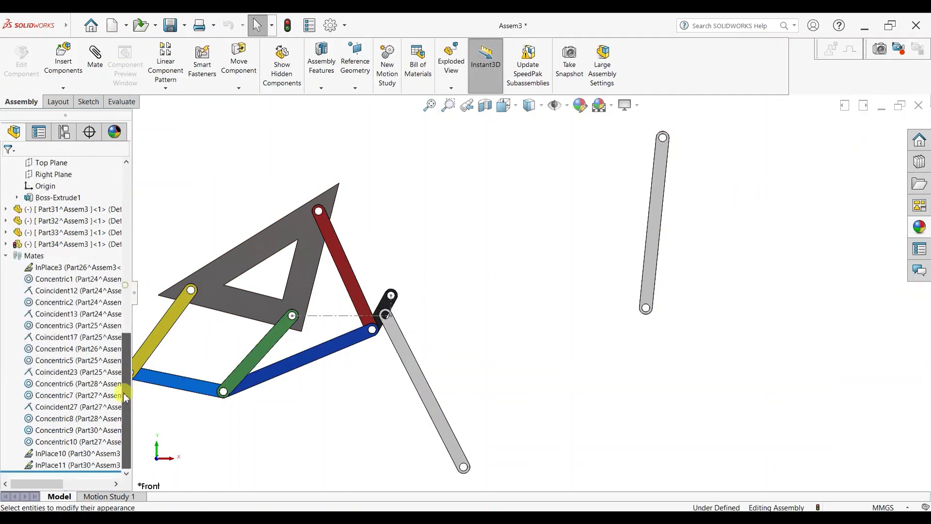
click(76, 465)
right_click(75, 464)
Delete the InPlace11 and InPlace10 mates, confirming each deletion.
click(92, 379)
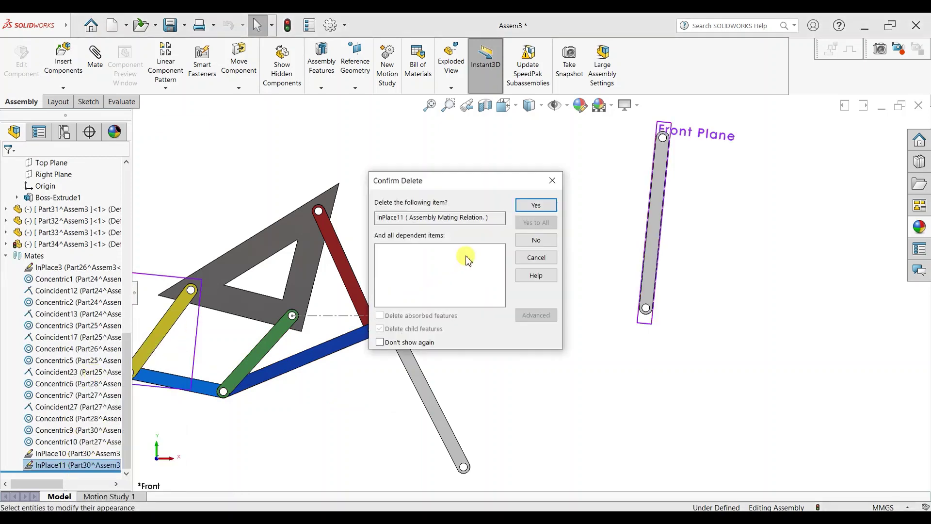
click(535, 205)
click(53, 465)
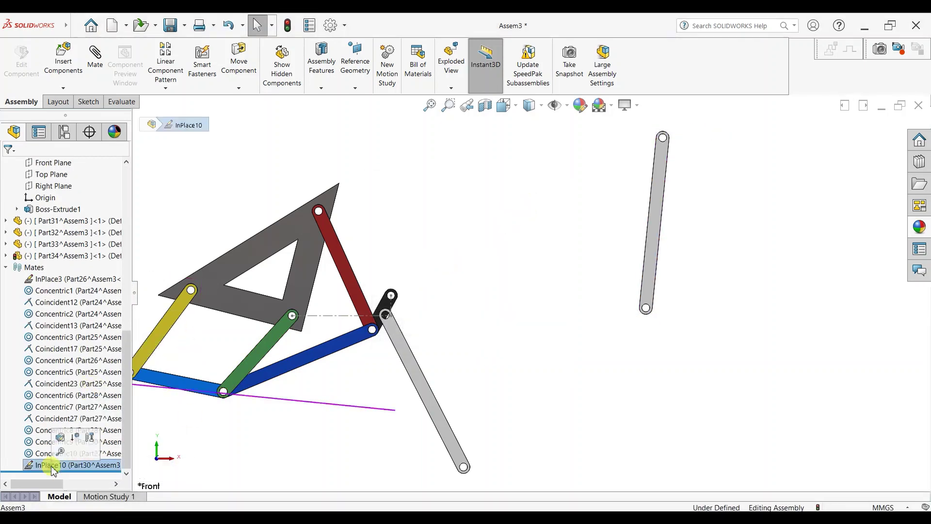
right_click(53, 466)
click(88, 380)
click(536, 204)
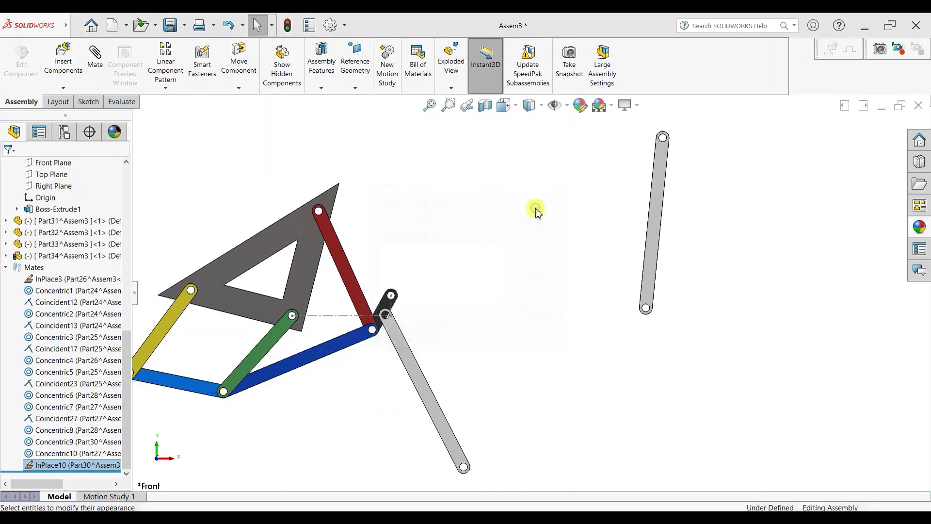
Select the grey leg bar and start the Mate command.
scroll(535, 347, down, 3)
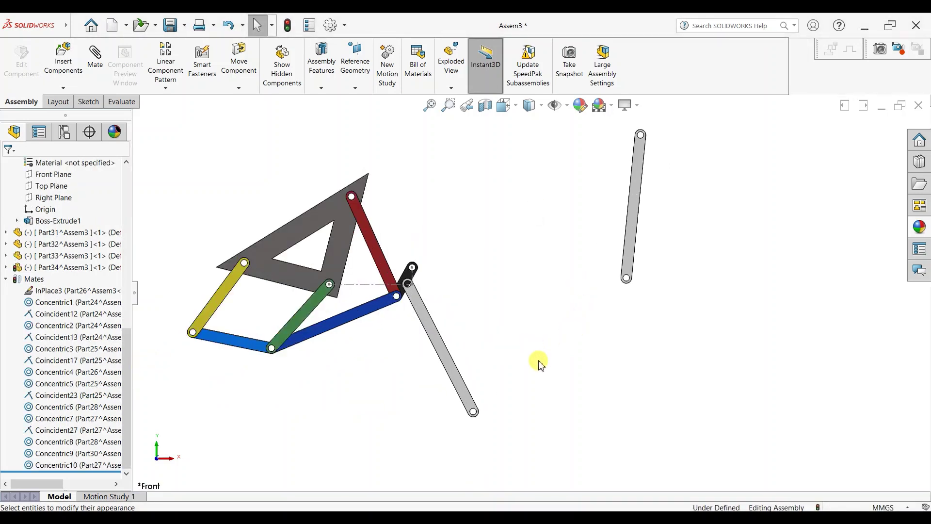
scroll(388, 283, down, 5)
click(463, 310)
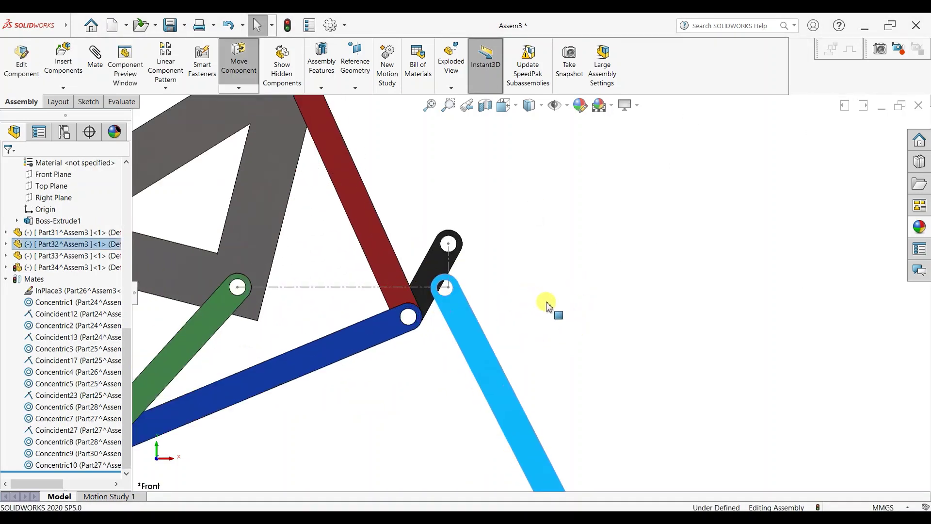
click(542, 266)
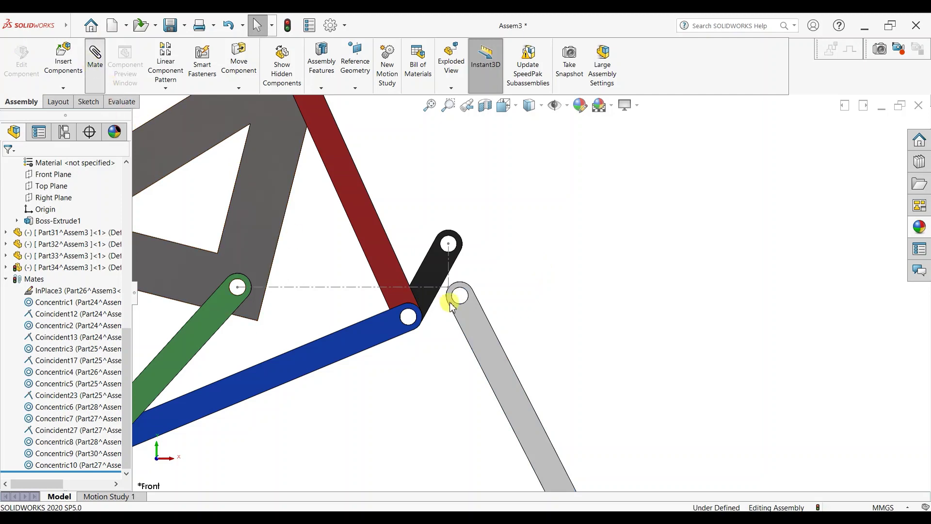
Mate the grey bar's hole concentric with the yellow bar's hole.
scroll(468, 312, up, 5)
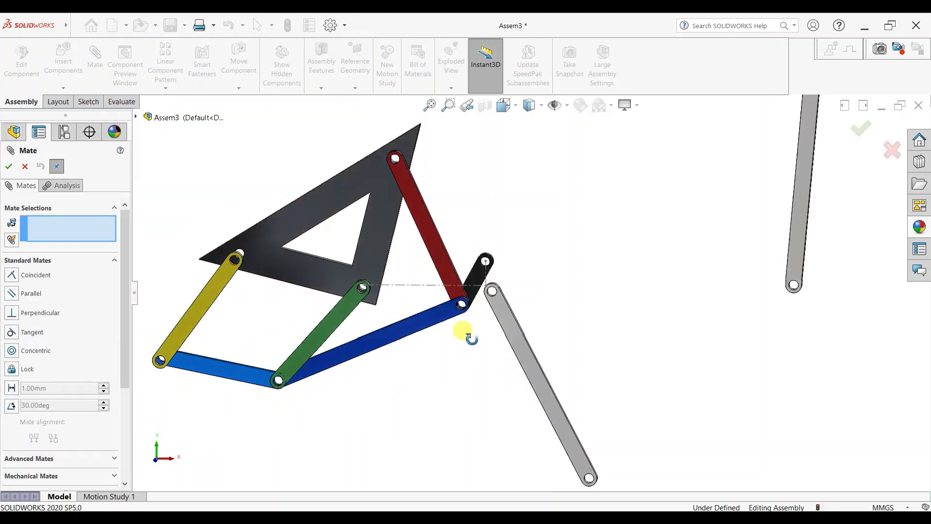
scroll(468, 333, down, 5)
middle_drag(489, 287, 518, 301)
click(518, 301)
scroll(291, 357, up, 5)
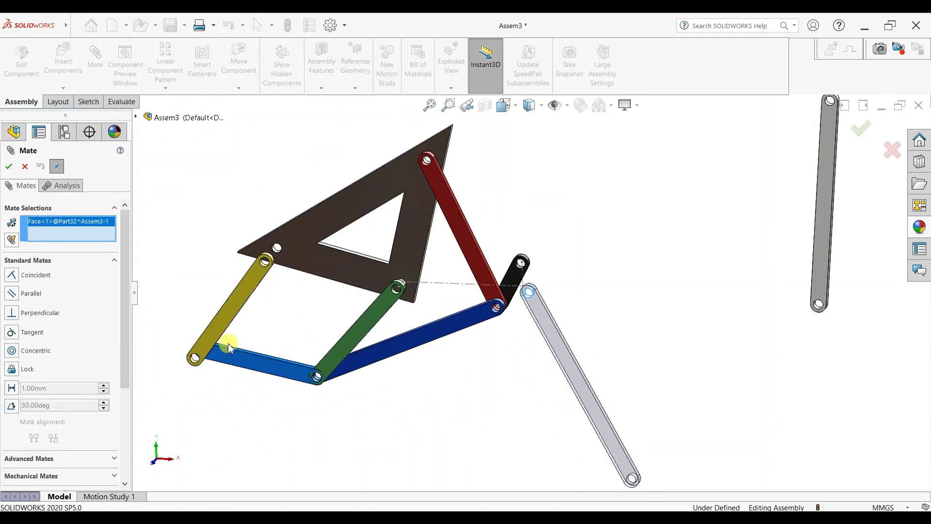
scroll(285, 362, down, 5)
click(280, 369)
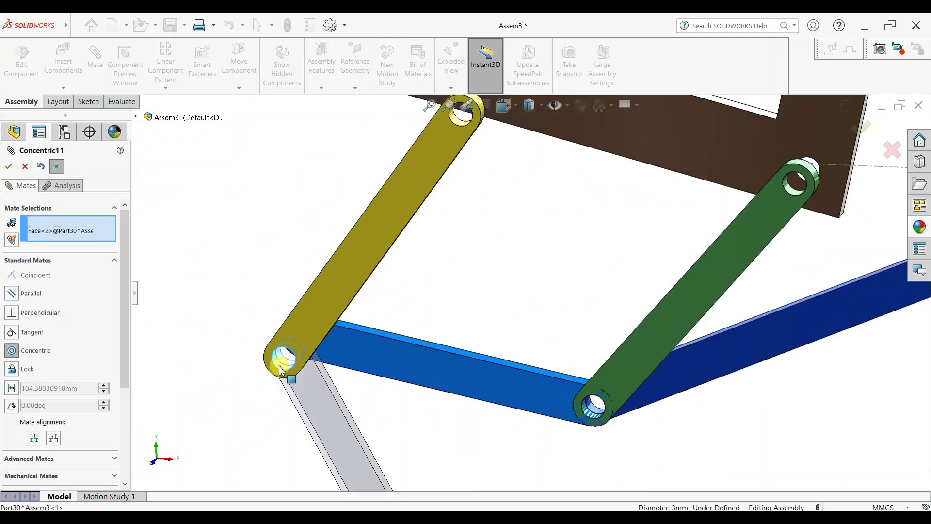
click(267, 384)
Mate the other grey bar's hole concentric with the blue-green link joint.
scroll(682, 355, up, 5)
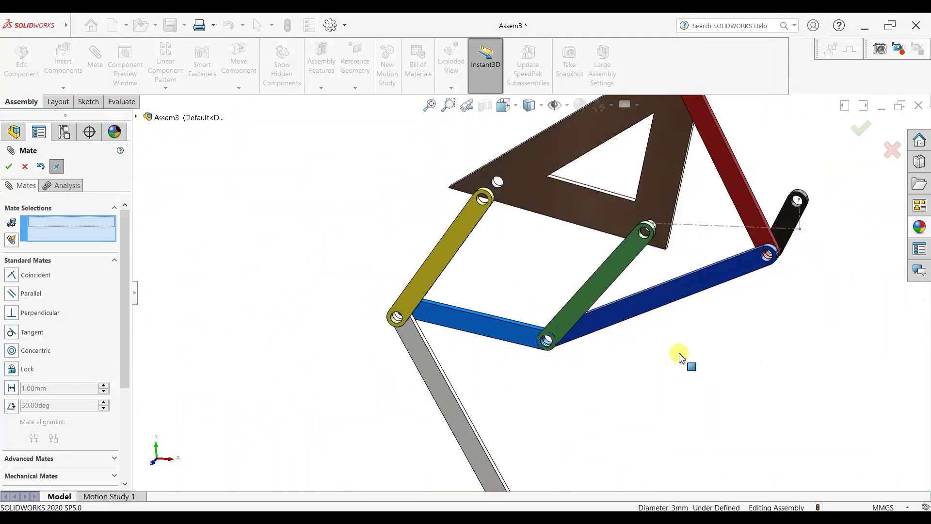
scroll(770, 281, up, 2)
scroll(756, 205, down, 5)
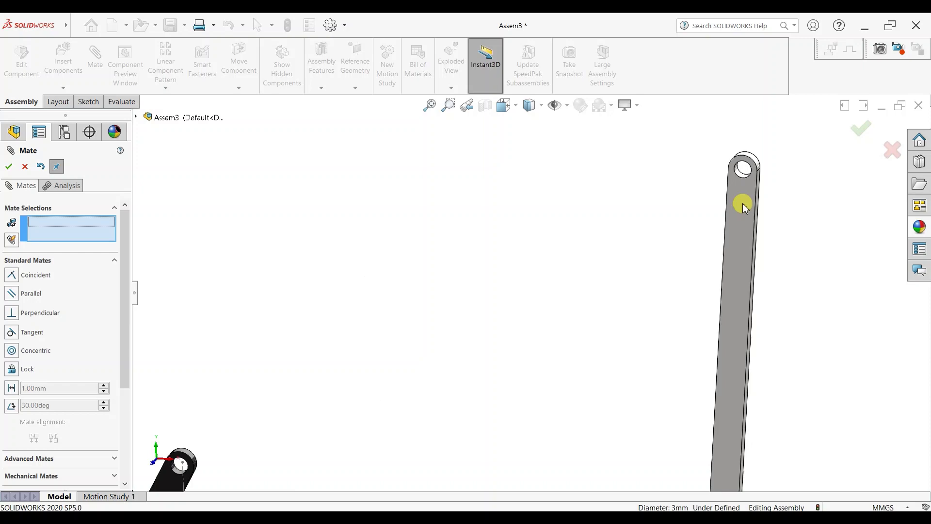
click(740, 175)
scroll(340, 368, up, 5)
scroll(433, 345, down, 2)
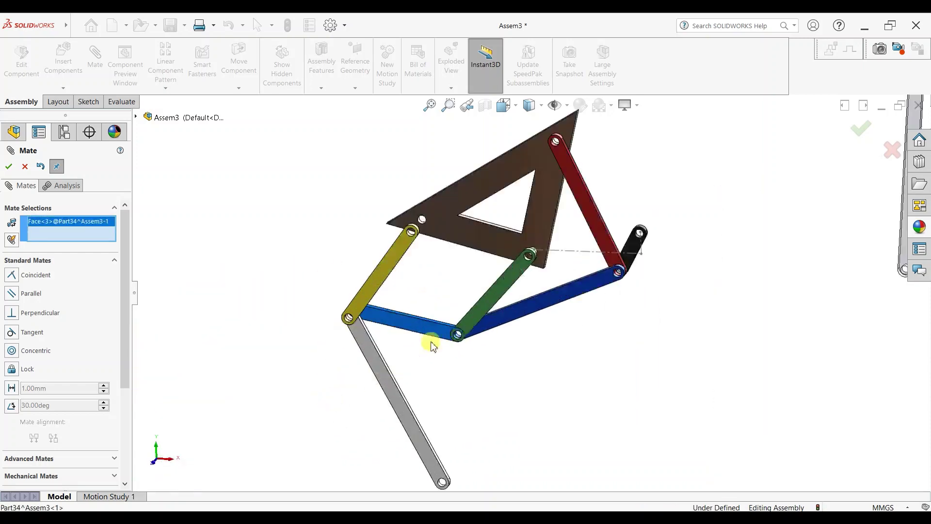
scroll(433, 346, down, 5)
click(582, 294)
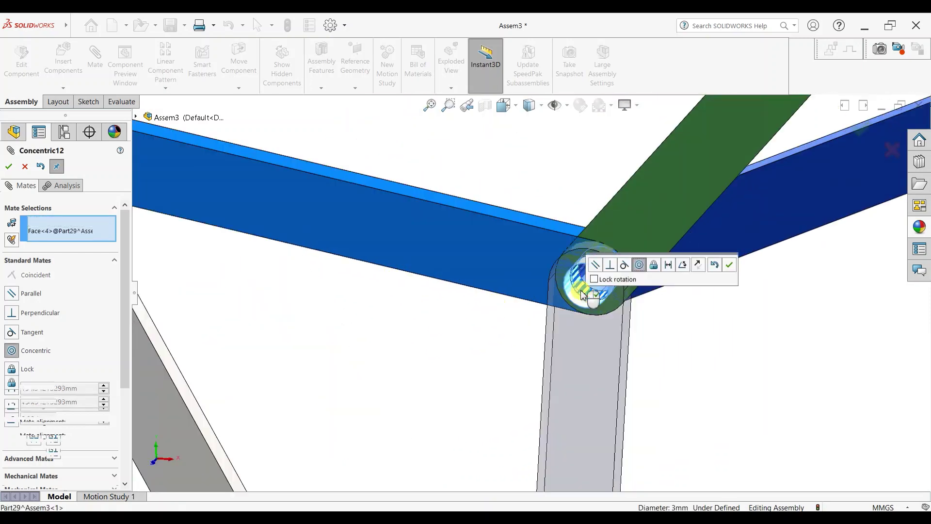
click(729, 265)
Make the two grey bars' lower end holes concentric, after clearing a wrong pick.
scroll(451, 437, up, 5)
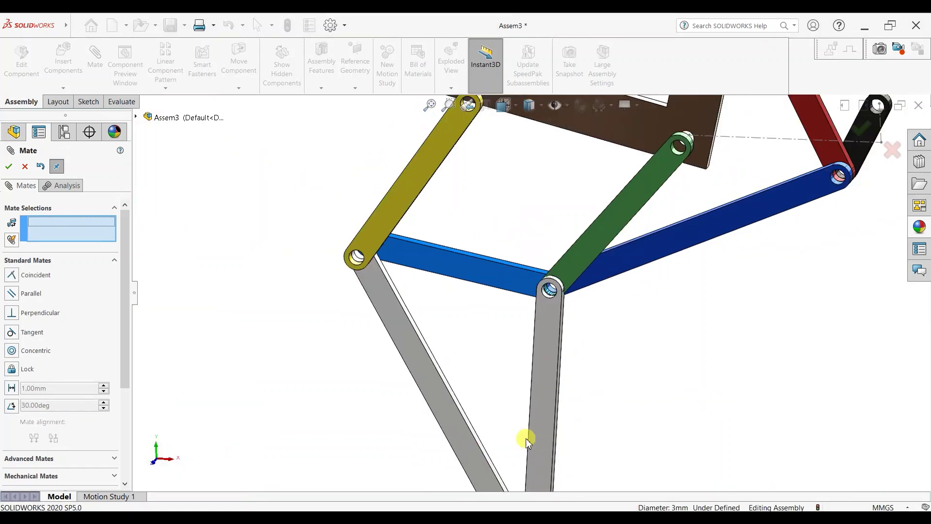
scroll(526, 437, down, 5)
click(526, 406)
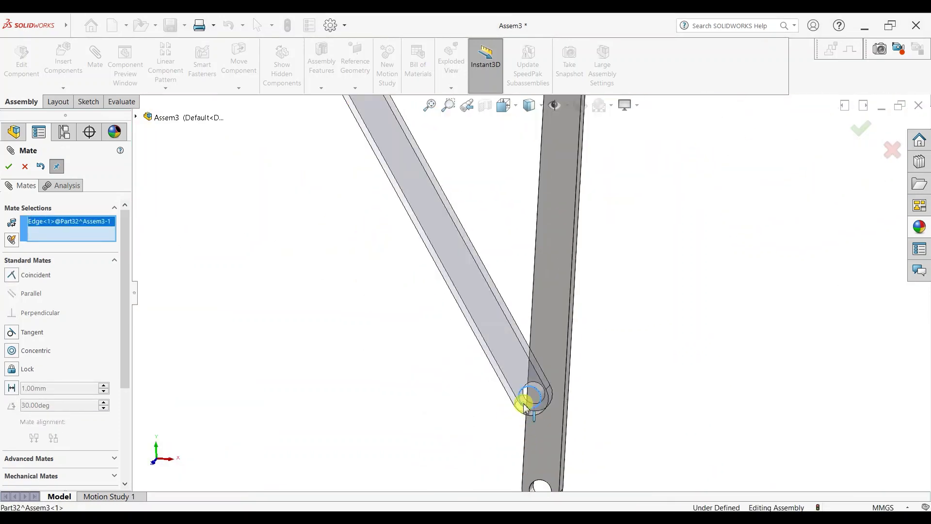
right_click(62, 235)
click(115, 245)
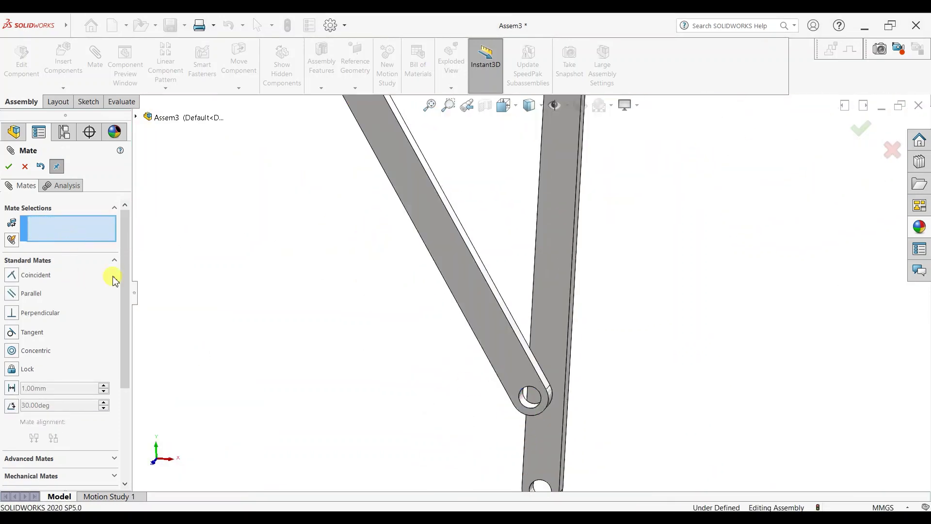
click(525, 404)
ctrl+middle_drag(520, 436, 536, 370)
scroll(553, 310, down, 3)
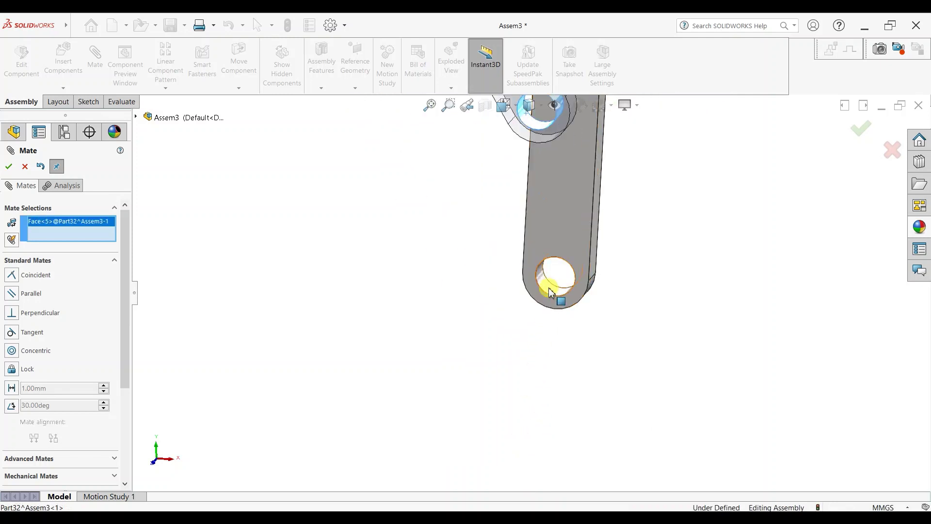
click(551, 293)
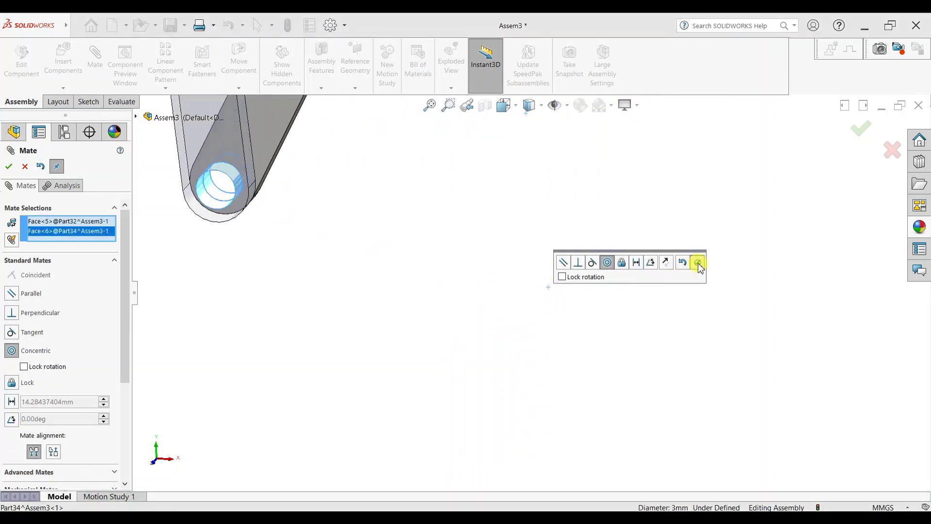
click(698, 263)
scroll(420, 287, up, 5)
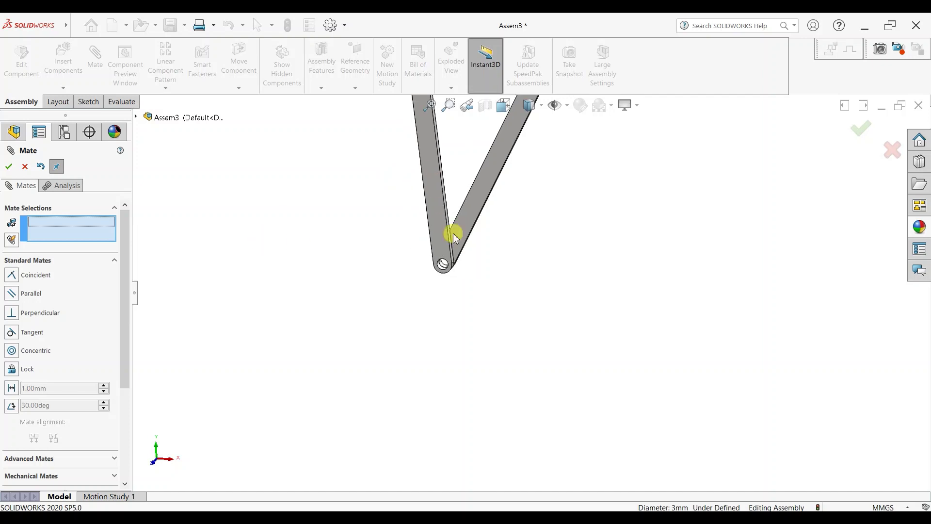
Mate faces of the two grey leg bars coincident at the bottom of the V.
mouse_move(432, 232)
middle_down()
mouse_move(458, 226)
mouse_move(502, 249)
mouse_move(472, 278)
middle_up()
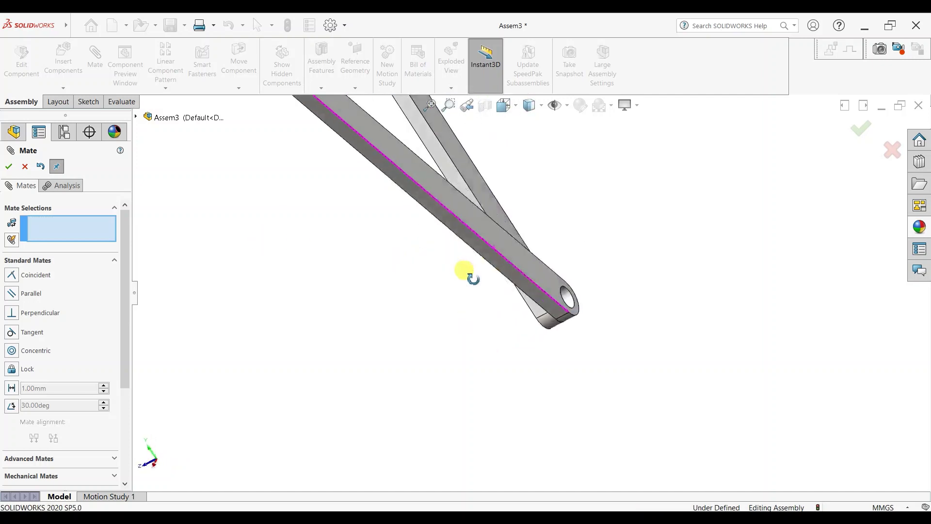
click(497, 212)
mouse_move(534, 243)
middle_down()
mouse_move(583, 214)
mouse_move(590, 222)
middle_up()
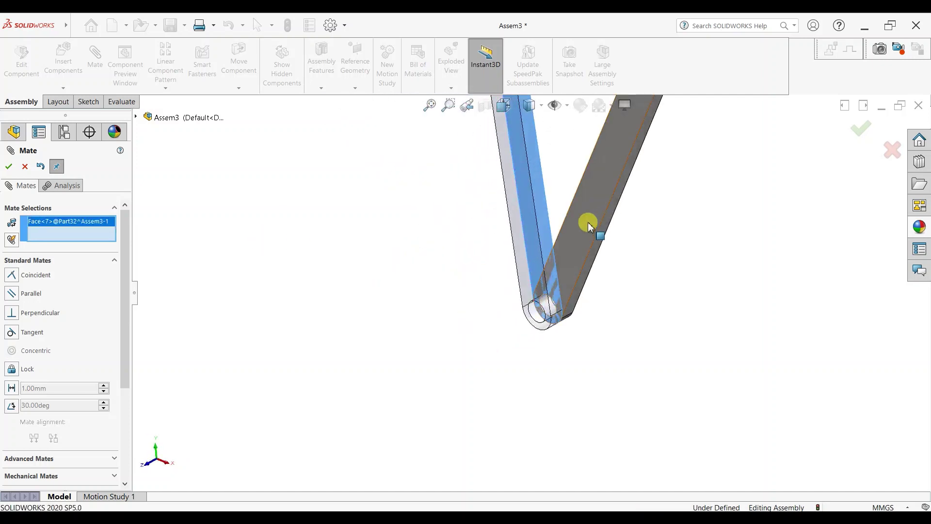
click(589, 226)
key(Return)
scroll(548, 146, up, 2)
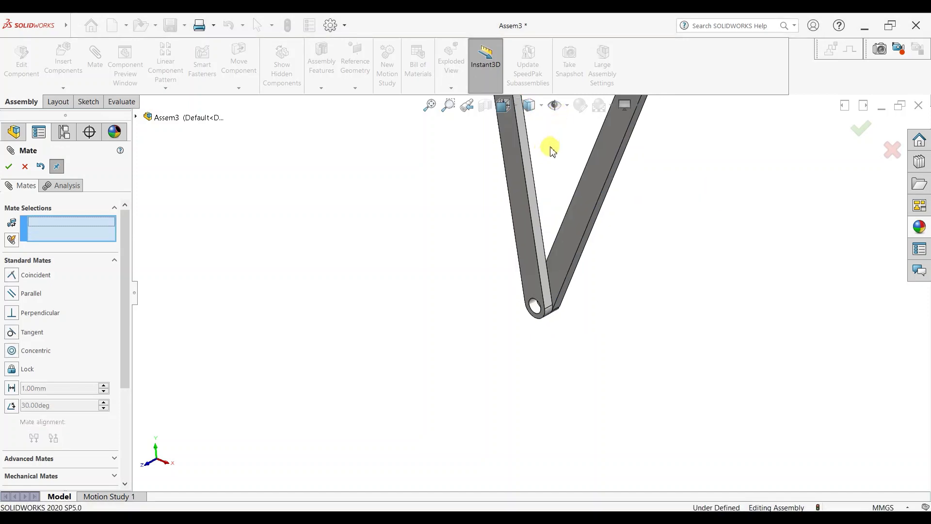
scroll(548, 146, up, 3)
scroll(547, 145, down, 3)
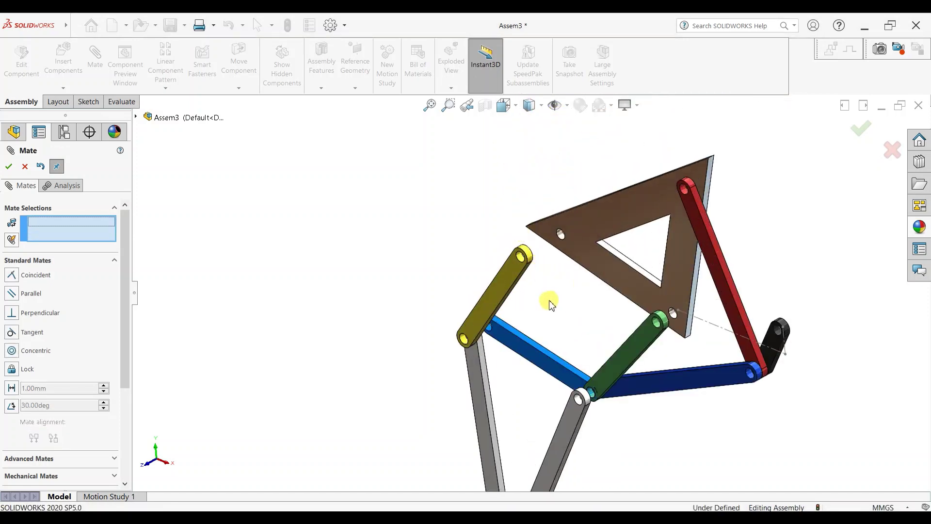
Make a light blue link face coincident with a grey leg bar face.
middle_drag(550, 304, 509, 255)
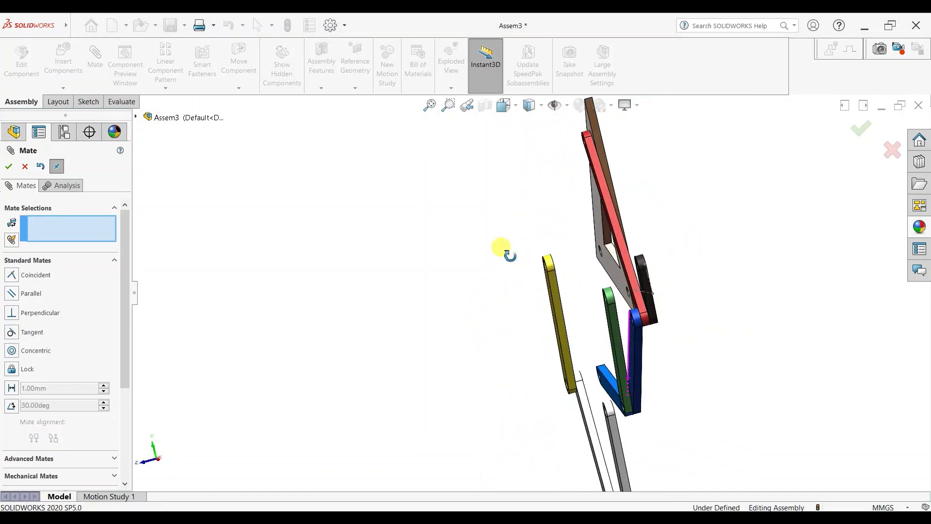
scroll(605, 379, down, 3)
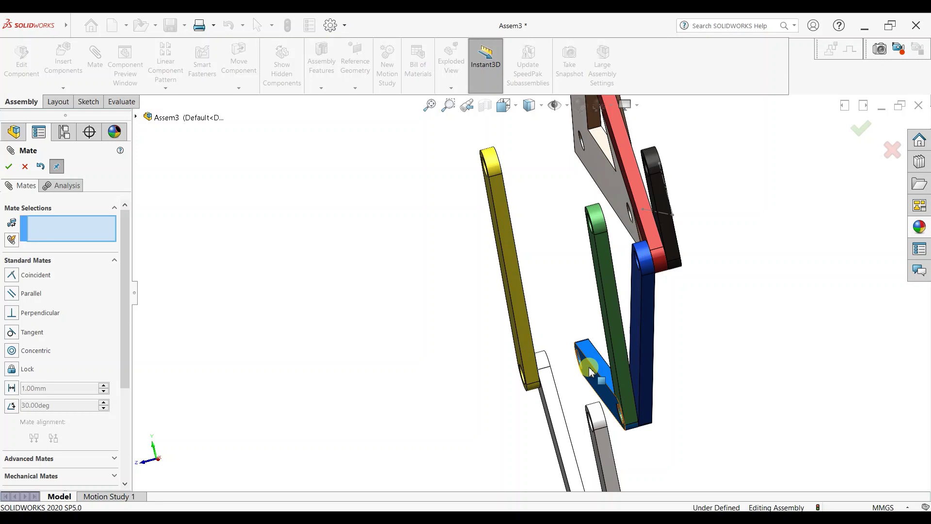
mouse_move(590, 371)
middle_down()
mouse_move(645, 172)
mouse_move(615, 256)
mouse_move(611, 312)
mouse_move(633, 320)
middle_up()
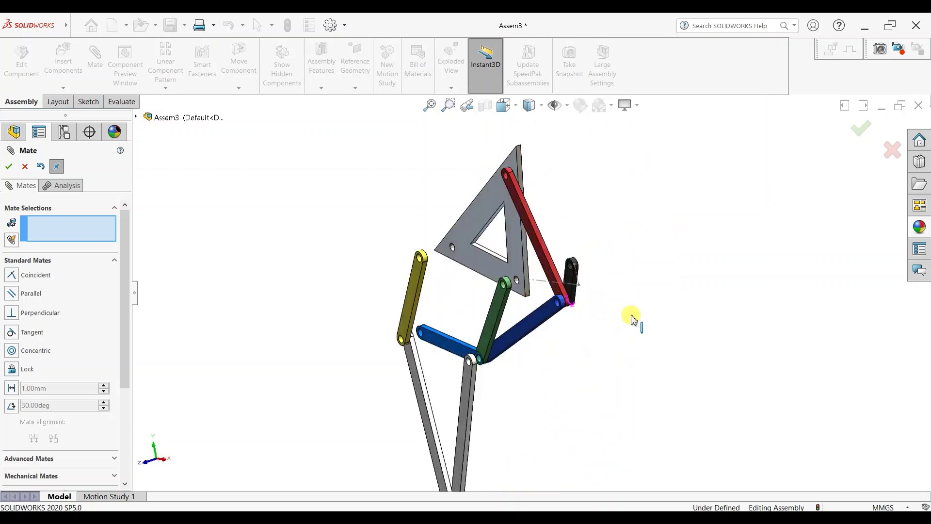
scroll(618, 315, down, 2)
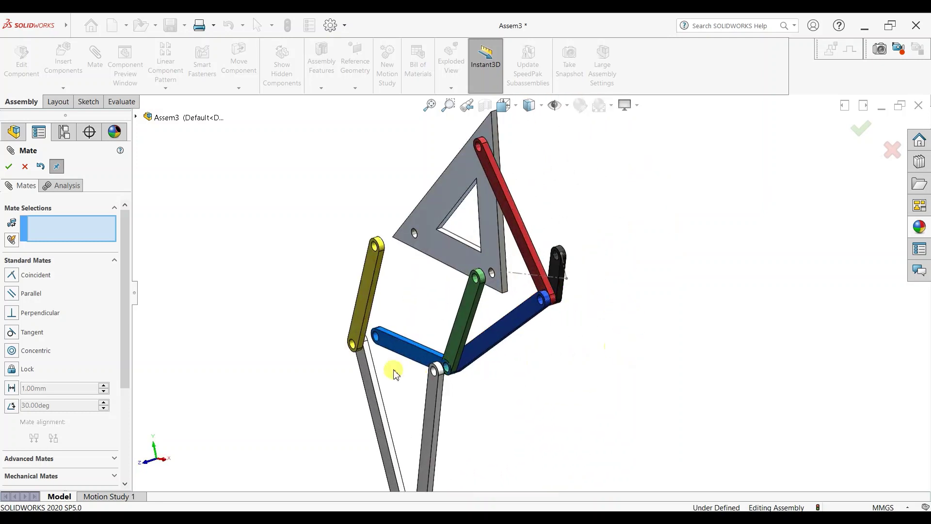
click(399, 352)
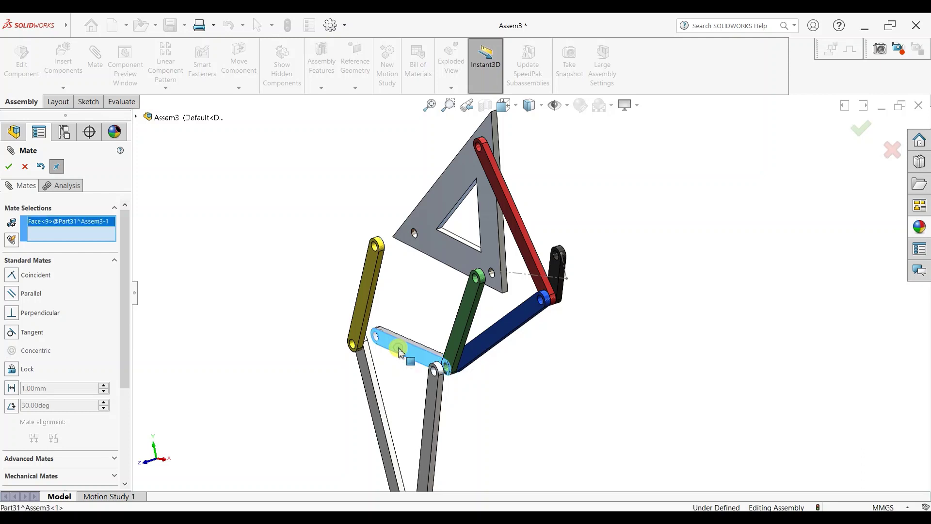
mouse_move(410, 293)
middle_down()
mouse_move(374, 301)
mouse_move(443, 312)
mouse_move(418, 317)
middle_up()
click(417, 318)
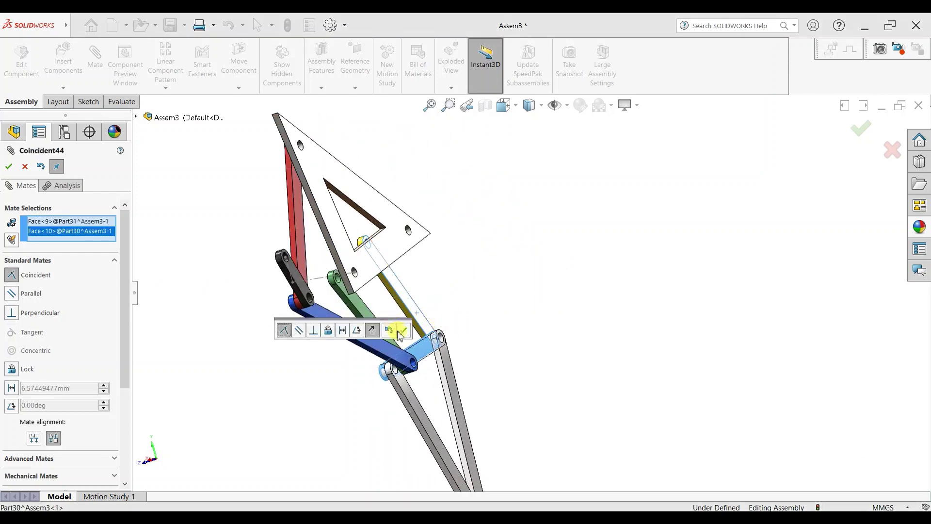
click(403, 338)
Add a second coincident mate between the light blue link and its matching face.
mouse_move(403, 339)
middle_down()
mouse_move(462, 360)
mouse_move(287, 358)
mouse_move(398, 361)
middle_up()
middle_drag(473, 385, 477, 392)
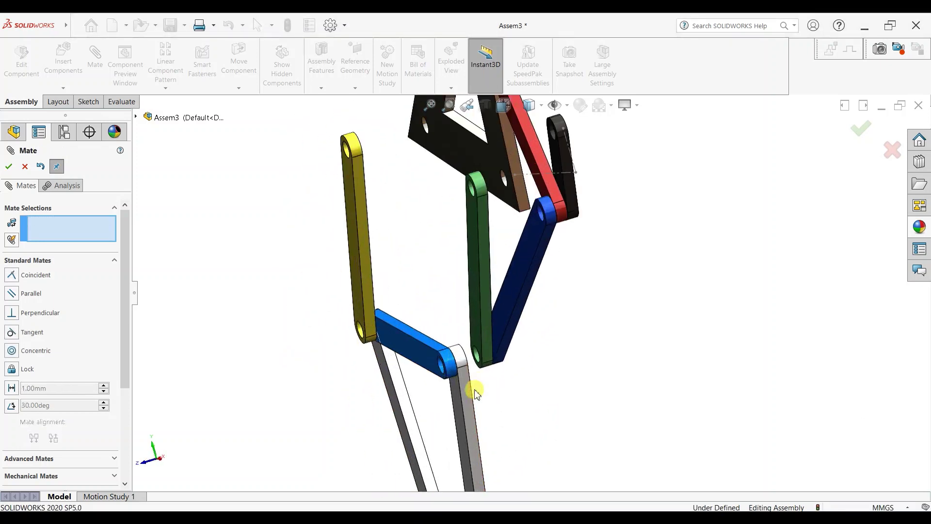
click(439, 359)
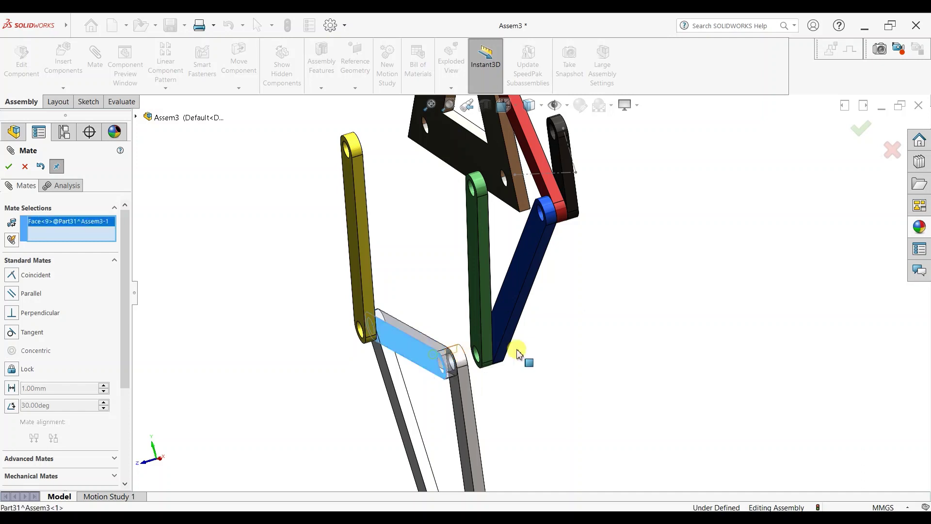
mouse_move(519, 357)
middle_down()
mouse_move(526, 343)
mouse_move(511, 347)
middle_up()
click(516, 344)
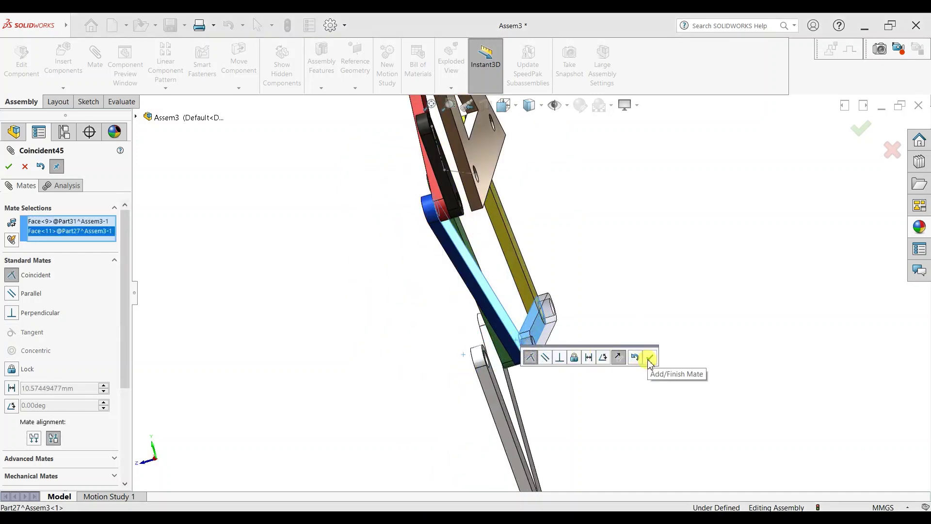
click(649, 358)
Add a third coincident mate between the neighbouring part and the light blue link.
middle_drag(483, 332, 530, 365)
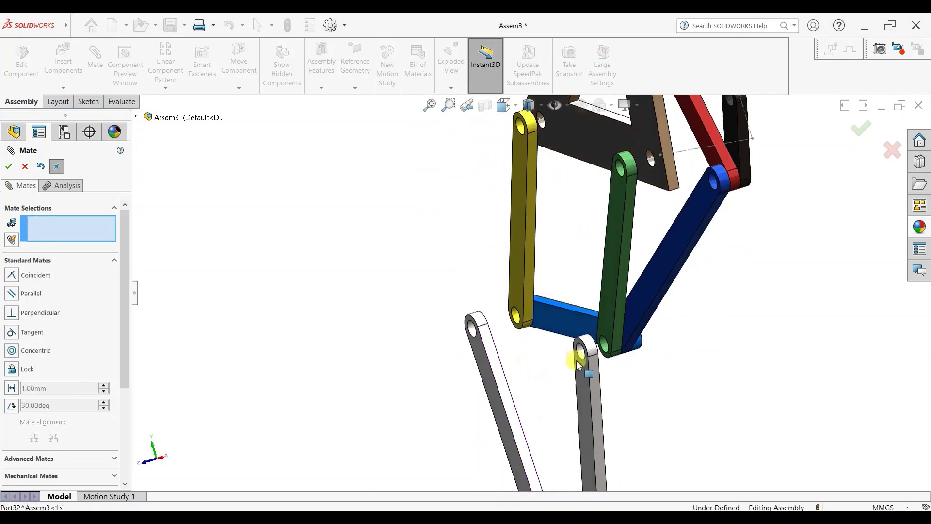
click(602, 369)
middle_drag(665, 349, 661, 337)
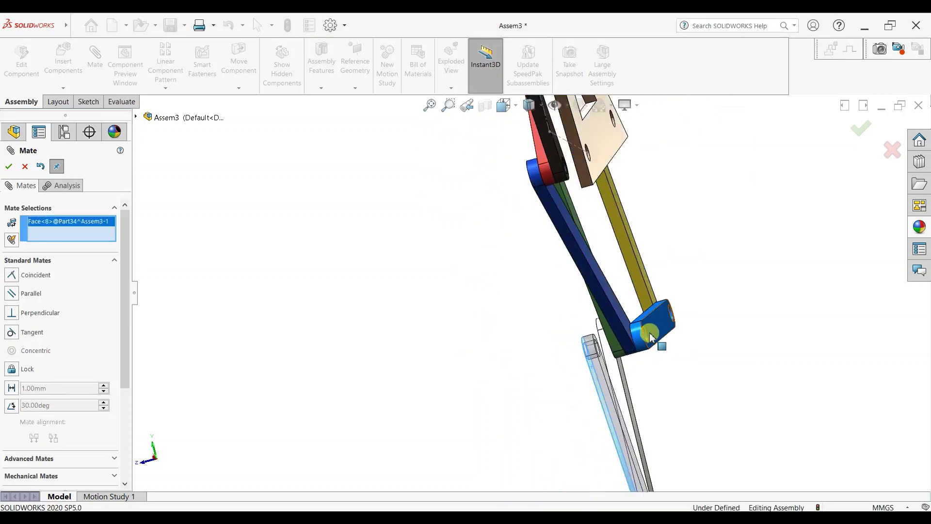
click(652, 335)
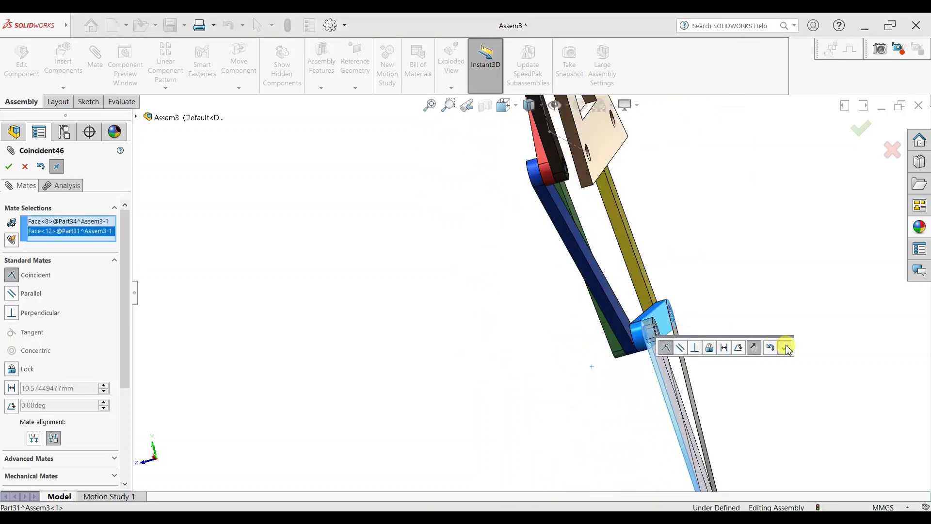
click(785, 348)
mouse_move(786, 348)
middle_down()
mouse_move(647, 350)
mouse_move(740, 334)
middle_up()
mouse_move(663, 289)
middle_down()
mouse_move(676, 284)
mouse_move(679, 303)
mouse_move(660, 326)
mouse_move(688, 307)
mouse_move(685, 269)
mouse_move(704, 280)
middle_up()
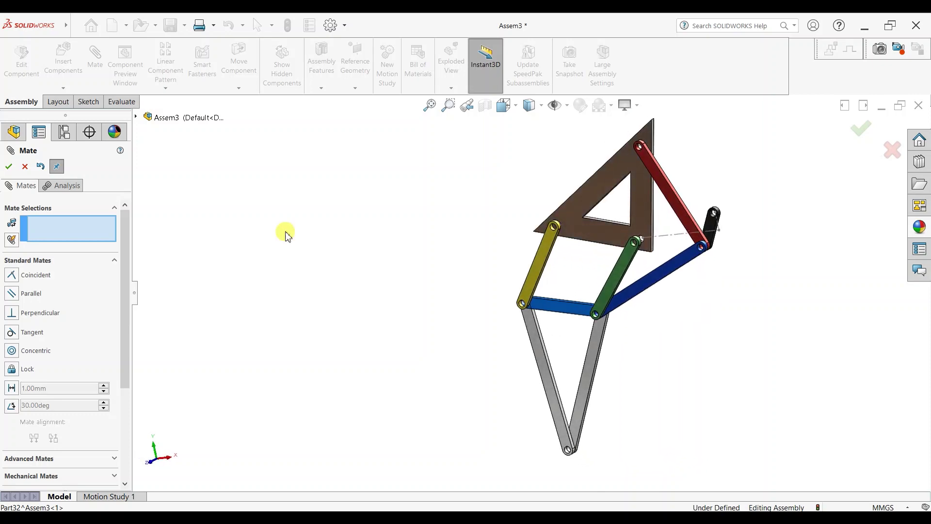
Finish mating and switch to the Front view of the linkage.
key(Escape)
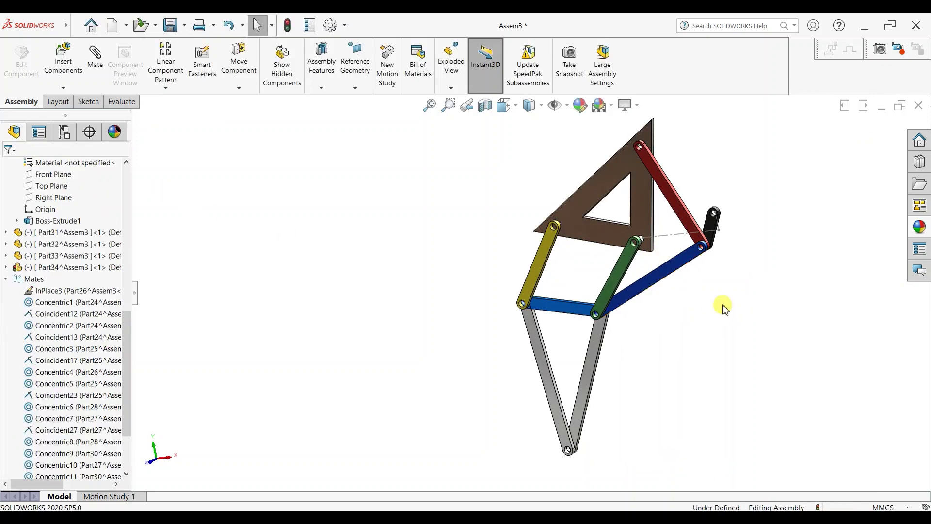
scroll(723, 305, up, 2)
key(space)
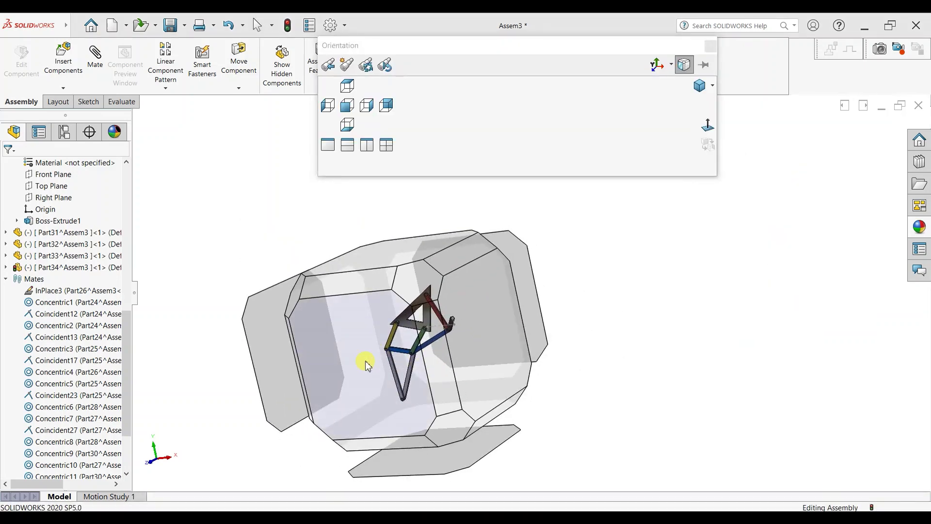
key(ctrl+1)
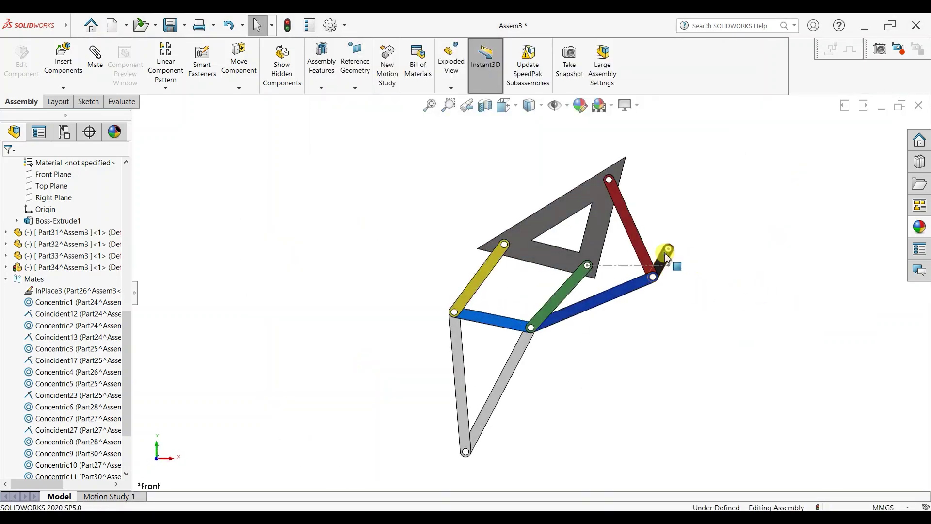
Drag the black crank to test the linkage motion, then save the assembly.
mouse_move(669, 261)
mouse_down()
mouse_move(677, 295)
mouse_move(635, 284)
mouse_move(684, 287)
mouse_move(700, 243)
mouse_move(671, 220)
mouse_move(642, 230)
mouse_move(669, 270)
mouse_move(669, 239)
mouse_move(661, 247)
mouse_move(669, 253)
mouse_move(682, 244)
mouse_move(665, 239)
mouse_move(669, 270)
mouse_move(683, 248)
mouse_move(671, 239)
mouse_move(661, 249)
mouse_move(681, 271)
mouse_up()
key(Escape)
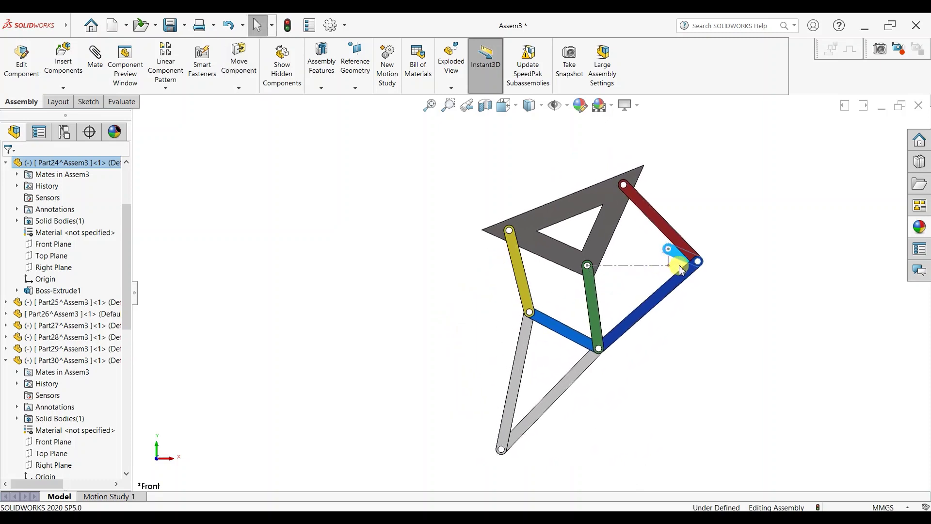
click(698, 335)
scroll(727, 286, down, 3)
scroll(708, 261, up, 4)
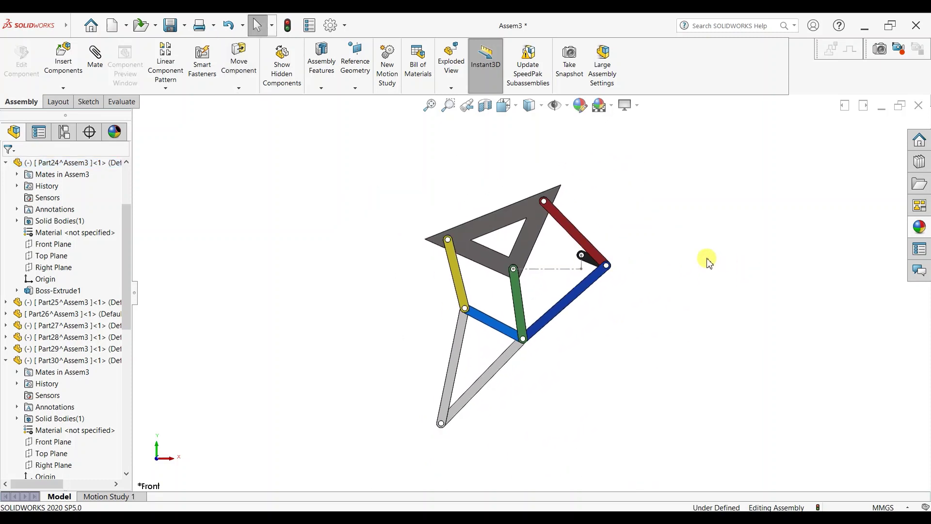
click(185, 26)
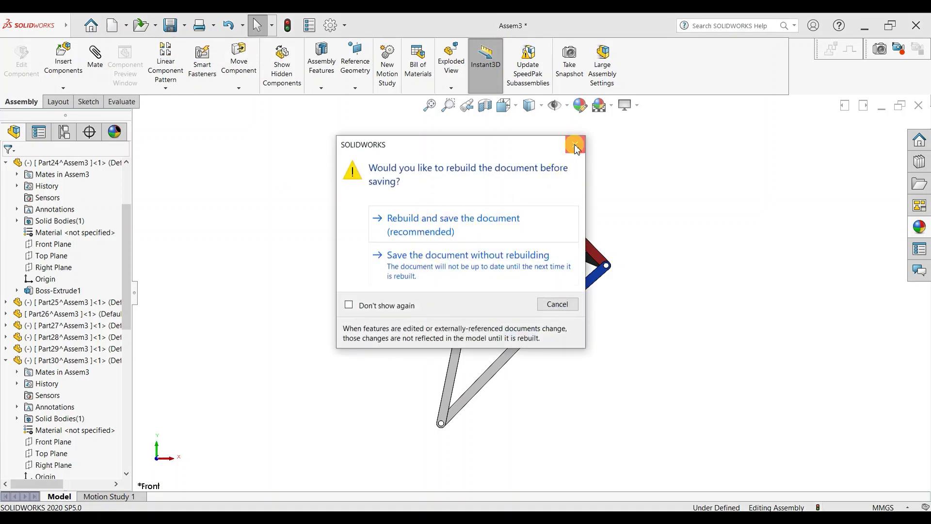
Dismiss the rebuild prompt, collapse the Mates folder and choose Save As.
click(575, 146)
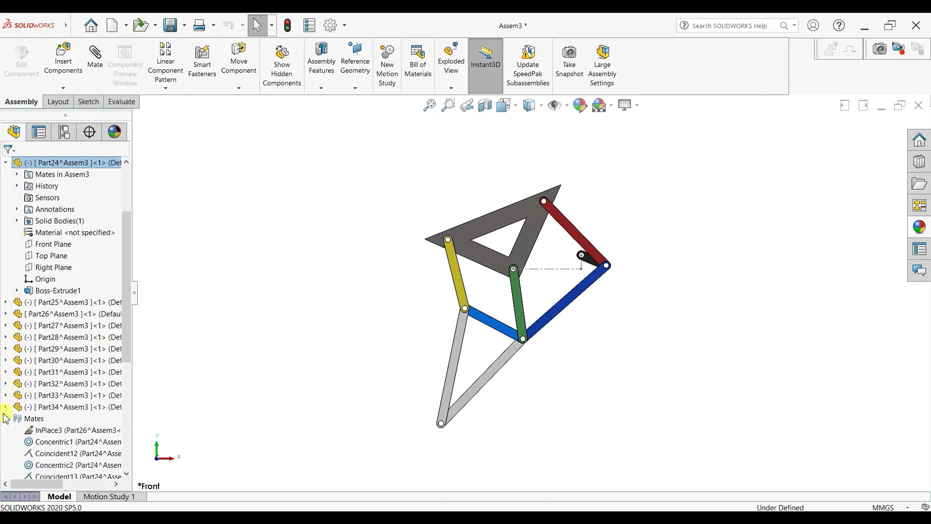
click(6, 418)
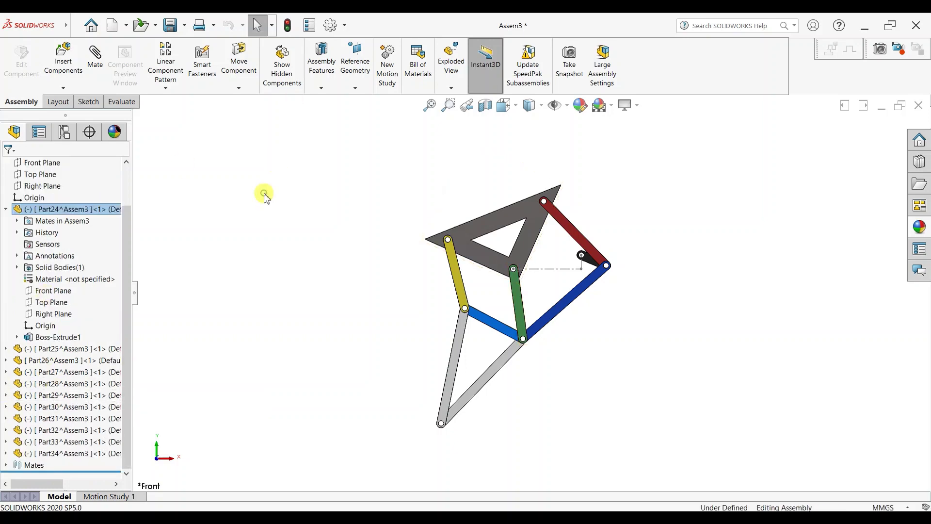
click(186, 39)
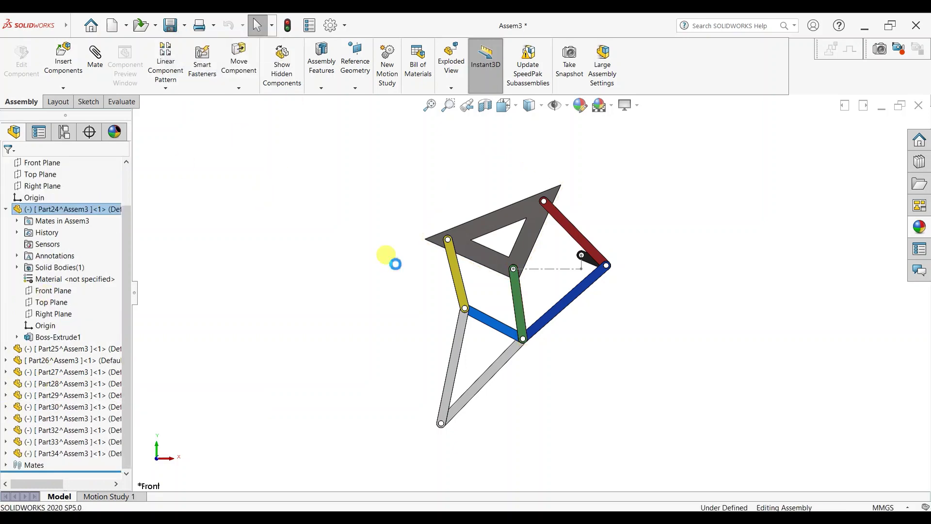
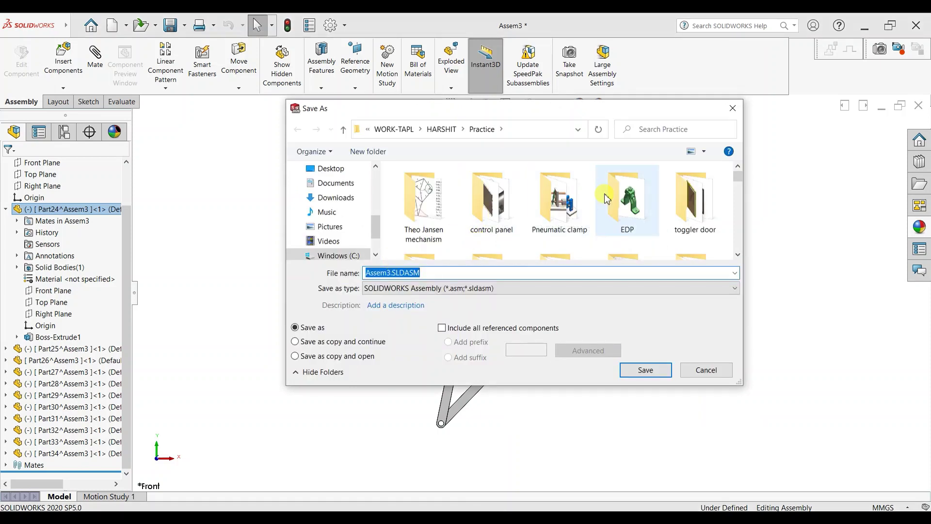
Save the linkage assembly internally to the Theo Jansen mechanism folder, then begin a sketch in a new part.
double_click(423, 204)
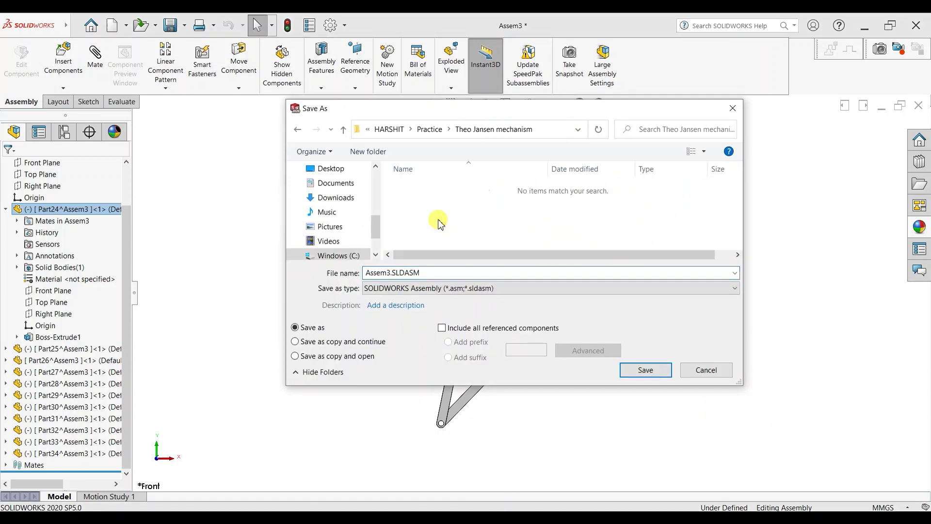
click(657, 371)
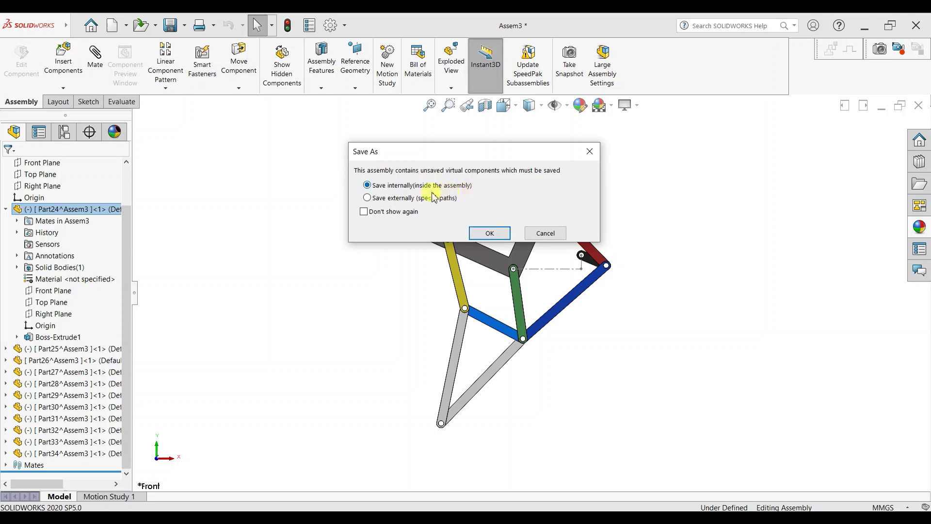
click(480, 232)
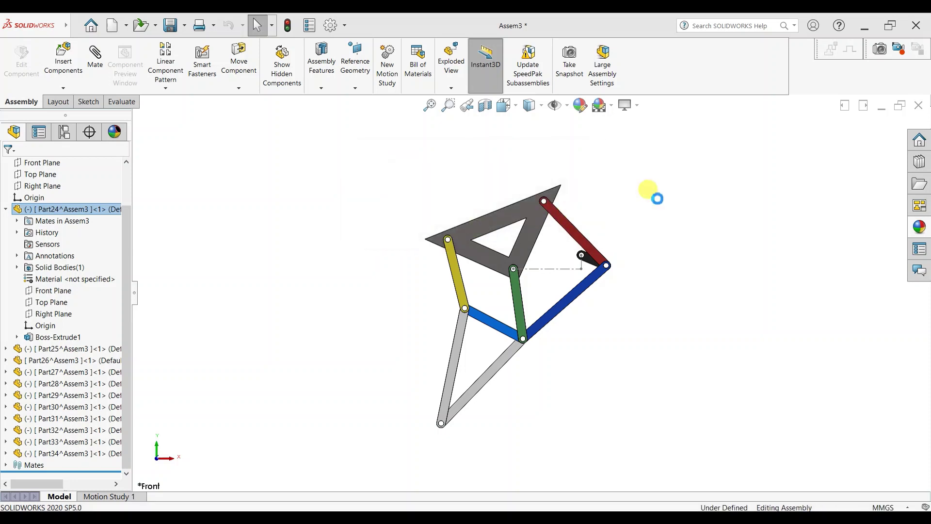
click(50, 101)
click(14, 63)
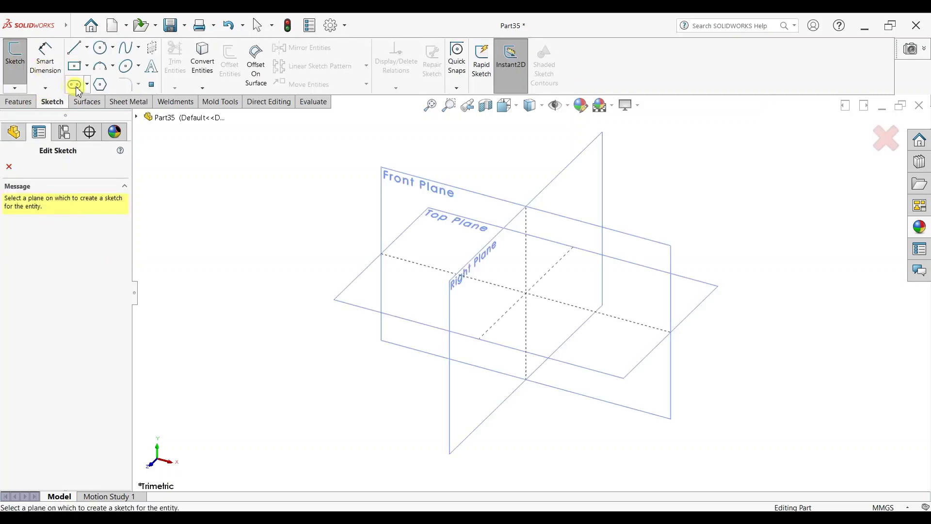
On the Front Plane, draw a straight slot from the origin with a circle at each end centre.
click(388, 172)
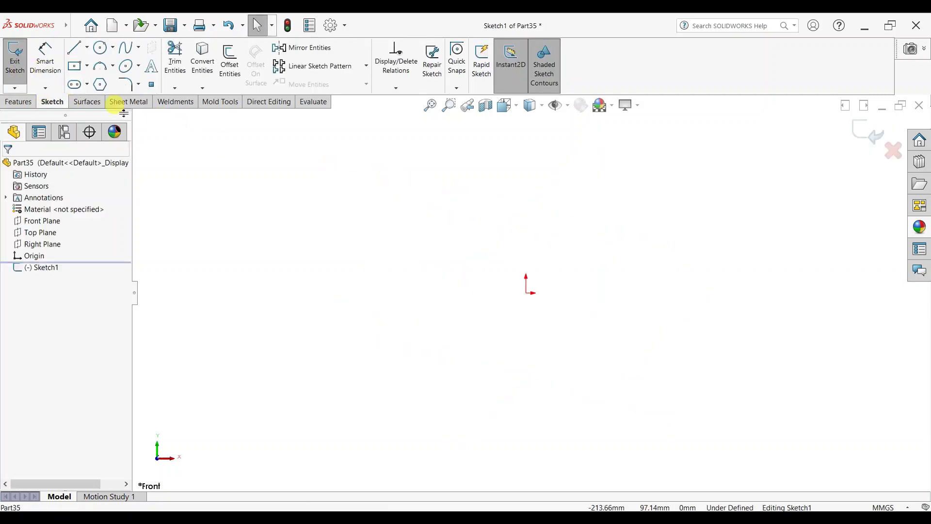
click(76, 85)
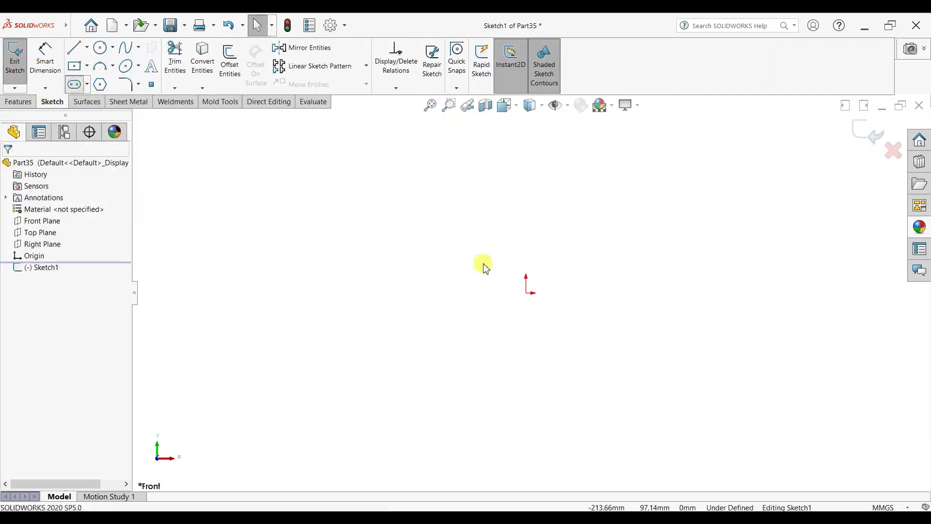
click(526, 293)
click(710, 292)
click(710, 339)
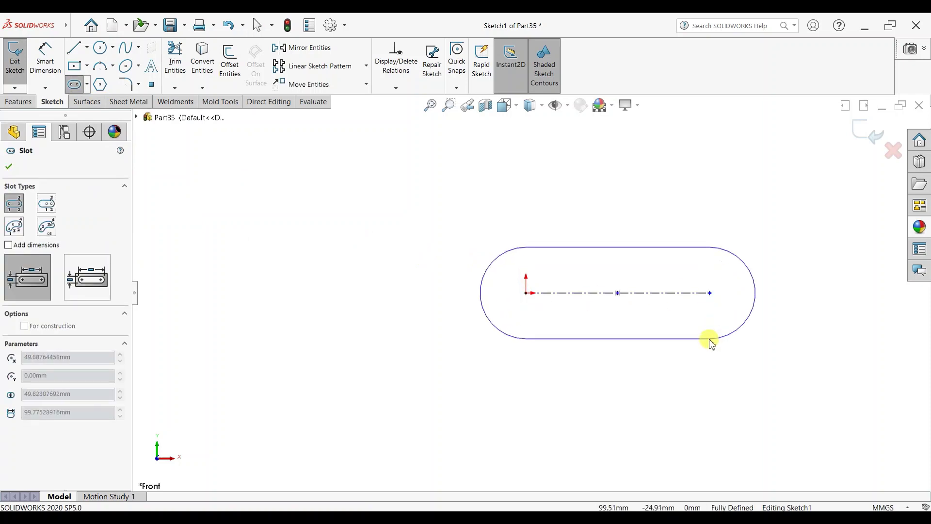
key(Escape)
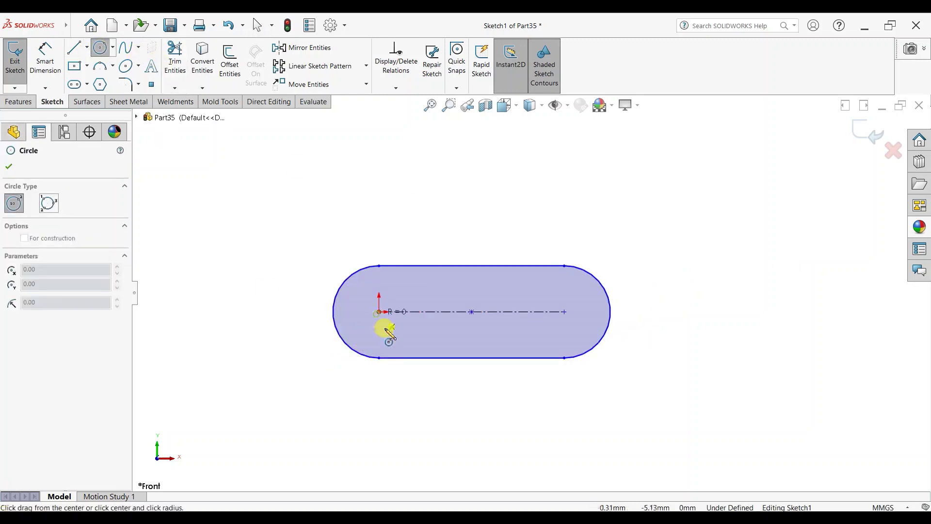
click(379, 311)
click(564, 311)
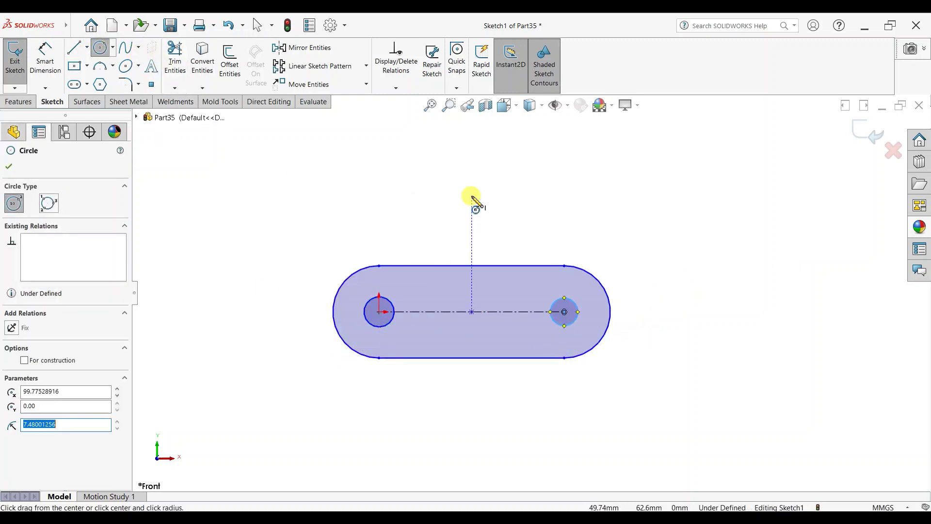
key(Escape)
Dimension the slot centres 100 mm apart and the left hole to Ø3.
click(45, 59)
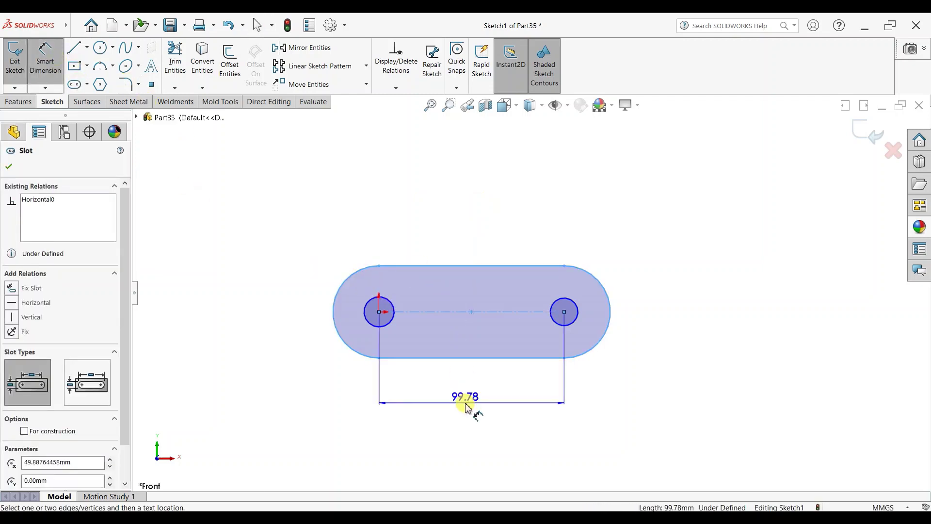
click(467, 408)
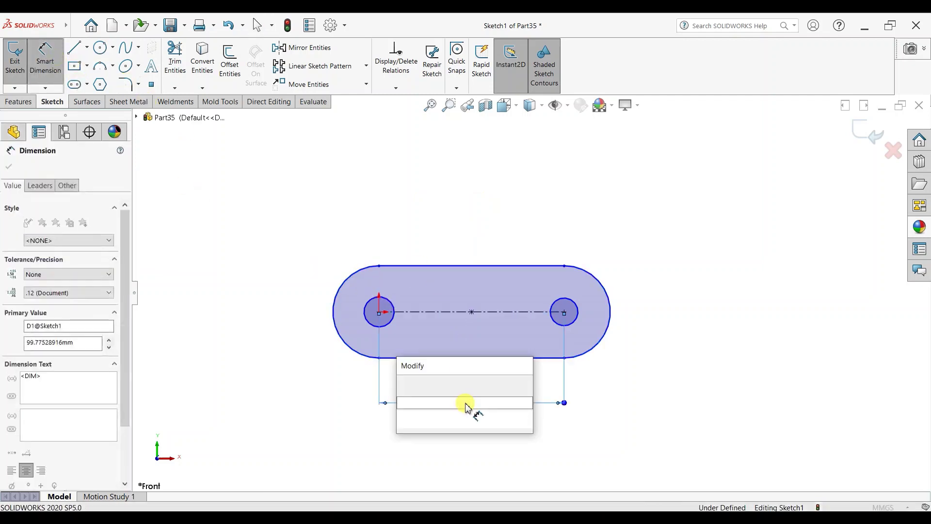
text(100)
key(Return)
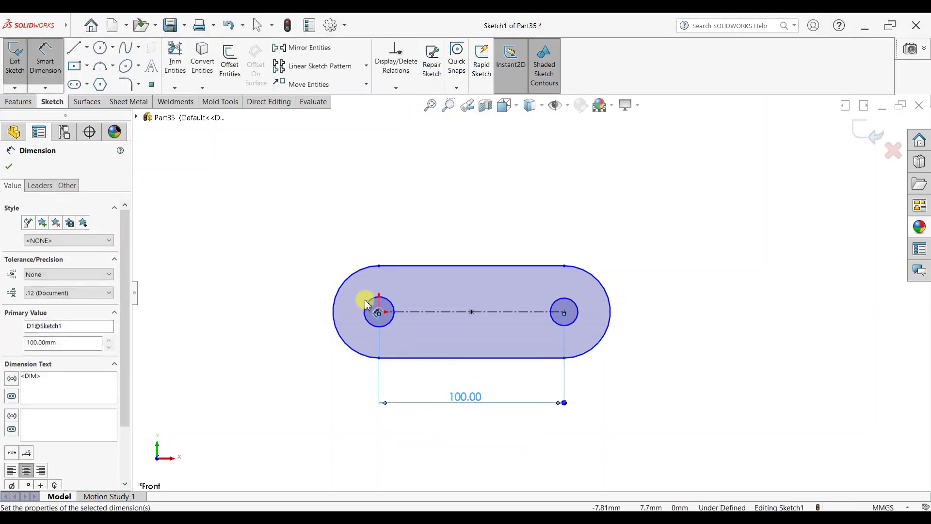
click(369, 301)
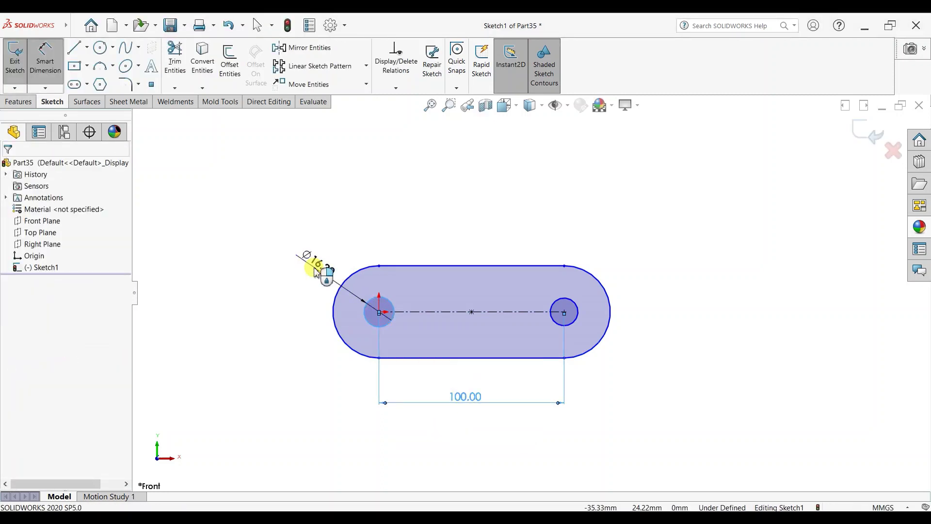
click(315, 272)
text(3)
key(Return)
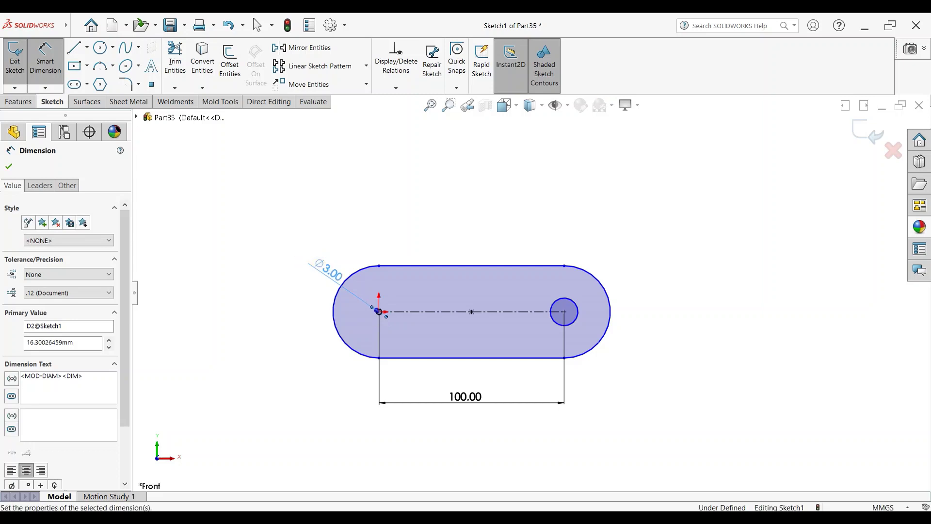
Dimension the right hole to Ø3 and the slot end arc to R25.
scroll(395, 320, down, 3)
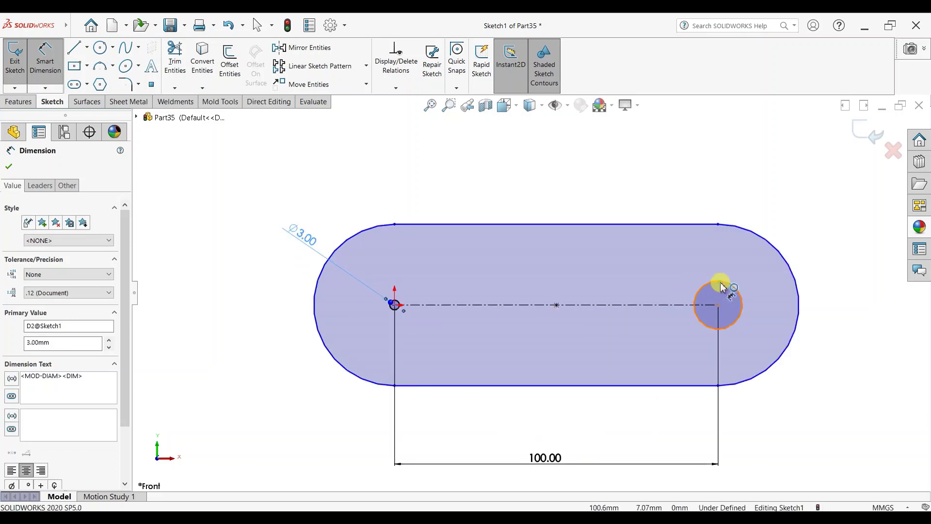
click(737, 287)
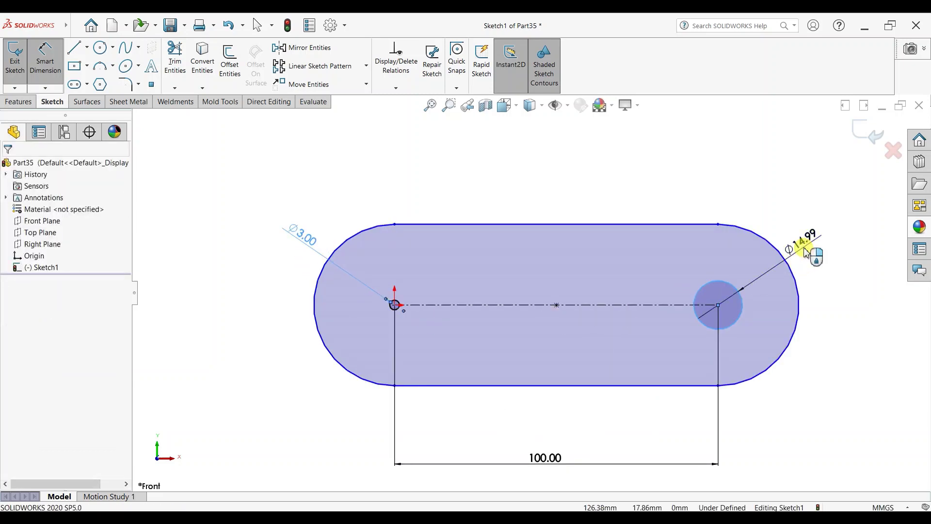
click(805, 252)
text(3)
key(Return)
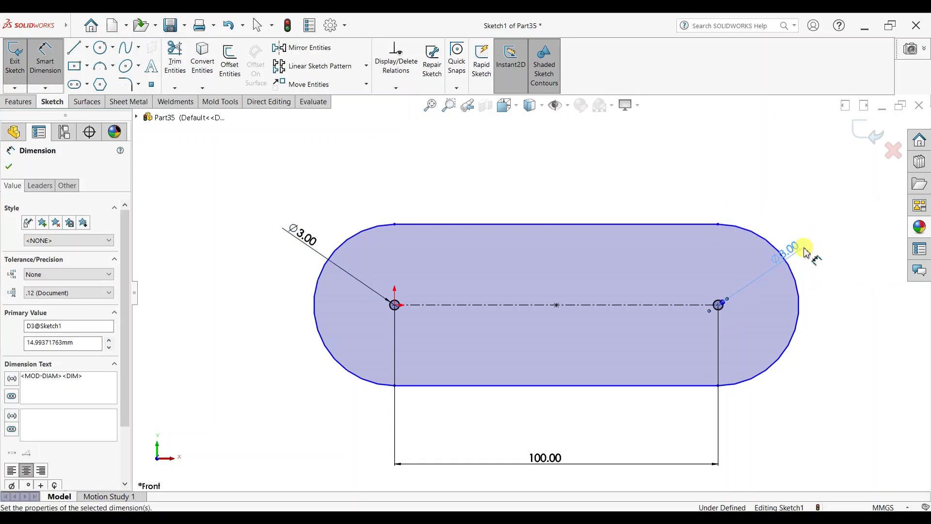
scroll(557, 302, down, 2)
scroll(533, 297, up, 3)
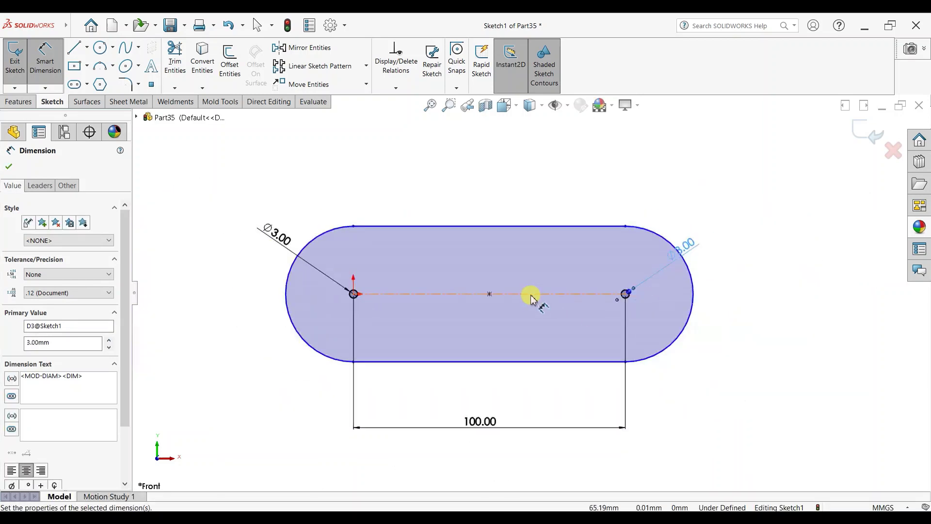
click(341, 227)
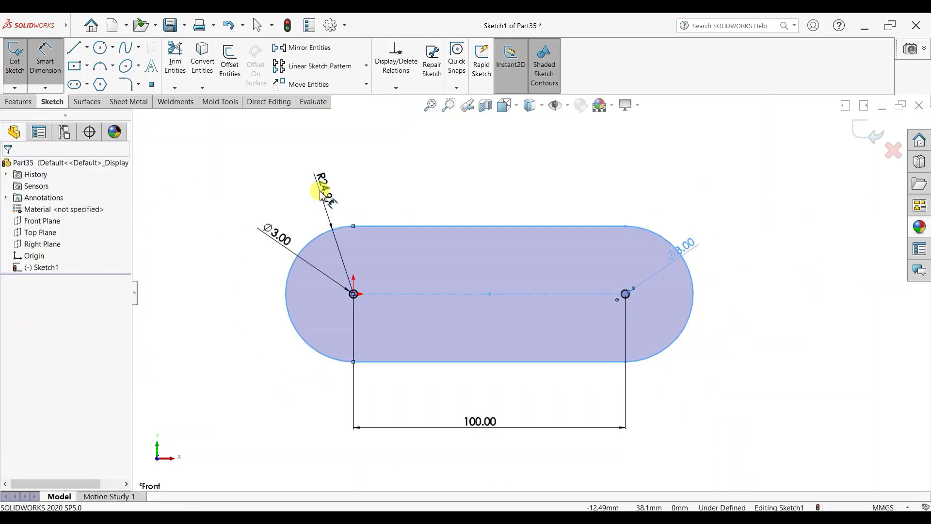
click(320, 194)
text(25)
key(Return)
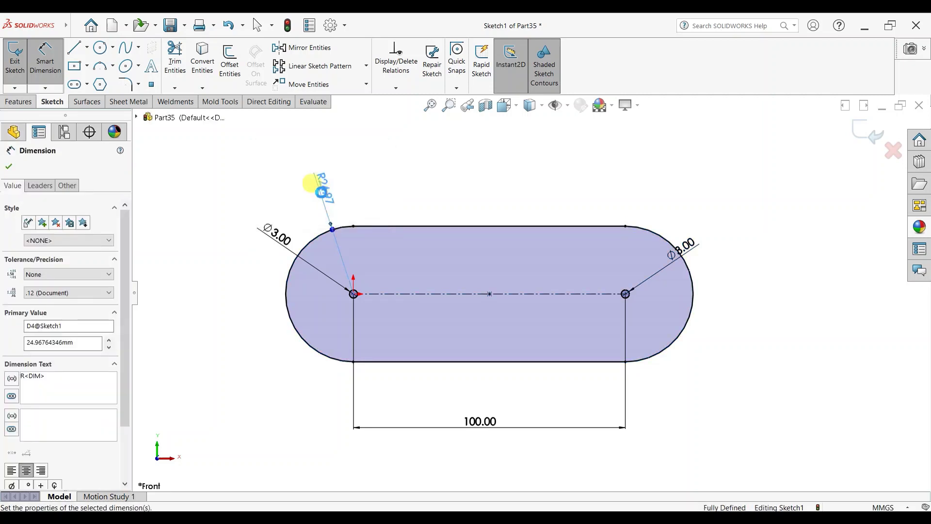
click(8, 166)
Extrude the slot sketch into a 2 mm thick plate.
click(18, 101)
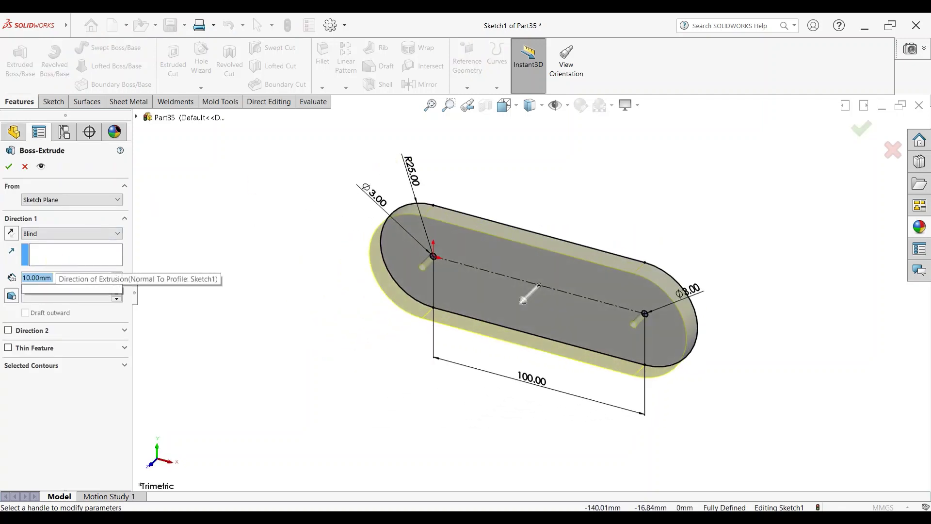
text(2)
key(Return)
click(9, 166)
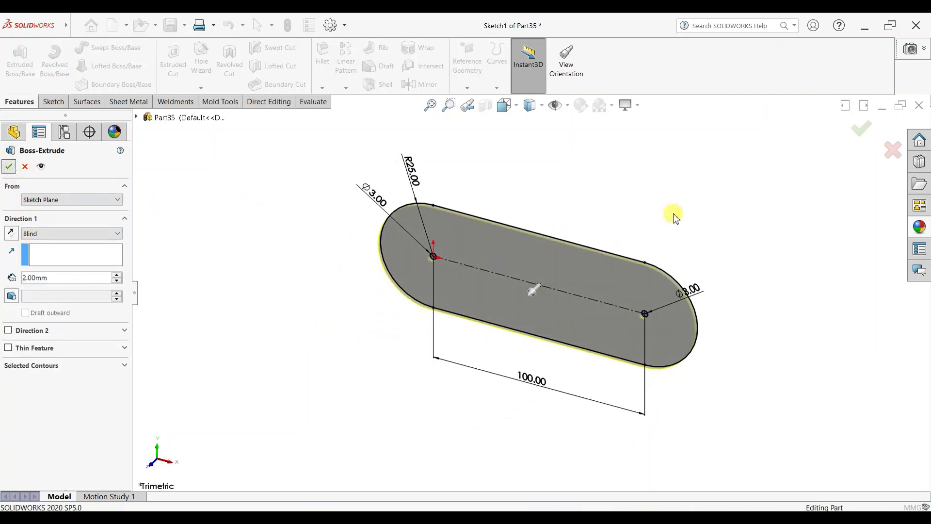
Apply dark grey high gloss plastic to the whole plate body.
click(772, 245)
click(919, 226)
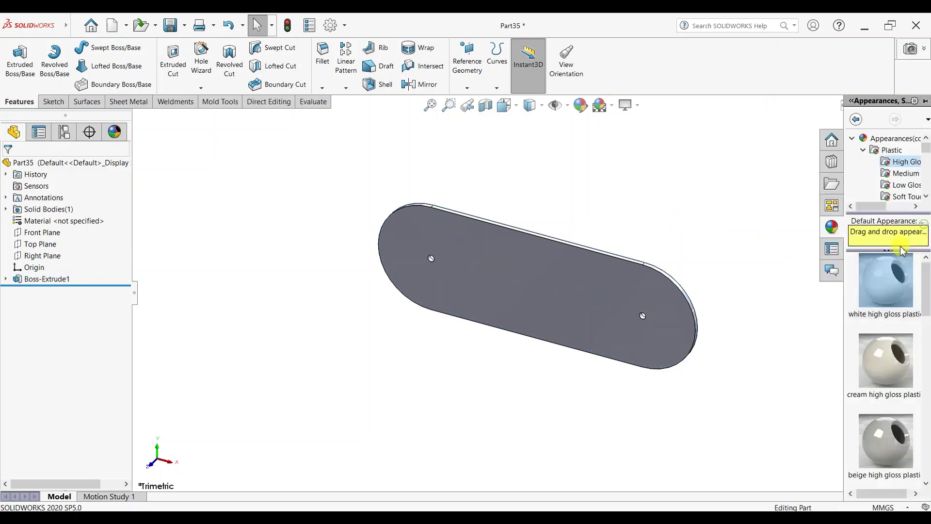
scroll(886, 340, down, 3)
scroll(887, 331, down, 3)
scroll(890, 368, up, 5)
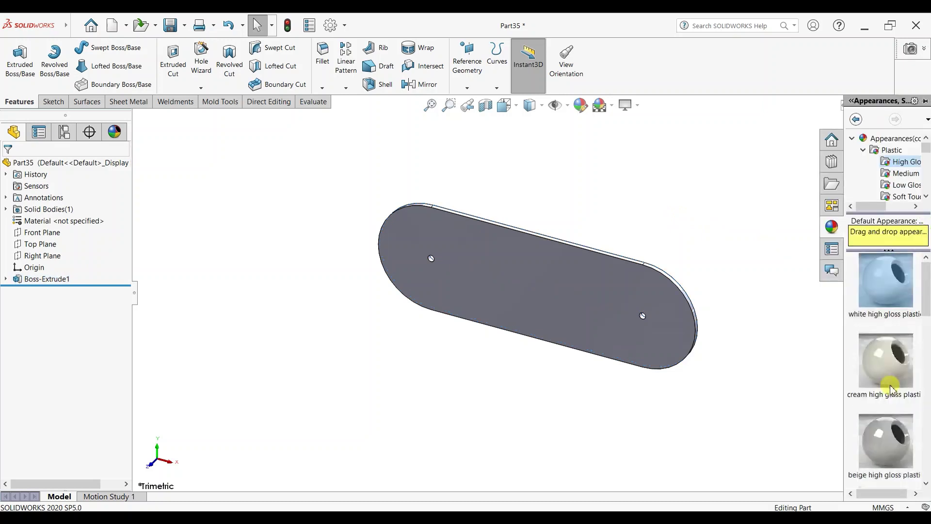
scroll(892, 329, down, 2)
scroll(897, 330, down, 3)
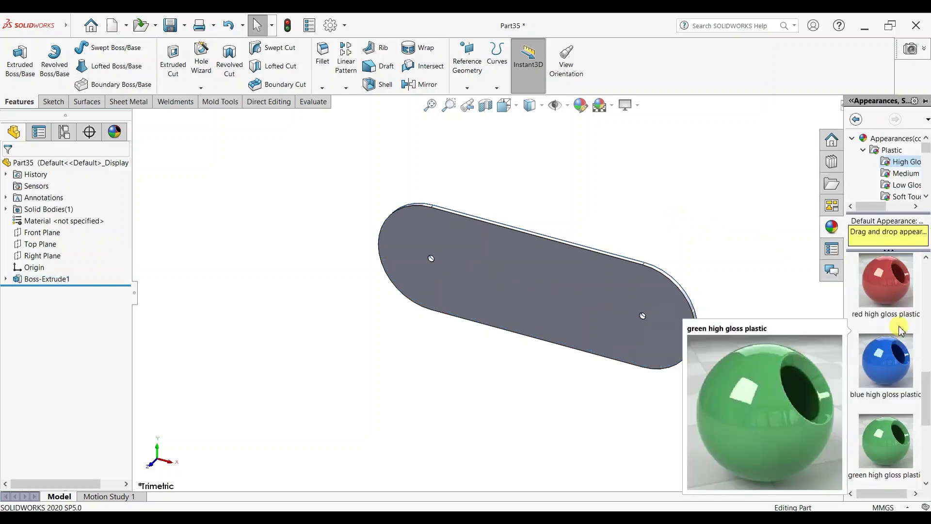
scroll(899, 330, up, 1)
scroll(897, 349, up, 1)
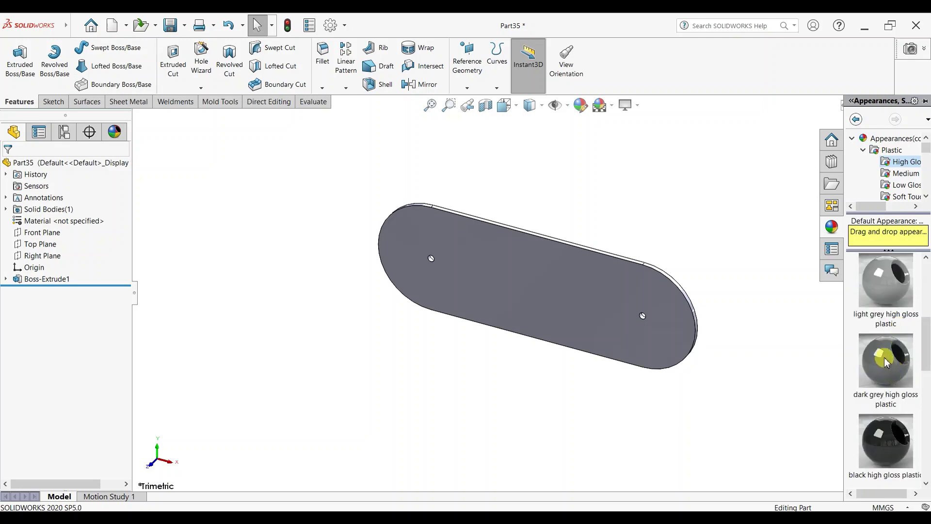
drag(885, 361, 603, 318)
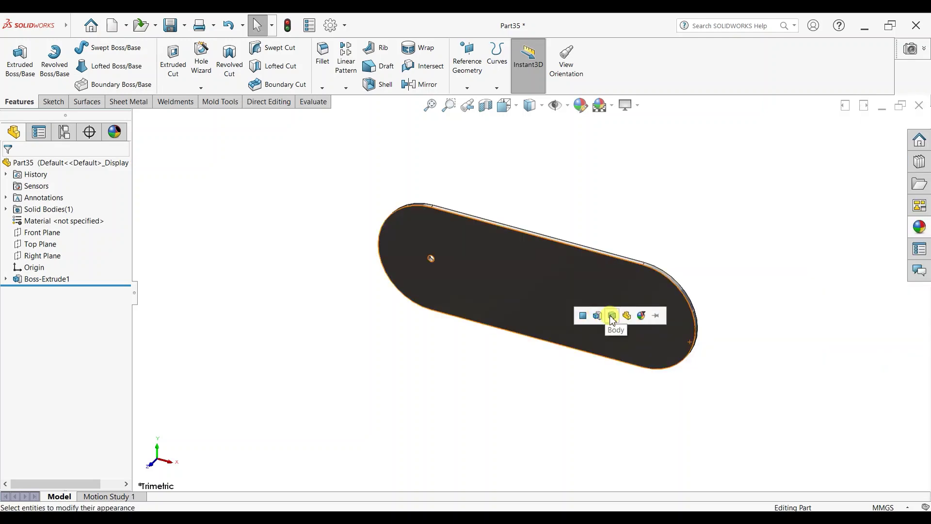
click(612, 318)
scroll(764, 257, down, 2)
scroll(675, 249, down, 2)
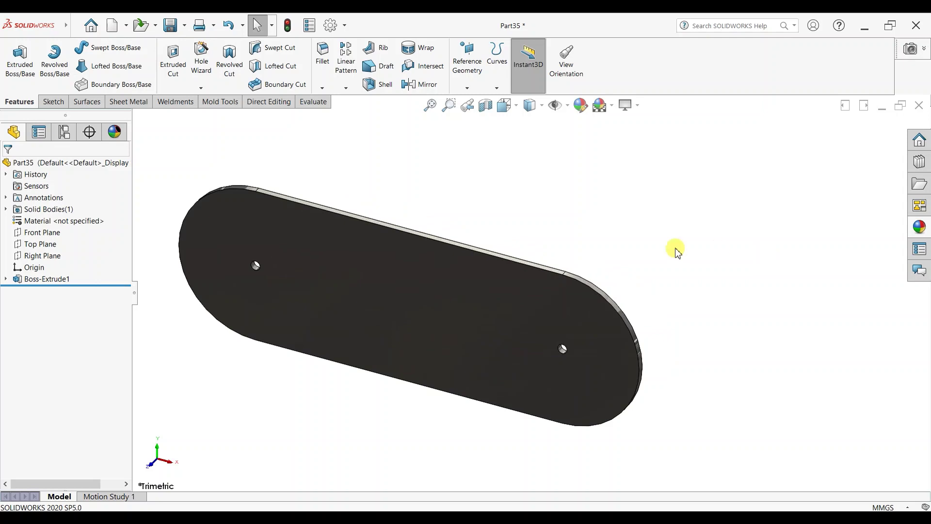
scroll(490, 272, up, 2)
Save the part as Part35 in the mechanism folder.
click(185, 25)
click(189, 56)
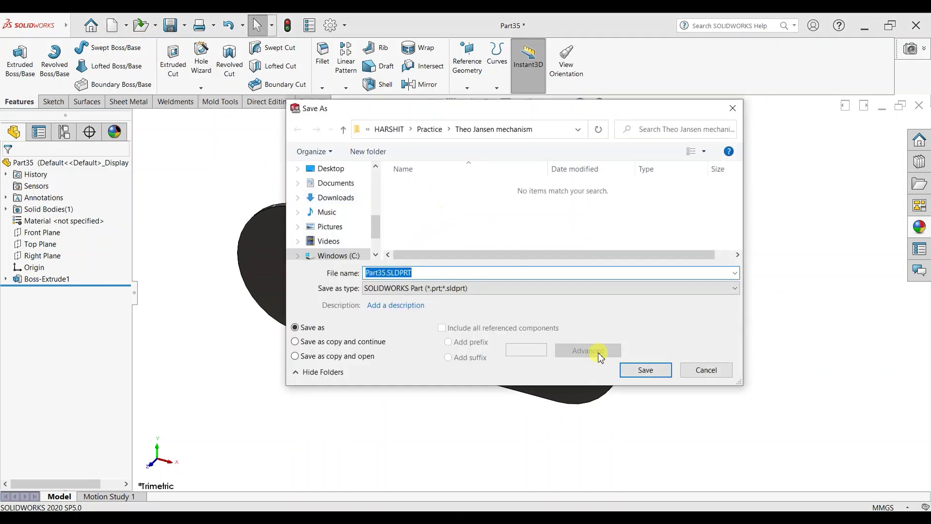
click(646, 371)
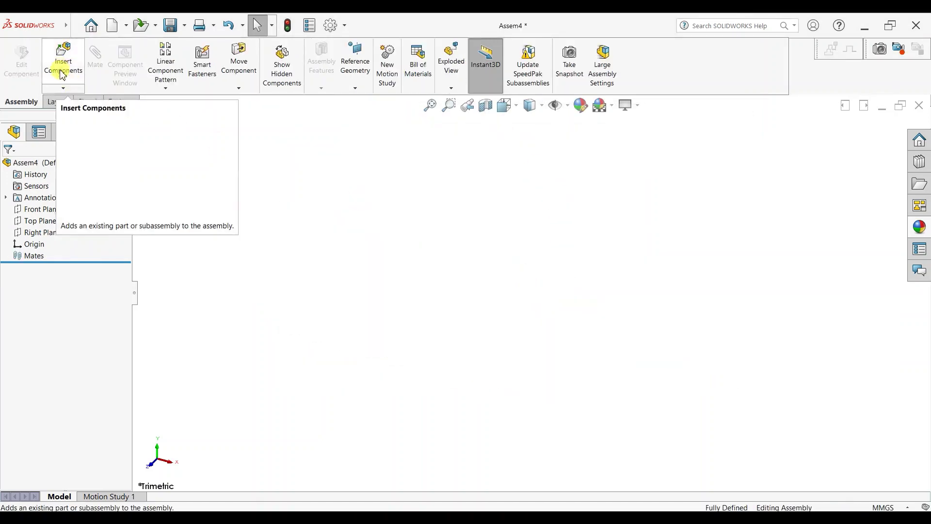
Insert Assem3.SLDASM into the assembly and place it.
click(65, 68)
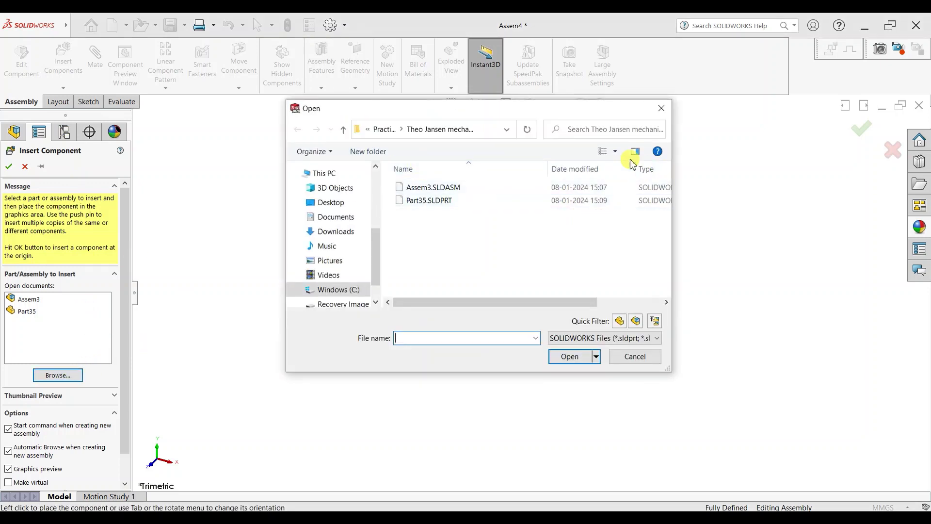
click(615, 152)
click(653, 76)
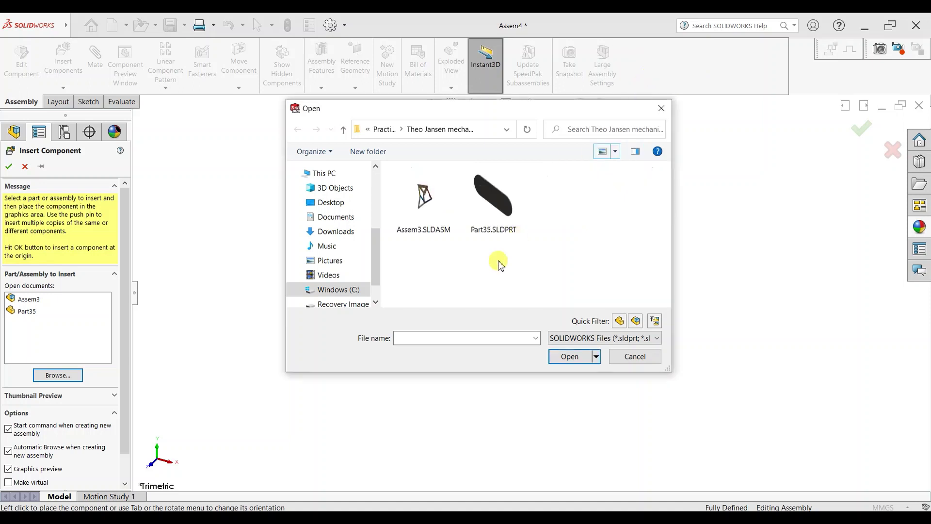
click(423, 203)
click(561, 358)
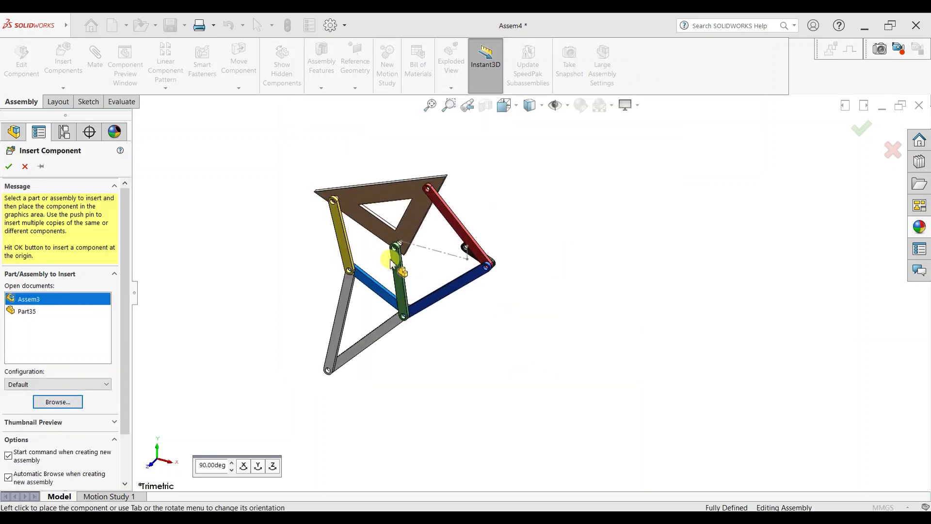
click(395, 266)
click(396, 267)
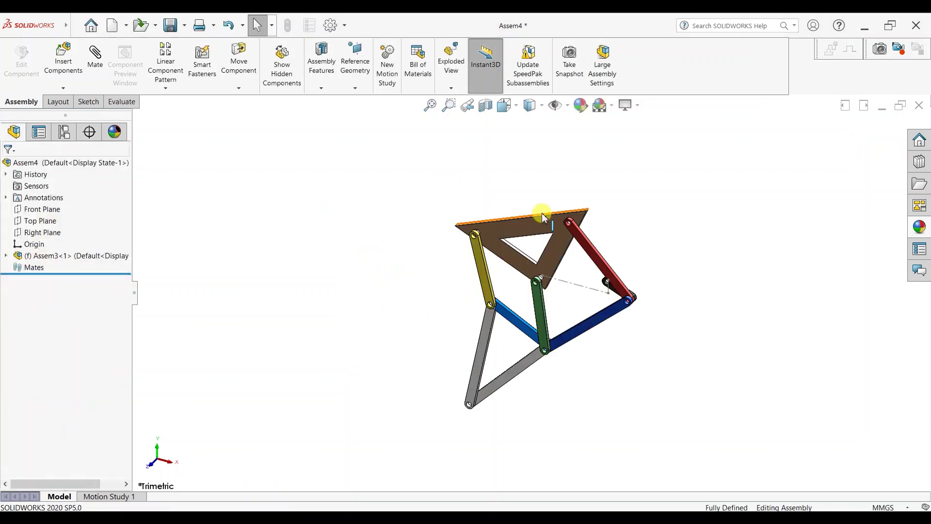
scroll(715, 291, down, 2)
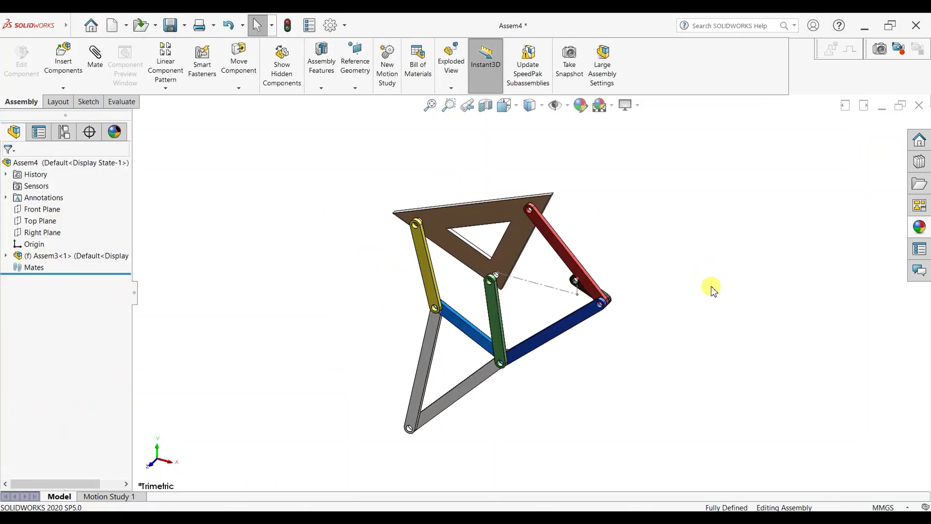
Isolate the triangle plate to view it alone, then exit isolation.
right_click(521, 230)
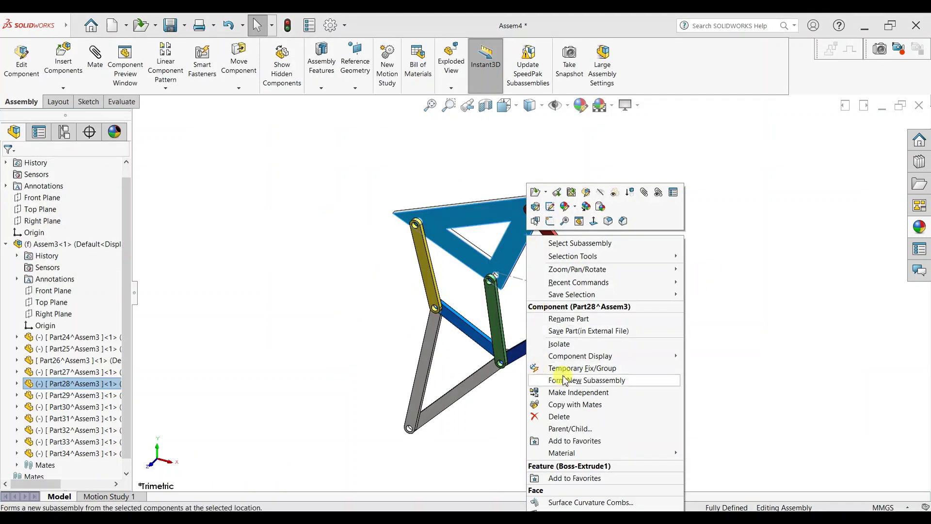
click(561, 345)
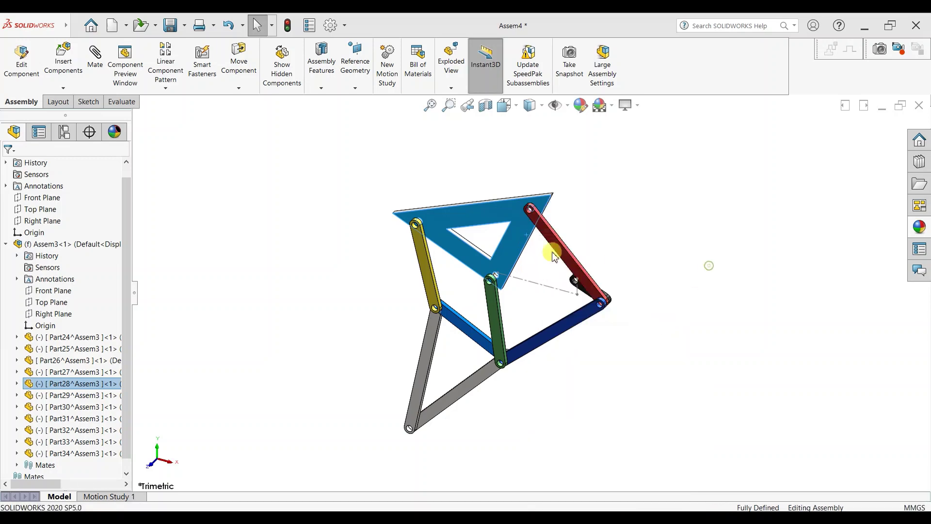
click(448, 208)
click(85, 128)
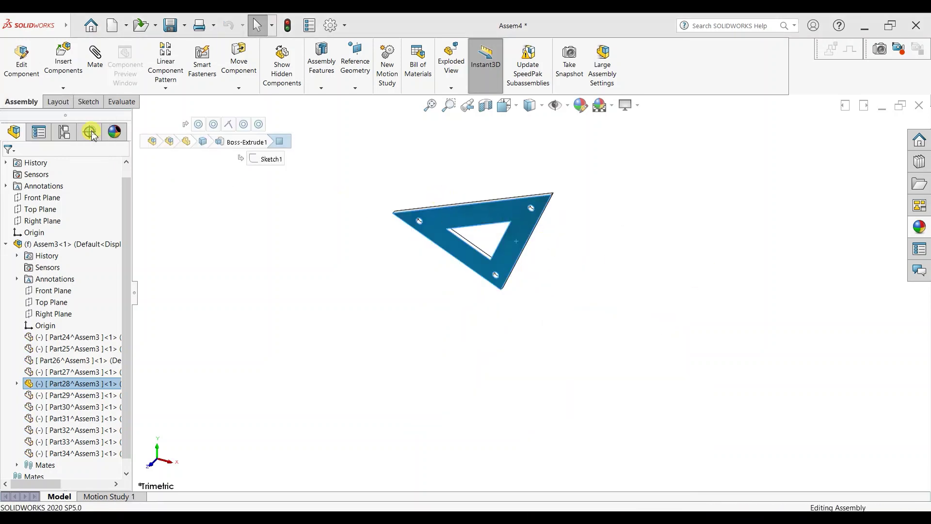
Select the triangle part, check its options and try dragging it.
click(512, 243)
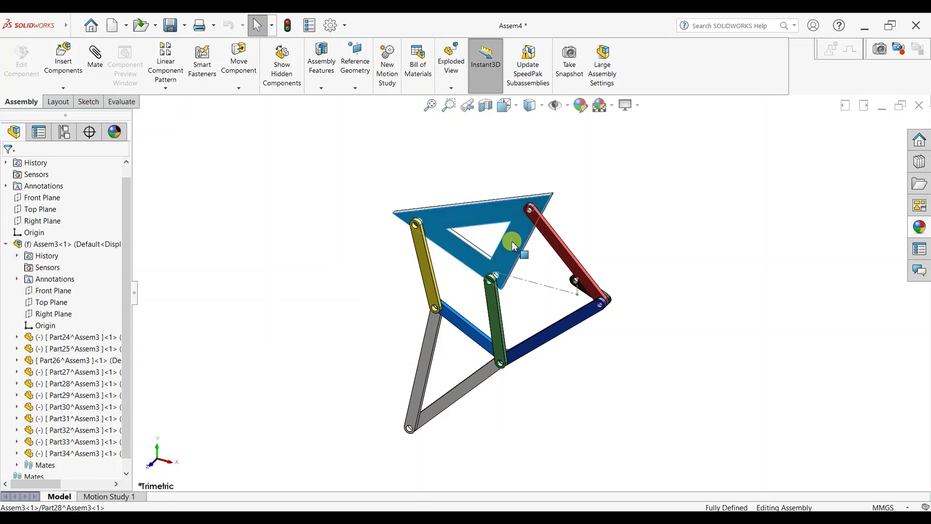
right_click(511, 243)
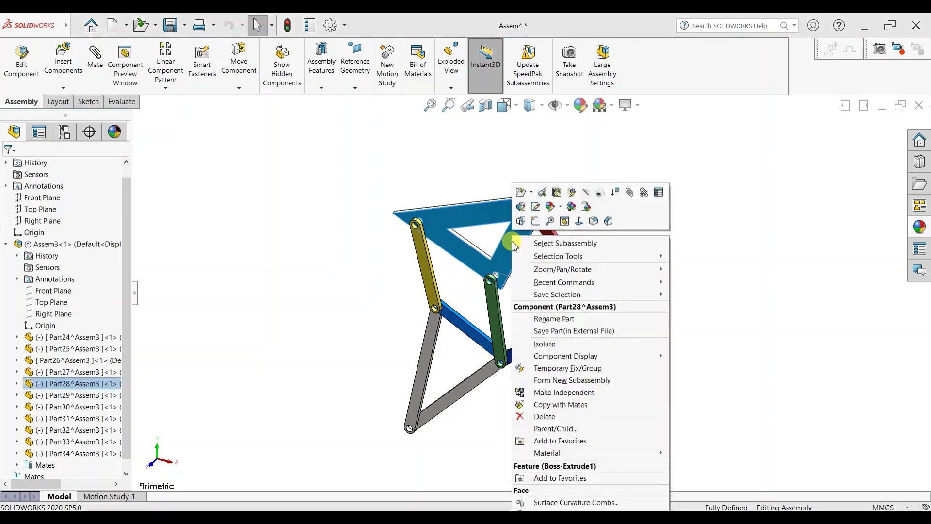
click(727, 340)
drag(526, 253, 436, 183)
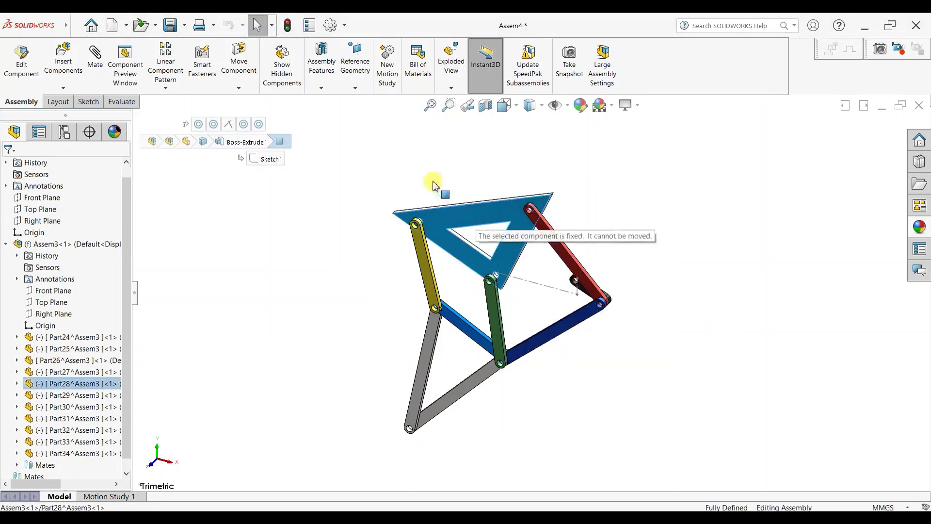
click(694, 213)
scroll(742, 317, down, 2)
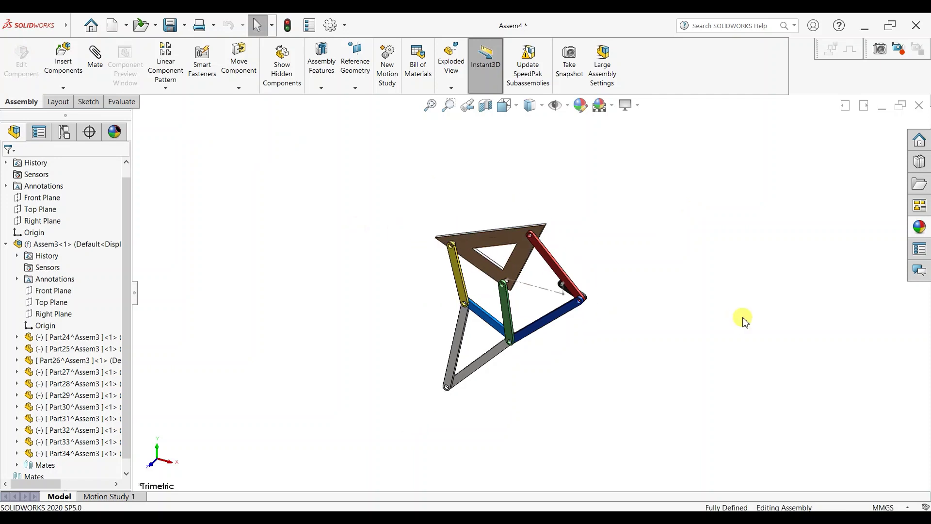
scroll(435, 203, down, 1)
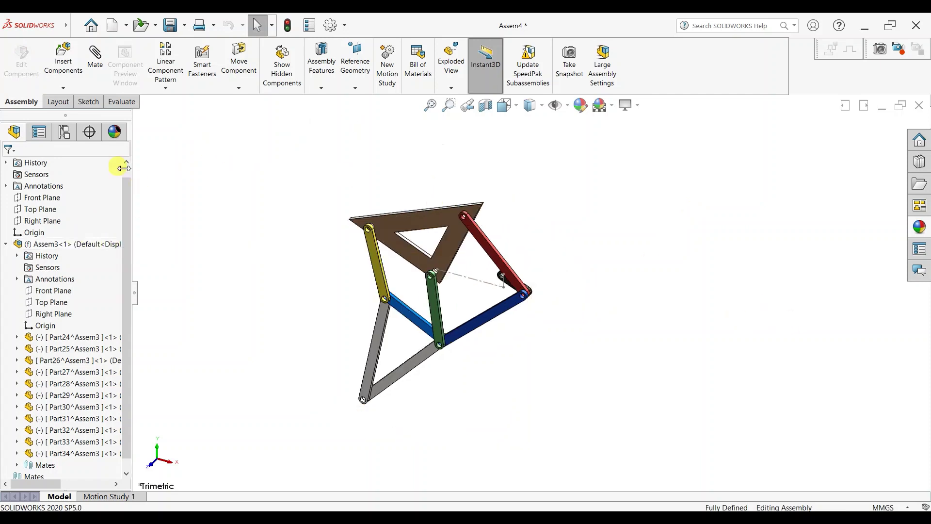
scroll(20, 252, up, 1)
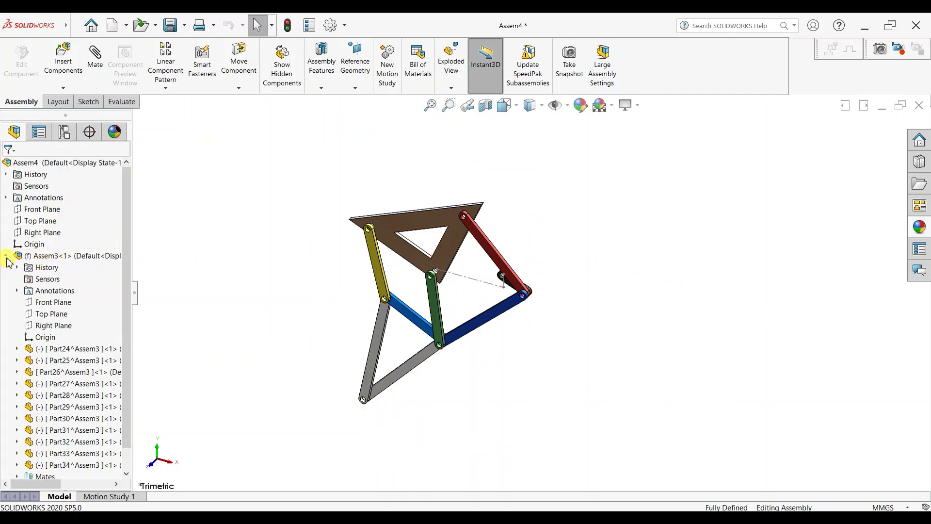
Set the Assem3<1> component properties to solve as Flexible.
click(6, 256)
right_click(45, 256)
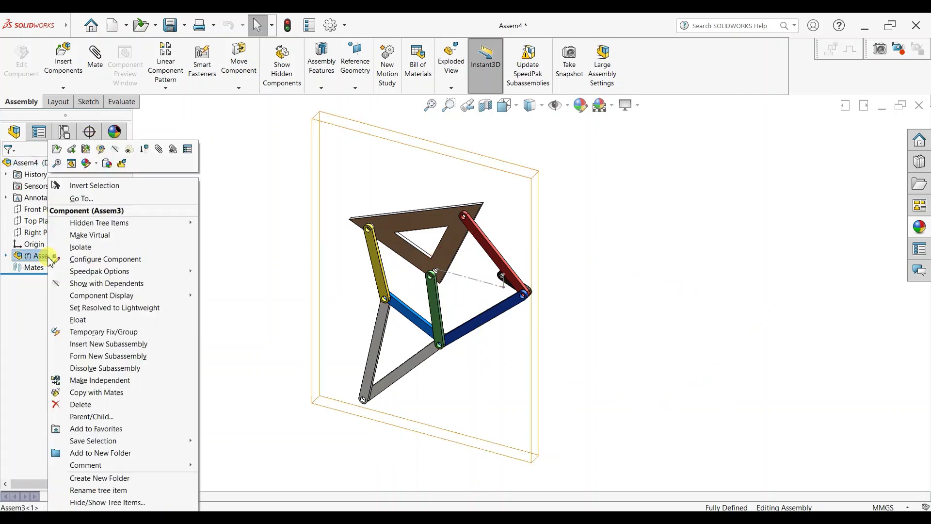
click(190, 150)
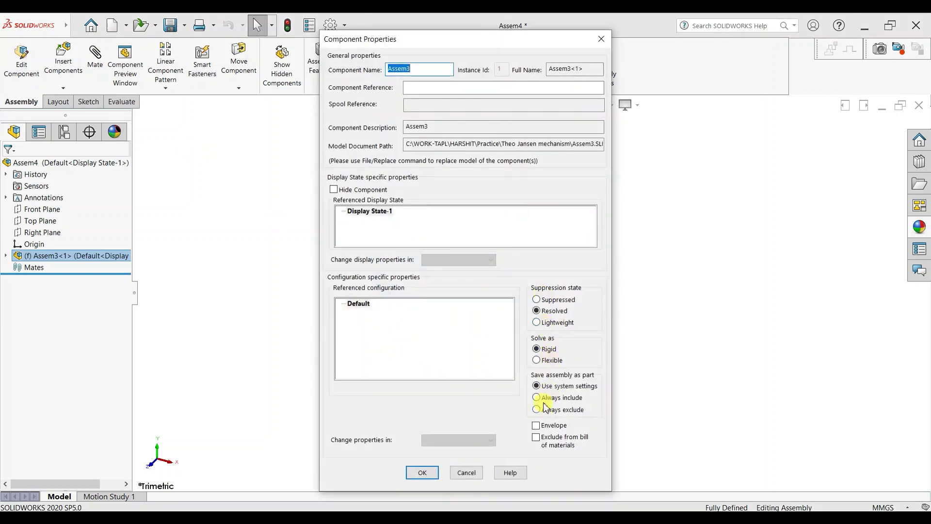
click(536, 361)
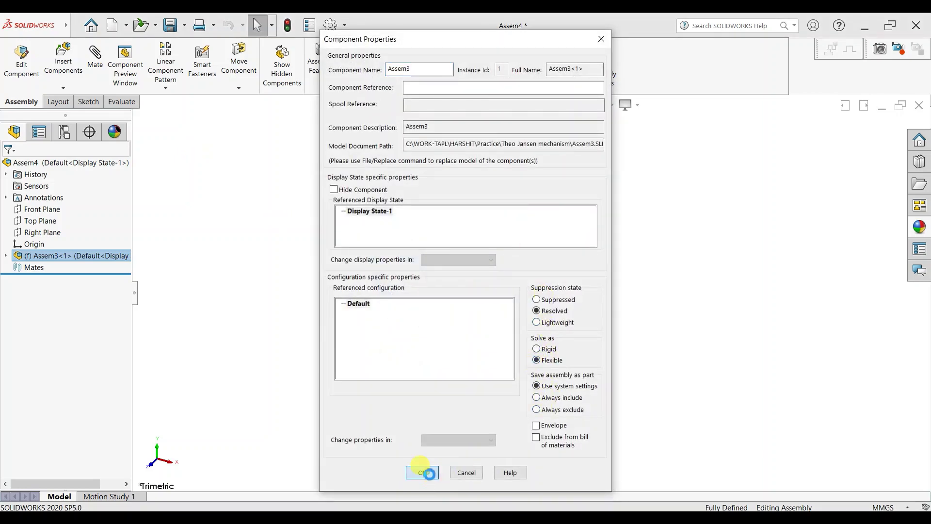
click(421, 472)
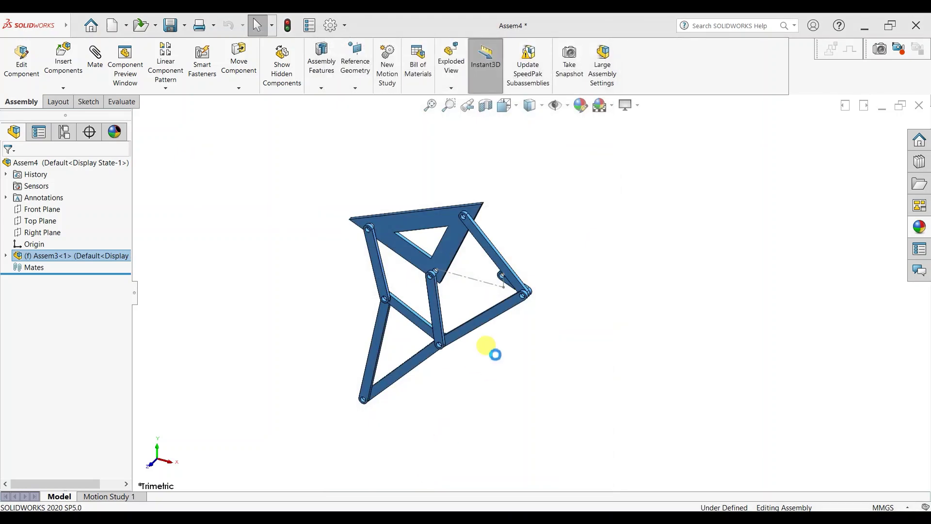
Drag the red link and then the black crank to swing the linkage into new poses.
click(518, 277)
mouse_move(520, 279)
mouse_down()
mouse_move(528, 288)
mouse_move(523, 223)
mouse_up()
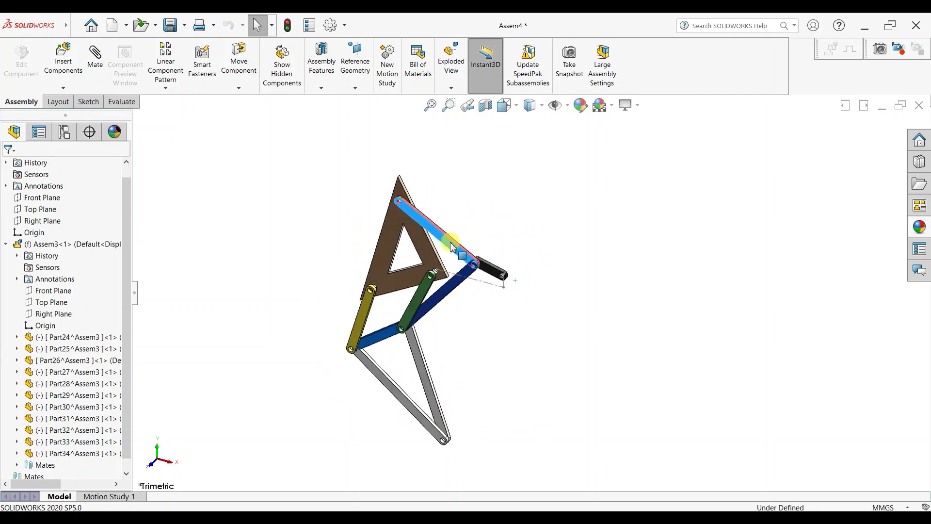
drag(523, 222, 546, 263)
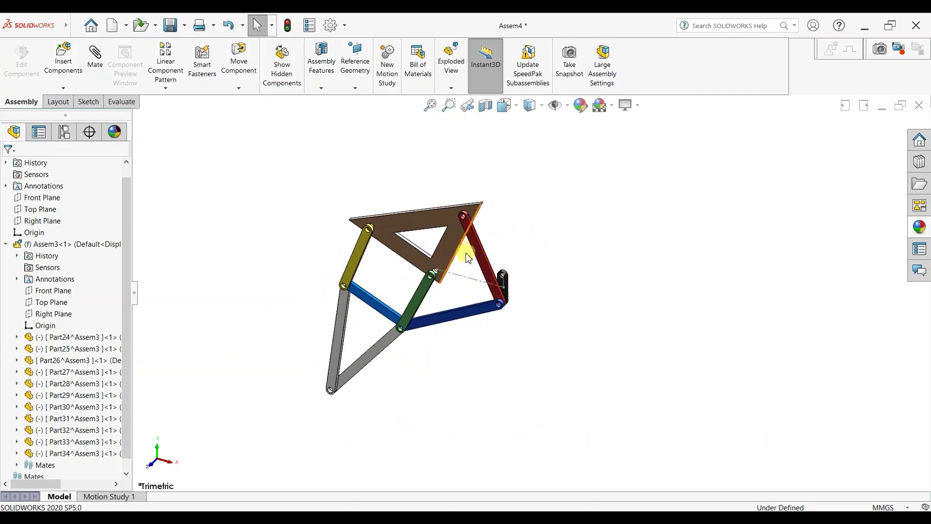
mouse_move(510, 288)
mouse_down()
mouse_move(567, 249)
mouse_move(554, 297)
mouse_move(504, 336)
mouse_move(492, 329)
mouse_up()
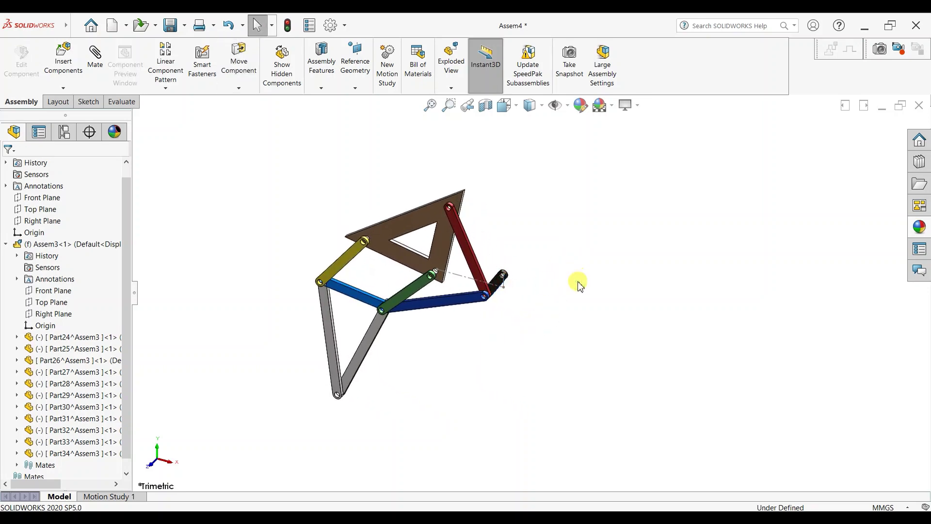
scroll(578, 280, down, 2)
Insert Part35 from the open documents and place it right of the linkage.
click(76, 74)
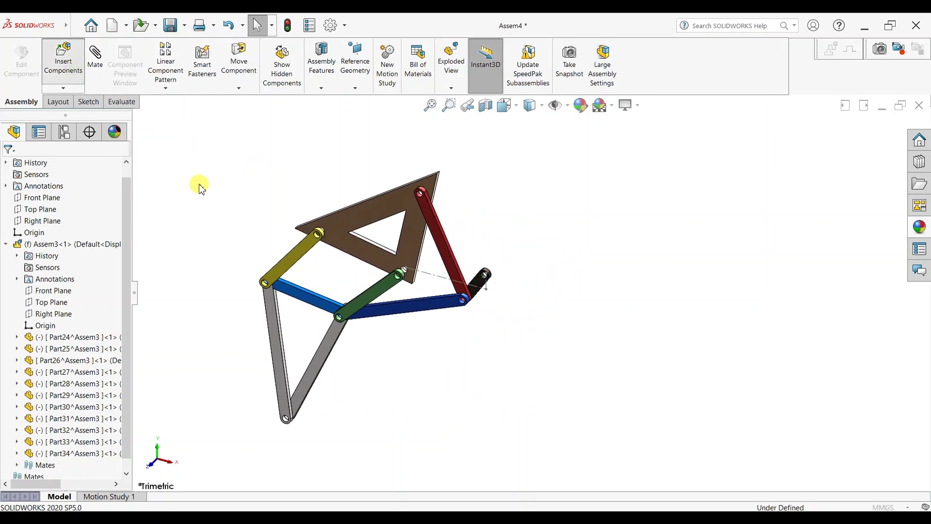
click(34, 312)
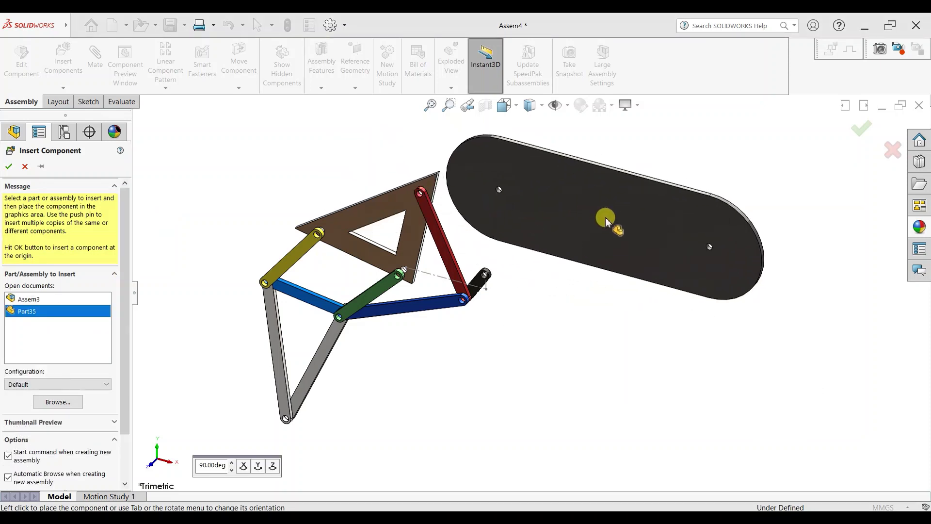
click(606, 221)
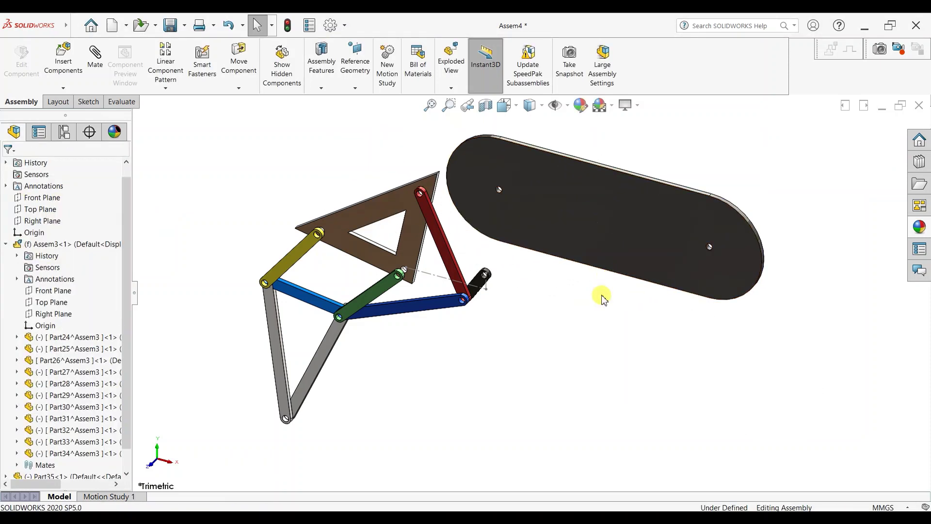
scroll(592, 201, down, 2)
scroll(590, 203, up, 3)
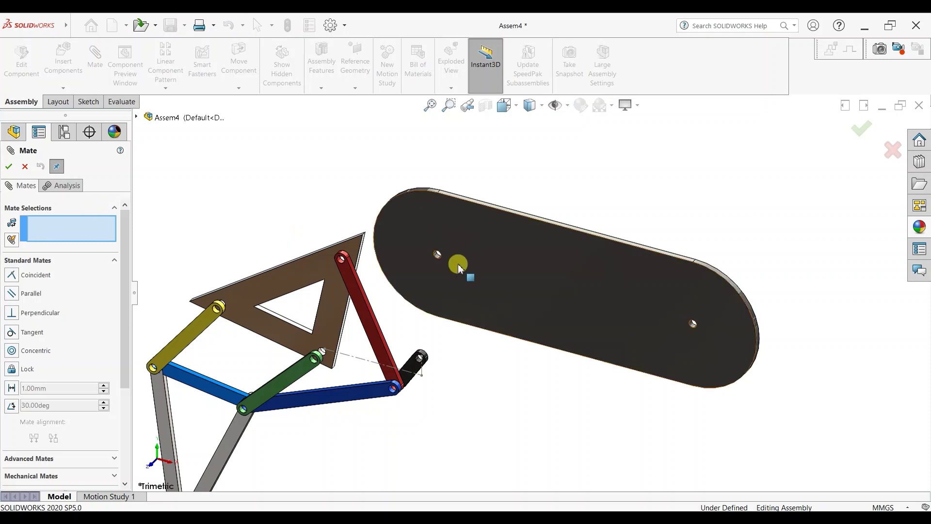
Mate Part35's Top Plane coincident to the assembly's Top Plane.
click(138, 118)
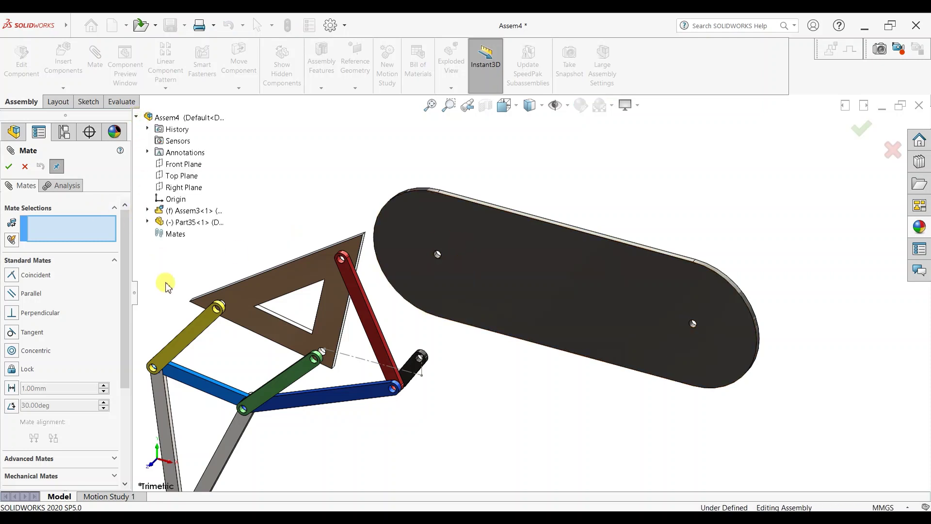
click(148, 223)
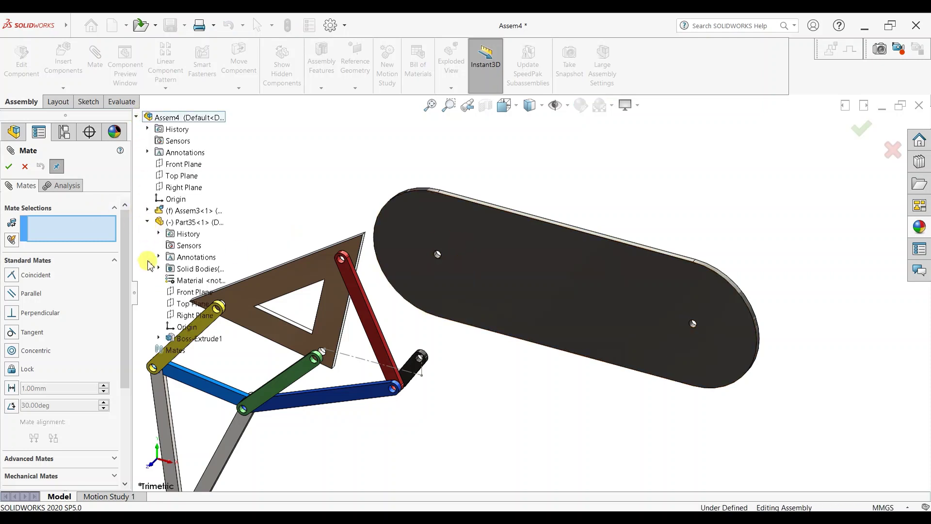
click(173, 307)
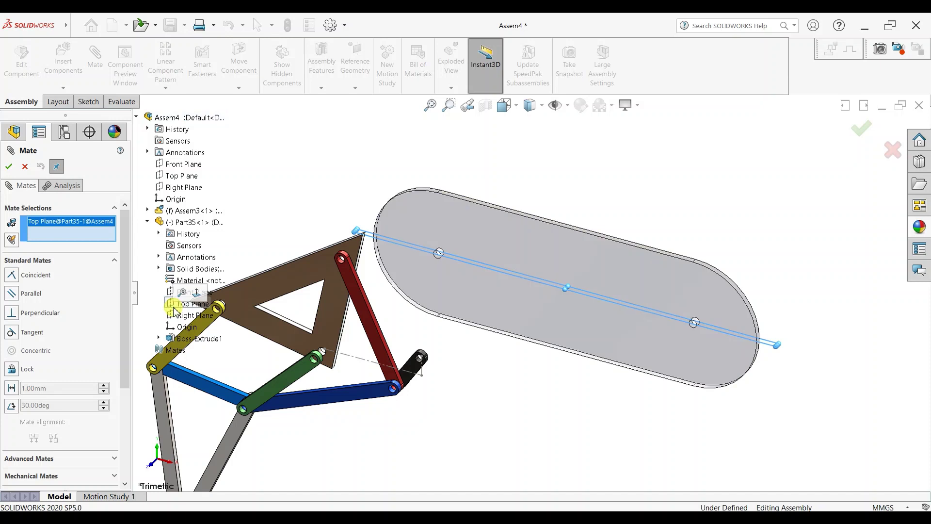
click(173, 180)
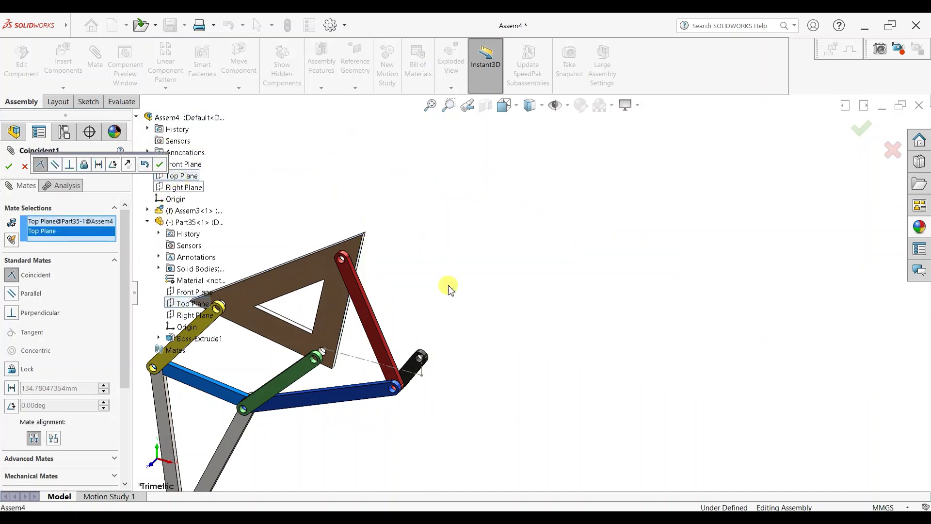
scroll(492, 303, up, 3)
scroll(493, 303, up, 2)
scroll(501, 322, down, 2)
scroll(502, 323, down, 2)
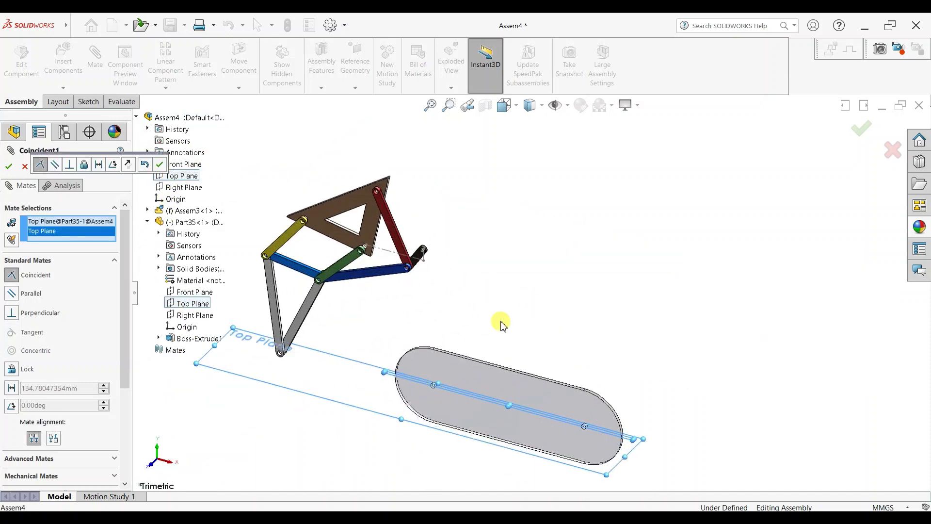
click(159, 165)
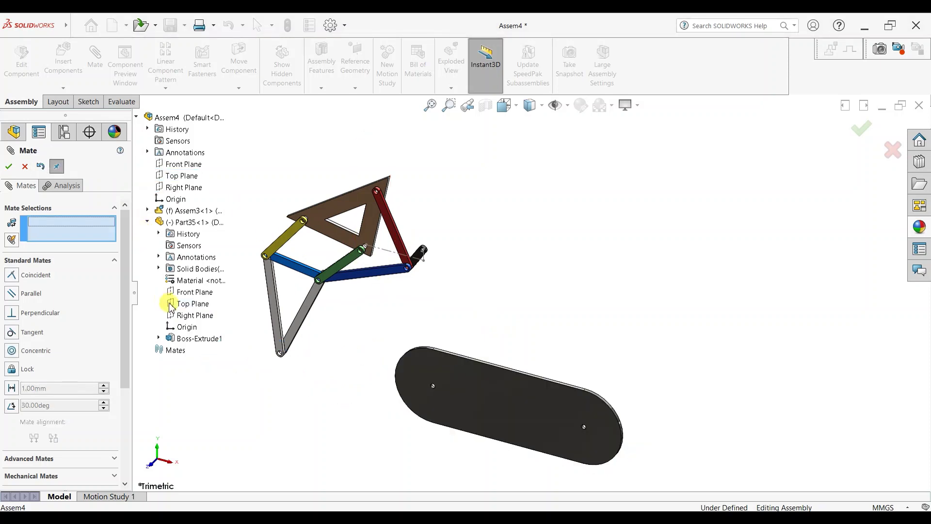
Mate Part35's Right Plane coincident to the assembly's Right Plane.
click(179, 316)
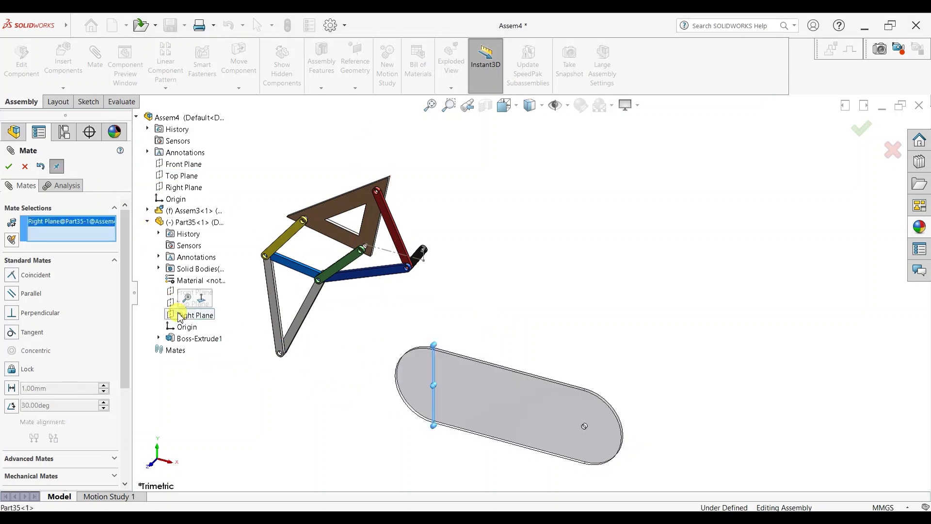
click(170, 190)
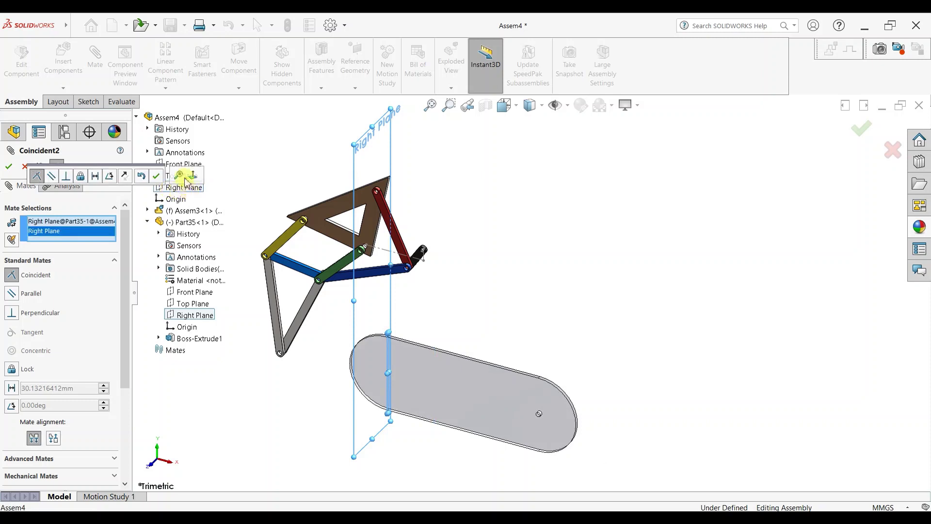
click(156, 179)
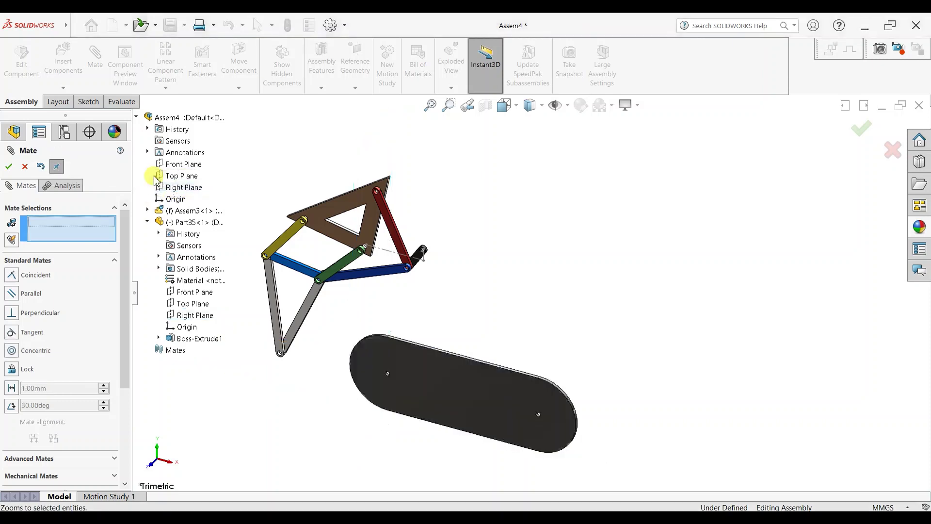
Close the mate tool, inspect nearby components and drag the dark plate toward the linkage.
click(9, 166)
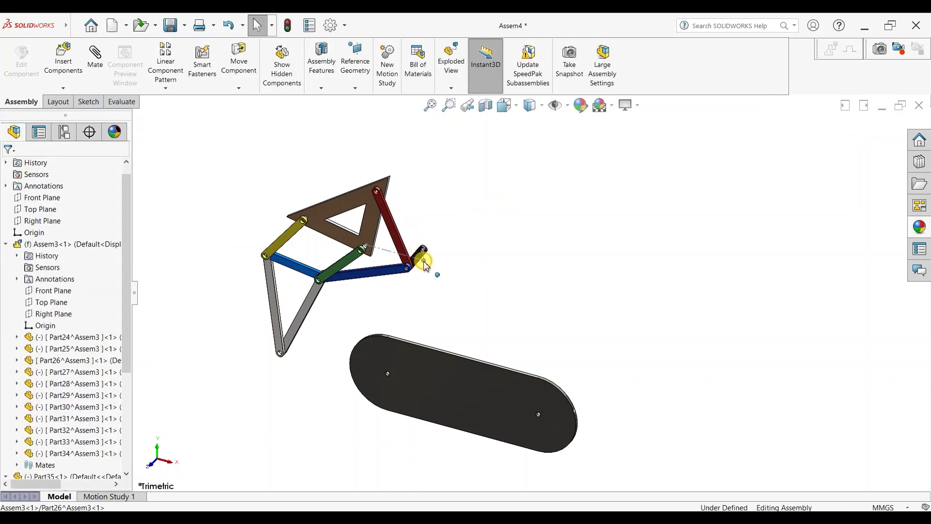
right_click(425, 265)
click(593, 171)
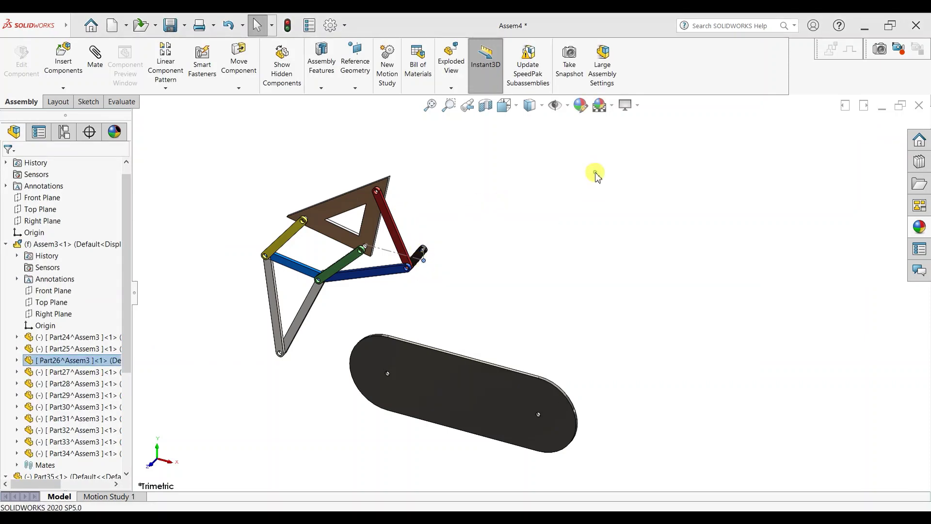
right_click(419, 256)
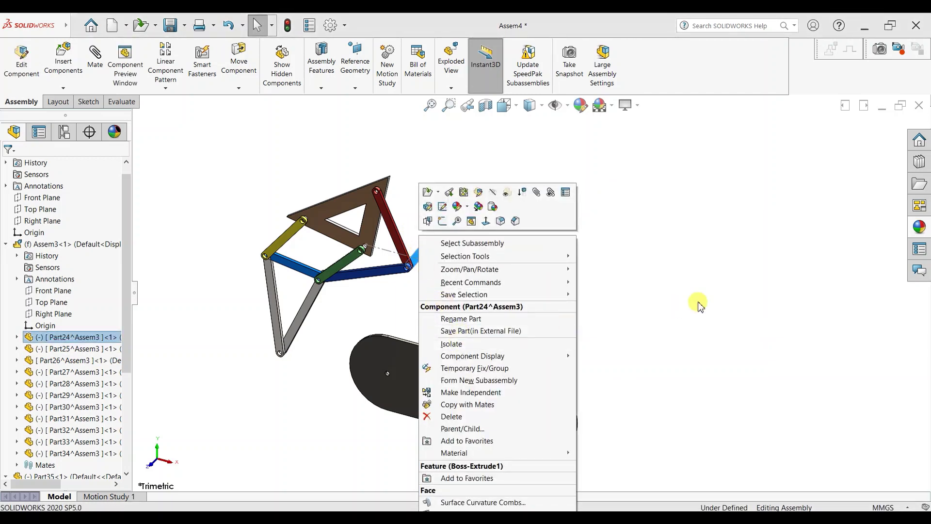
click(700, 316)
scroll(451, 239, down, 2)
scroll(440, 340, down, 3)
mouse_move(434, 418)
mouse_down()
mouse_move(488, 203)
mouse_move(584, 194)
mouse_up()
click(583, 193)
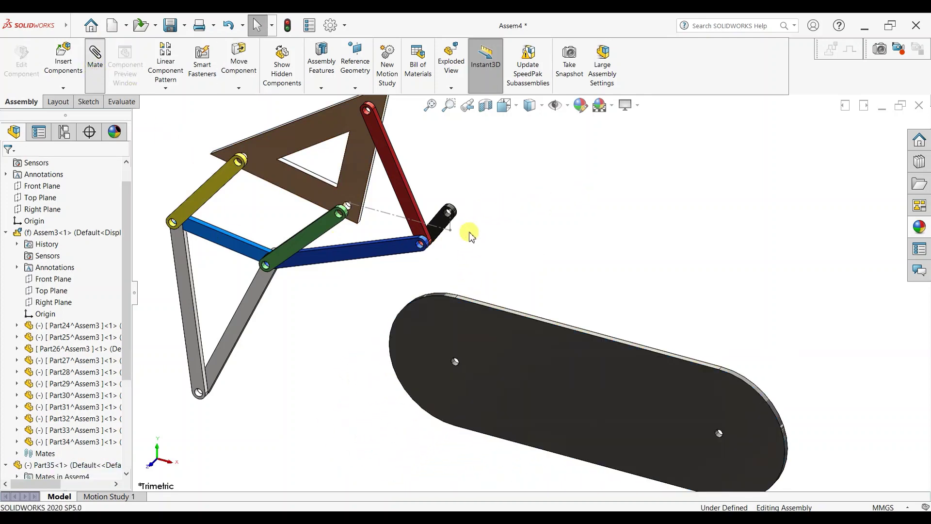
scroll(451, 225, down, 3)
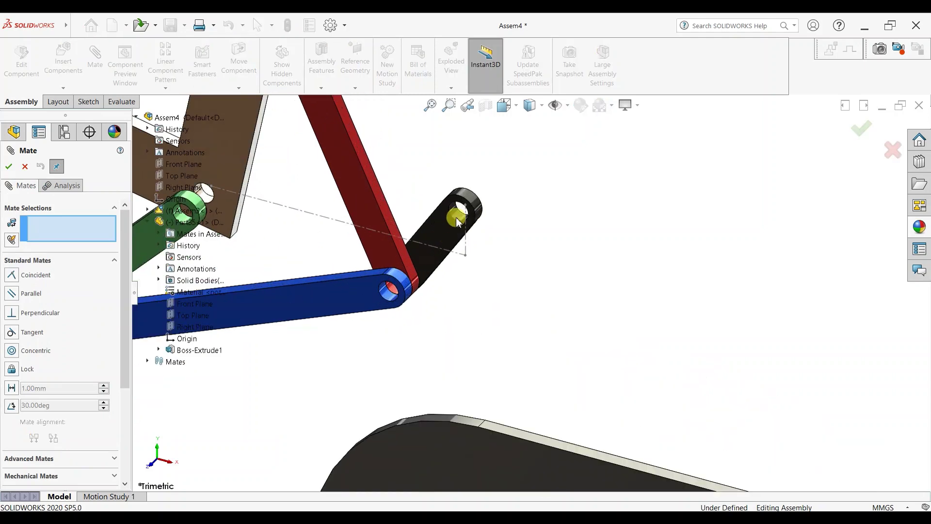
Add a parallel mate between the black link's hole face and the plate's hole face.
click(457, 222)
scroll(459, 334, up, 2)
middle_drag(463, 429, 523, 424)
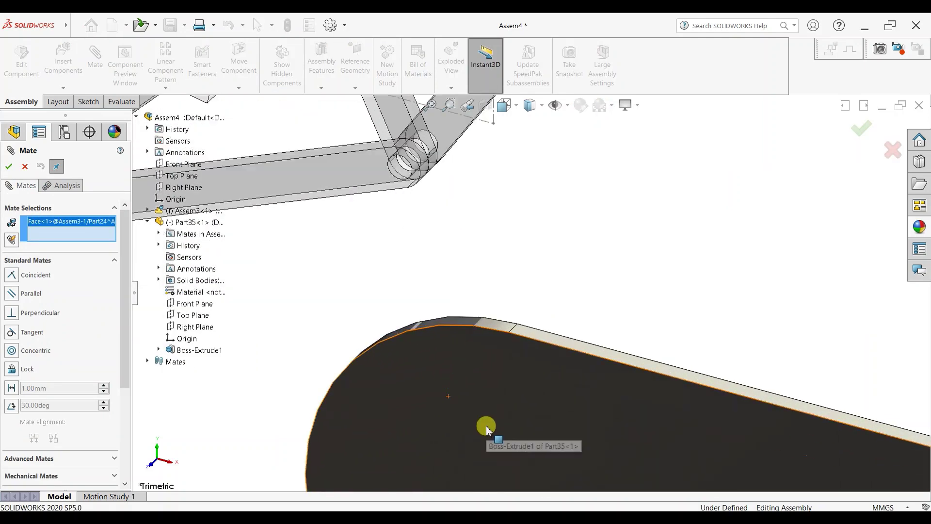
click(524, 424)
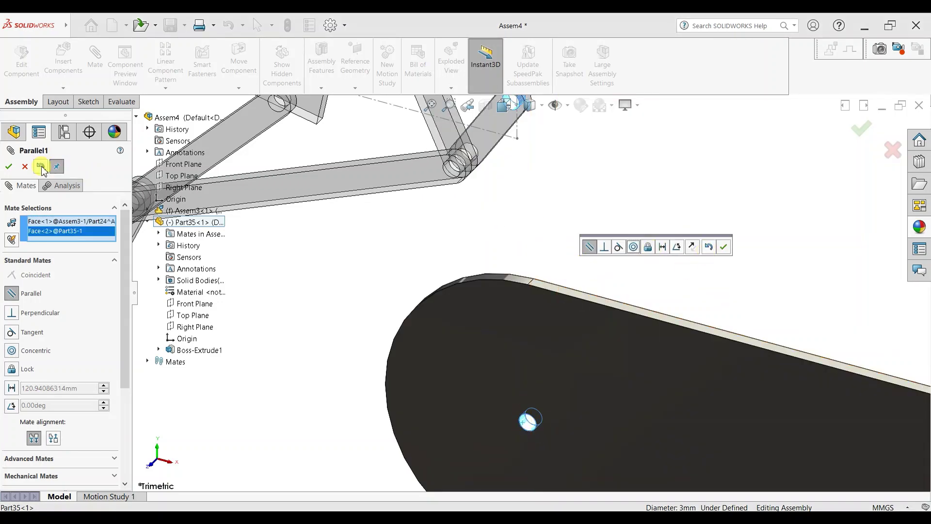
click(9, 166)
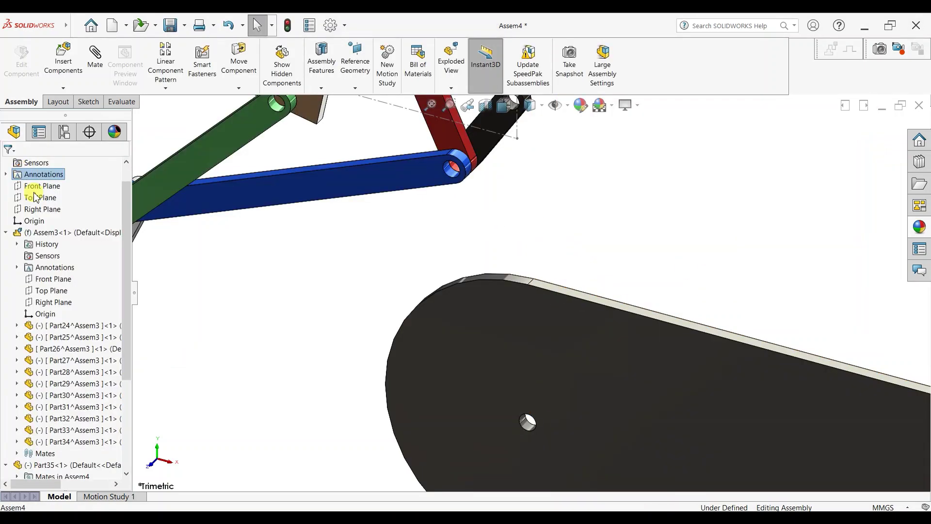
Delete the plate's Coincident2 mate.
scroll(56, 387, down, 4)
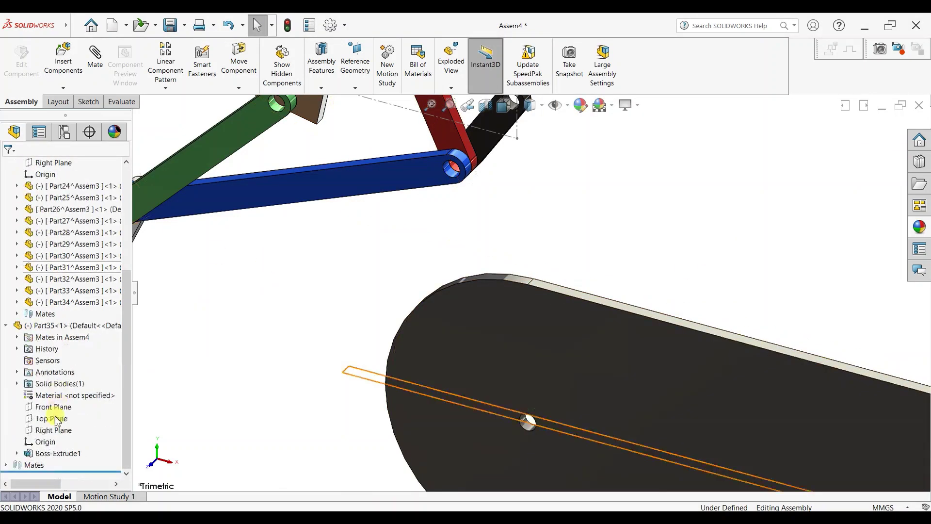
click(6, 464)
click(39, 466)
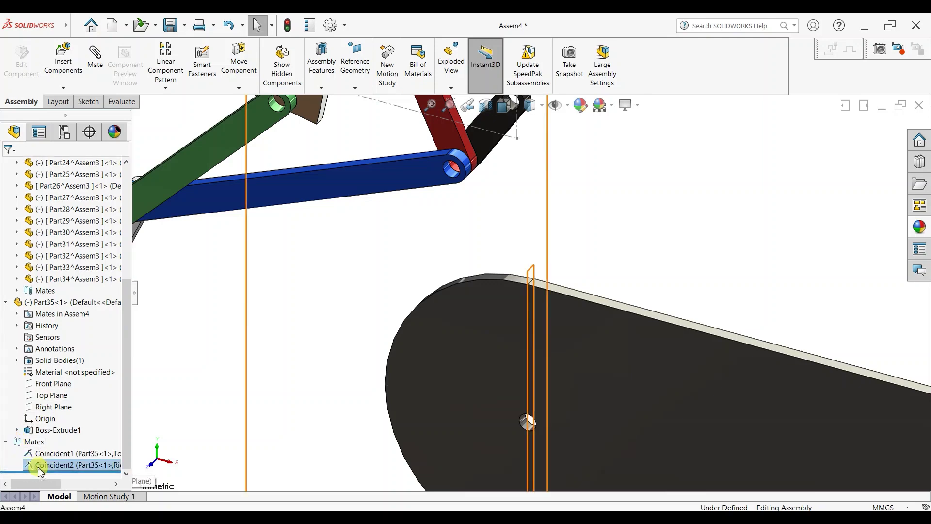
right_click(39, 465)
click(71, 381)
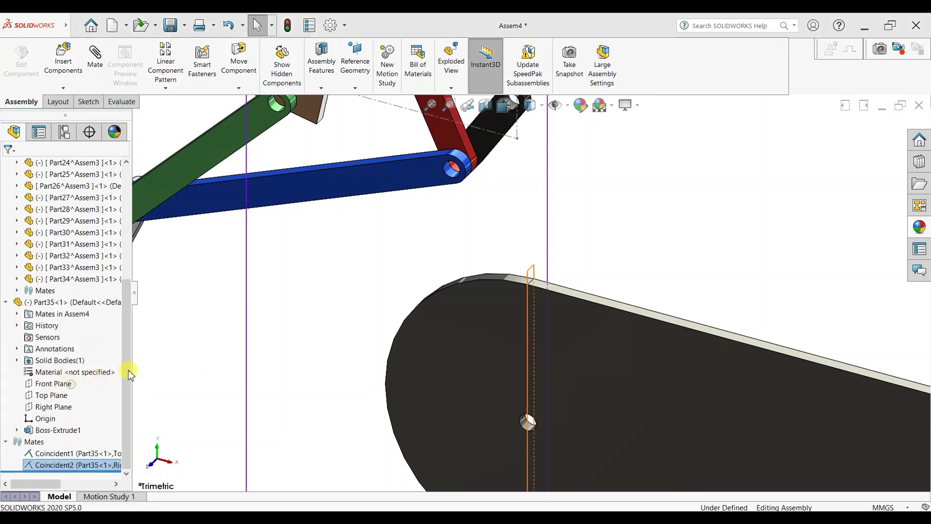
click(526, 214)
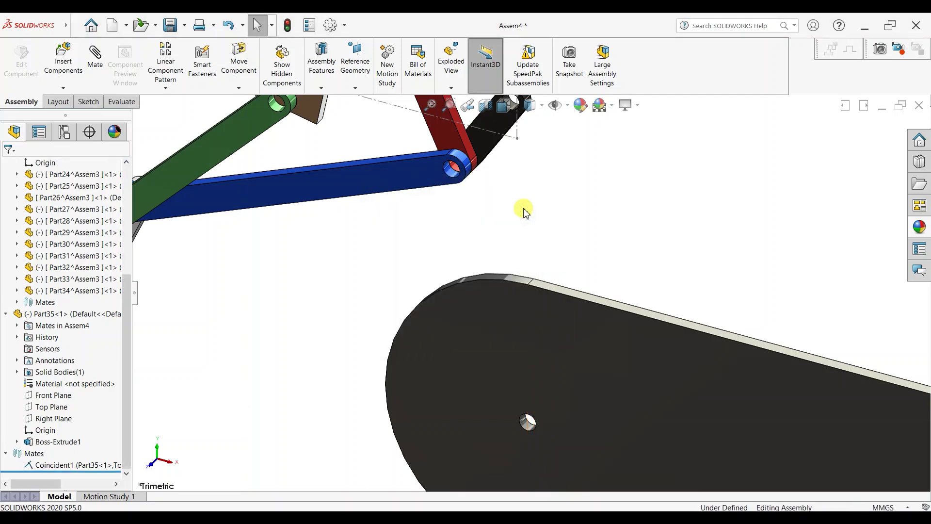
scroll(605, 227, up, 2)
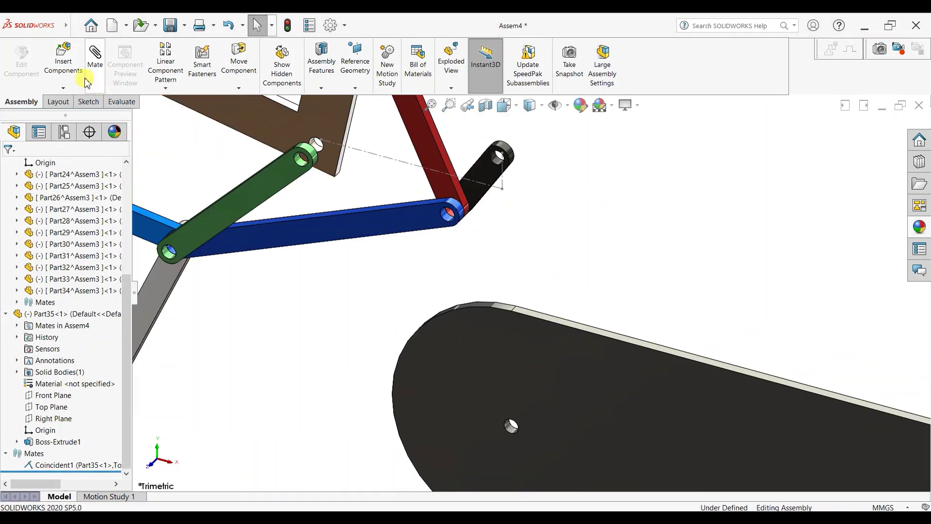
Reapply the parallel mate between the black link hole and the plate hole.
click(495, 158)
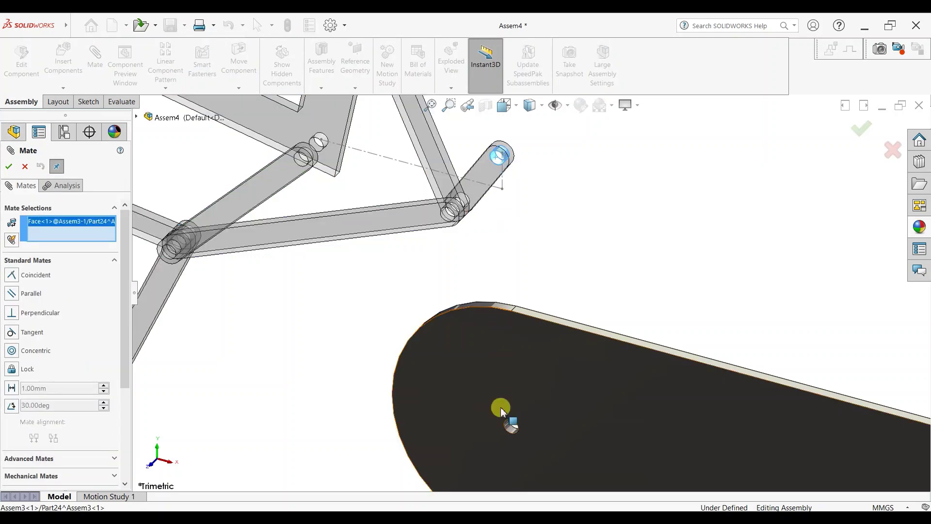
click(512, 431)
click(590, 266)
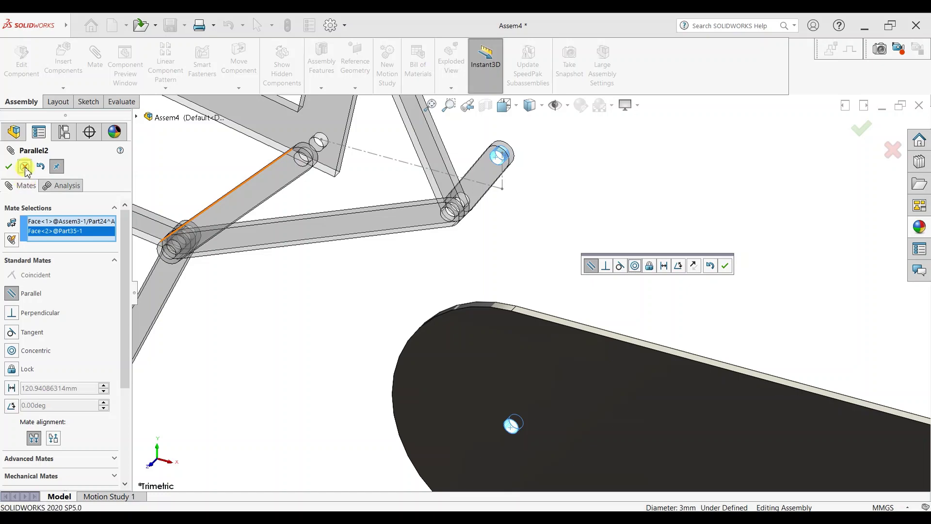
click(8, 167)
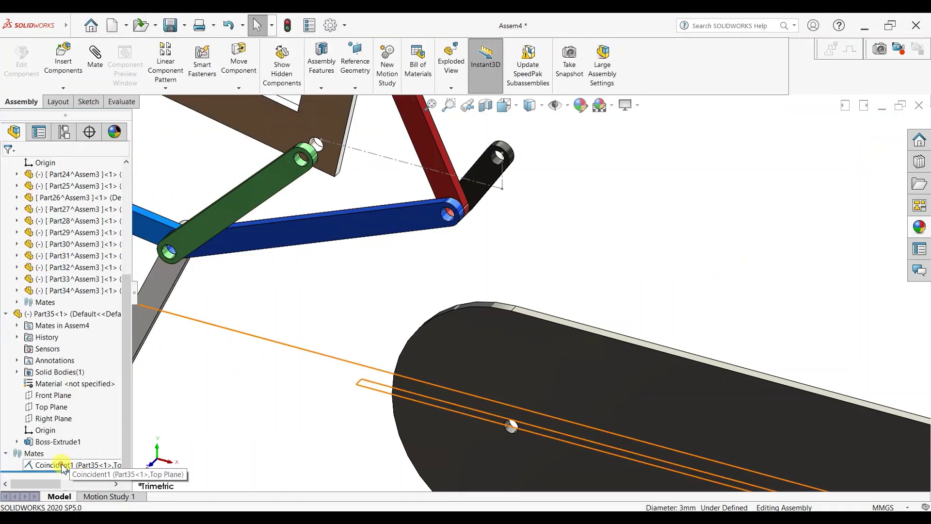
Delete the plate's Coincident1 mate.
right_click(73, 464)
click(90, 385)
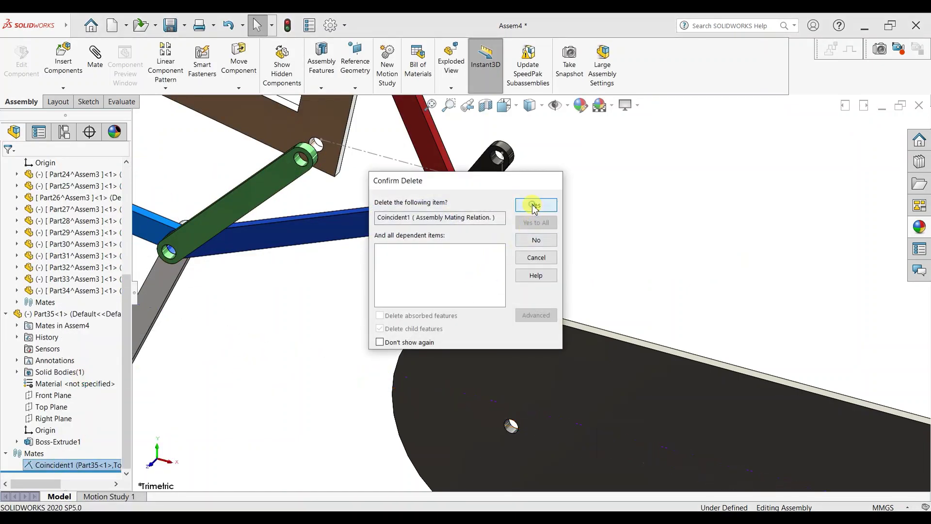
click(534, 205)
scroll(600, 284, up, 3)
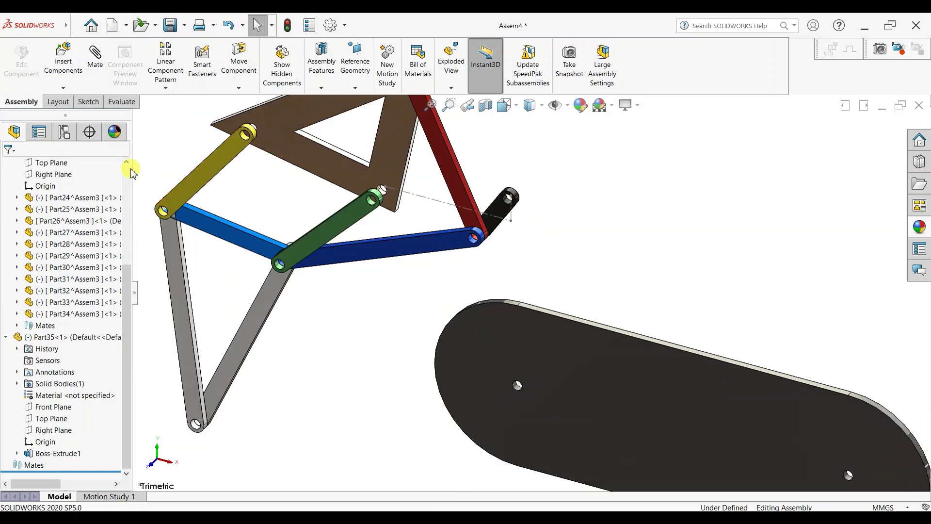
Make the slotted plate's hole concentric with the black link's hole.
click(89, 71)
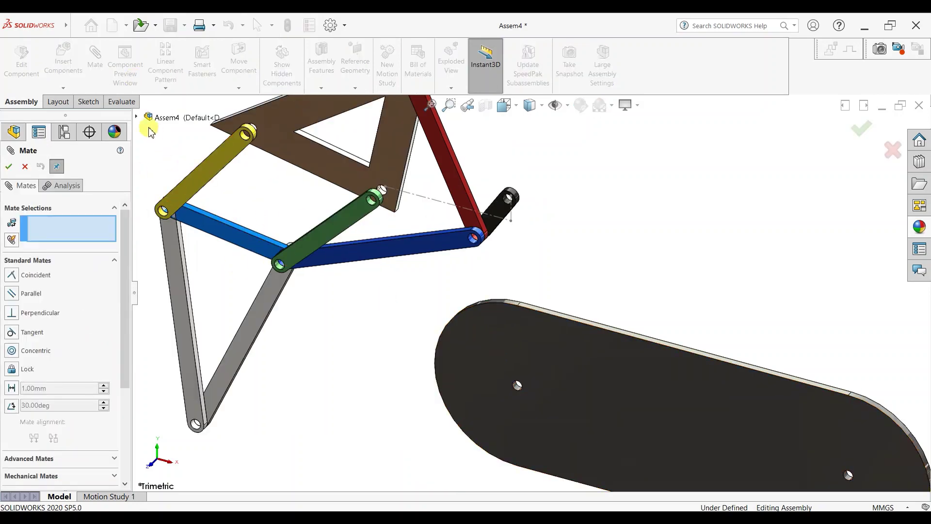
click(137, 117)
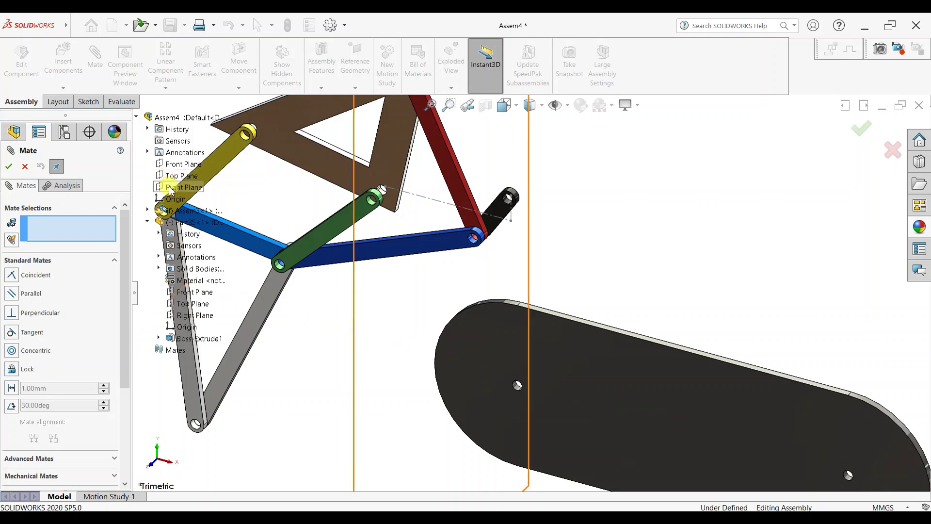
click(25, 166)
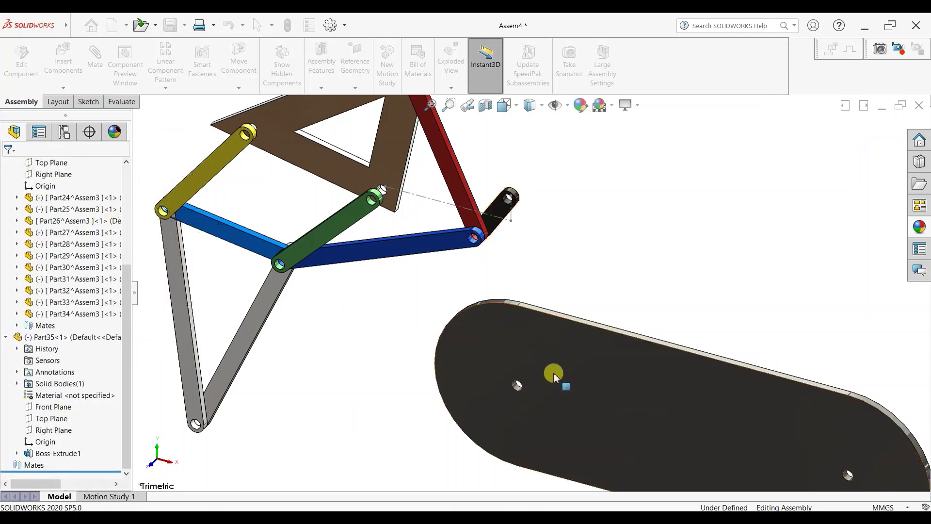
click(517, 385)
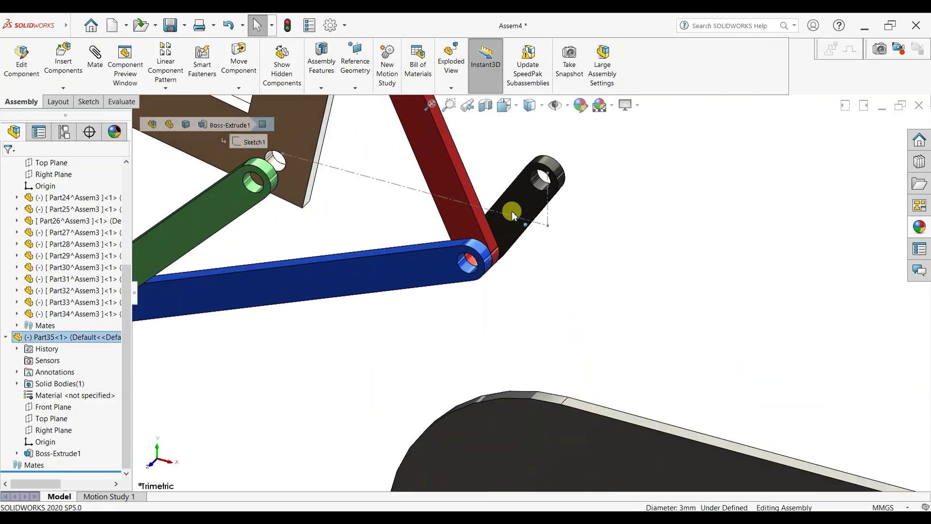
scroll(483, 218, down, 3)
click(84, 70)
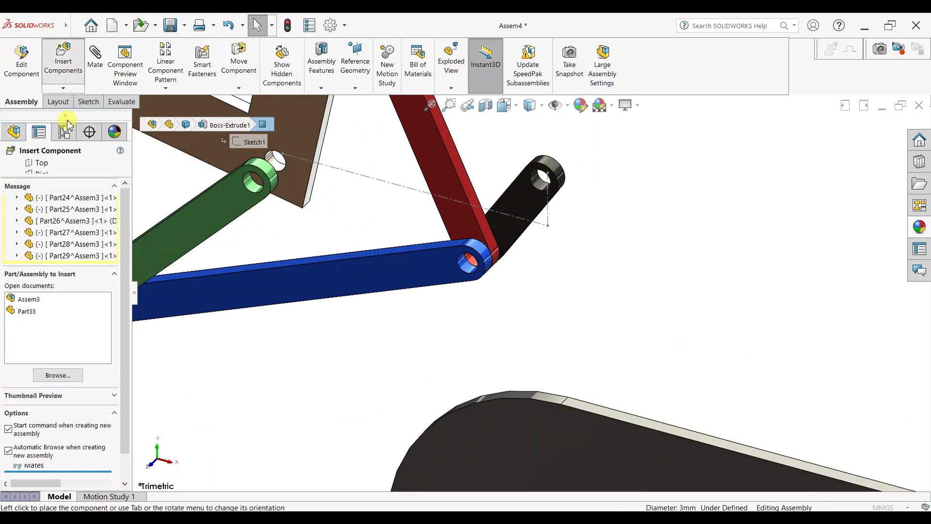
click(95, 62)
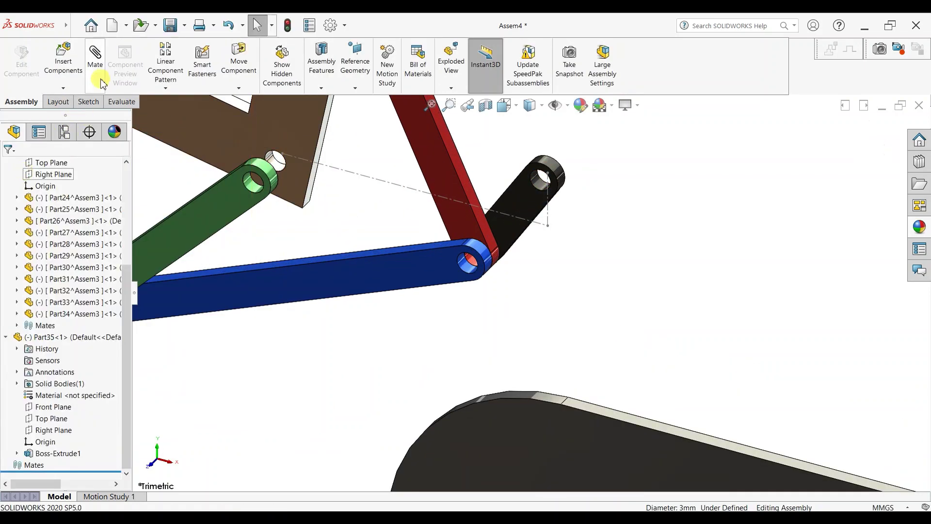
click(538, 187)
middle_drag(538, 187, 504, 430)
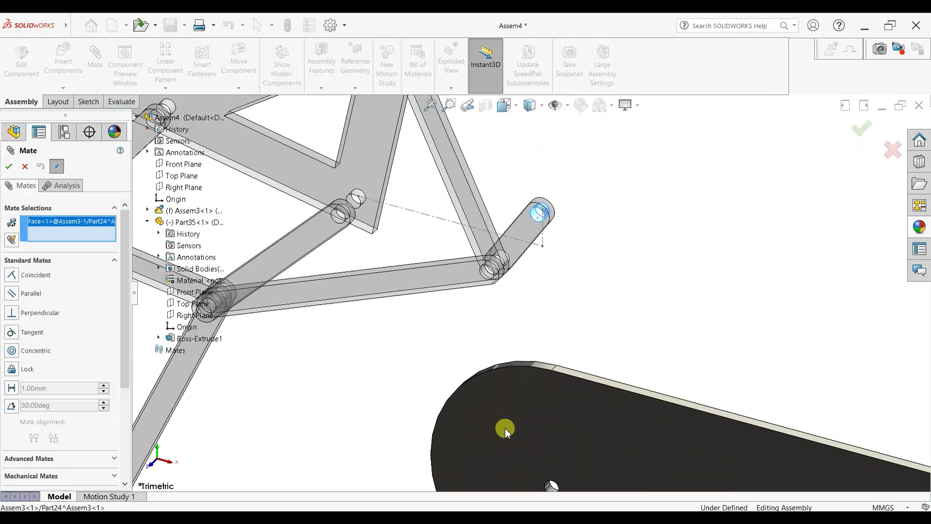
click(554, 485)
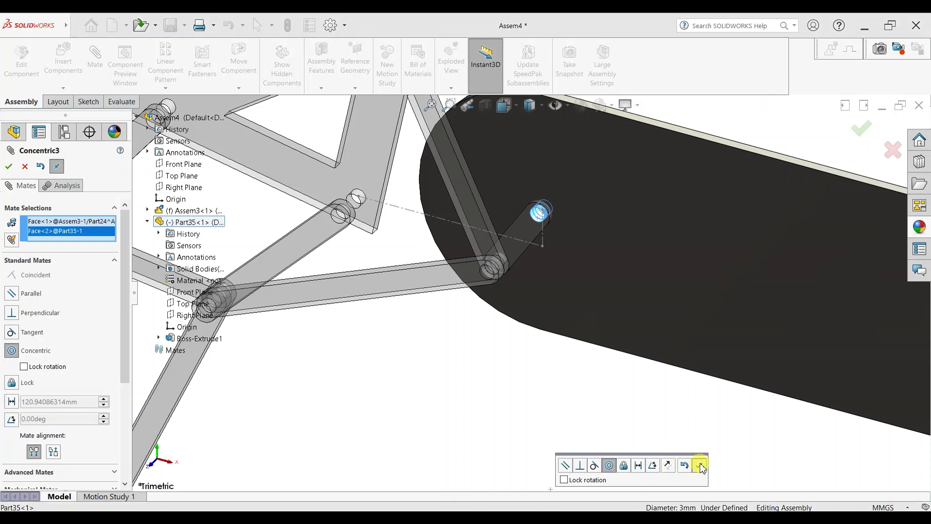
click(699, 465)
Mate the plate's large flat face coincident with the black link's face.
click(545, 271)
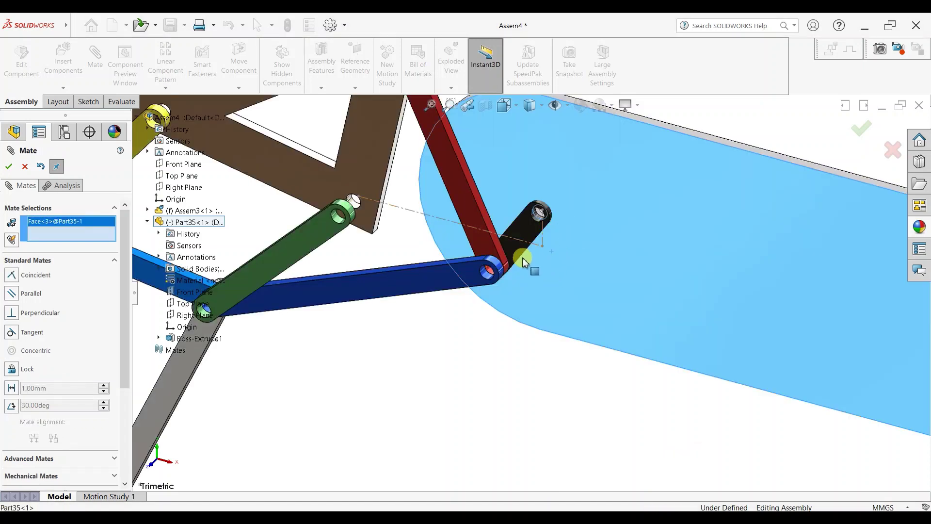
drag(498, 266, 481, 287)
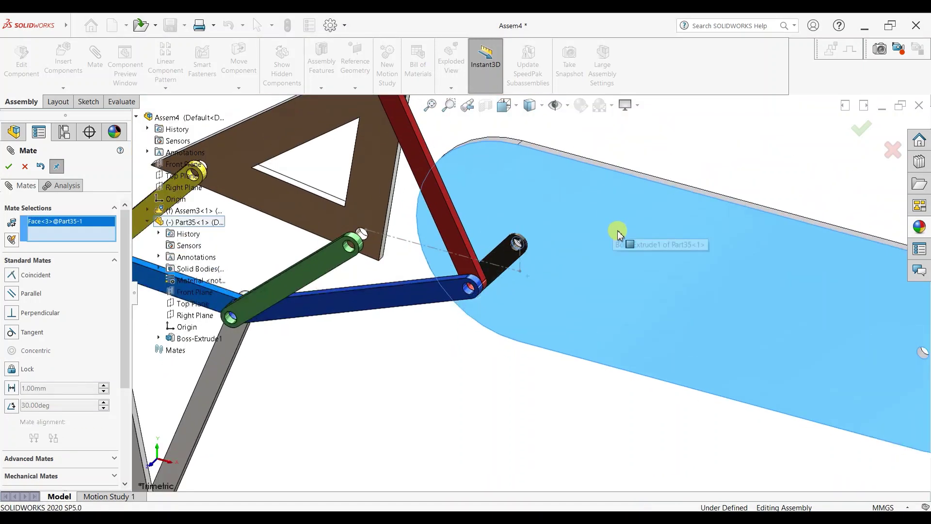
middle_drag(613, 221, 667, 137)
mouse_move(546, 308)
middle_down()
mouse_move(504, 328)
mouse_move(470, 315)
middle_up()
click(437, 222)
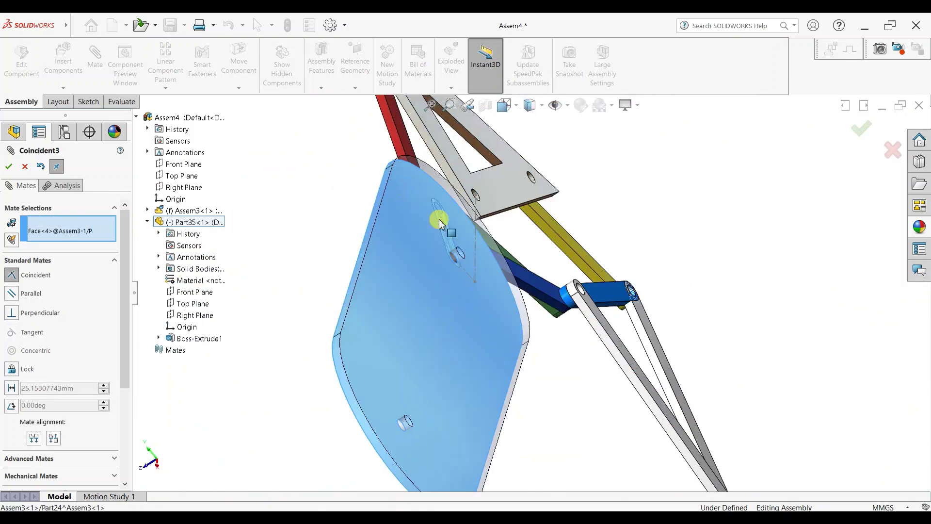
click(424, 195)
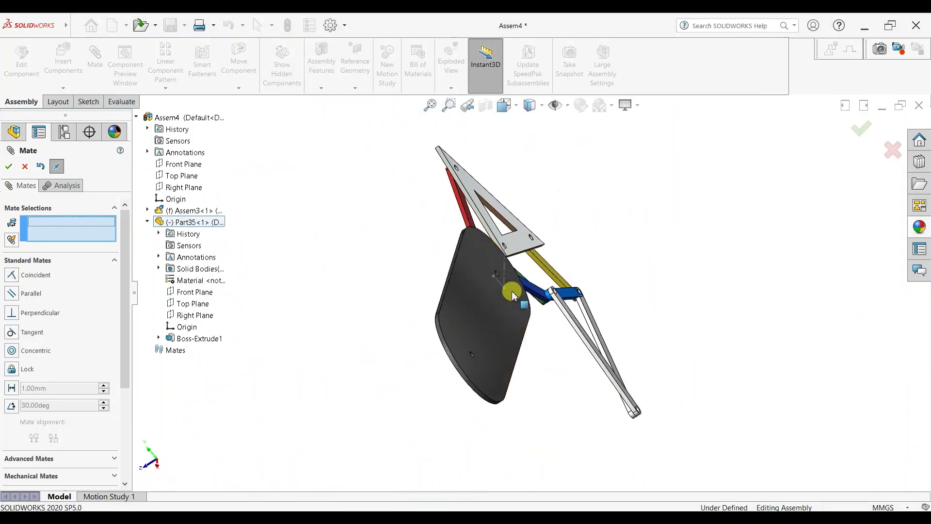
mouse_move(500, 312)
middle_down()
mouse_move(612, 277)
mouse_move(603, 210)
middle_up()
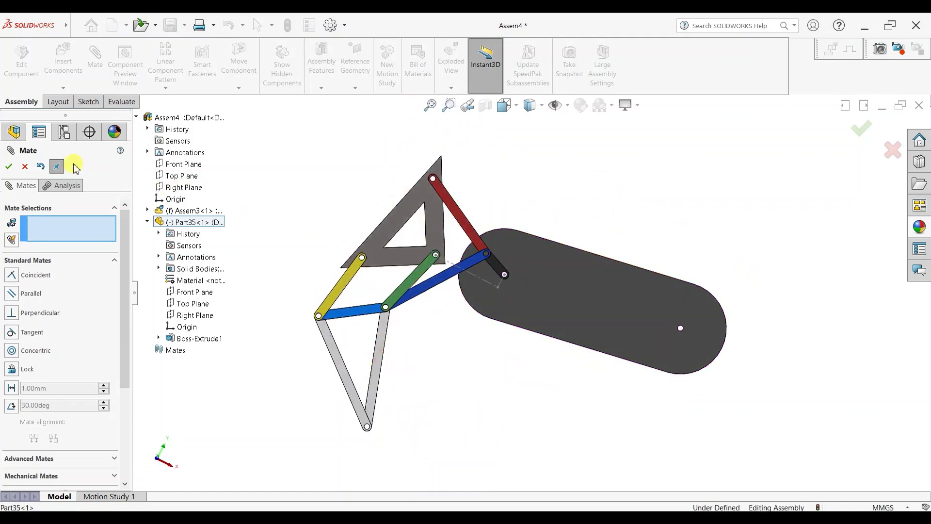
click(23, 167)
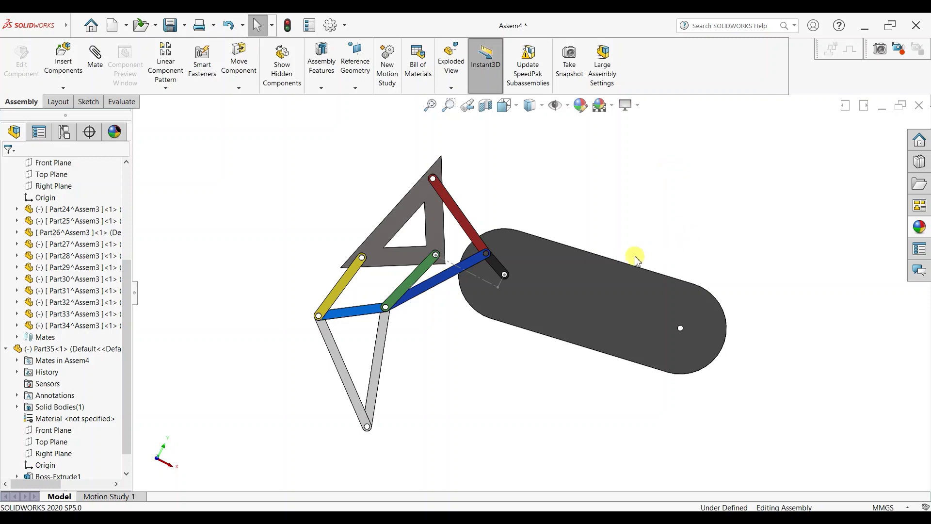
In Front view, rotate the slotted plate Part35 until it lies horizontal.
key(space)
click(418, 352)
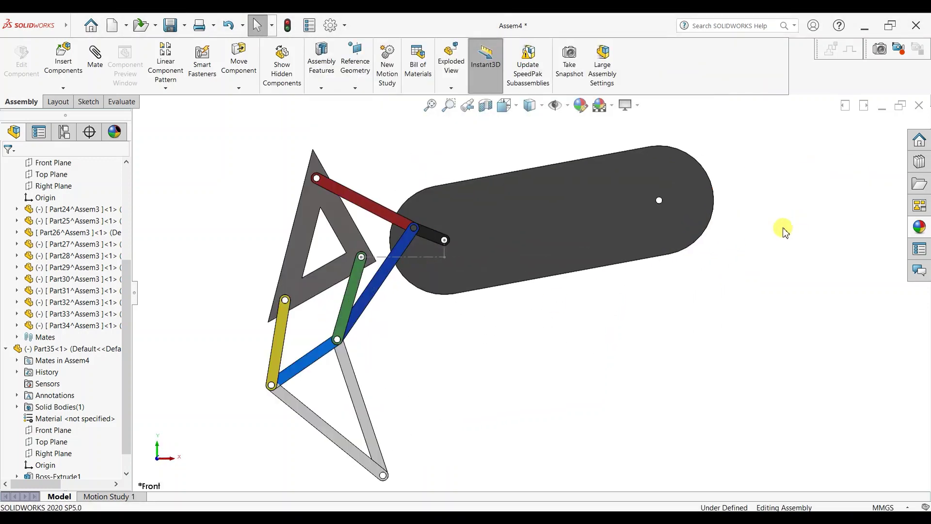
click(702, 231)
drag(703, 263, 702, 288)
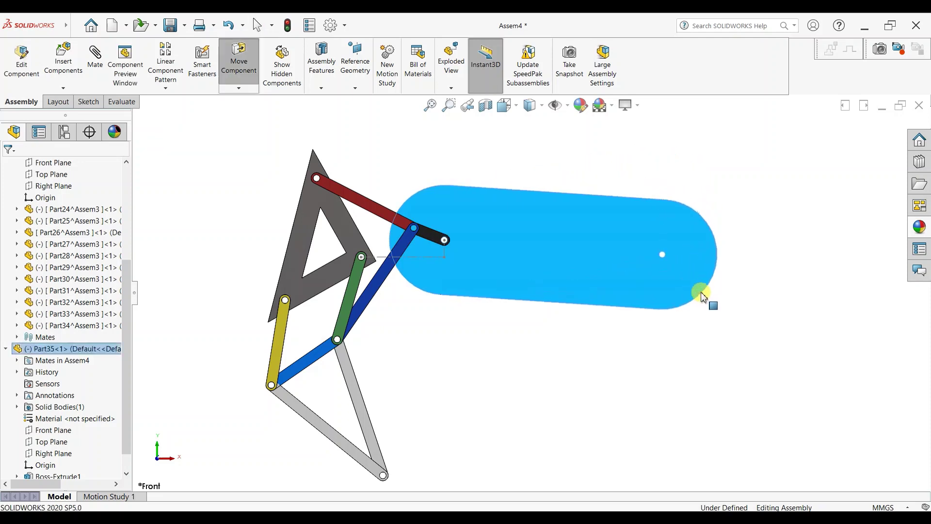
click(786, 260)
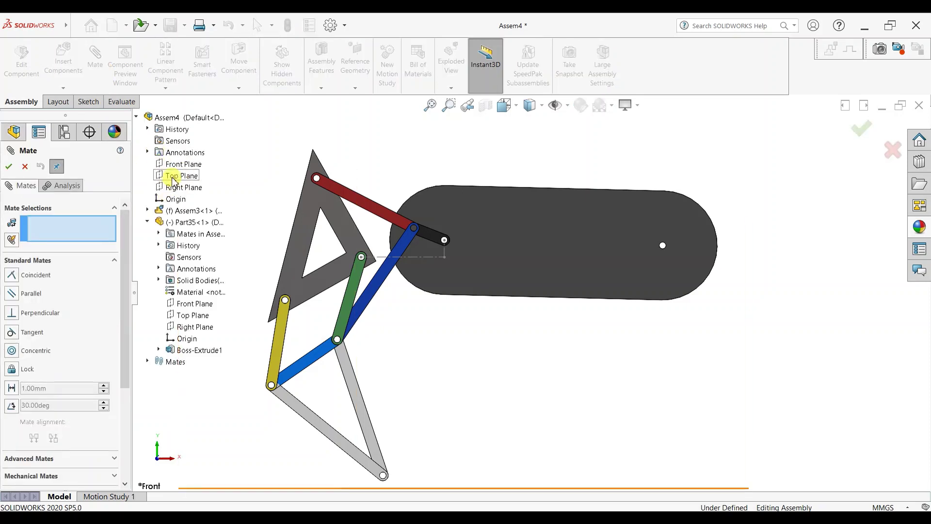
Mate Part35's Top Plane parallel to Assem4's Top Plane.
click(172, 178)
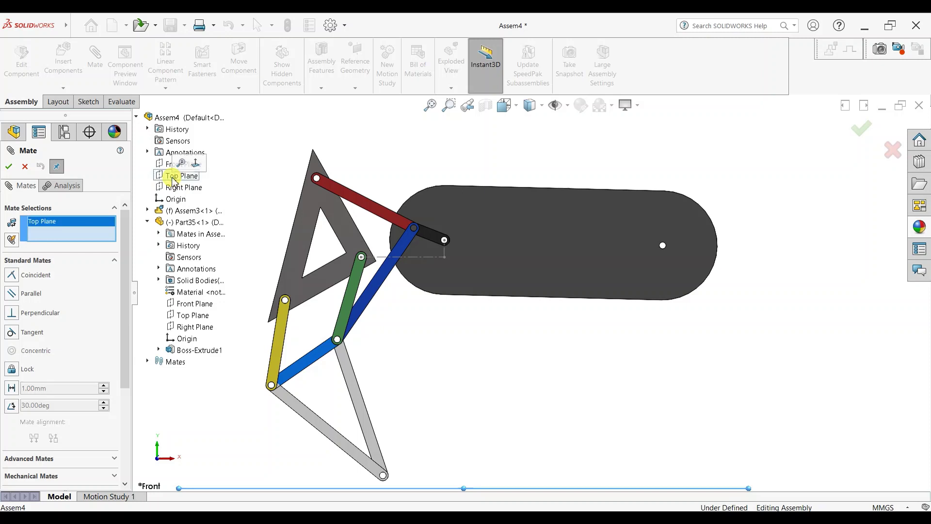
click(172, 316)
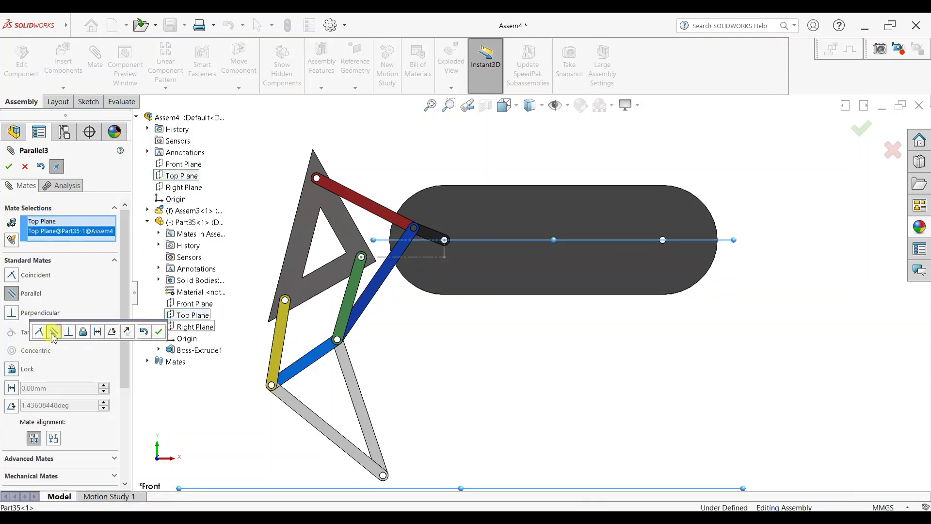
click(158, 332)
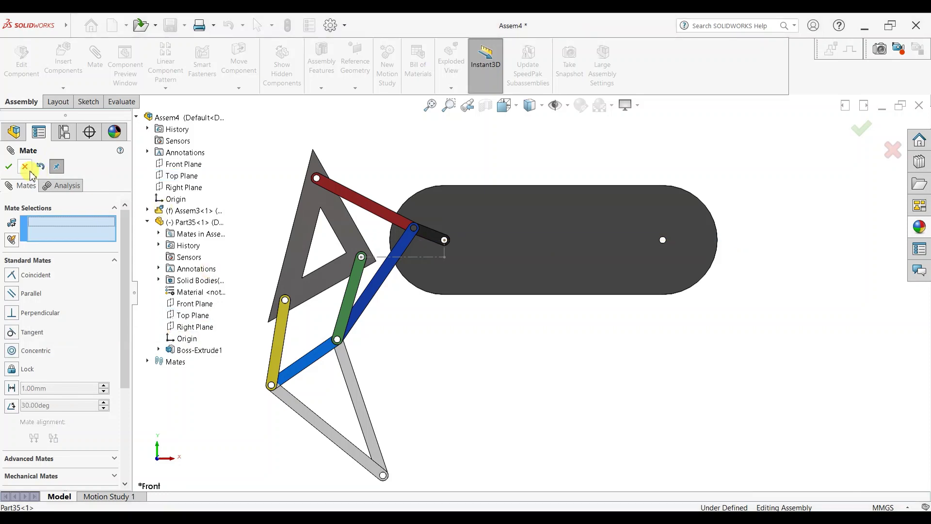
click(9, 167)
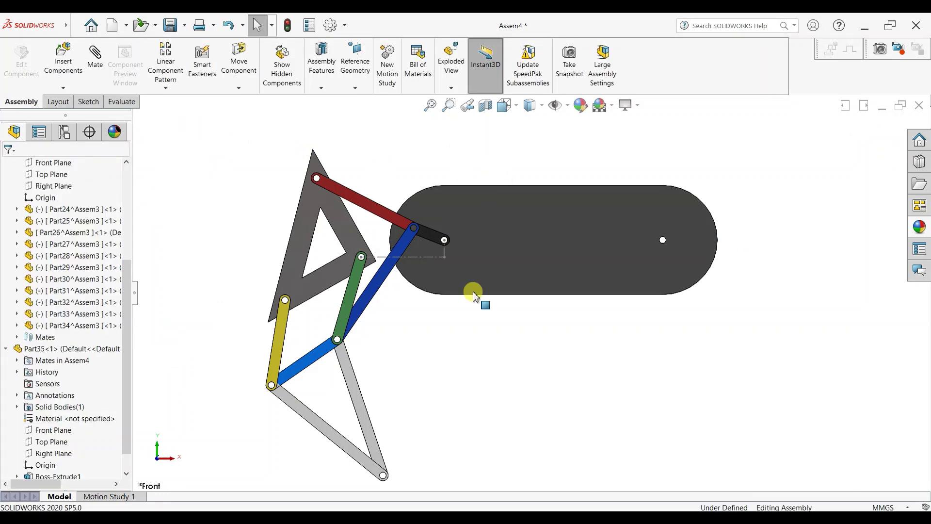
click(553, 239)
Change the hole spacing in Part35's Sketch1 from 100 to 50 mm, then return to Assem4.
right_click(550, 165)
click(561, 170)
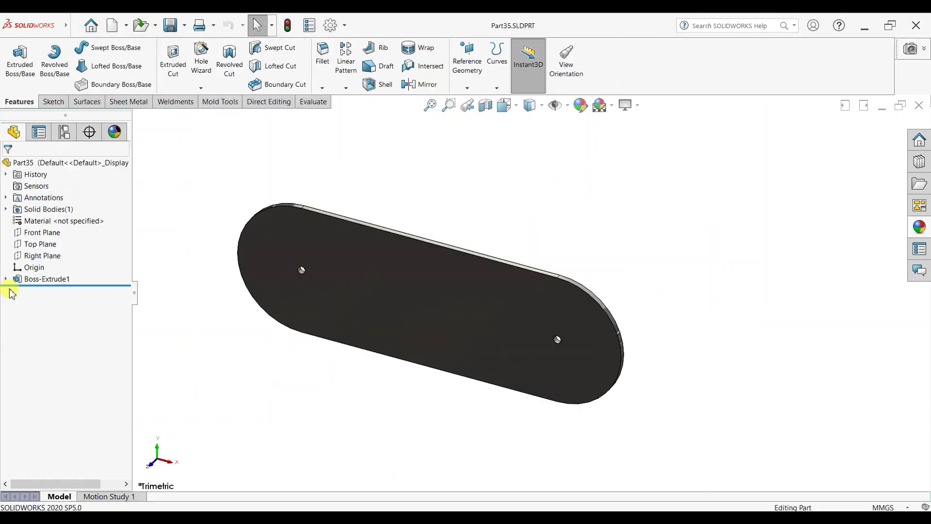
click(6, 279)
click(39, 291)
click(19, 258)
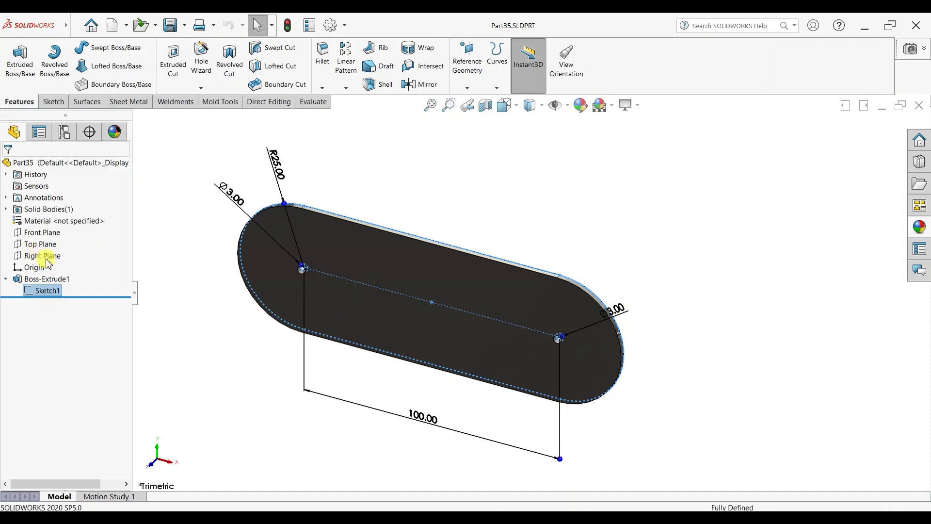
key(ctrl+8)
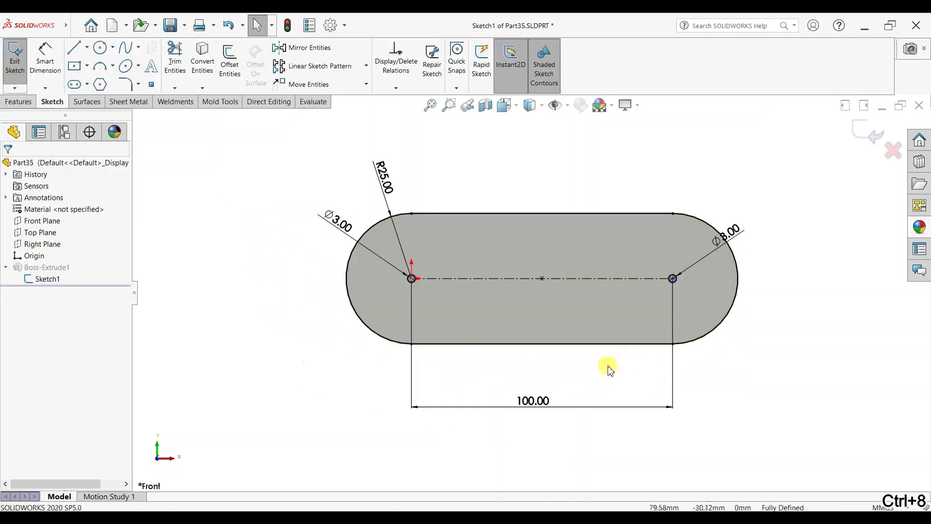
double_click(544, 401)
text(50)
key(Return)
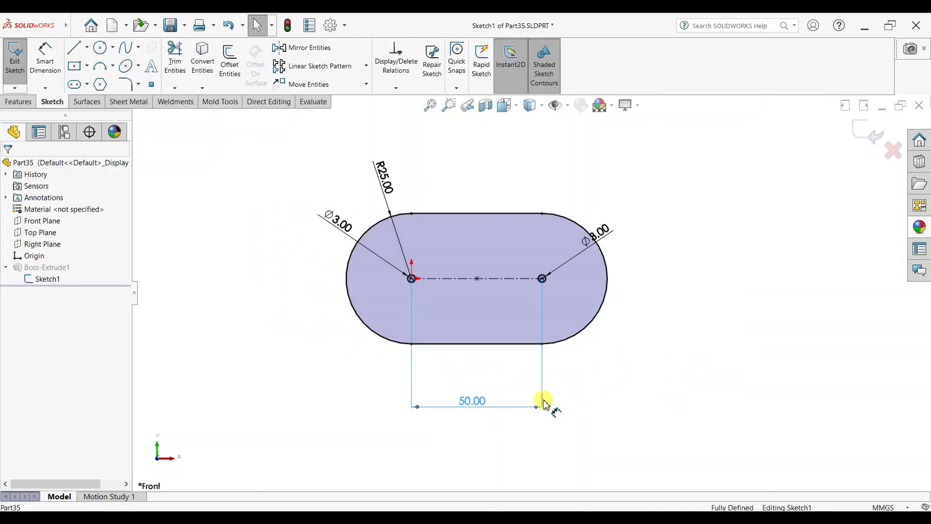
click(869, 130)
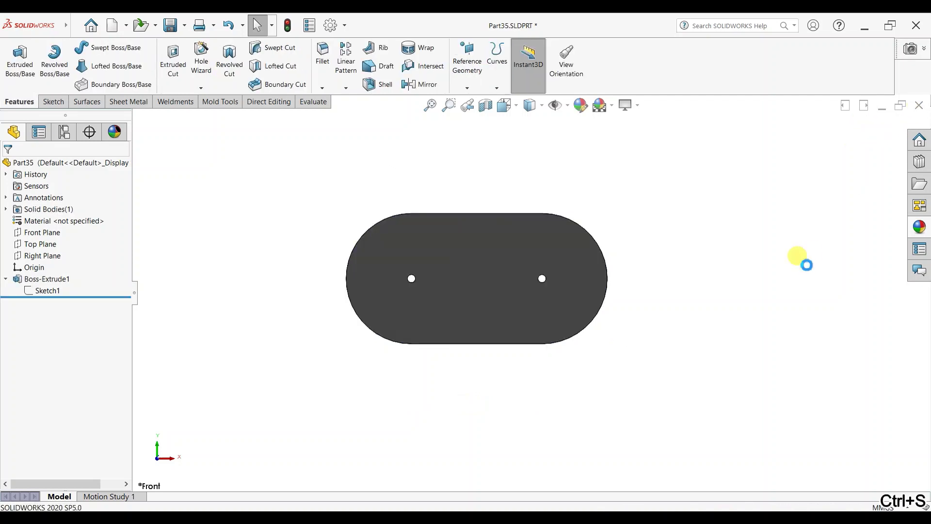
key(ctrl+Tab)
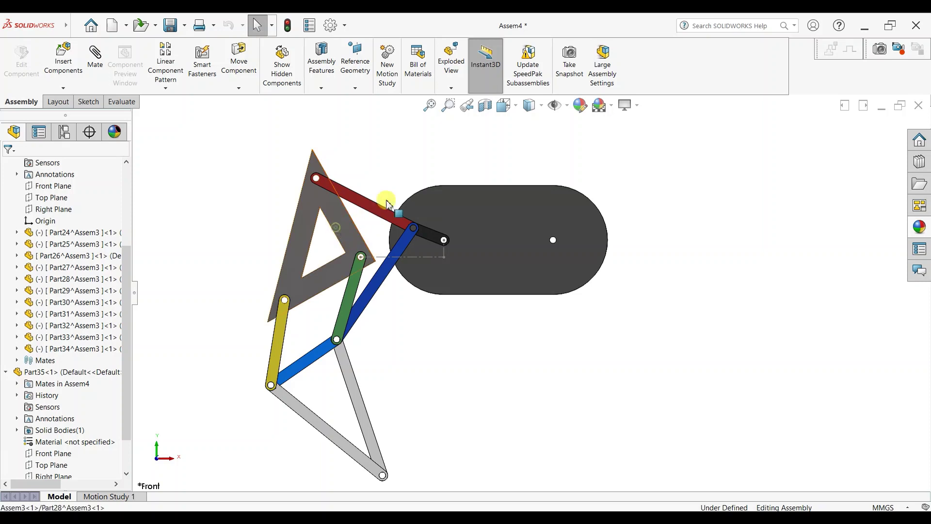
Delete the stray triangle copy and drag the crank so the red link stands upright.
ctrl+drag(388, 203, 581, 167)
click(562, 219)
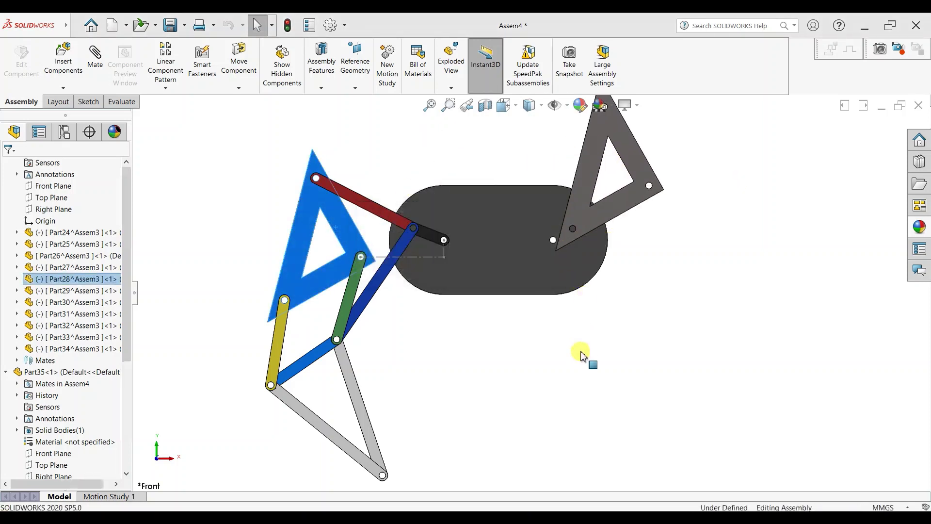
click(610, 210)
key(Delete)
click(541, 209)
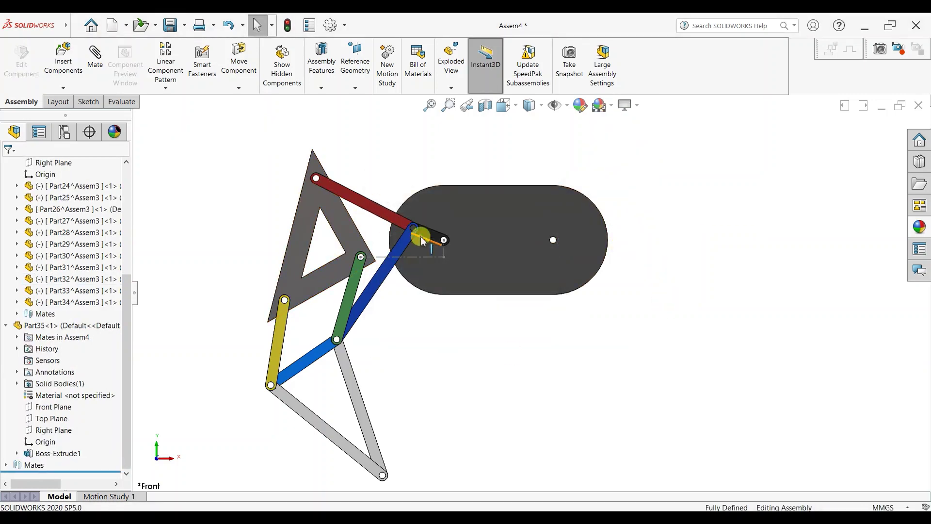
mouse_move(417, 233)
mouse_down()
mouse_move(439, 284)
mouse_move(457, 291)
mouse_up()
click(501, 354)
Insert a second Assem3 right of the plate and rotate it to mirror the first linkage.
click(63, 57)
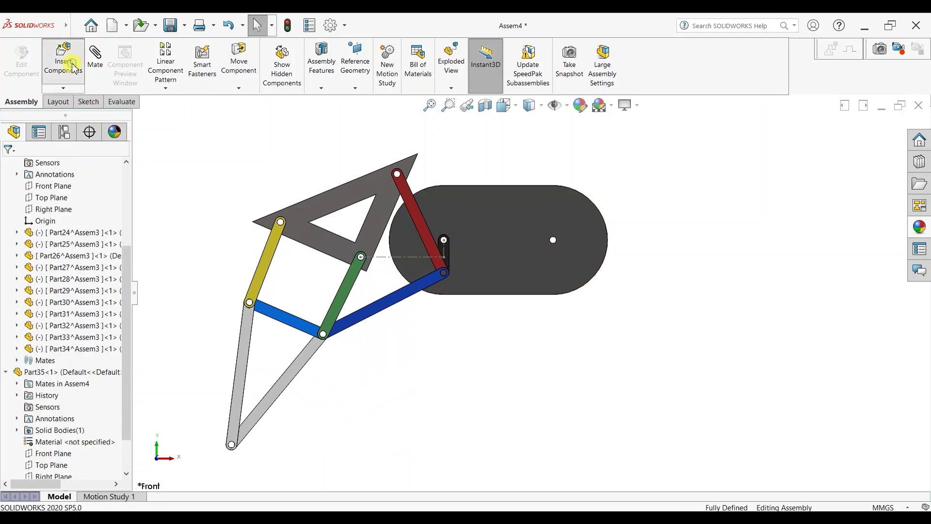
click(27, 299)
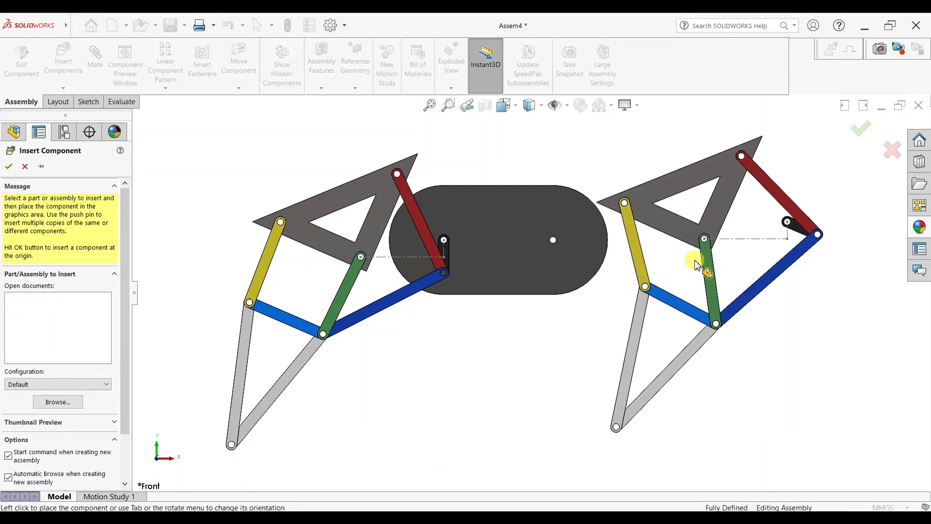
click(695, 262)
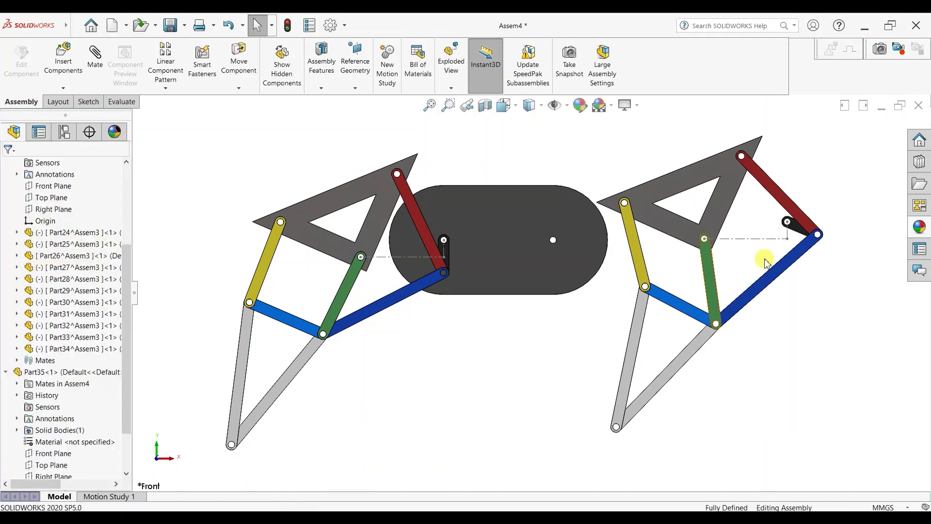
click(242, 91)
click(245, 115)
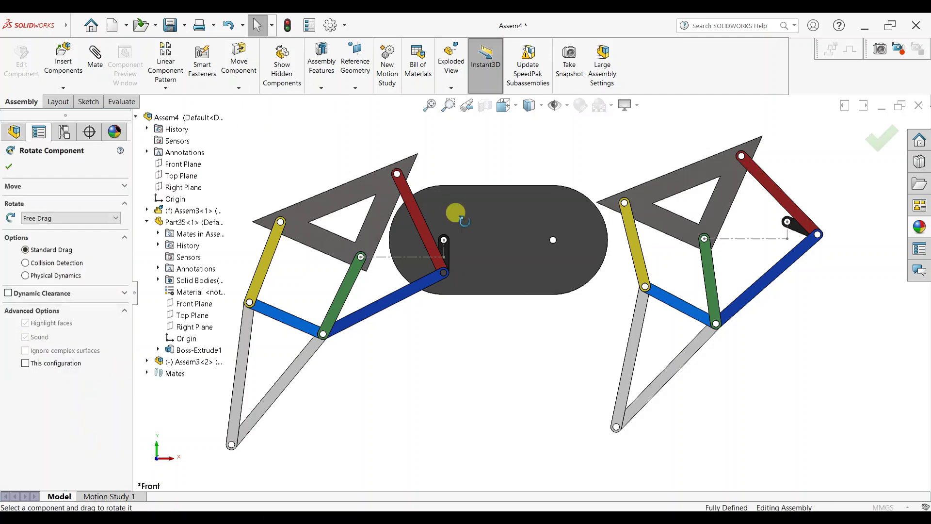
mouse_move(808, 245)
mouse_down()
mouse_move(633, 204)
mouse_move(609, 232)
mouse_move(621, 265)
mouse_up()
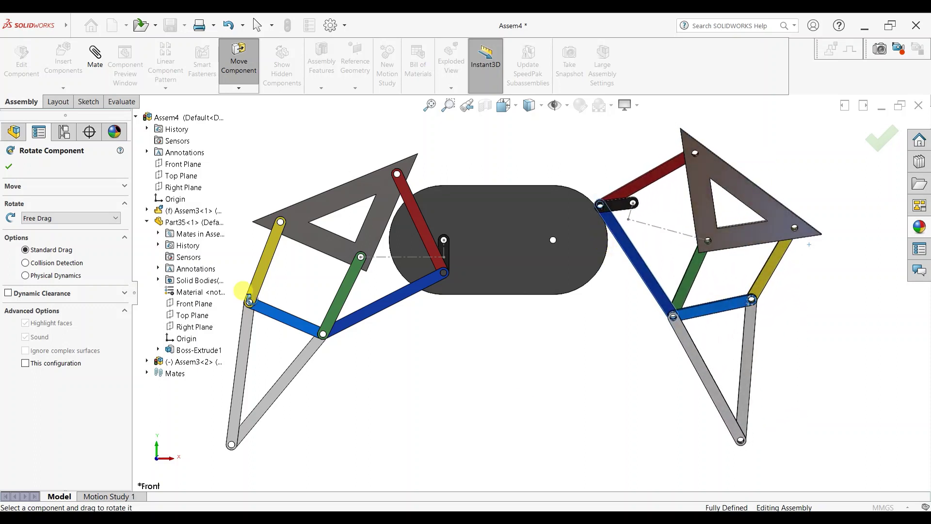
click(14, 170)
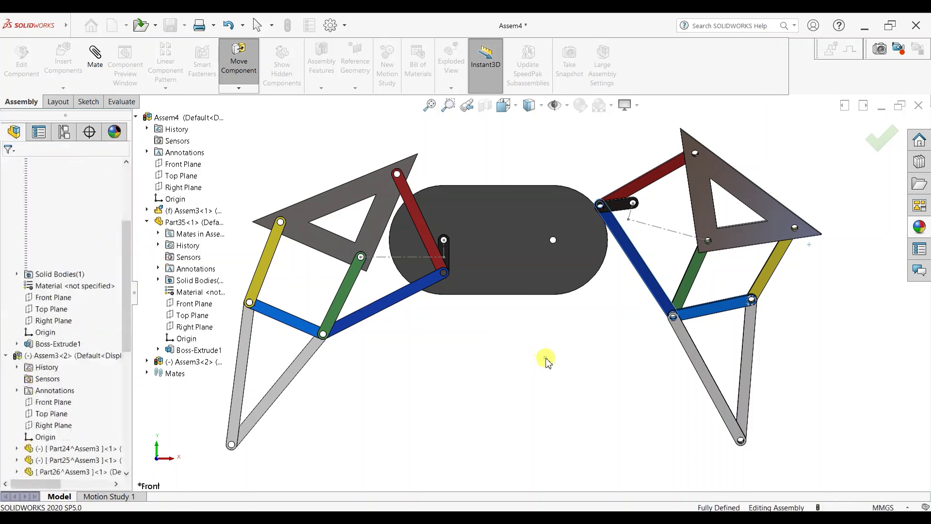
Pin the second linkage's black link hole concentric with the plate's free right hole.
click(107, 58)
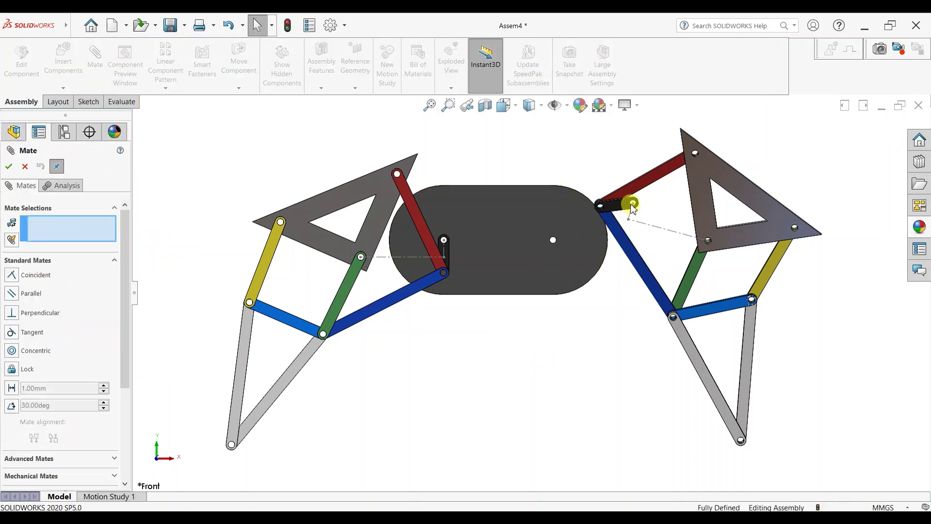
scroll(632, 208, down, 5)
scroll(609, 235, down, 3)
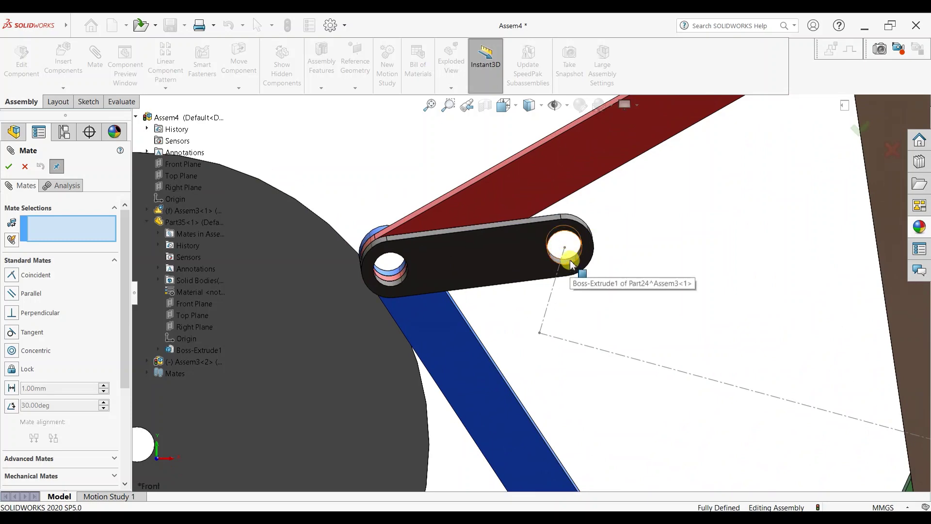
click(571, 266)
scroll(417, 320, up, 3)
scroll(359, 371, down, 3)
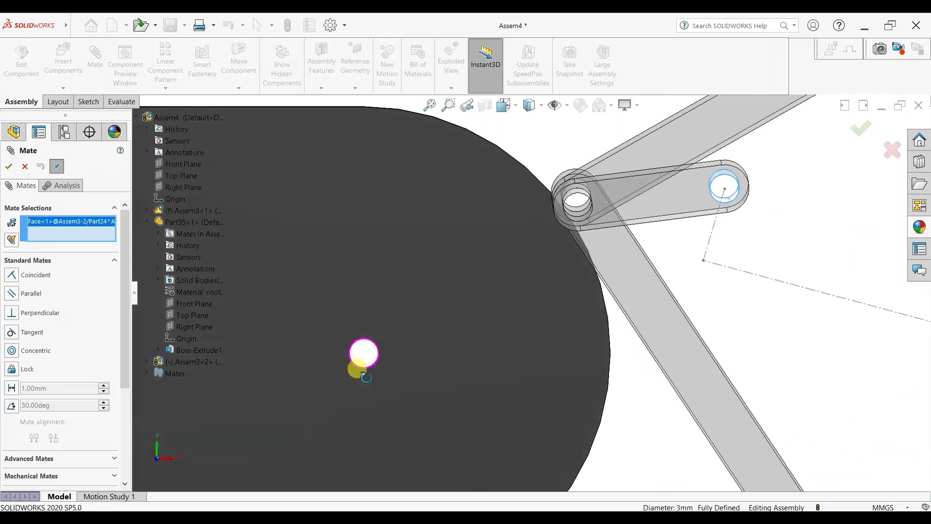
click(357, 360)
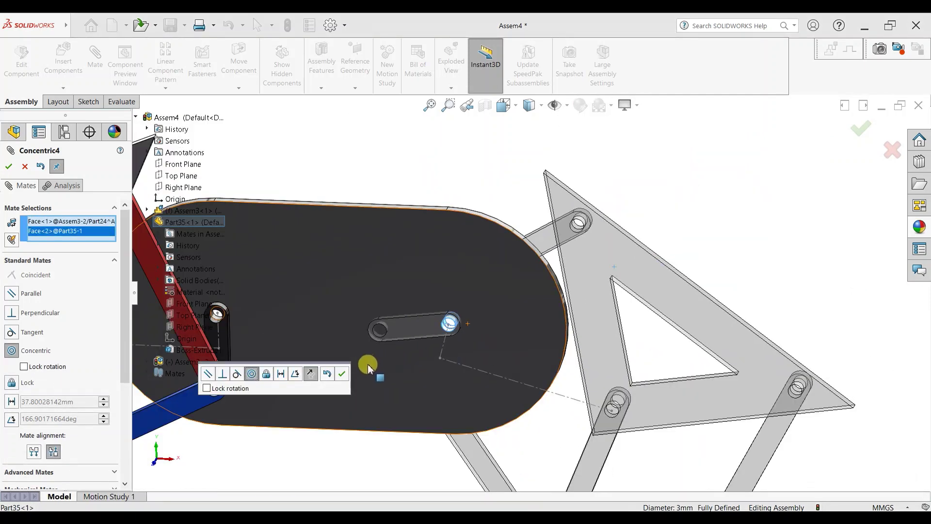
scroll(524, 328, up, 3)
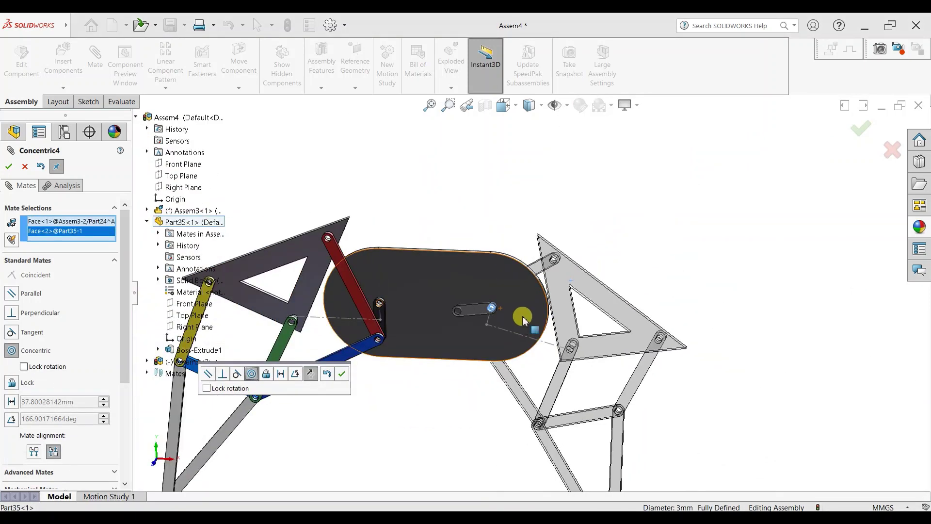
click(343, 377)
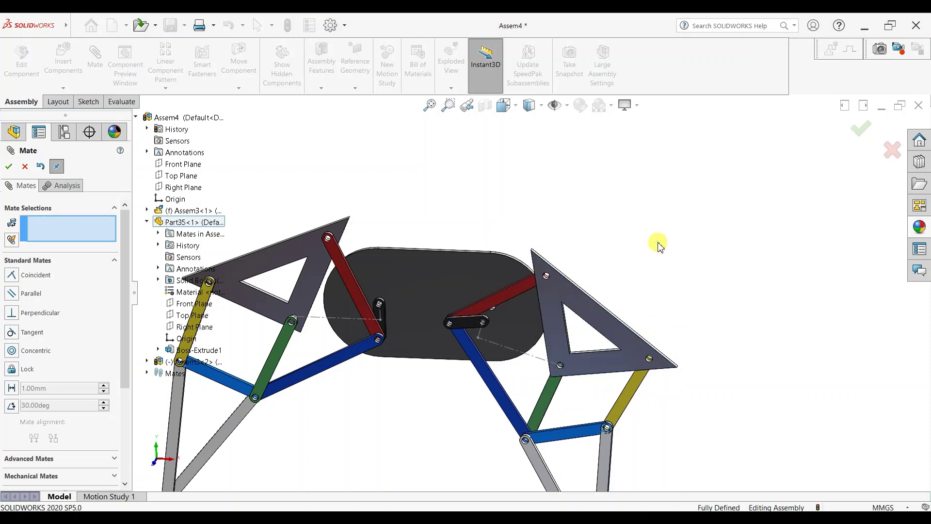
Switch to Front view and drag the crank to test the linkage motion.
key(Escape)
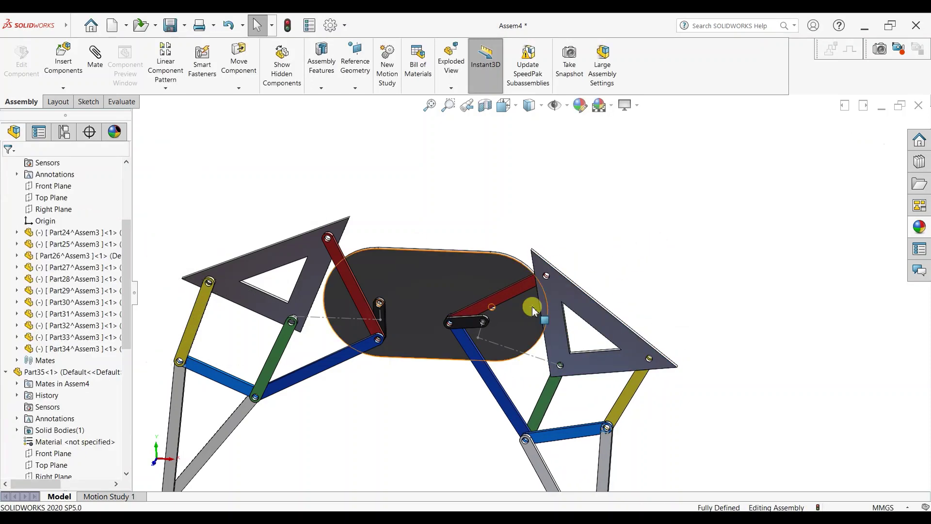
key(space)
click(406, 381)
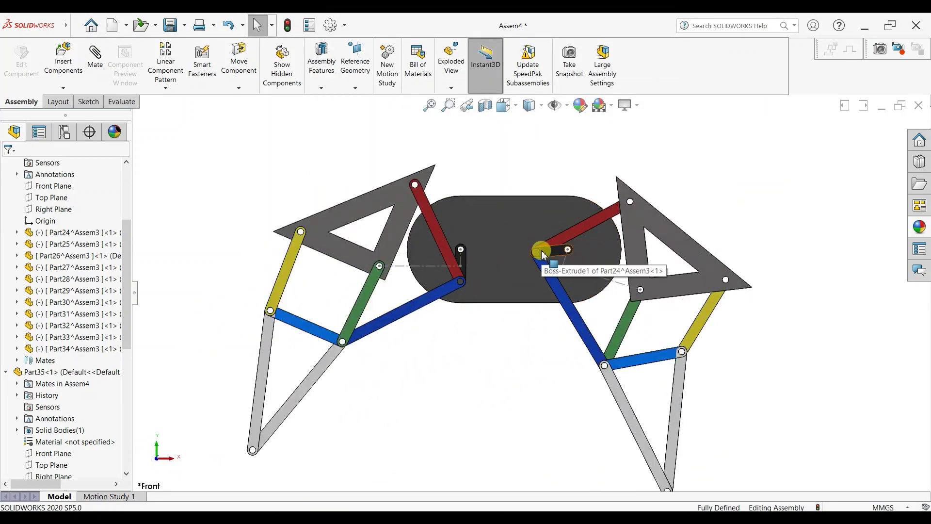
drag(541, 252, 574, 217)
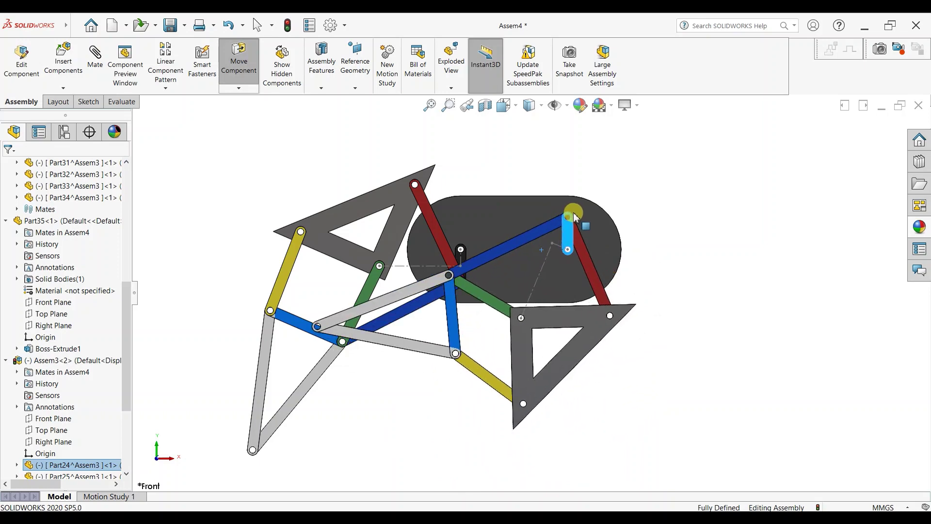
drag(574, 217, 584, 234)
key(Escape)
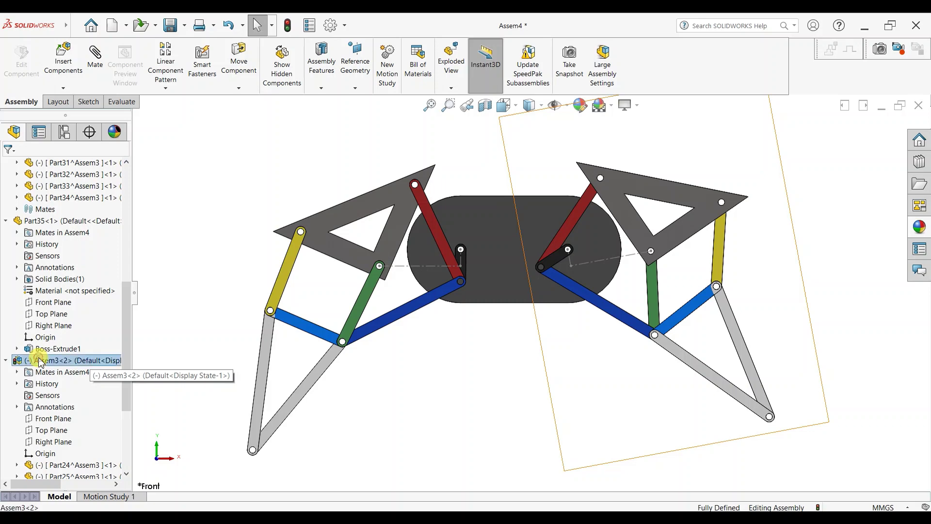
Set Assem3<2> to solve as flexible and swing its crank upright.
right_click(14, 363)
click(179, 149)
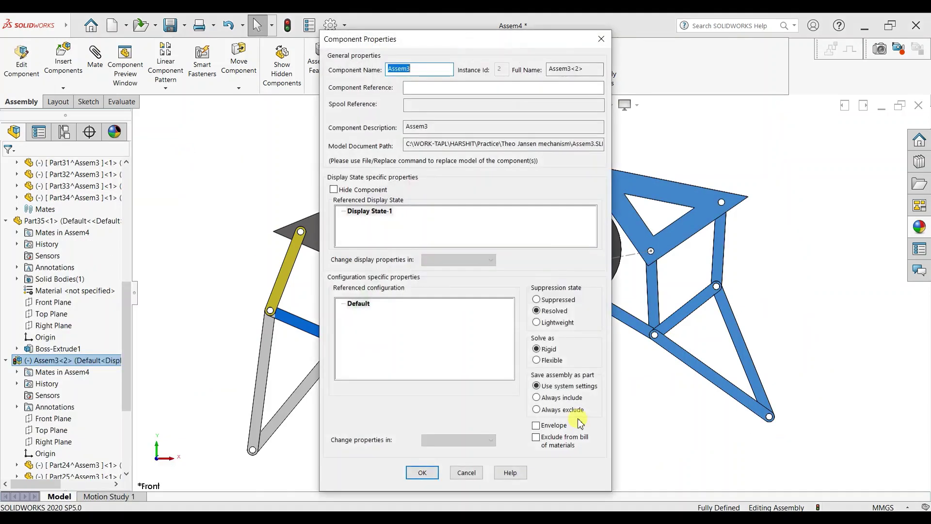
click(421, 472)
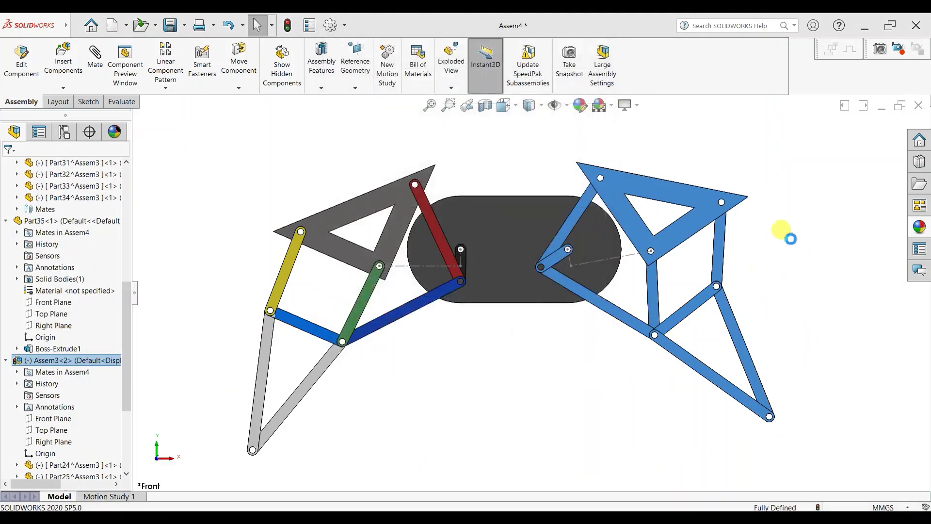
click(558, 254)
mouse_move(558, 255)
mouse_down()
mouse_move(552, 218)
mouse_move(565, 215)
mouse_up()
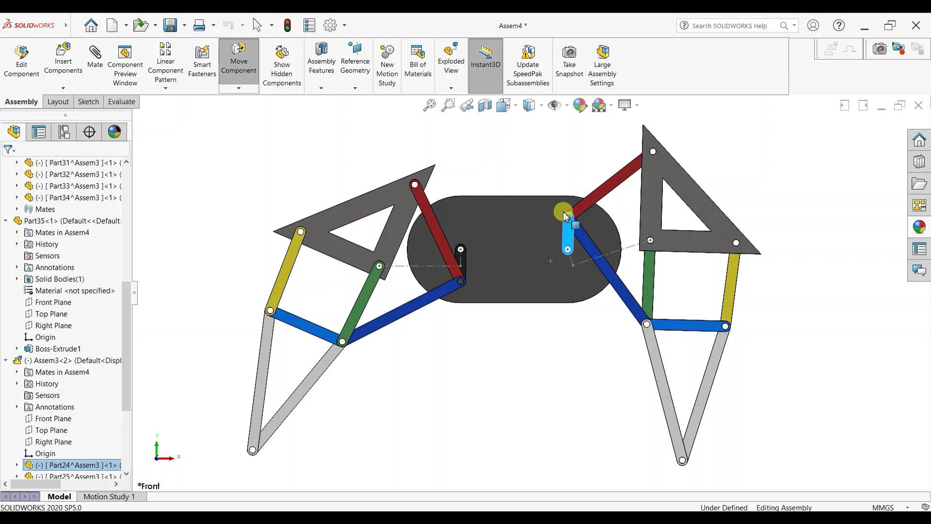
click(559, 349)
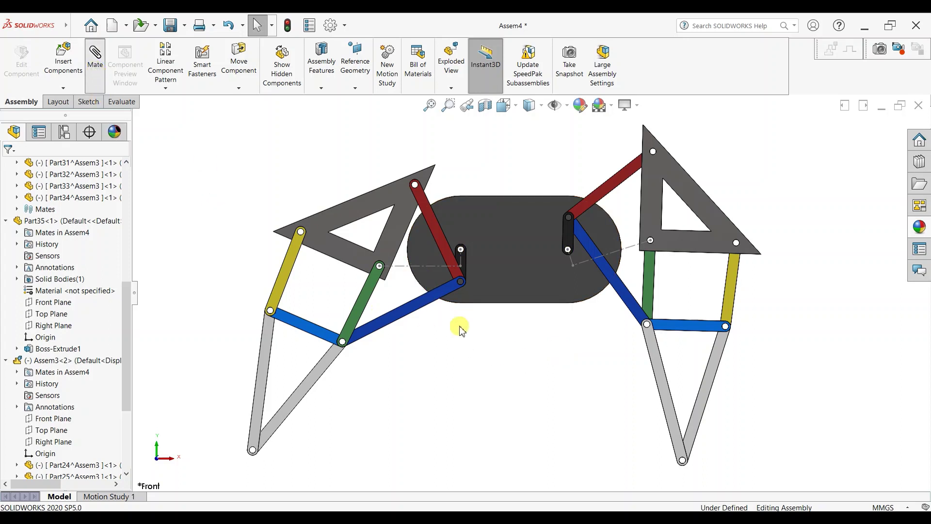
Mate Line1 of both Assem3 sketches parallel, then fit the whole assembly in view.
click(416, 265)
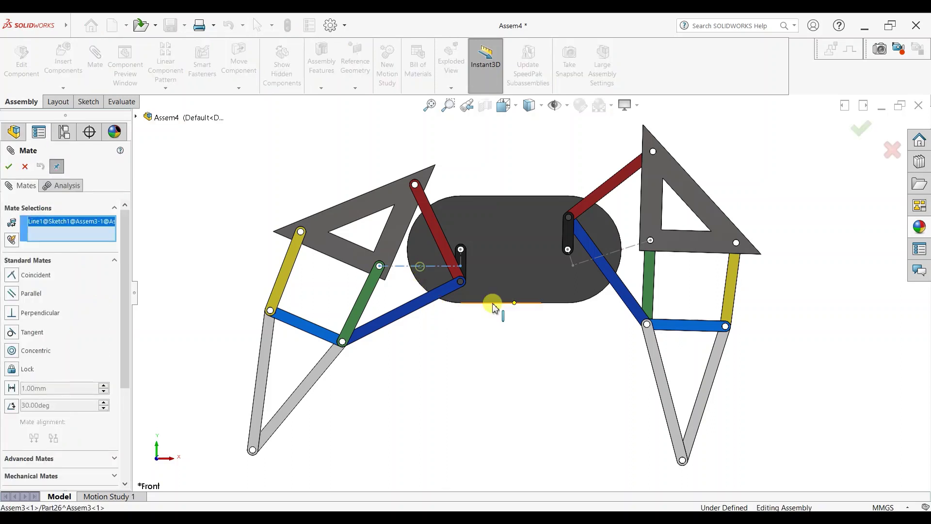
click(603, 256)
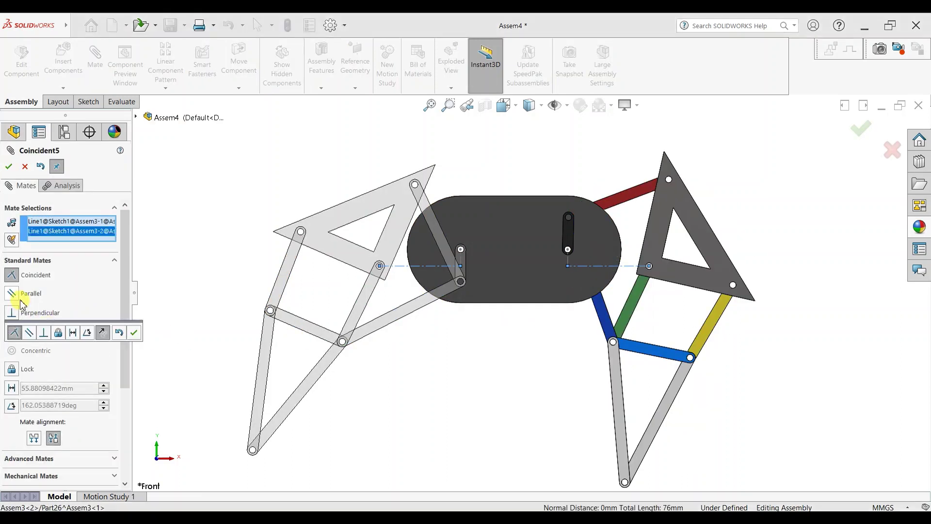
click(30, 333)
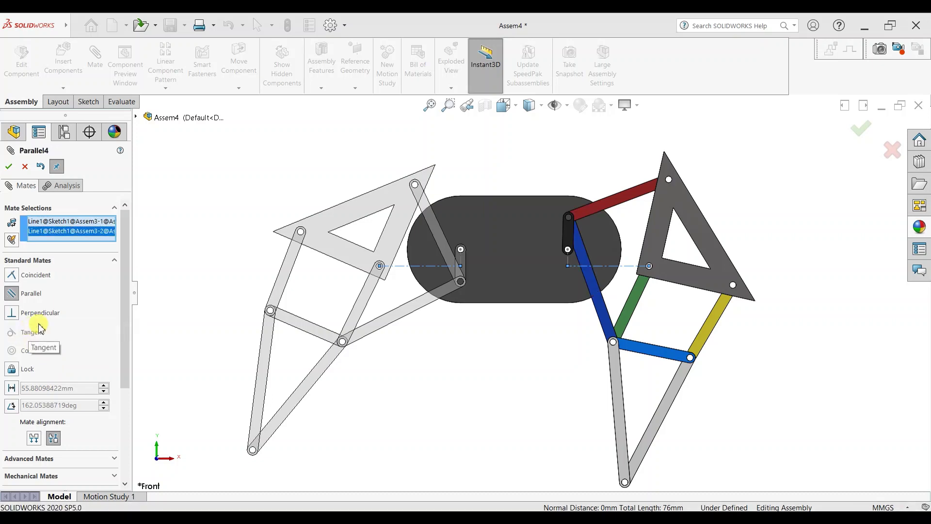
click(9, 166)
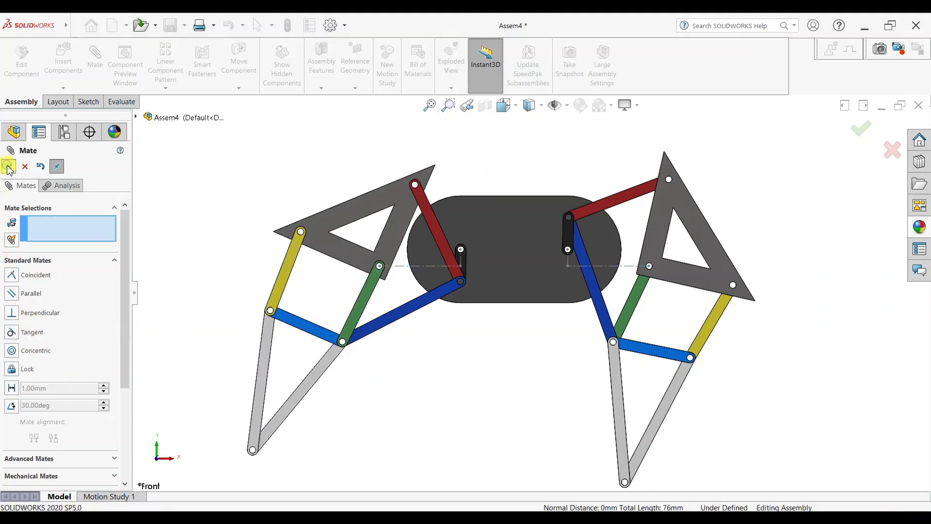
click(8, 167)
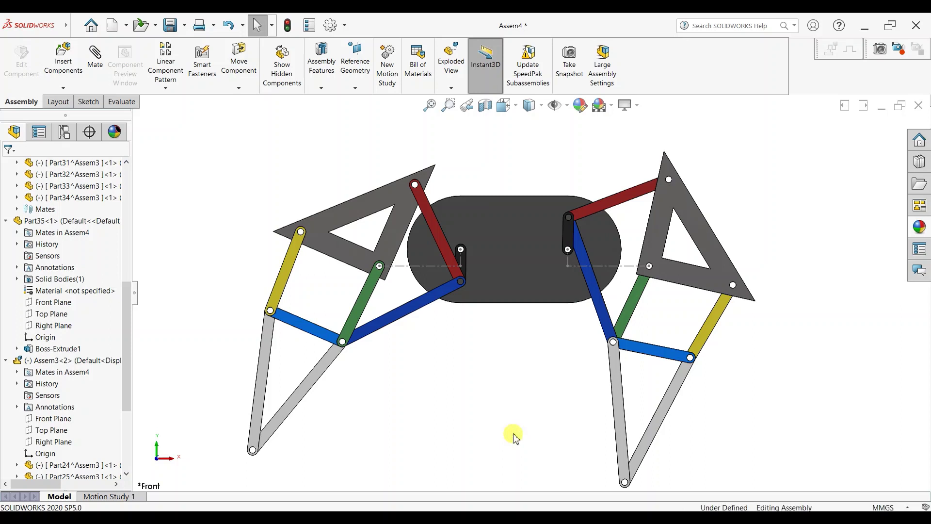
key(z)
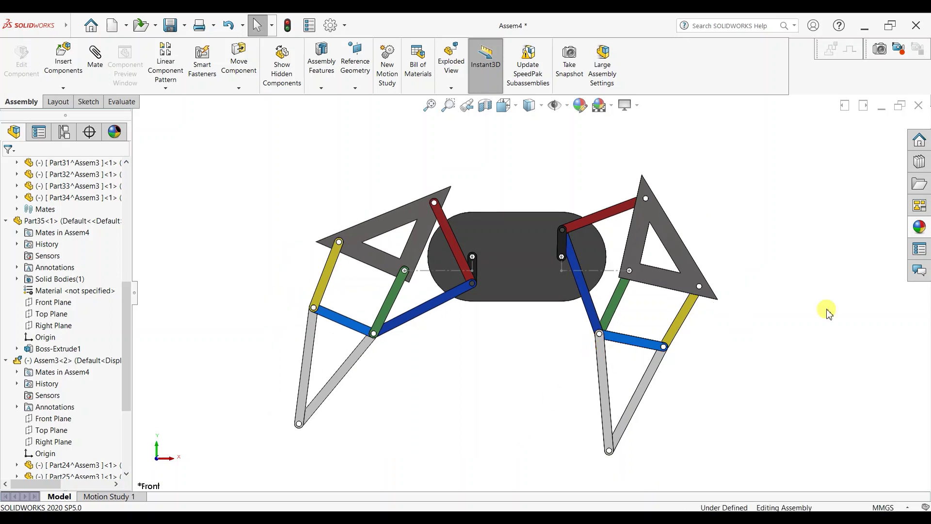
key(ctrl+Left)
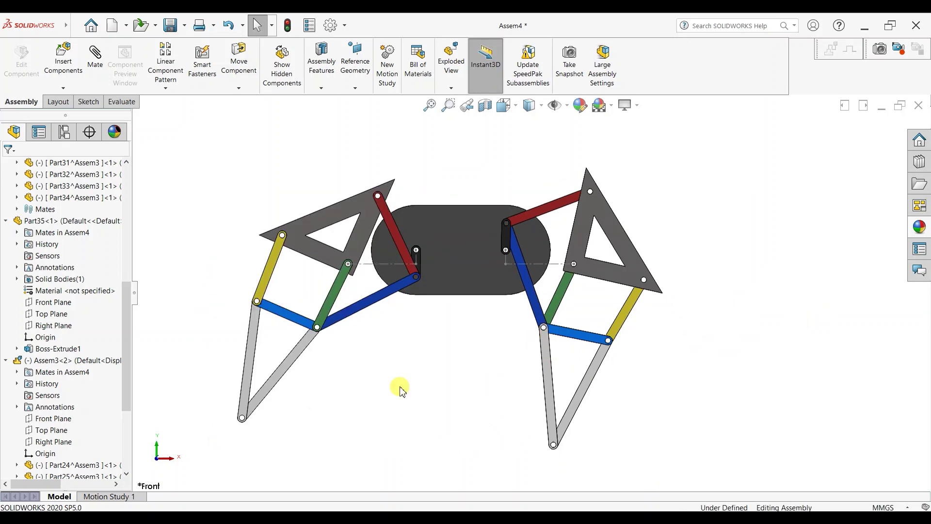
drag(113, 296, 3, 293)
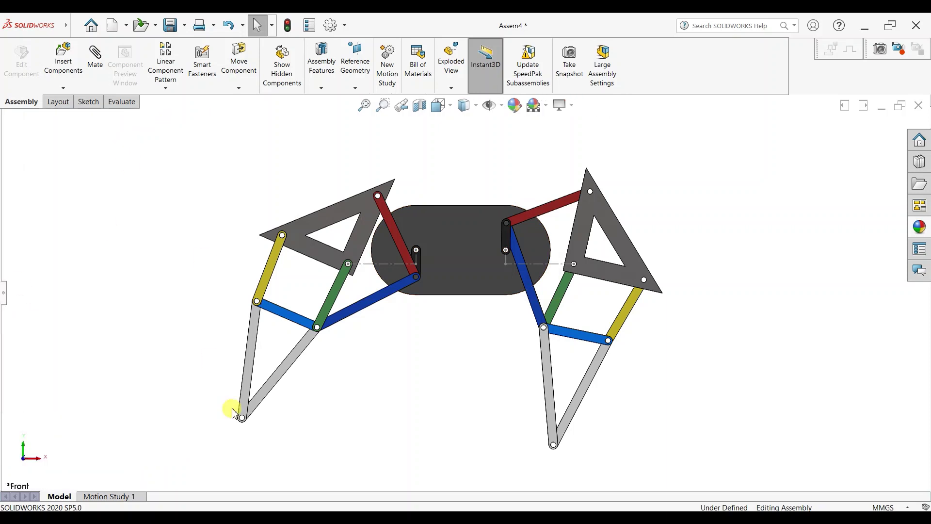
drag(7, 303, 55, 310)
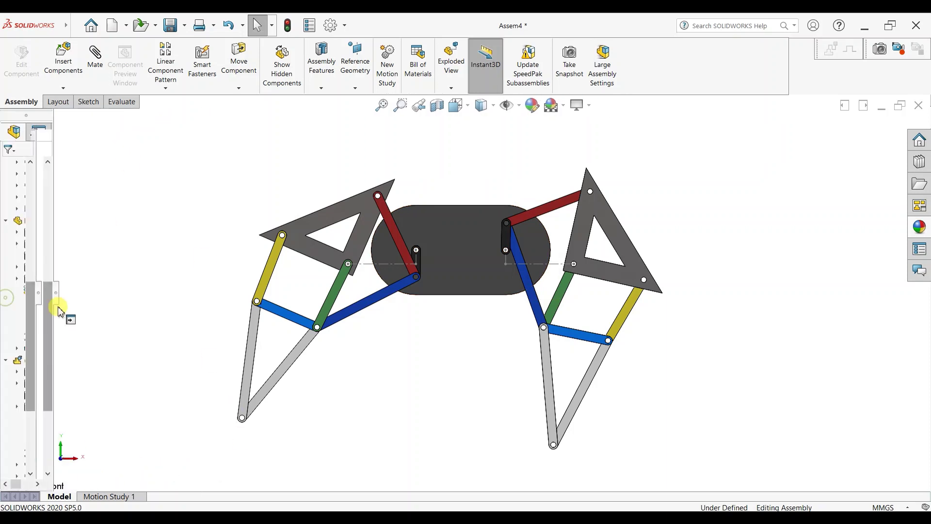
In Motion Study 1, add a 30 RPM rotary motor on the left crank pin.
click(99, 496)
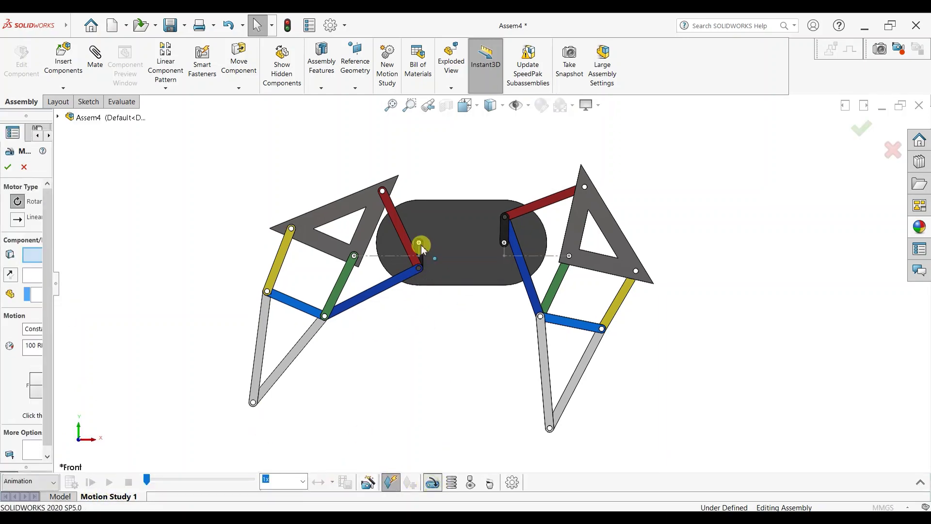
scroll(420, 244, down, 3)
scroll(416, 242, down, 3)
scroll(436, 254, down, 3)
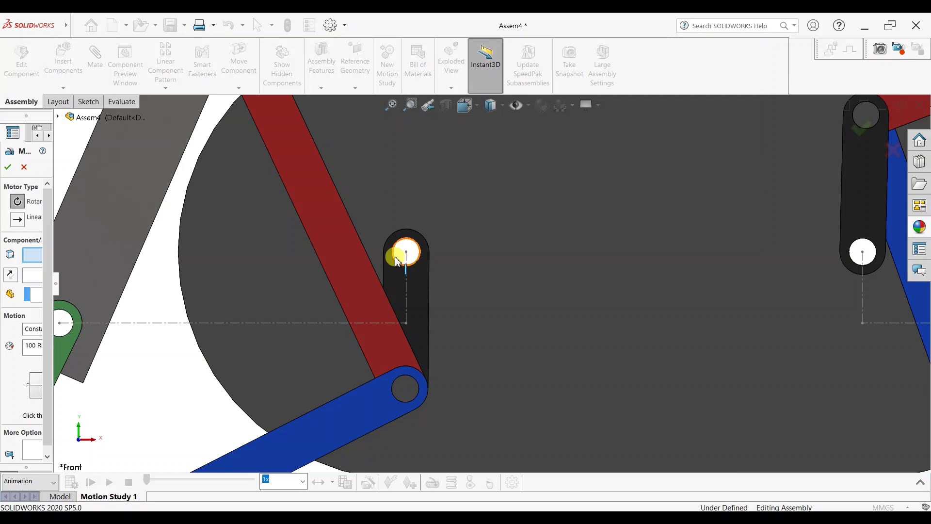
click(396, 260)
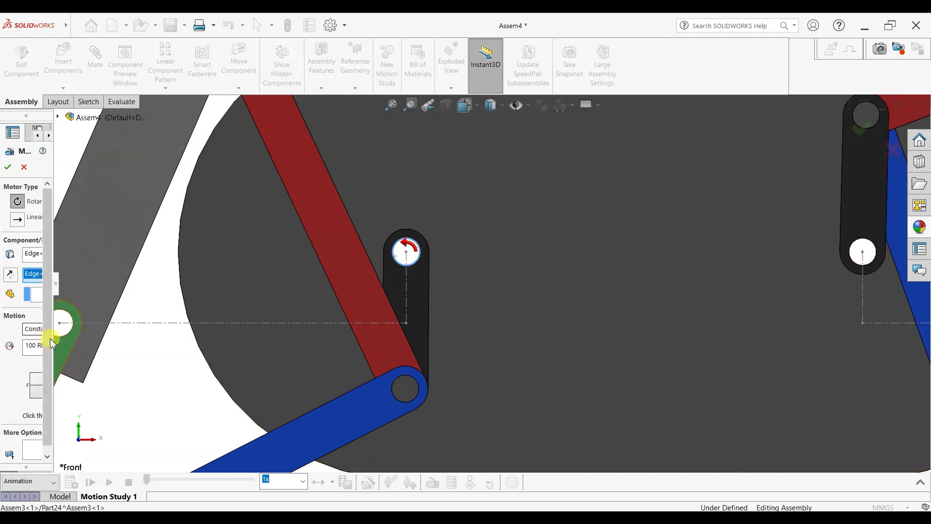
drag(53, 341, 110, 341)
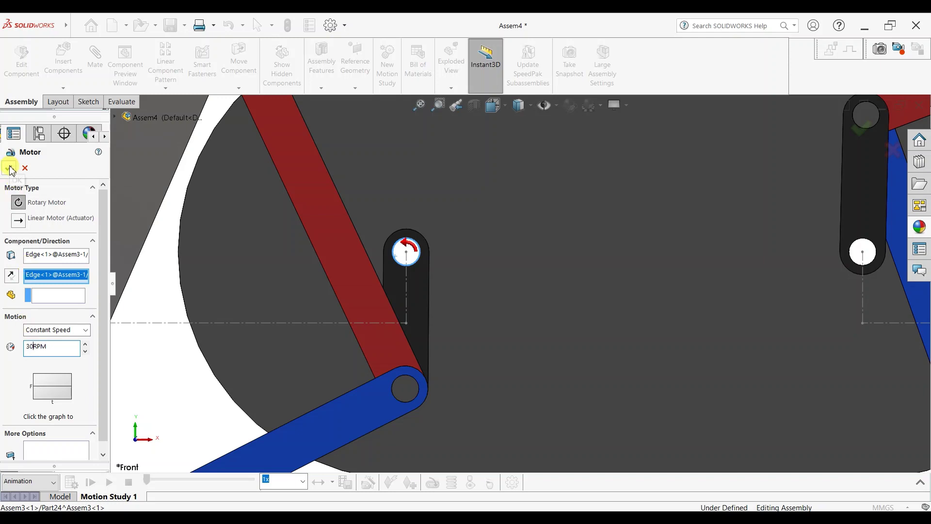
click(11, 170)
Add a second 30 RPM rotary motor on the right crank pin.
scroll(679, 254, up, 2)
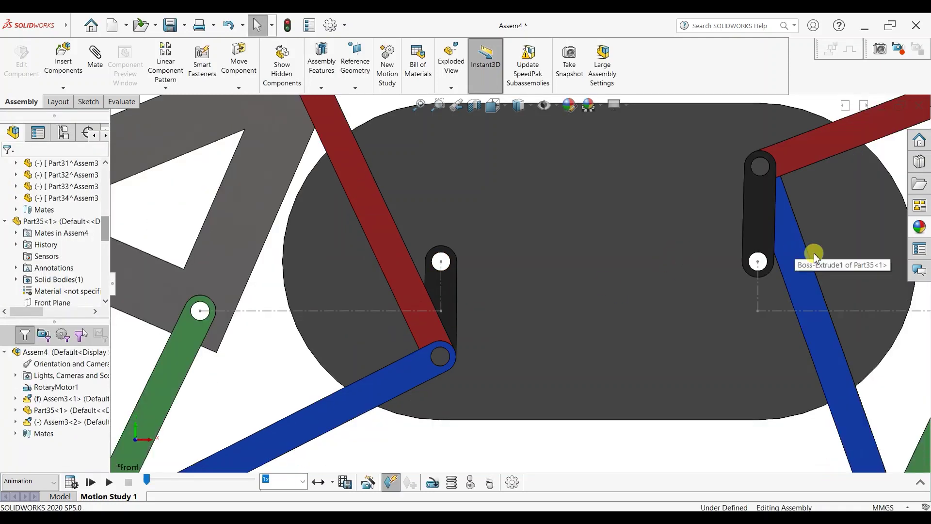
click(769, 262)
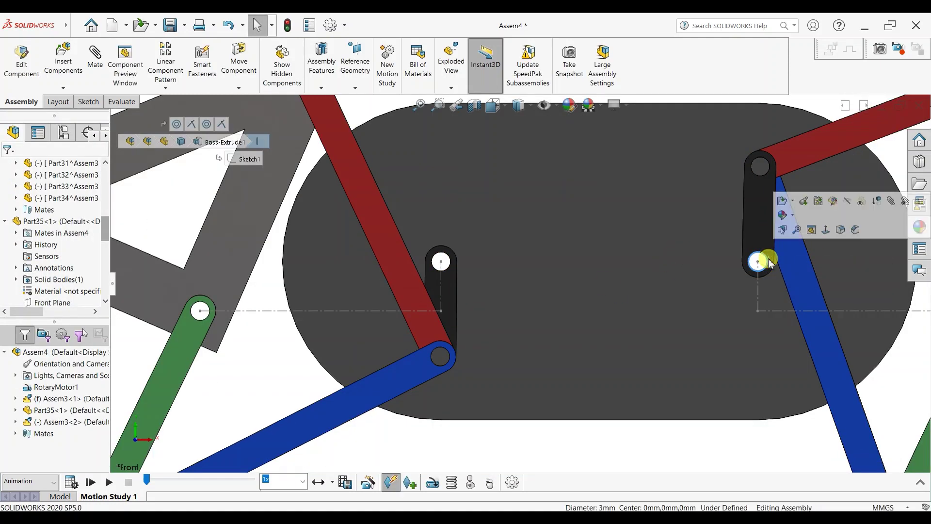
click(490, 446)
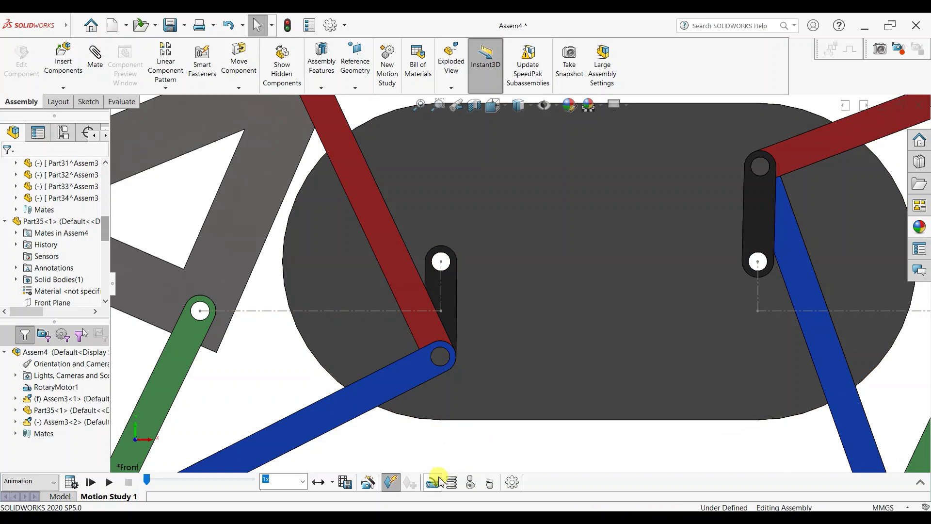
click(760, 261)
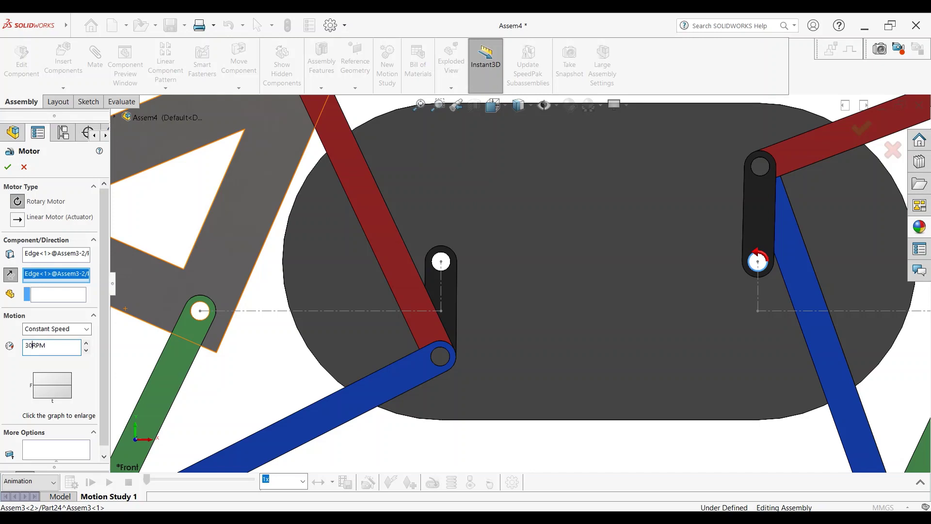
click(8, 168)
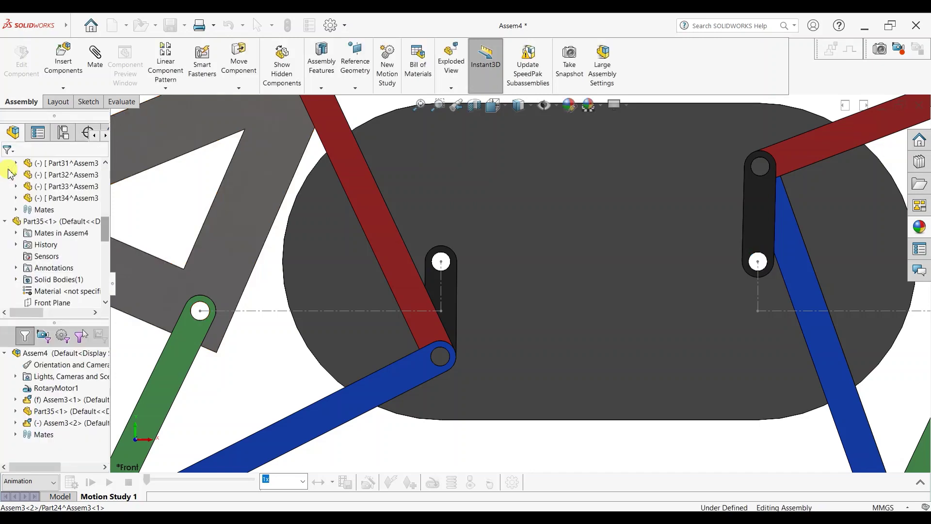
click(920, 483)
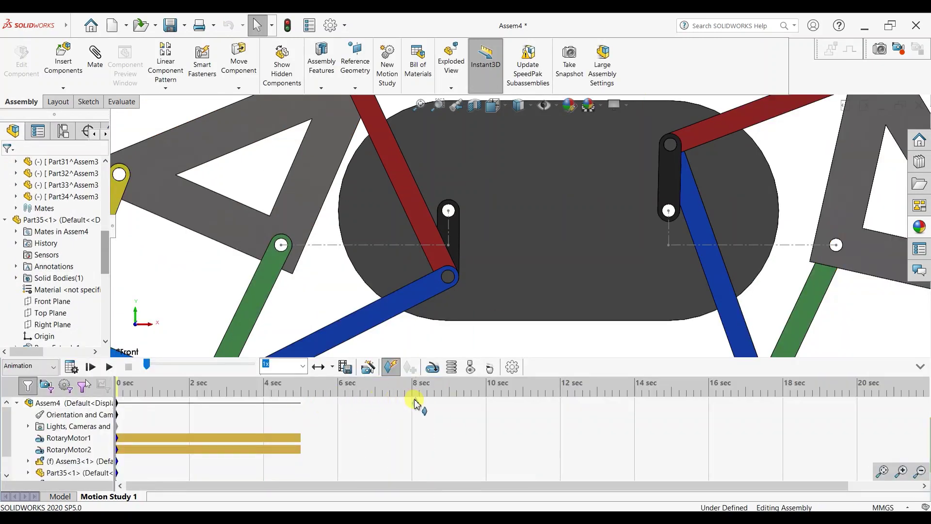
Extend the motors' timeline to 8 seconds, then run and replay the walking animation.
drag(415, 402, 415, 402)
click(920, 367)
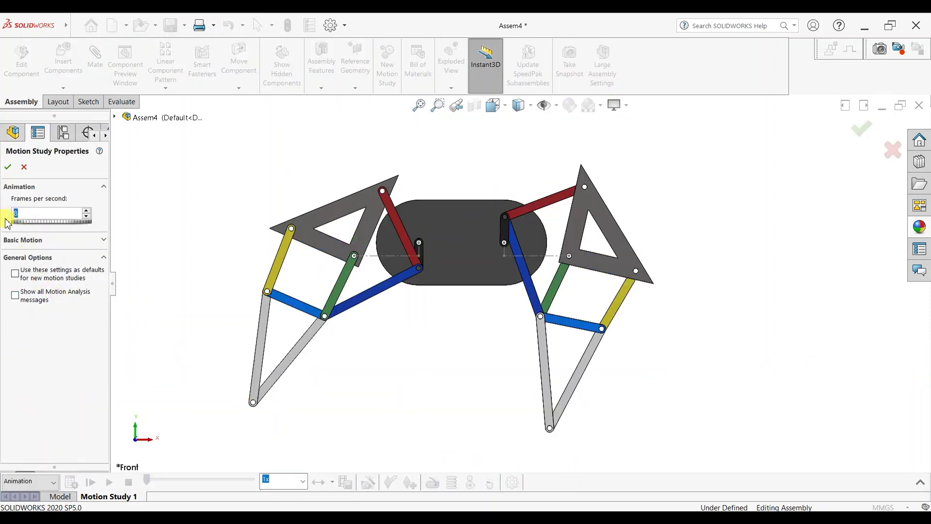
click(8, 167)
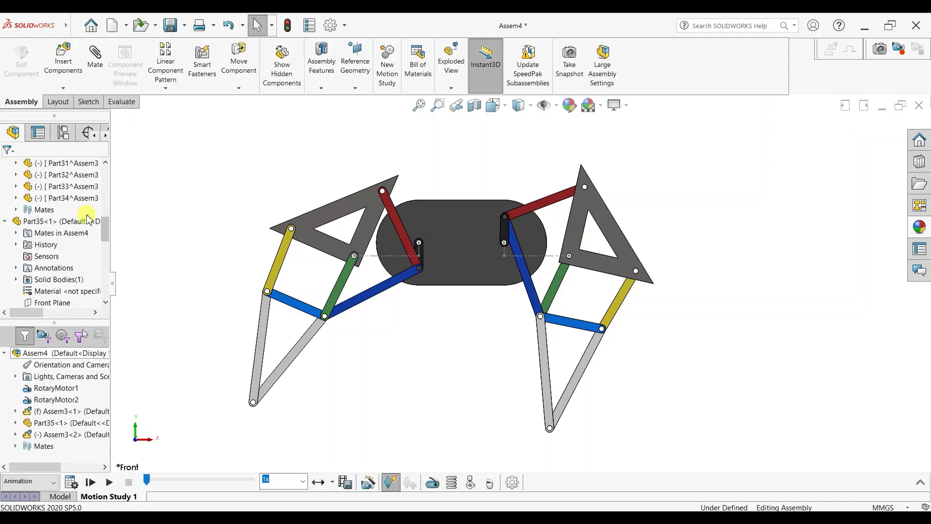
drag(118, 286, 2, 290)
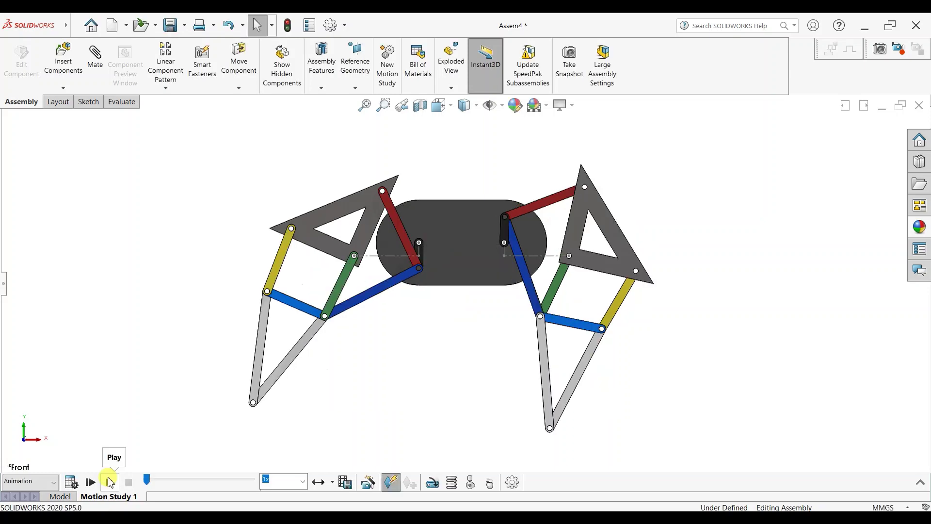
click(109, 481)
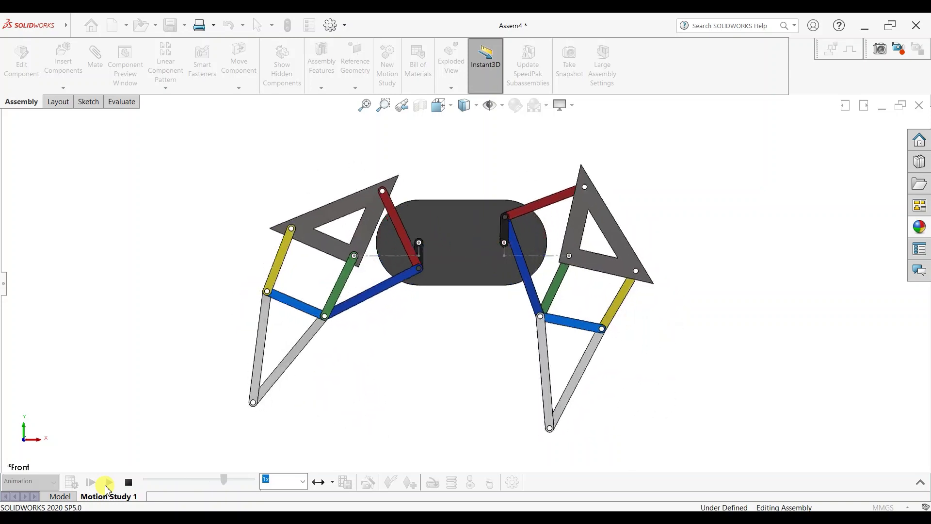
click(103, 481)
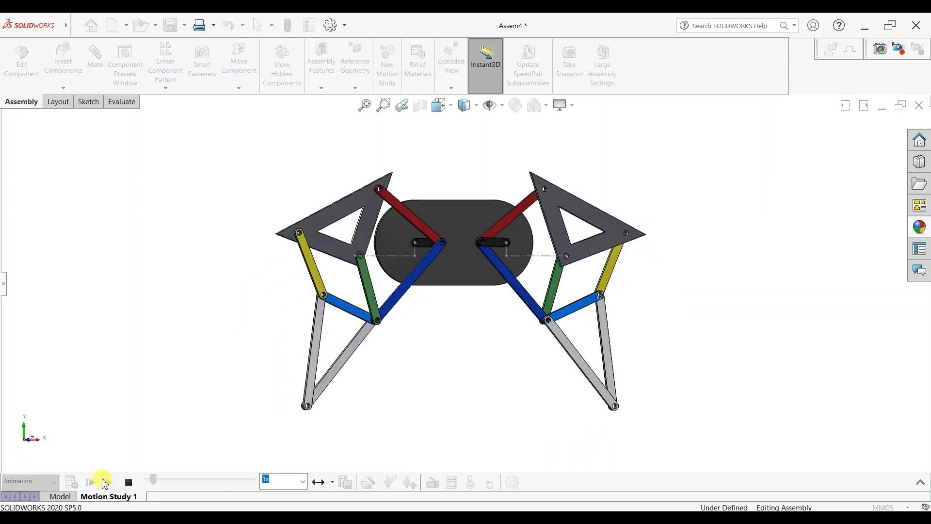